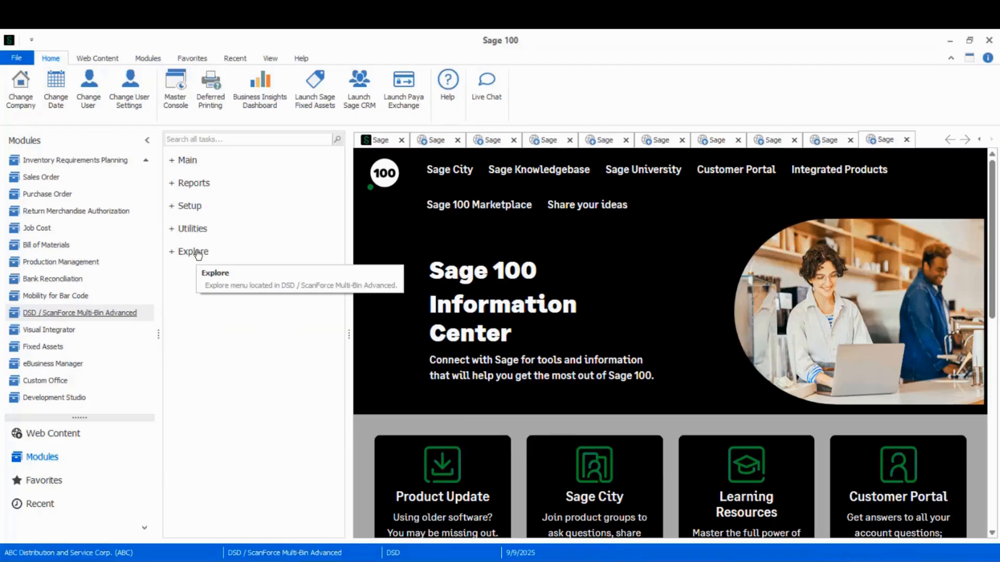
# - Expand the Main, Reports, Setup and Utilities task groups of the DSD / ScanForce Multi-Bin Advanced module and review their tasks
pyautogui.click(172, 161)
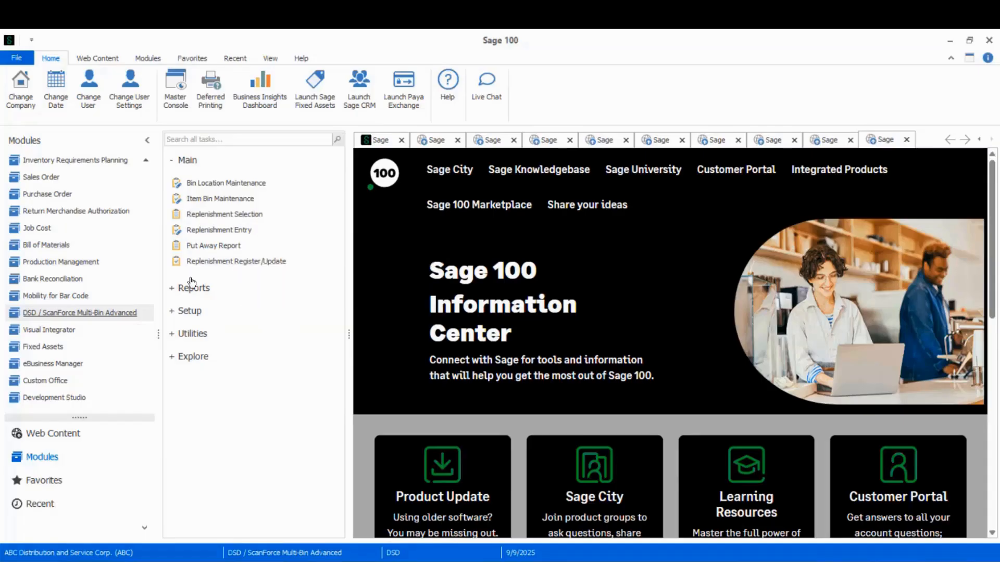
pyautogui.click(175, 289)
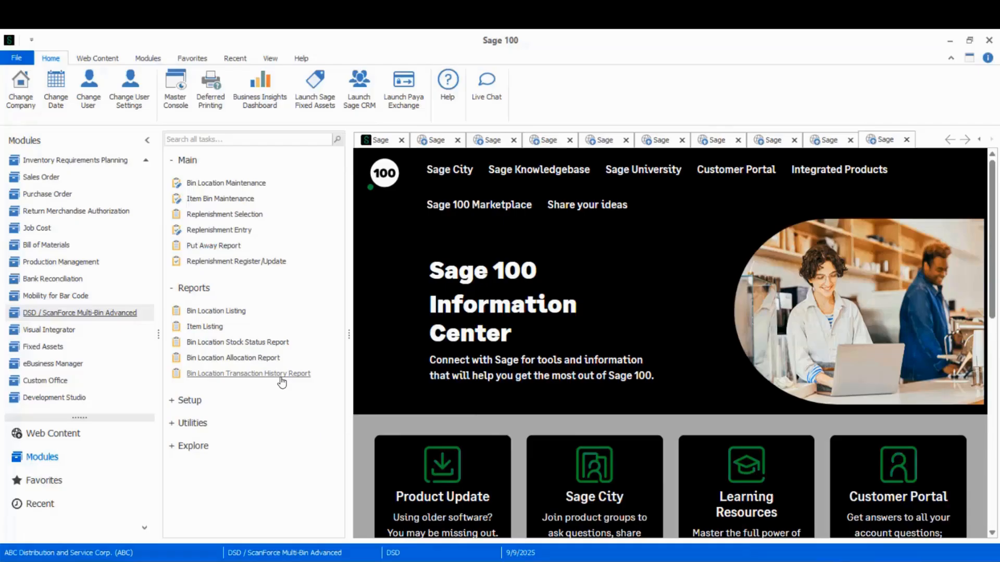
pyautogui.click(191, 401)
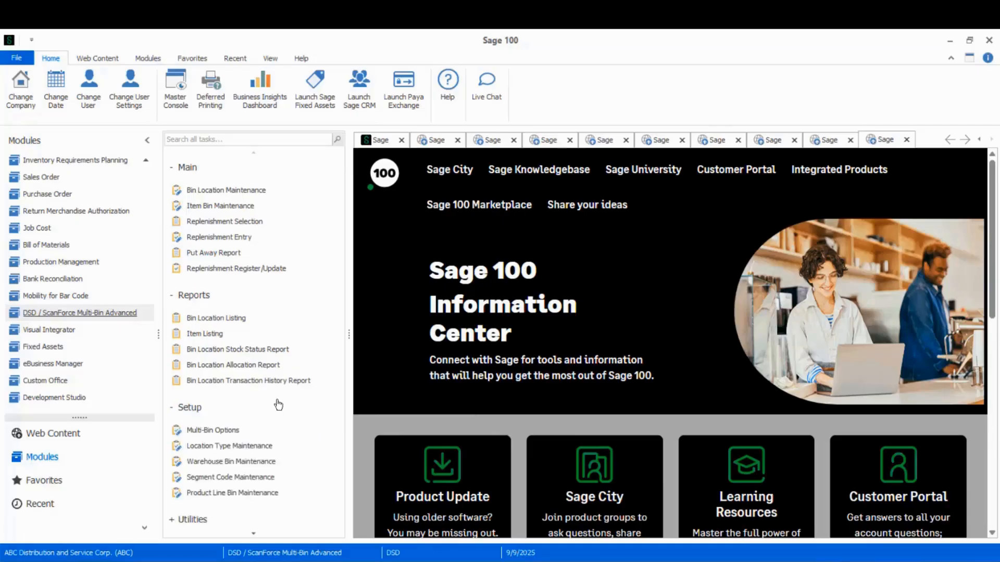
pyautogui.scroll(-1, 279, 403)
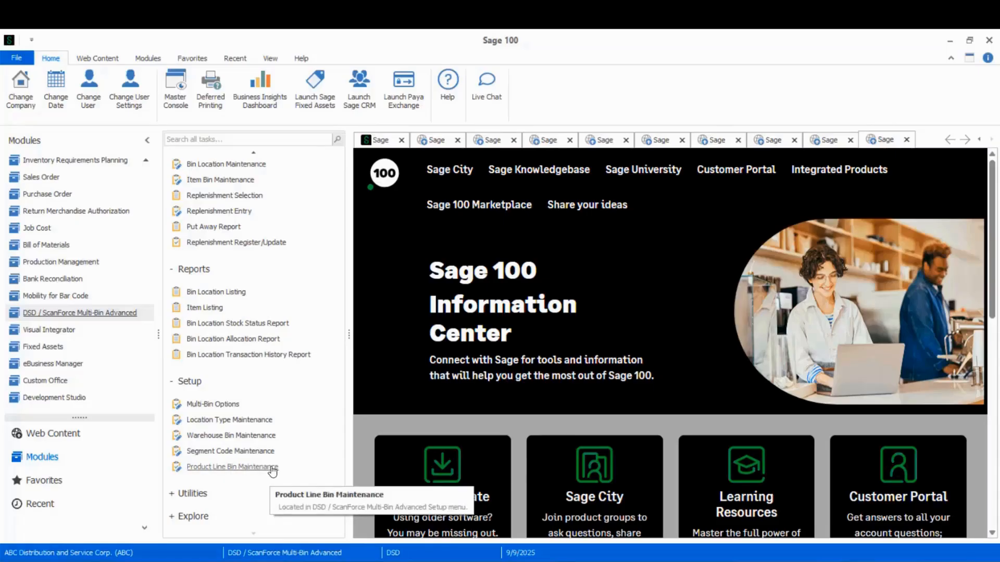
pyautogui.click(200, 493)
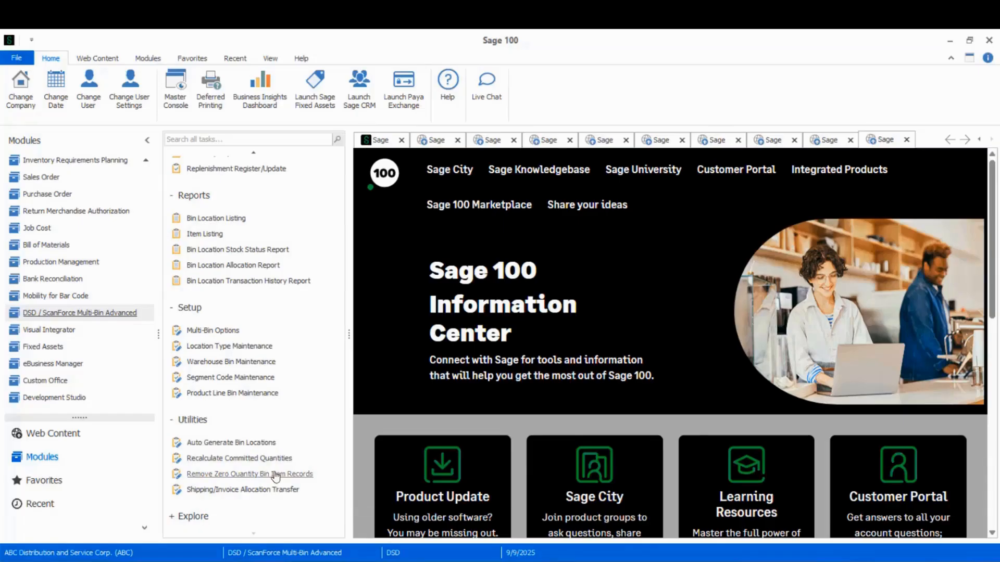
pyautogui.scroll(2, 276, 476)
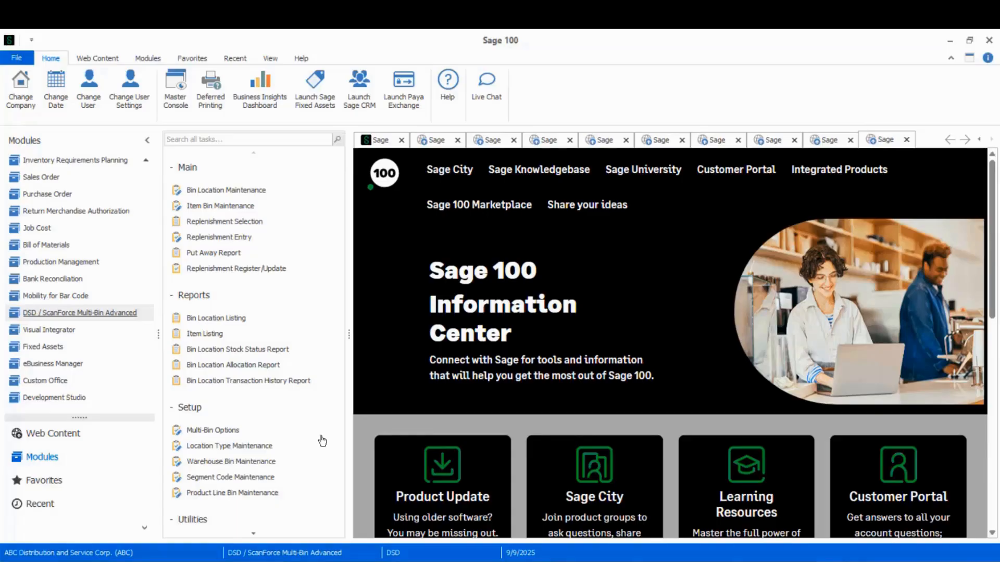
# - Open Item Maintenance in the Inventory Management module and bring up the first item, 1001-HON-H252
pyautogui.scroll(3, 93, 229)
pyautogui.click(93, 227)
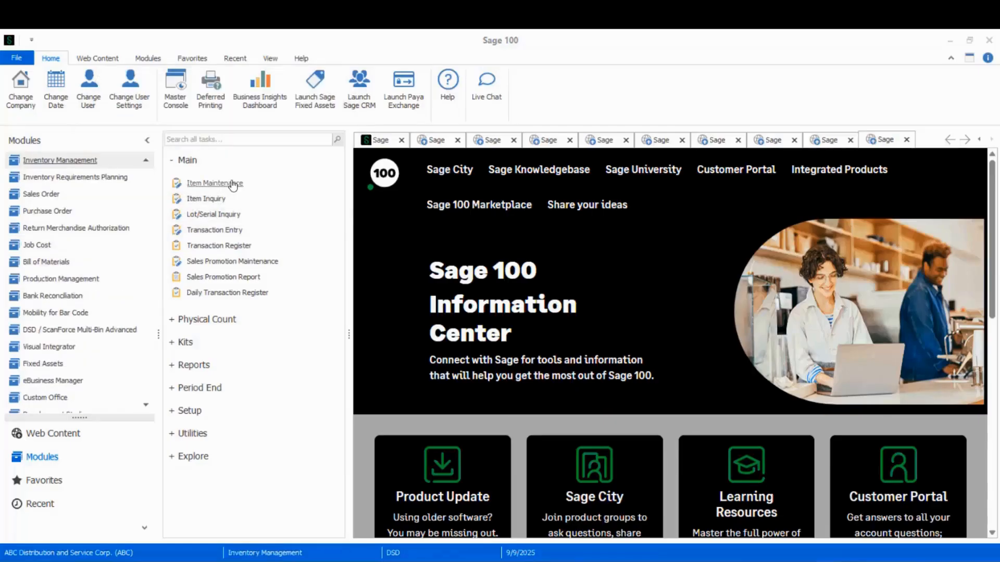
pyautogui.click(213, 183)
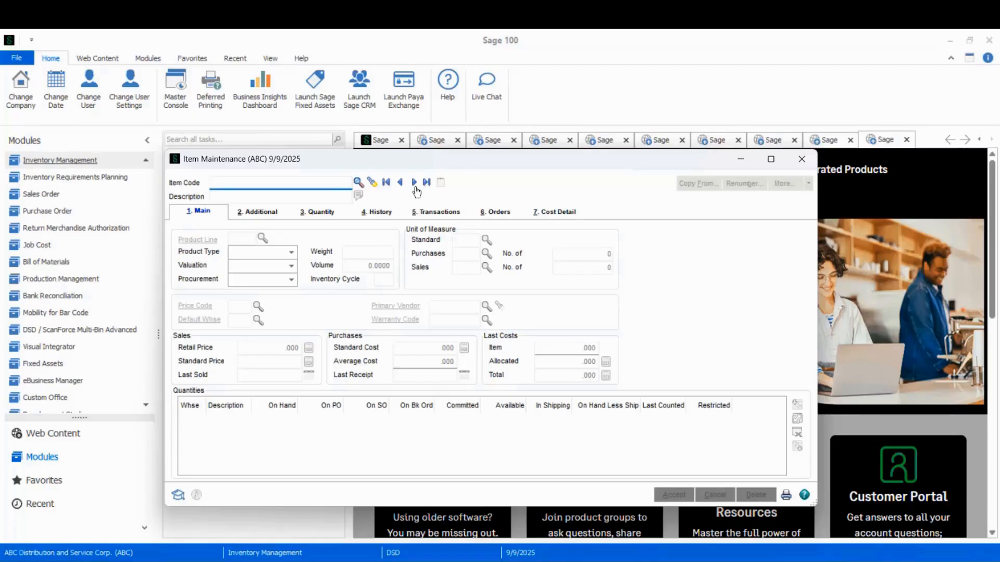
pyautogui.click(414, 182)
pyautogui.moveTo(420, 162); pyautogui.dragTo(417, 79)
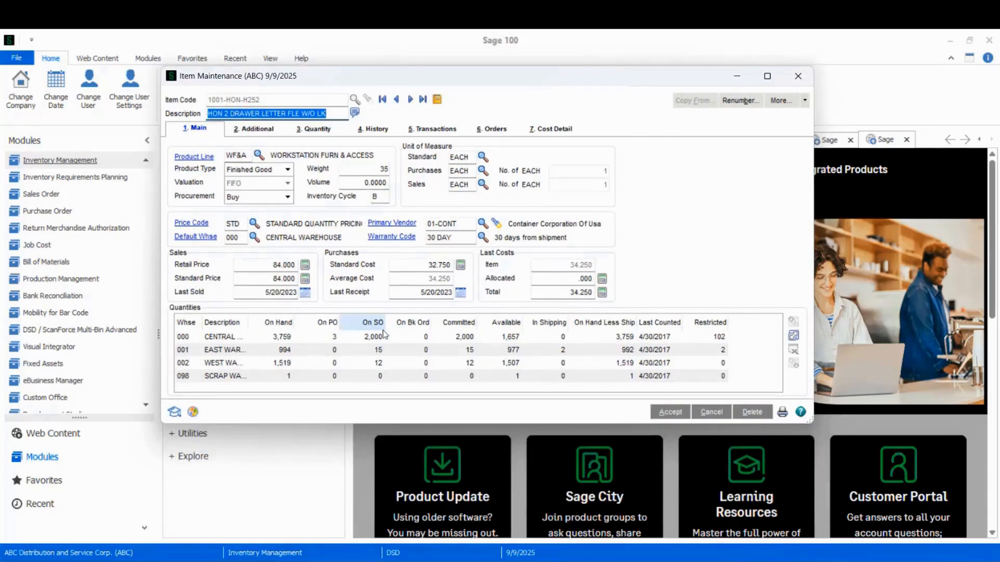
# - Open the item's bin quantities for the East Warehouse (001) from its warehouse quantities
pyautogui.click(367, 349)
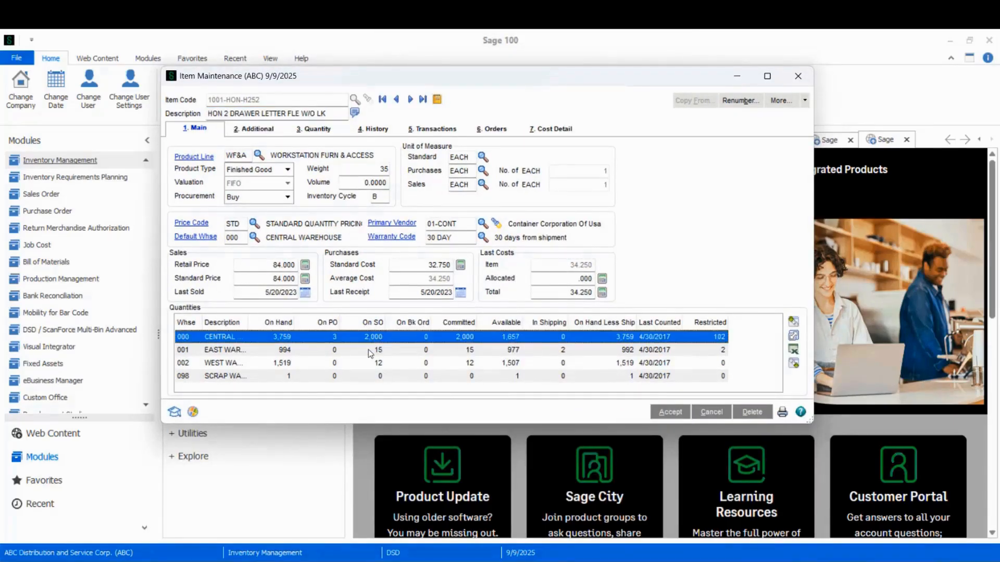
pyautogui.click(368, 349)
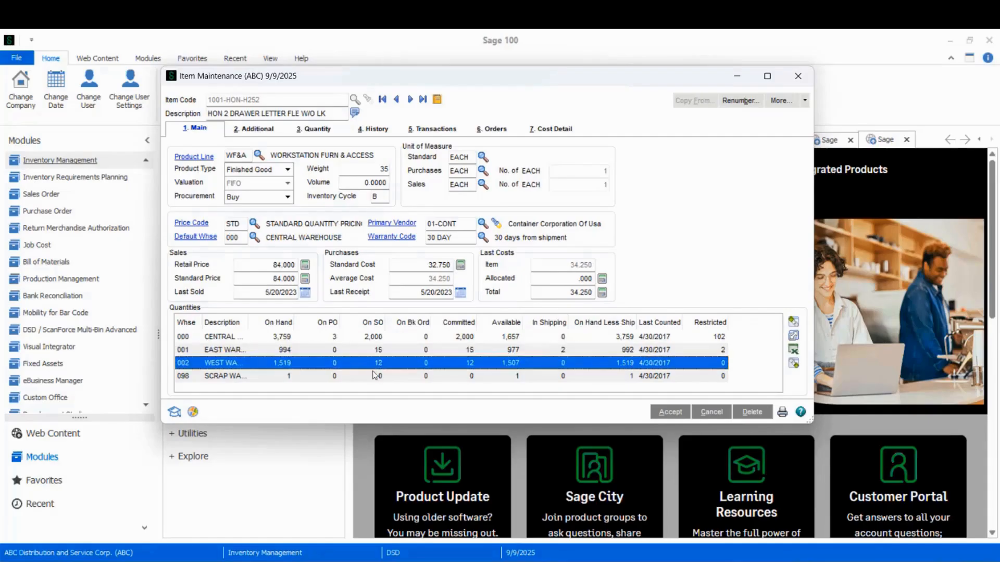
pyautogui.doubleClick(297, 355)
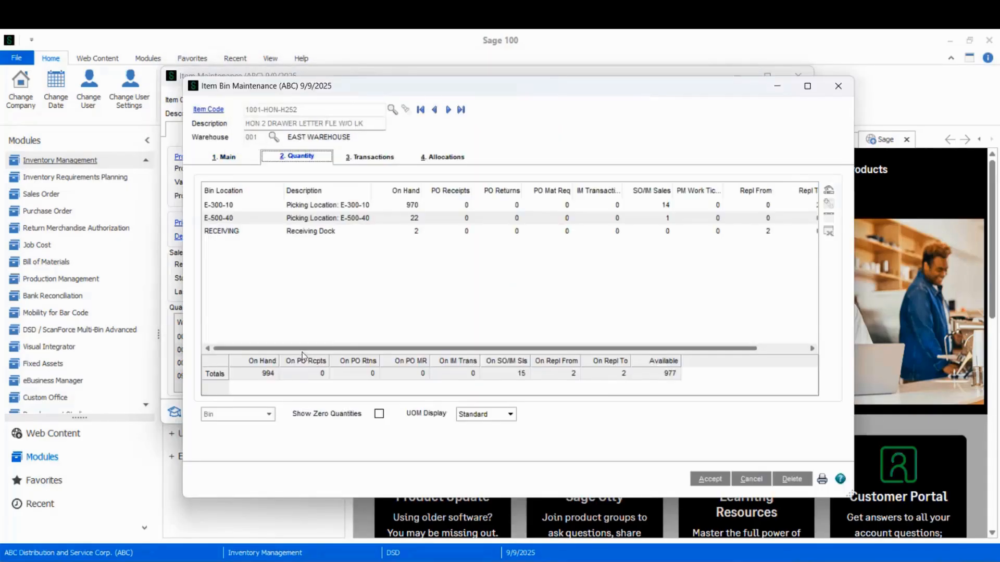
pyautogui.moveTo(415, 91); pyautogui.dragTo(386, 73)
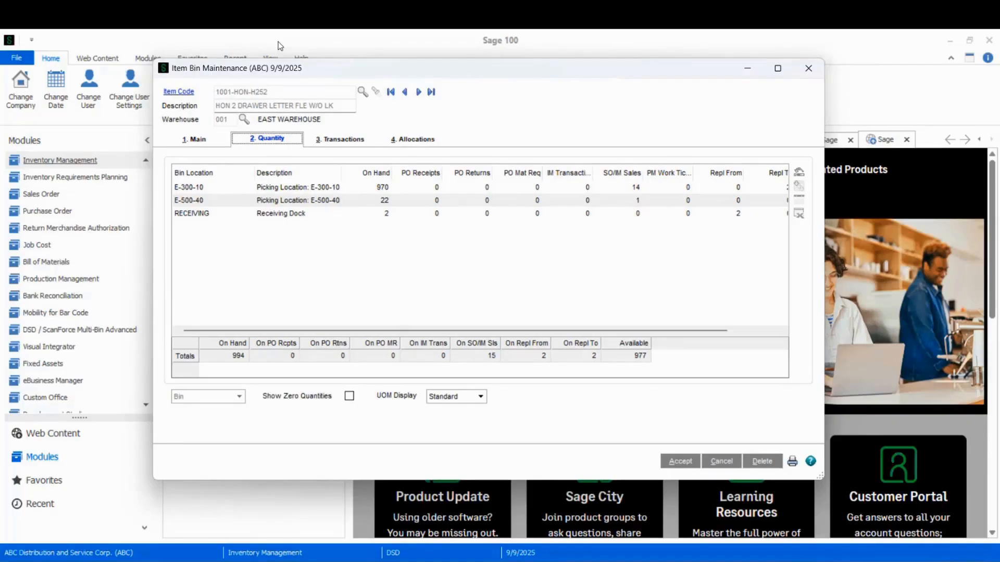
# - Reach Item Bin Maintenance from the DSD / ScanForce Multi-Bin Advanced tasks and review the quantities of picking location E-300-10
pyautogui.click(119, 331)
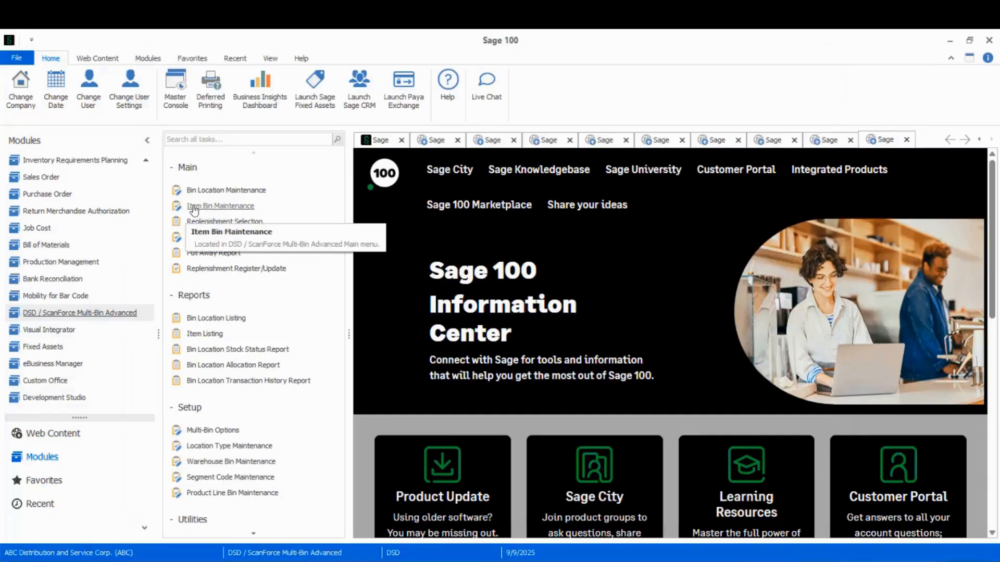
pyautogui.click(250, 207)
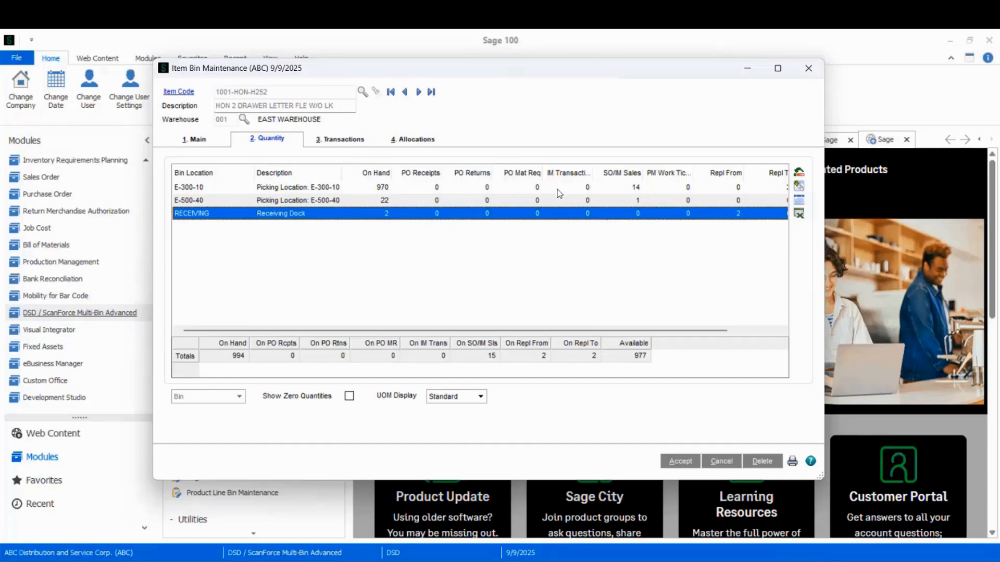
pyautogui.click(627, 186)
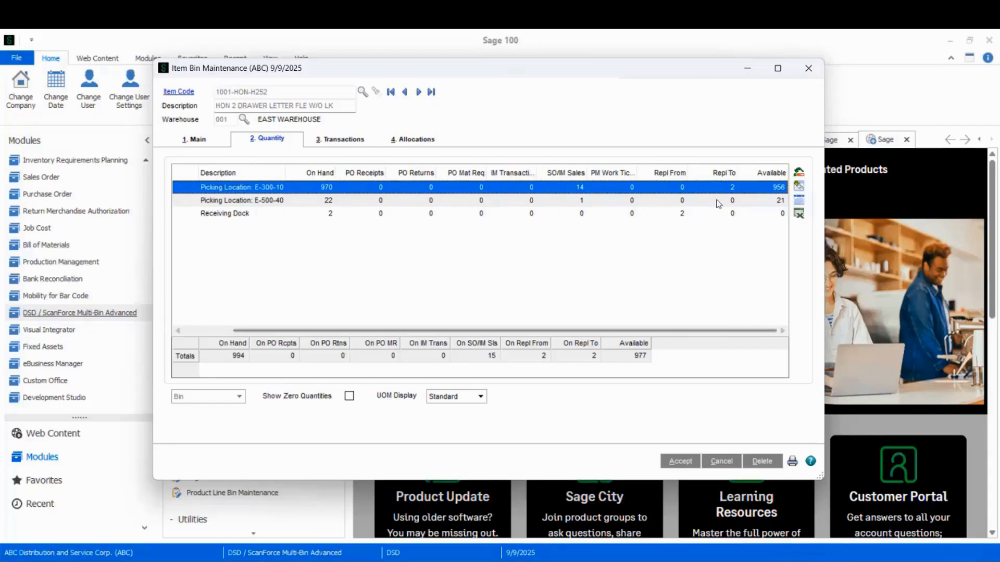
# - Open the bin location record of E-300-10 from the item's bin quantities and locate Bin Location Maintenance among the Multi-Bin Advanced tasks
pyautogui.doubleClick(355, 188)
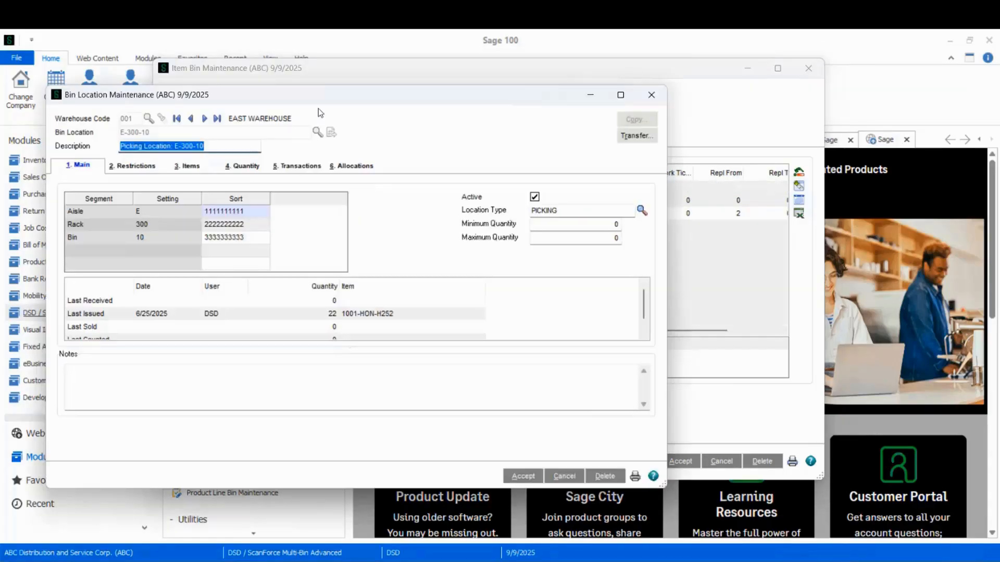
pyautogui.moveTo(322, 98); pyautogui.dragTo(434, 75)
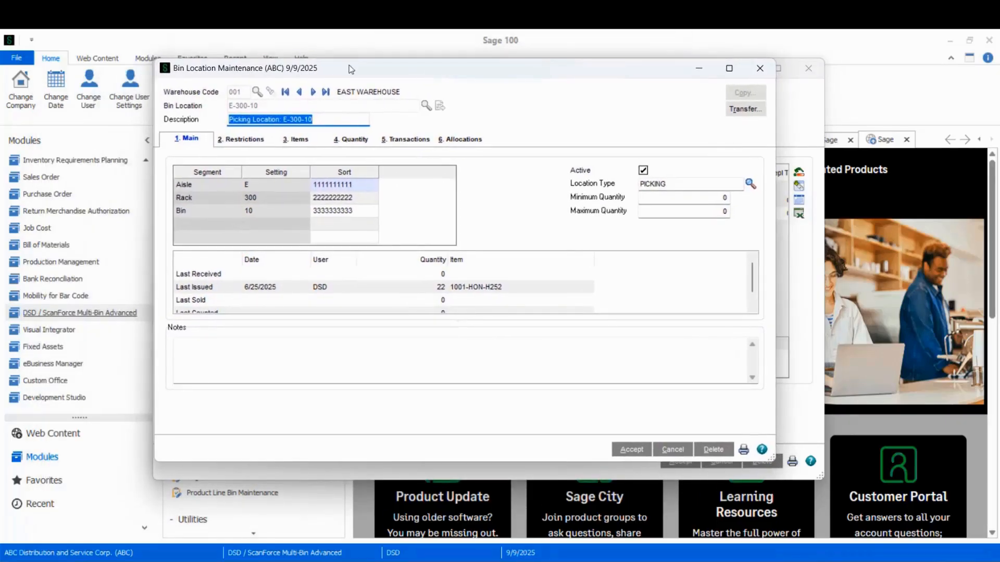
pyautogui.click(125, 319)
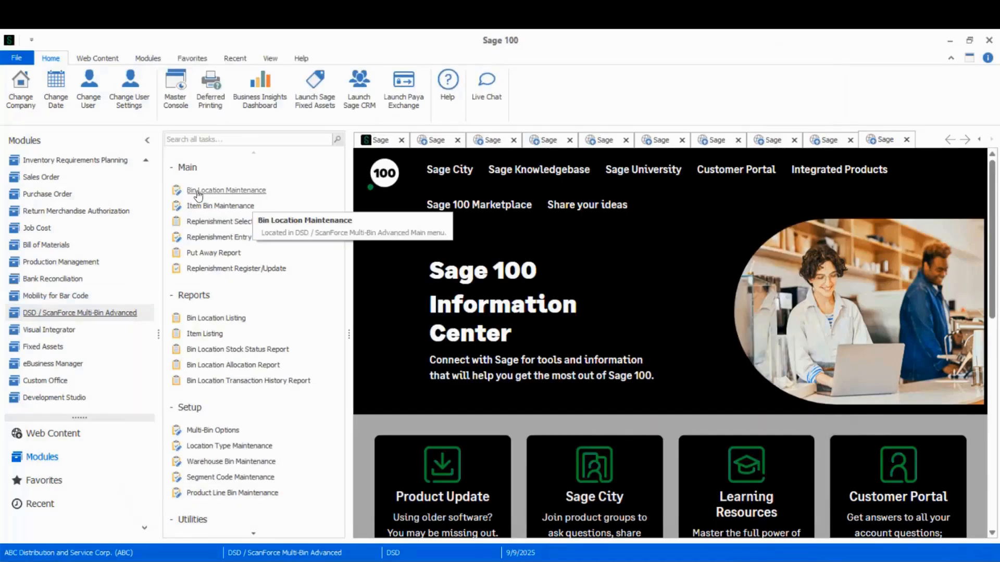
pyautogui.click(231, 191)
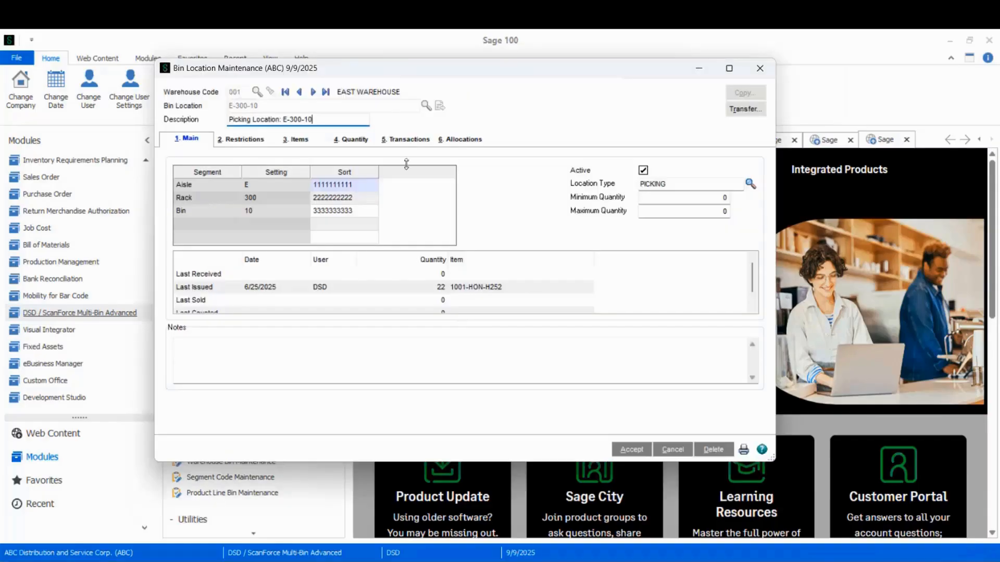
# - Review the item assignments and item quantities of bin location E-300-10
pyautogui.moveTo(391, 77); pyautogui.dragTo(454, 115)
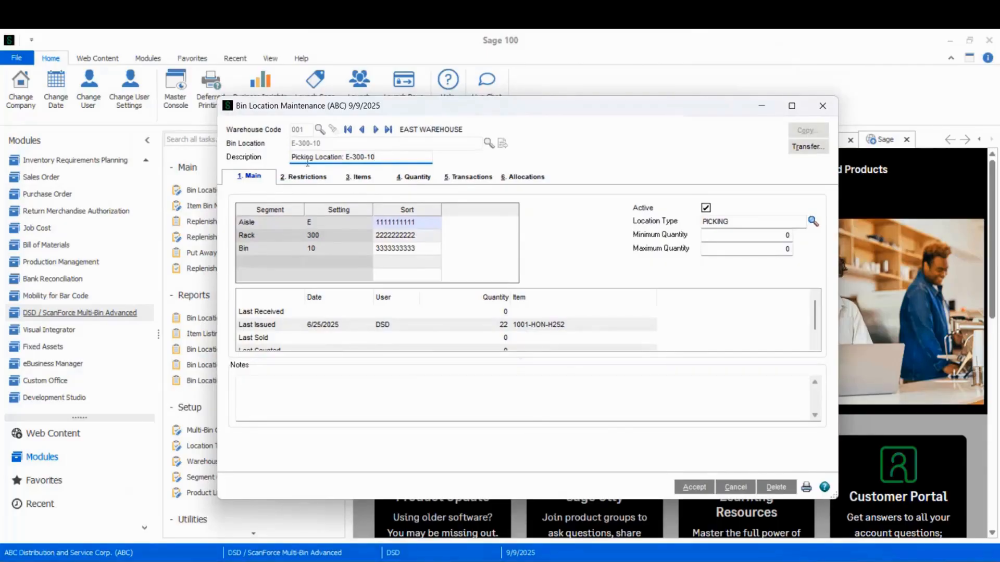
pyautogui.click(357, 178)
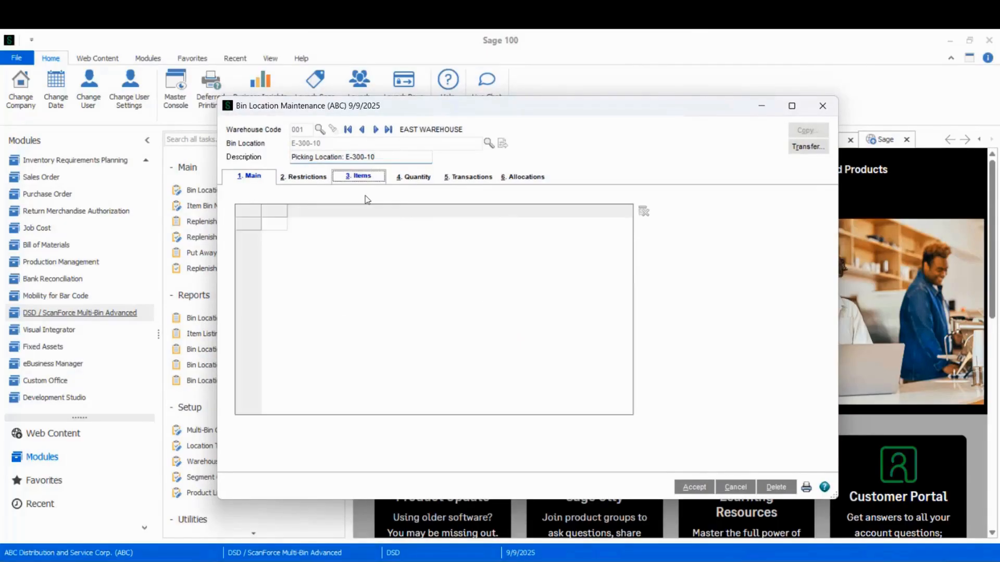
pyautogui.click(411, 180)
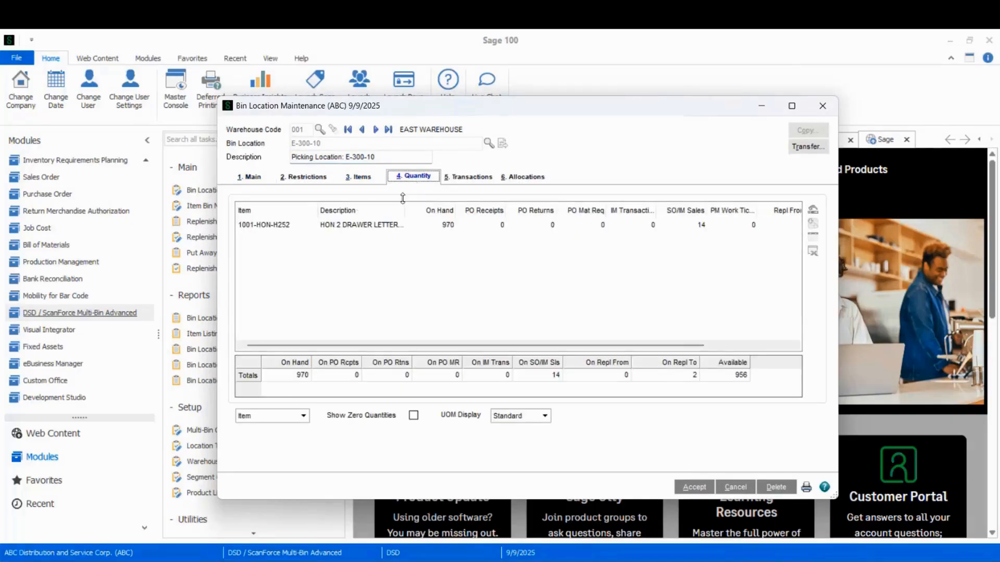
# - Drill from the bin's quantity line for 1001-HON-H252 to Item Bin Maintenance and compare the item and bin windows side by side
pyautogui.doubleClick(393, 229)
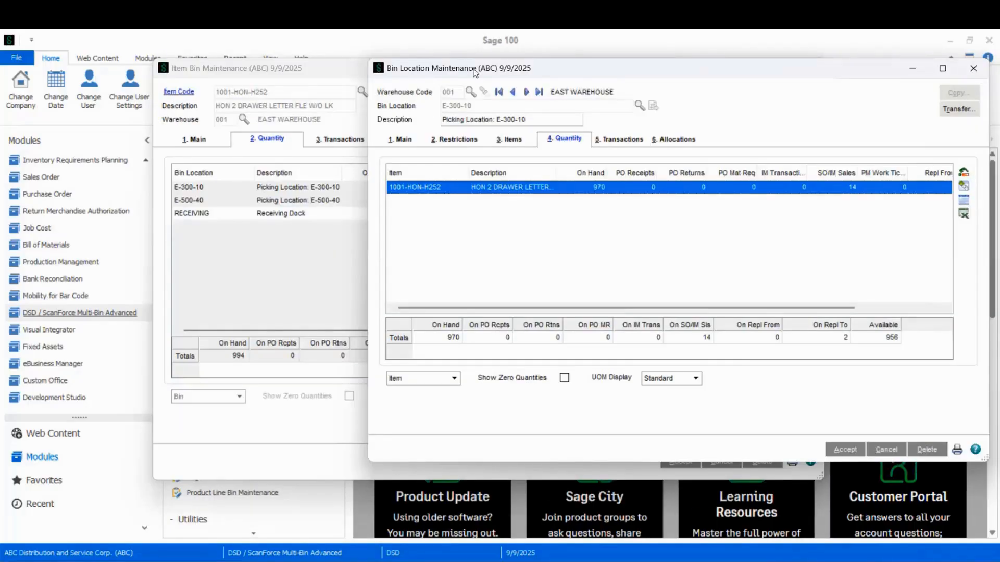
pyautogui.moveTo(335, 69); pyautogui.dragTo(193, 63)
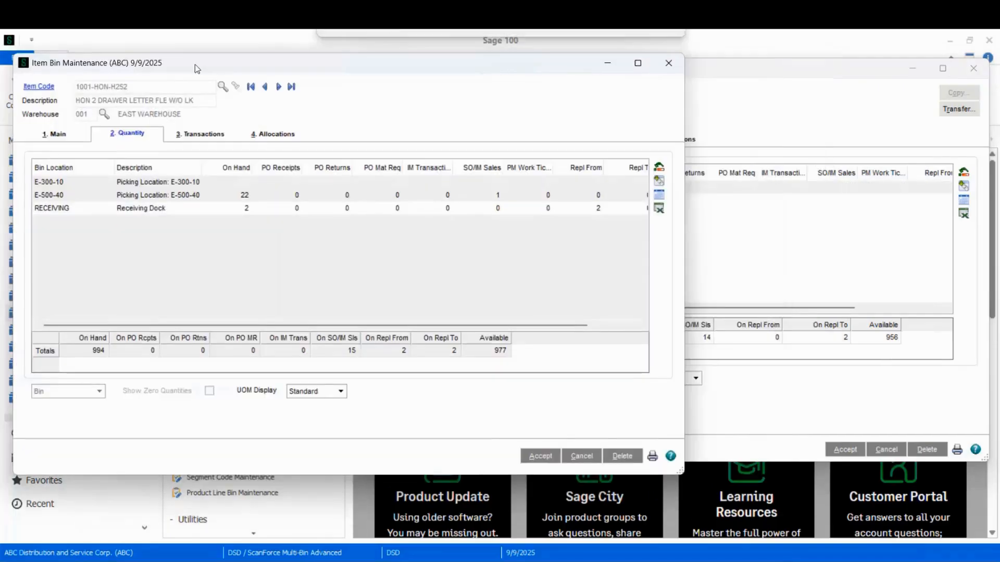
pyautogui.hotkey('alt', 'Tab')
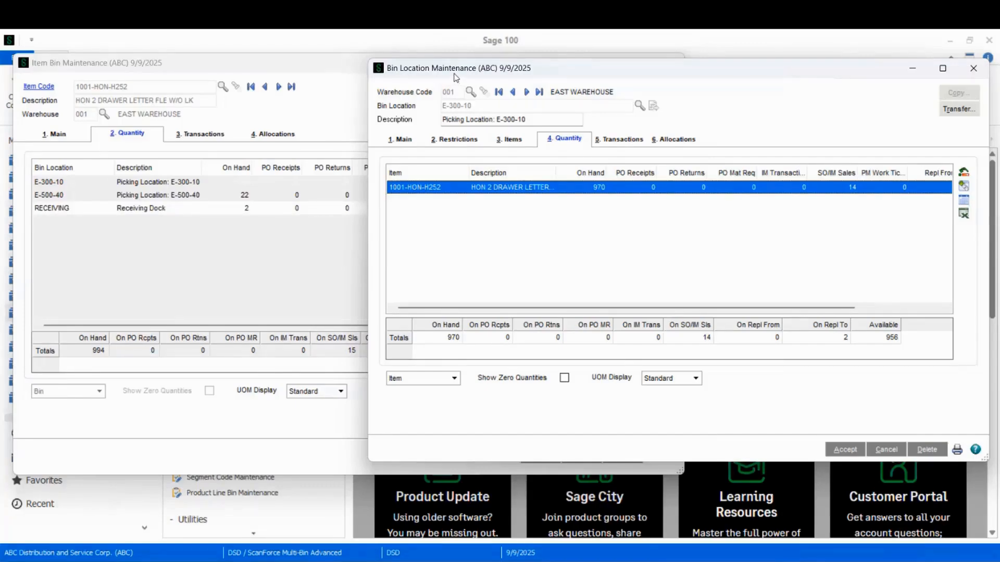
# - Maximize Bin Location Maintenance and examine the aisle, rack and bin segments with their sort values in the main details of E-300-10
pyautogui.moveTo(456, 79); pyautogui.dragTo(416, 73)
pyautogui.click(902, 64)
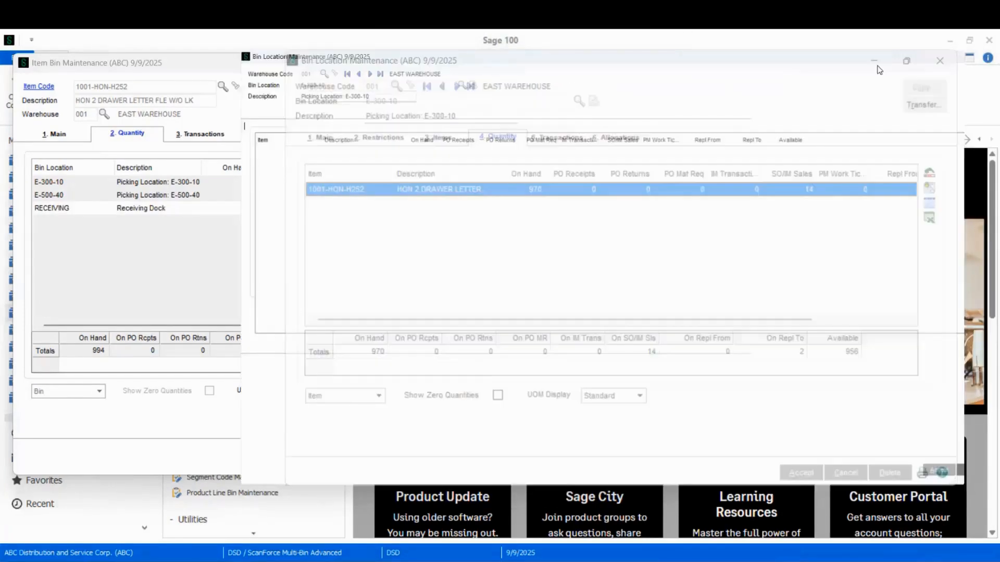
pyautogui.click(35, 105)
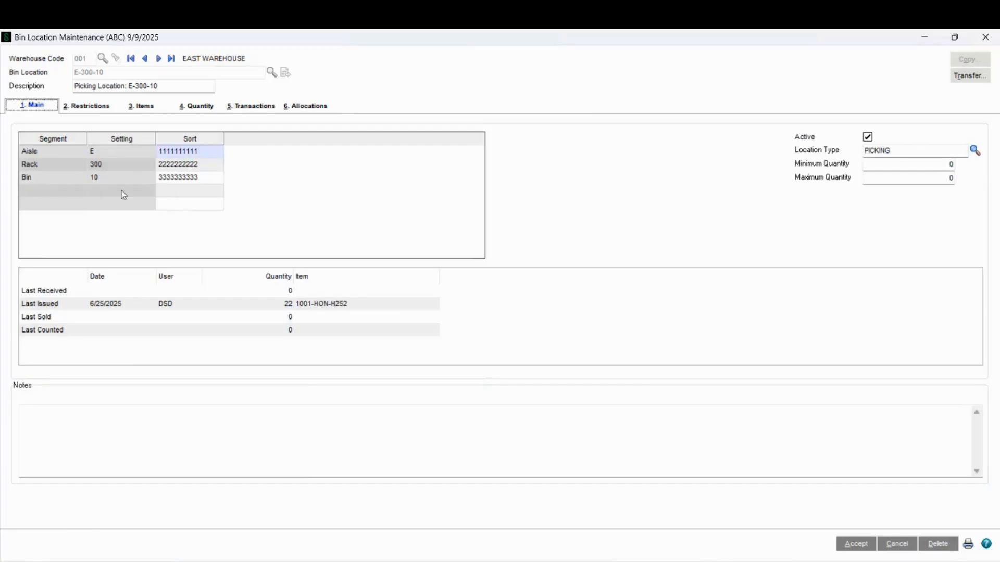
pyautogui.click(63, 151)
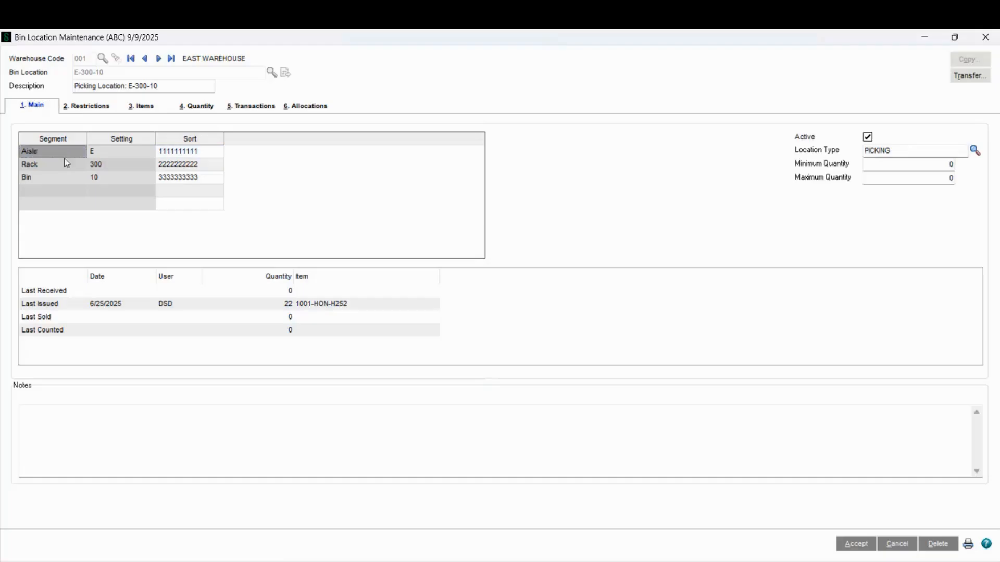
pyautogui.click(67, 165)
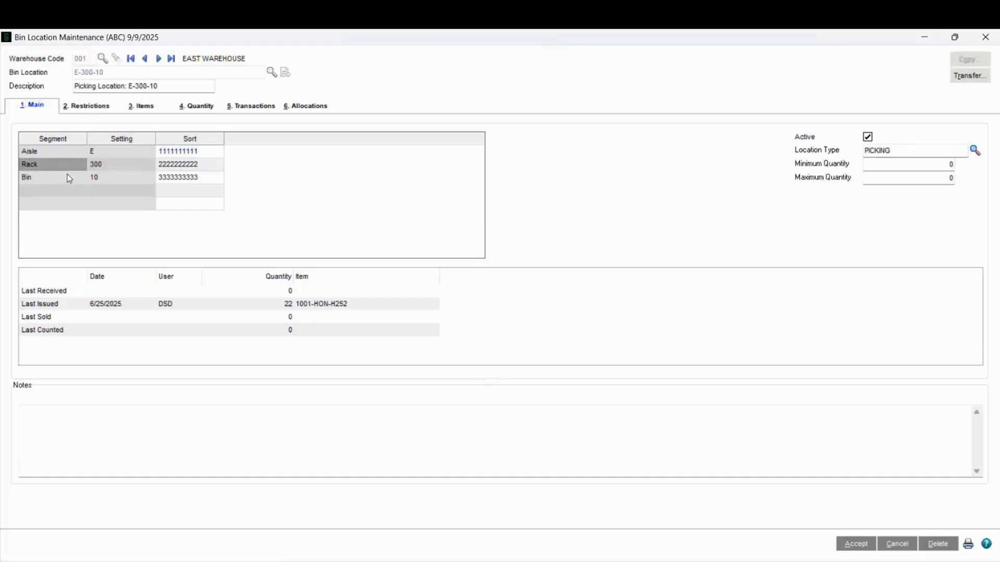
pyautogui.click(67, 174)
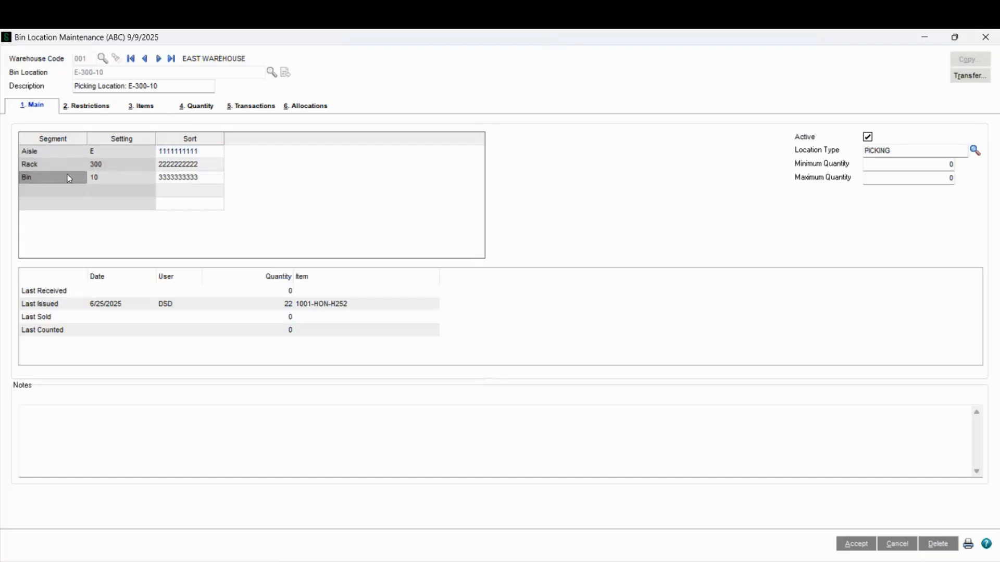
pyautogui.click(199, 152)
pyautogui.click(200, 164)
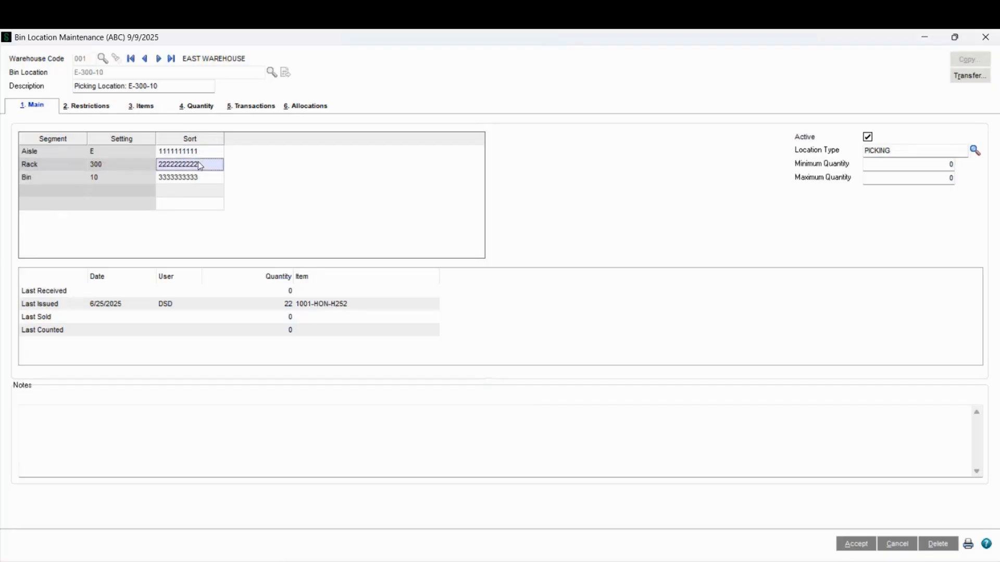
pyautogui.click(203, 178)
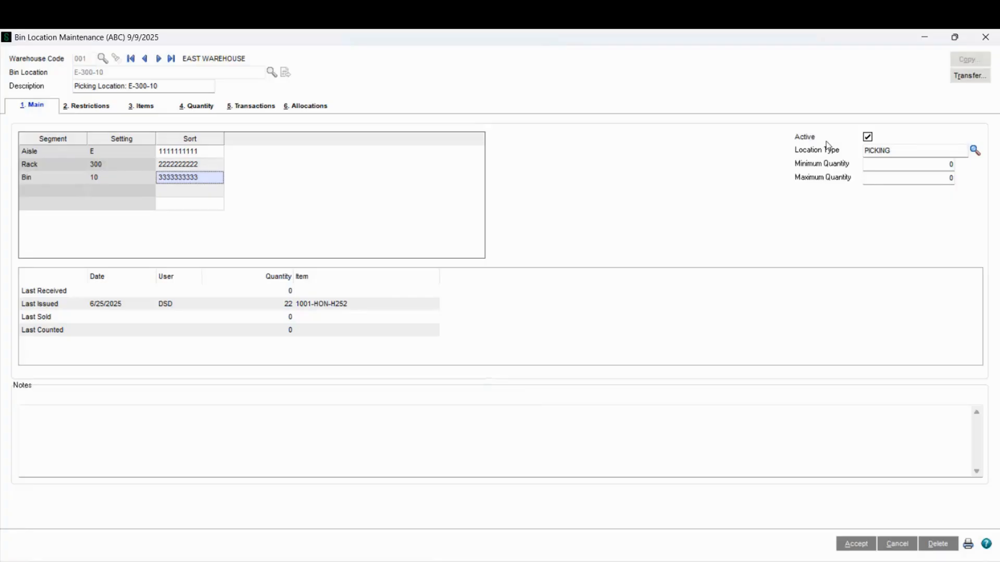
# - Try to set bin location E-300-10 as inactive
pyautogui.click(867, 137)
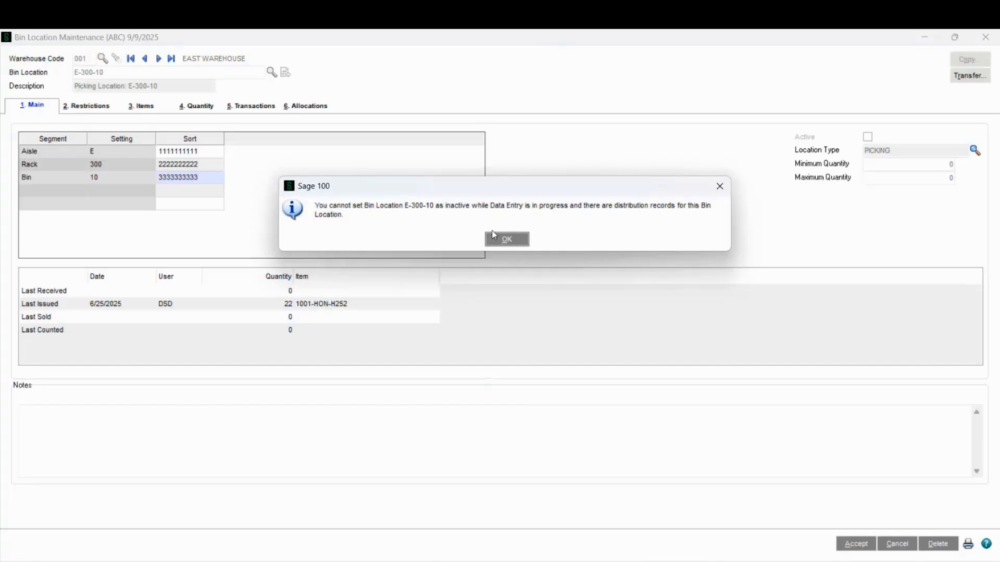
pyautogui.click(518, 239)
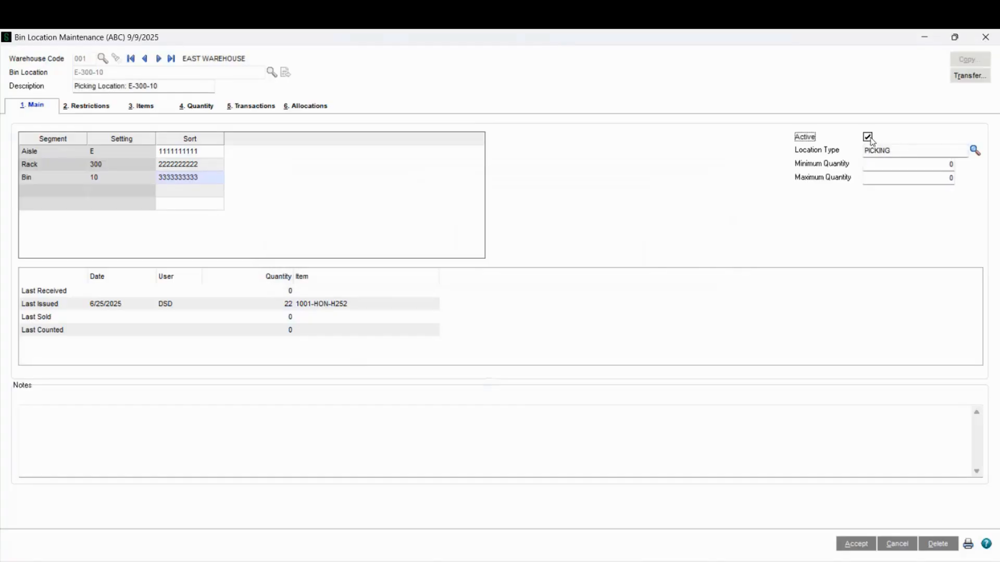
# - Set the maximum quantity of bin location E-300-10 to 1,000
pyautogui.moveTo(897, 151); pyautogui.dragTo(860, 151)
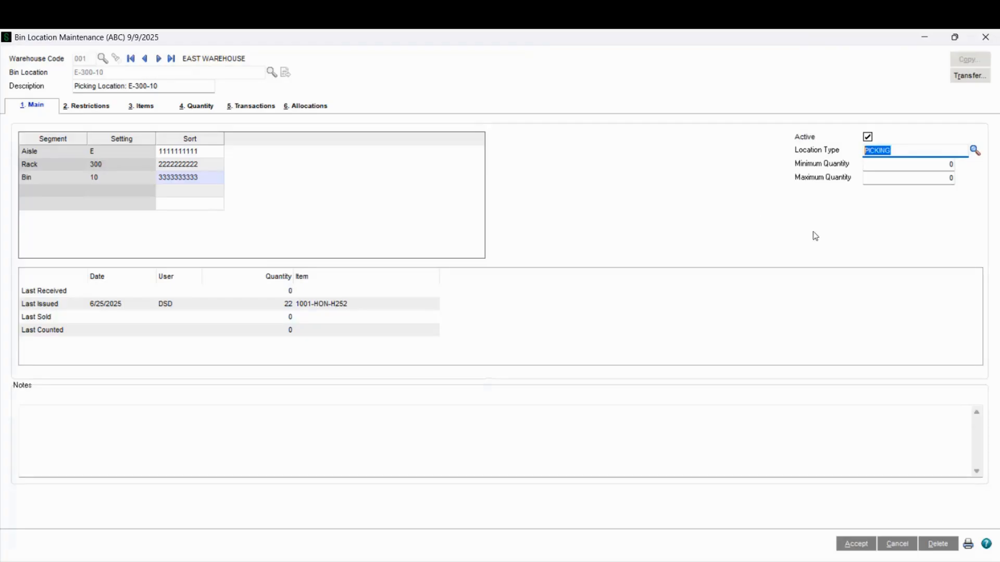
pyautogui.click(932, 177)
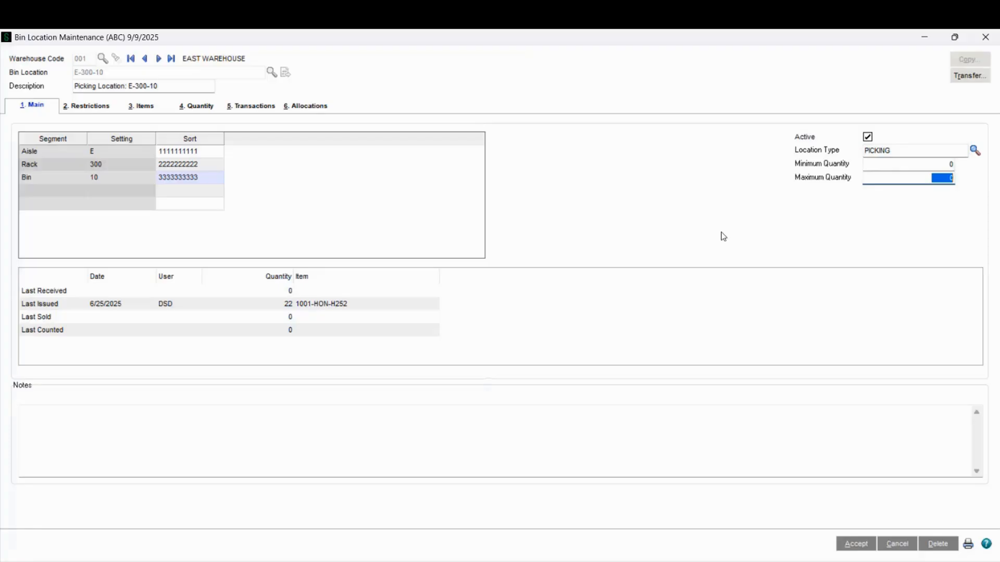
pyautogui.write('10000')
pyautogui.press('BackSpace')
pyautogui.click(592, 206)
# - Examine the last received, last issued, last sold and last counted records of bin location E-300-10
pyautogui.click(91, 296)
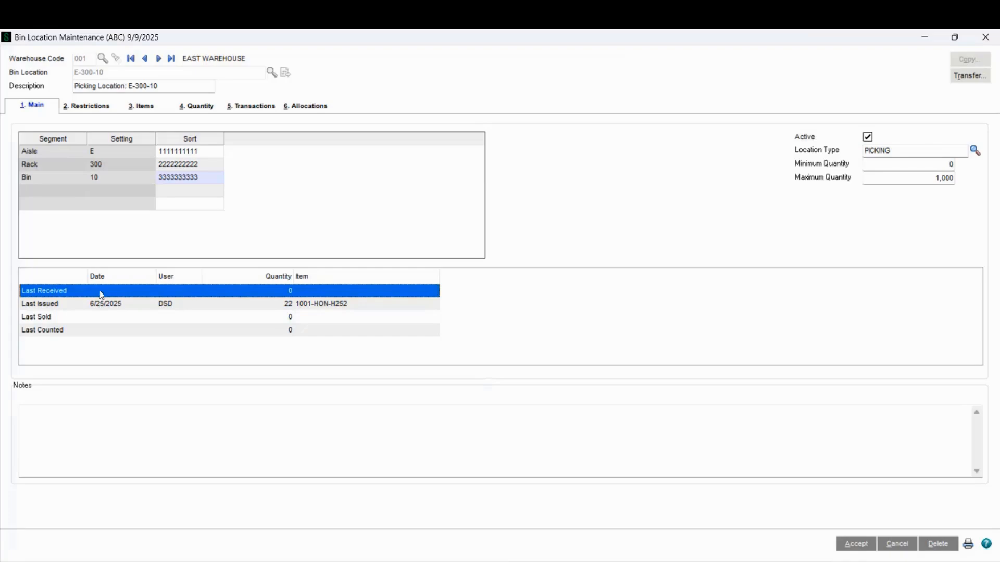
pyautogui.click(106, 304)
pyautogui.click(104, 315)
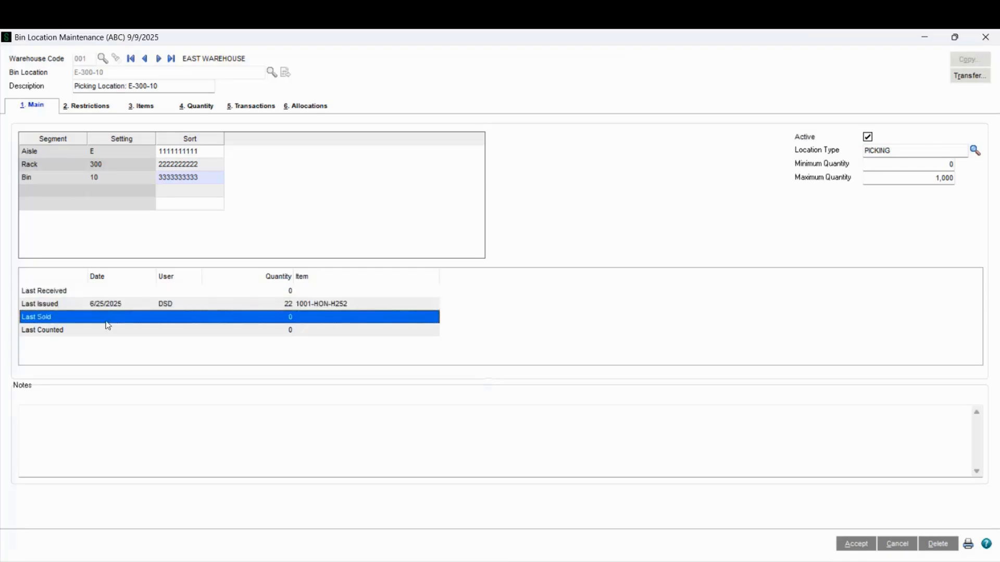
pyautogui.click(108, 329)
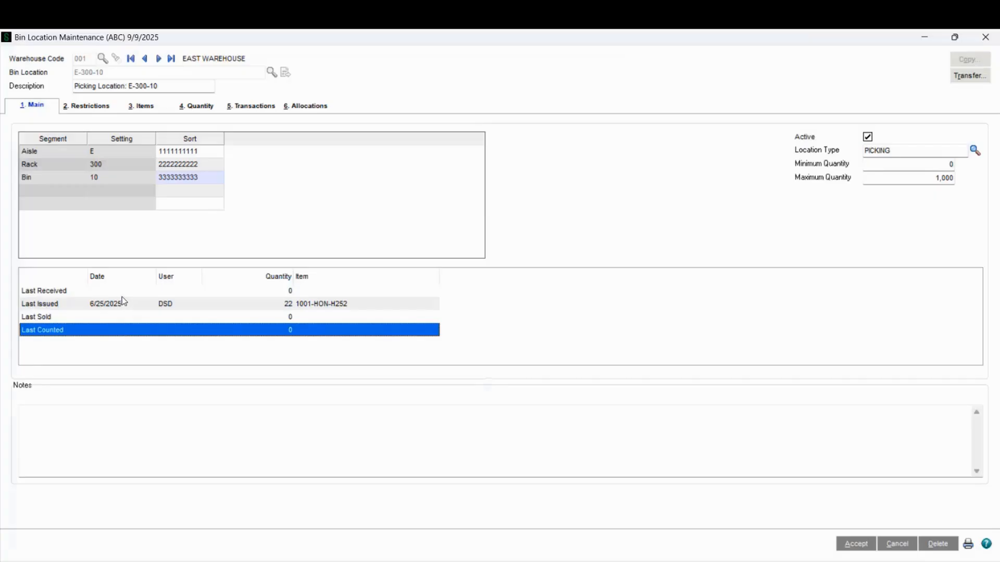
# - Examine the transaction restrictions and the available item restriction options of bin location E-300-10
pyautogui.click(92, 106)
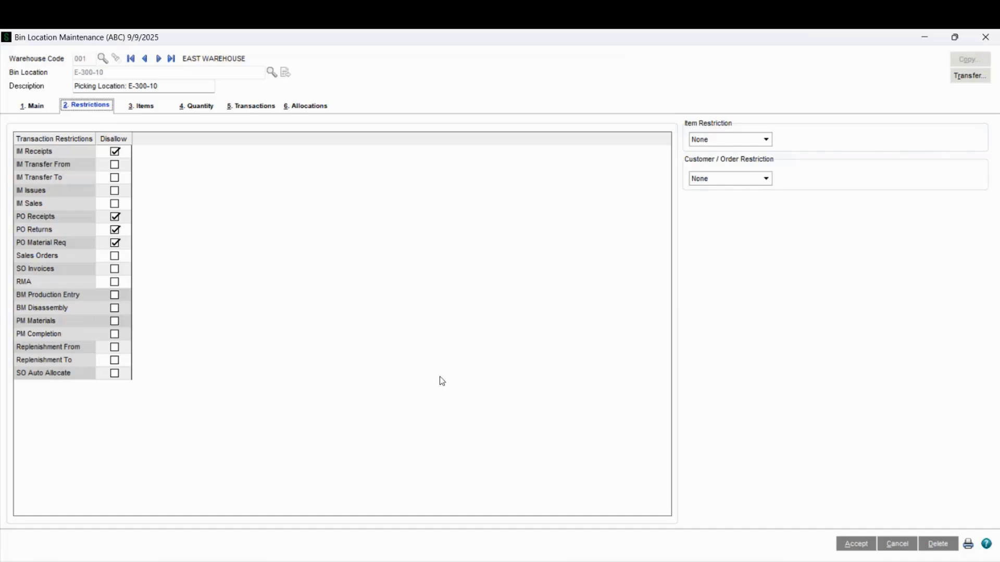
pyautogui.click(765, 140)
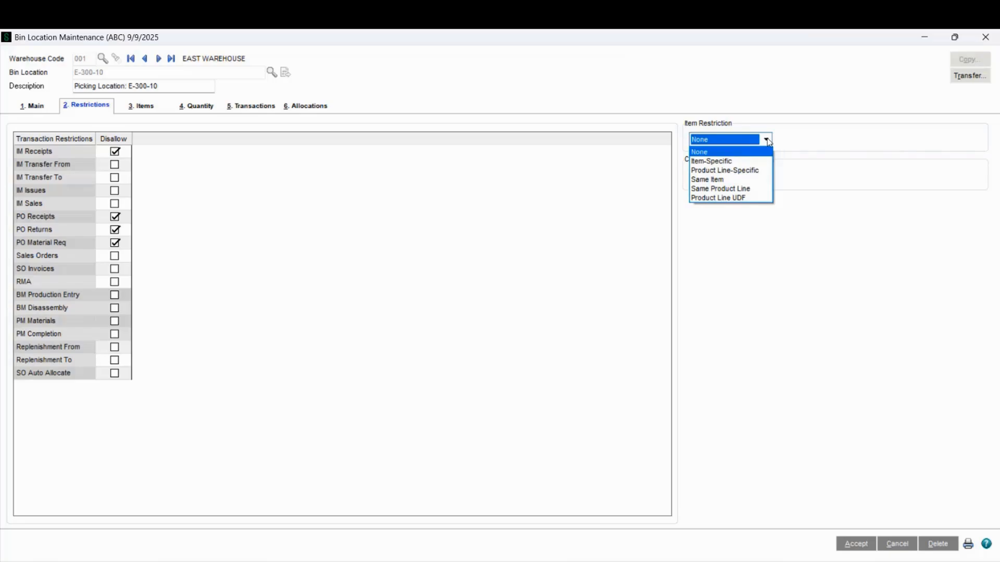
pyautogui.click(766, 178)
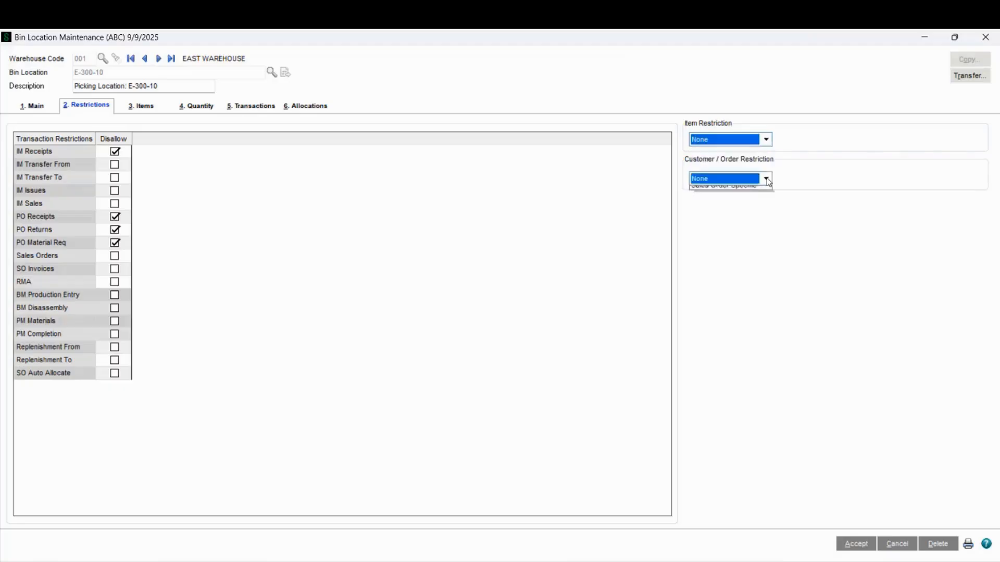
# - Try to set the customer/order restriction of bin location E-300-10 to Sales Order Specific
pyautogui.click(766, 178)
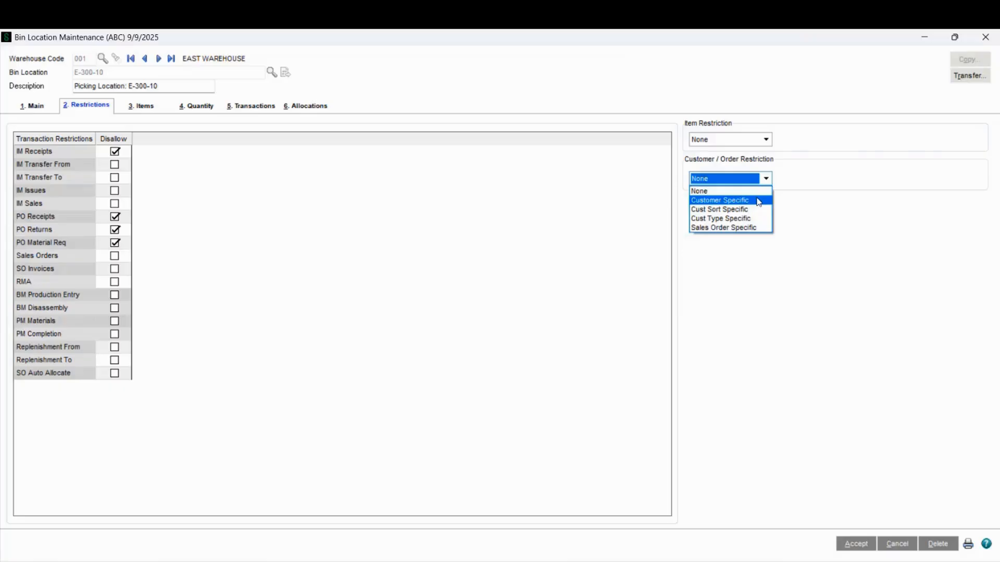
pyautogui.click(759, 229)
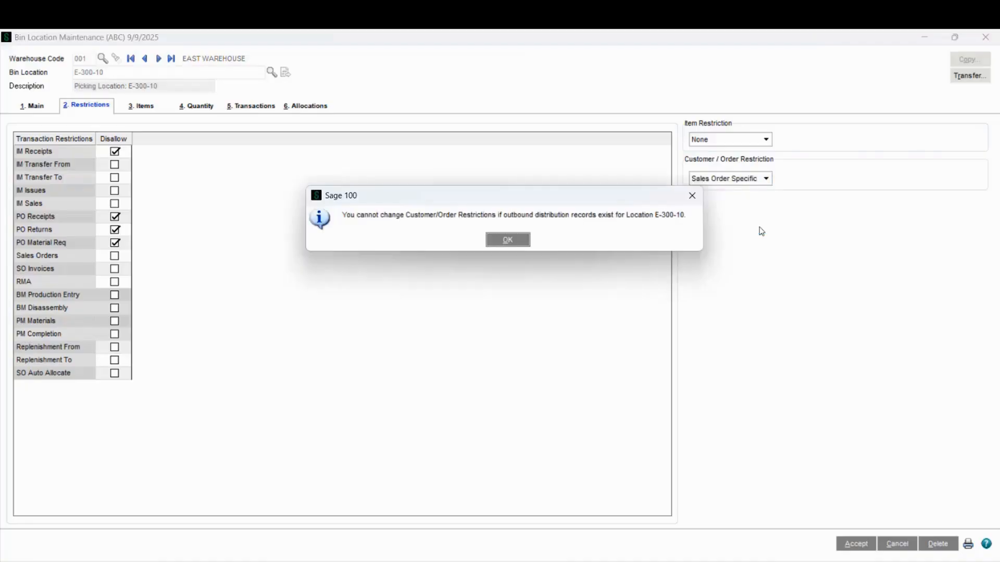
pyautogui.click(507, 240)
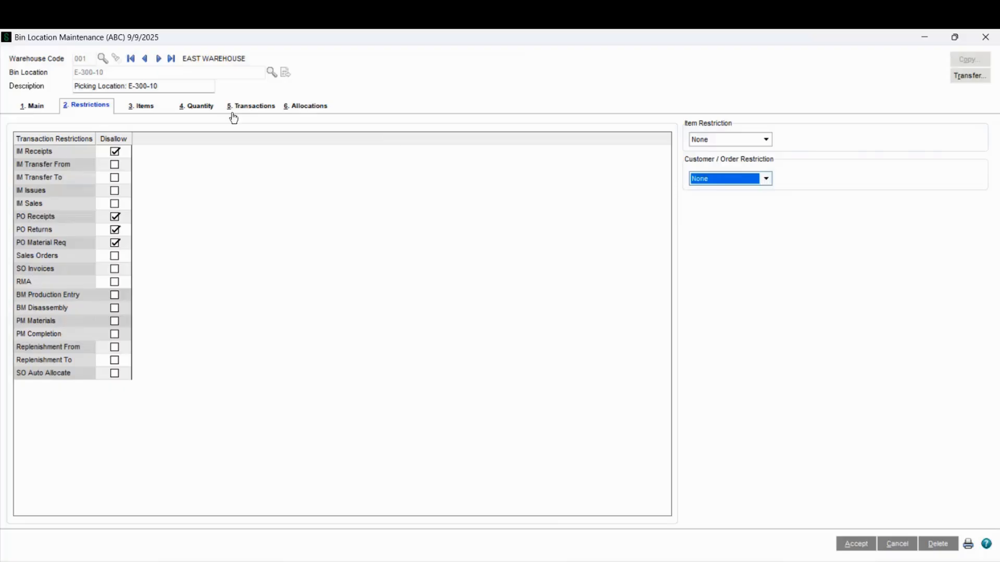
# - Review the item assignments, item quantities and listed transactions of bin location E-300-10
pyautogui.click(150, 111)
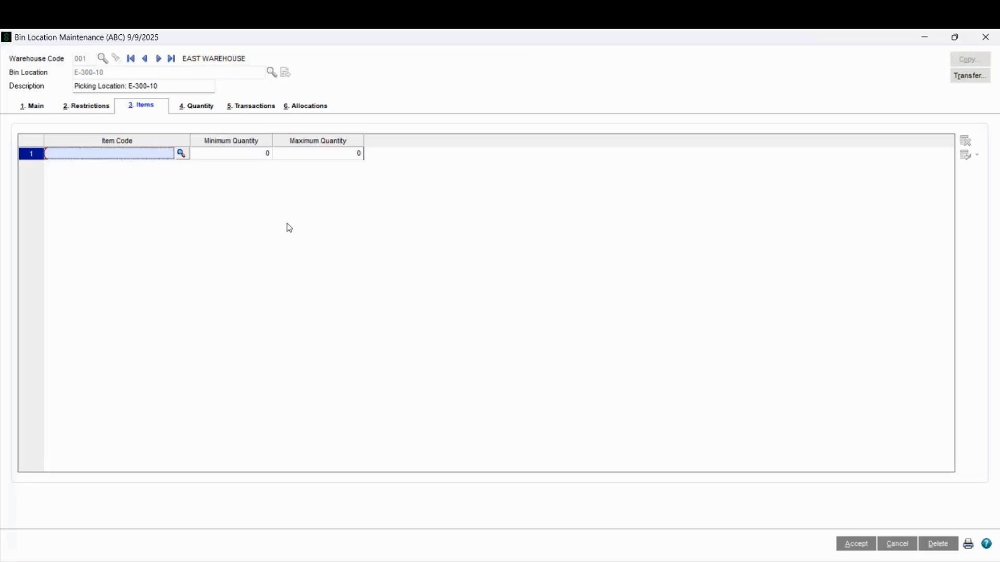
pyautogui.click(206, 108)
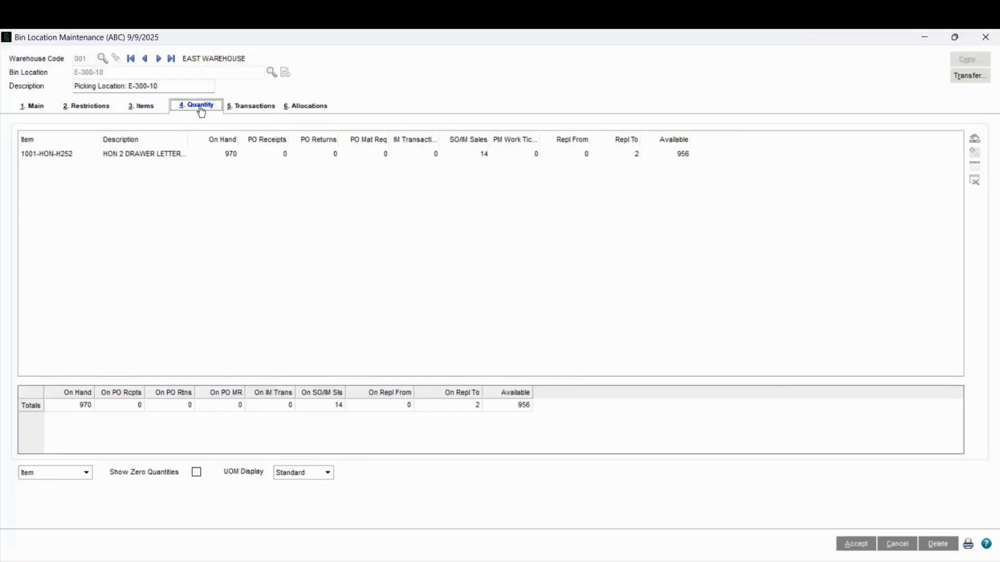
pyautogui.click(255, 106)
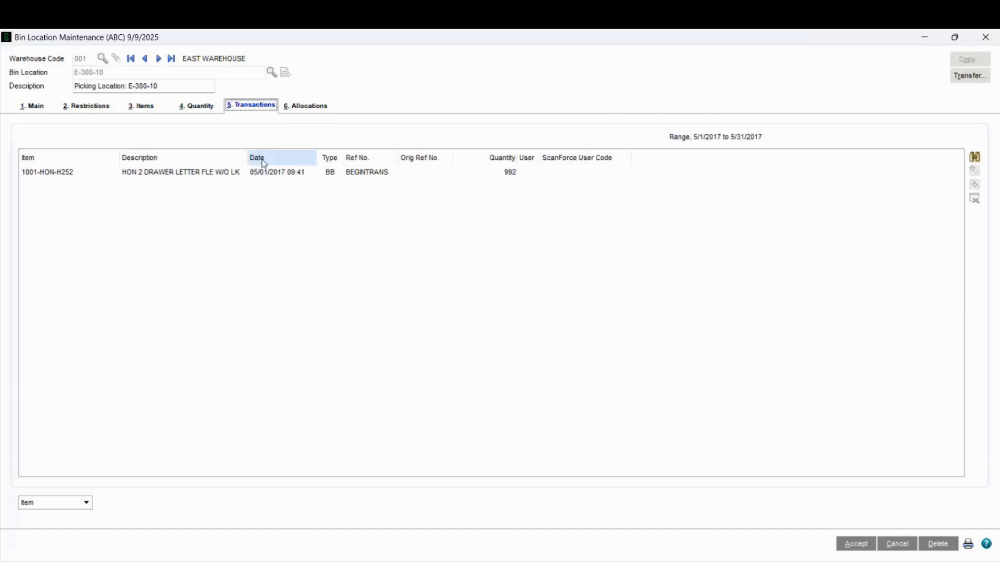
pyautogui.click(265, 175)
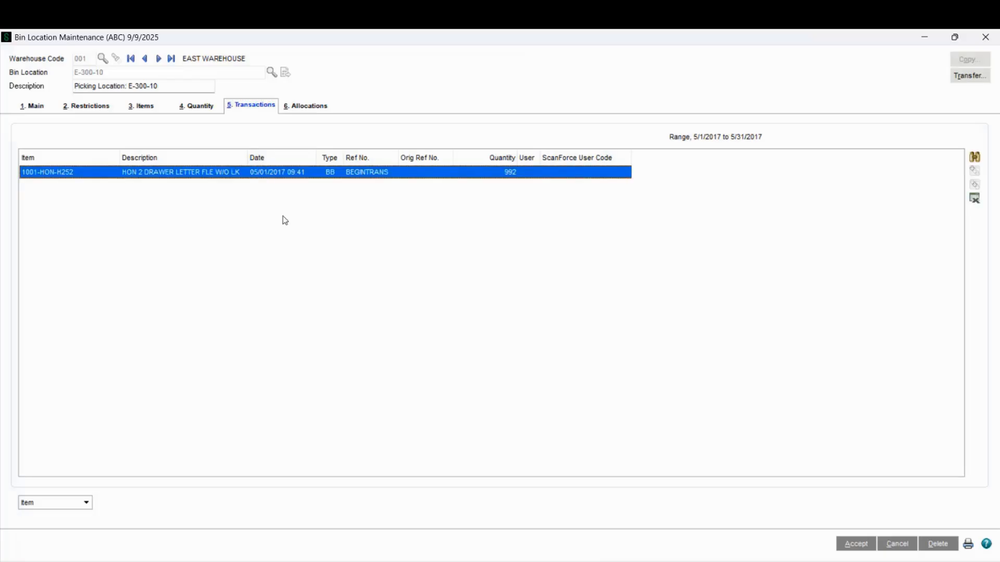
# - Set the bin's transaction search to All transaction dates and examine the resulting transaction history
pyautogui.click(975, 158)
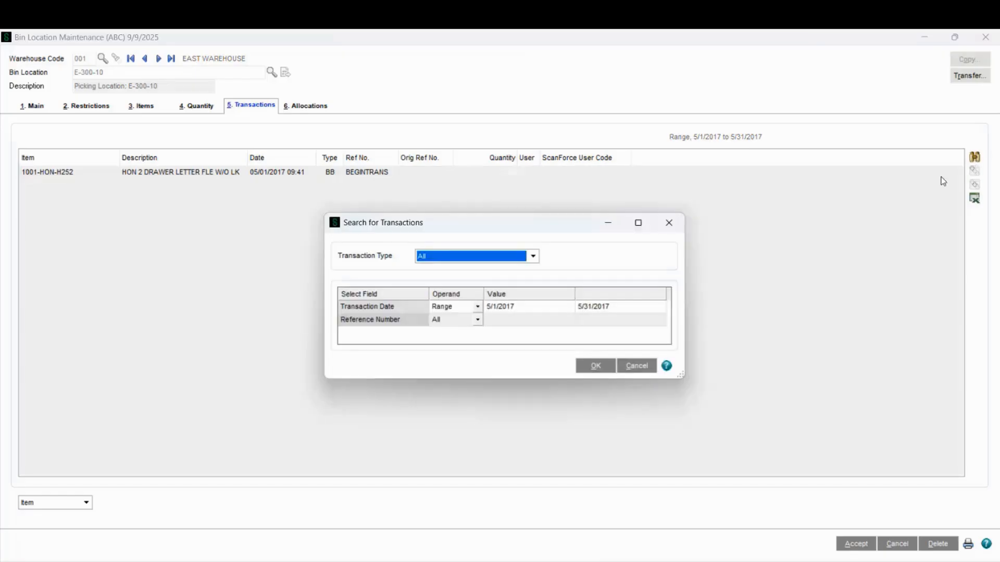
pyautogui.click(477, 308)
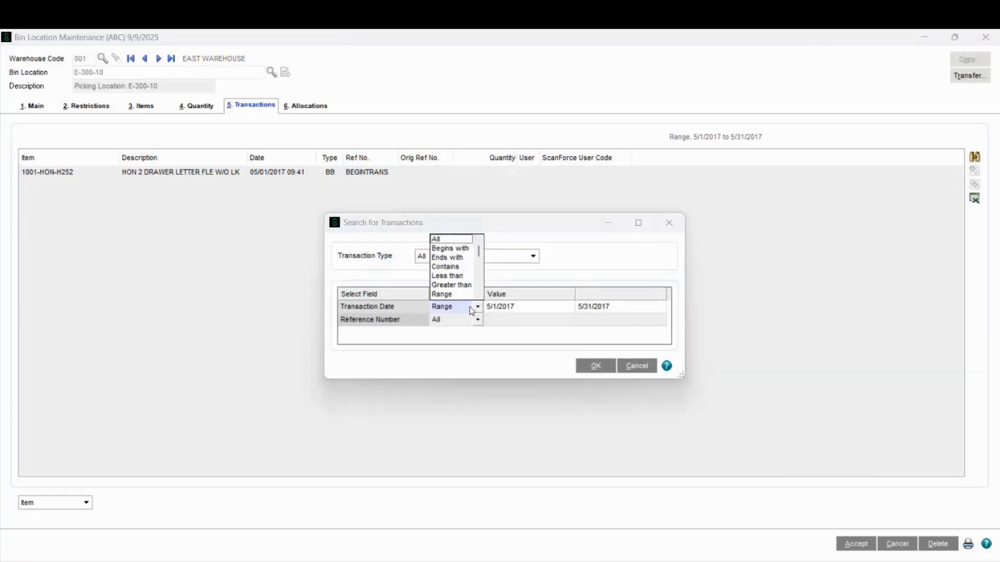
pyautogui.click(448, 237)
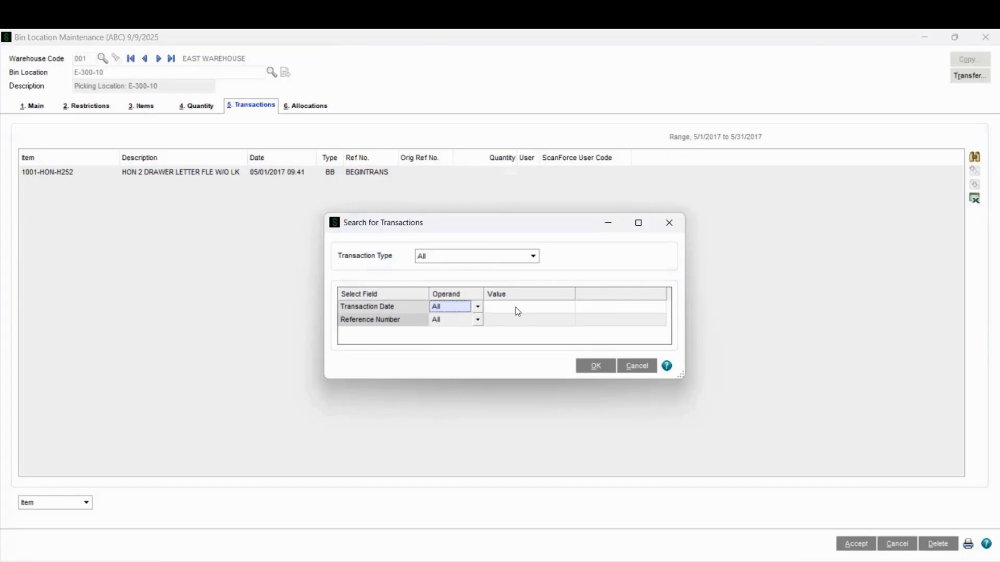
pyautogui.click(590, 366)
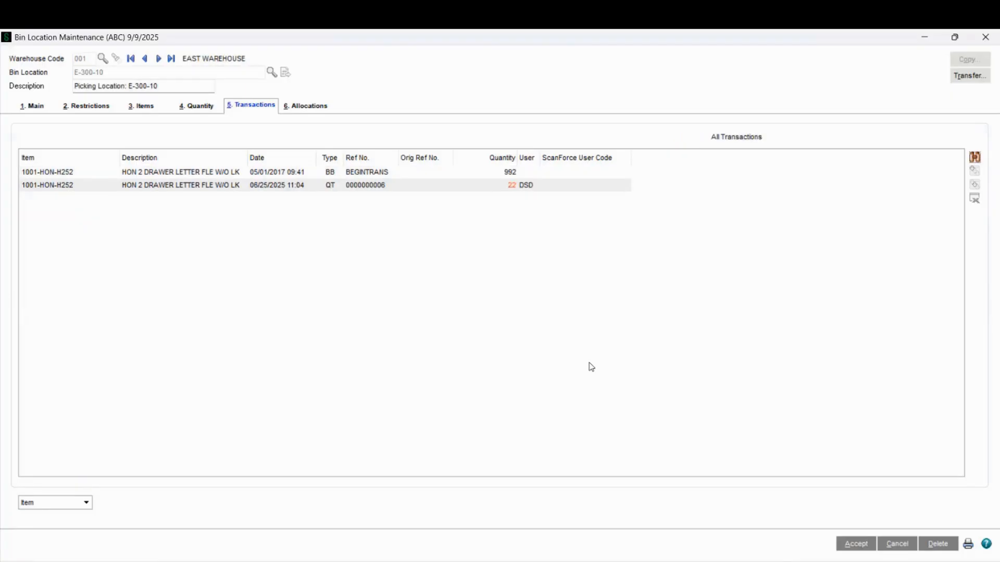
pyautogui.click(343, 173)
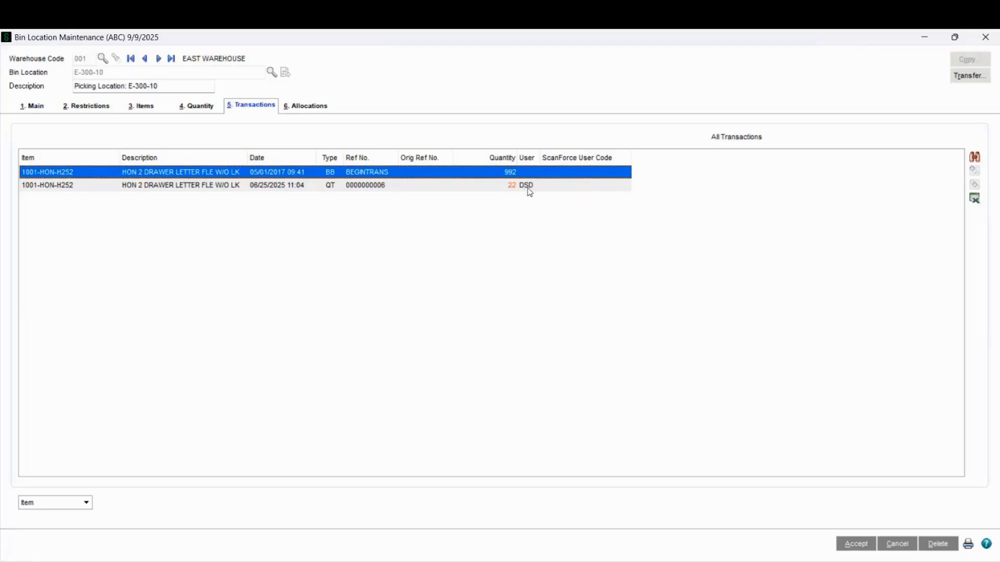
# - Review the allocations of bin location E-300-10 and check them against its quantity line for 1001-HON-H252
pyautogui.click(318, 106)
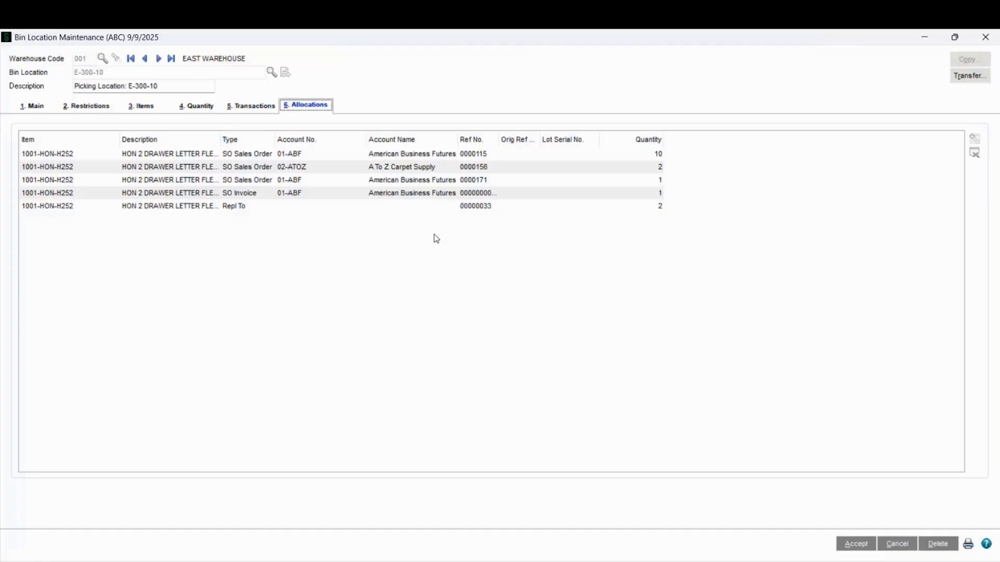
pyautogui.click(213, 110)
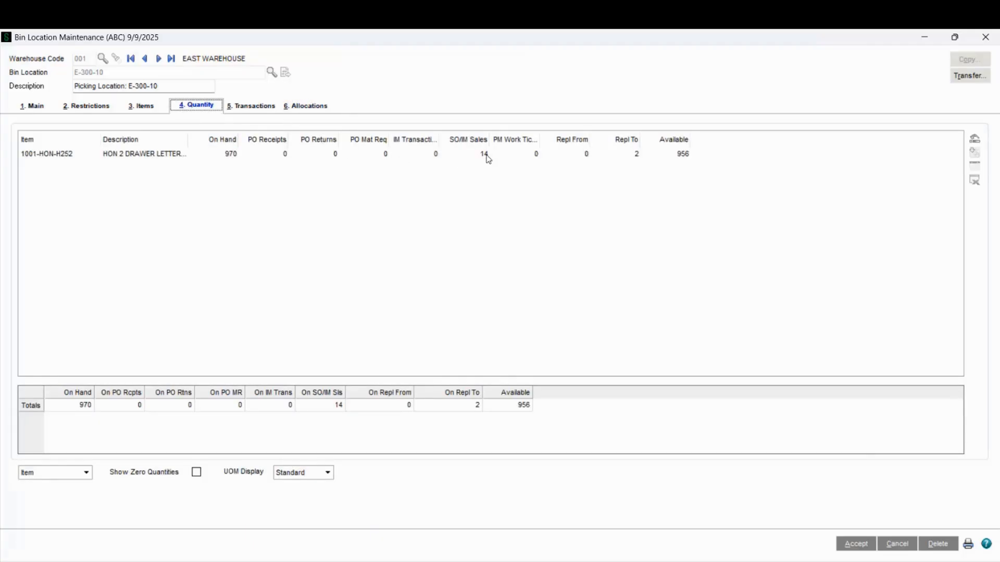
pyautogui.click(311, 106)
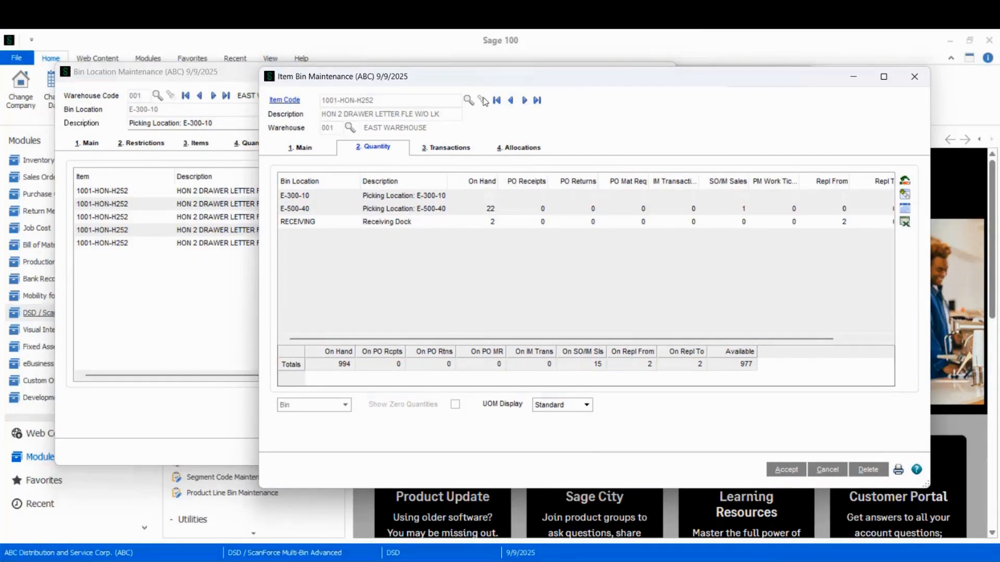
# - Compare the bin quantities of 1001-HON-H252 in Item Bin Maintenance with the quantities of E-300-10 in Bin Location Maintenance
pyautogui.moveTo(468, 81); pyautogui.dragTo(624, 99)
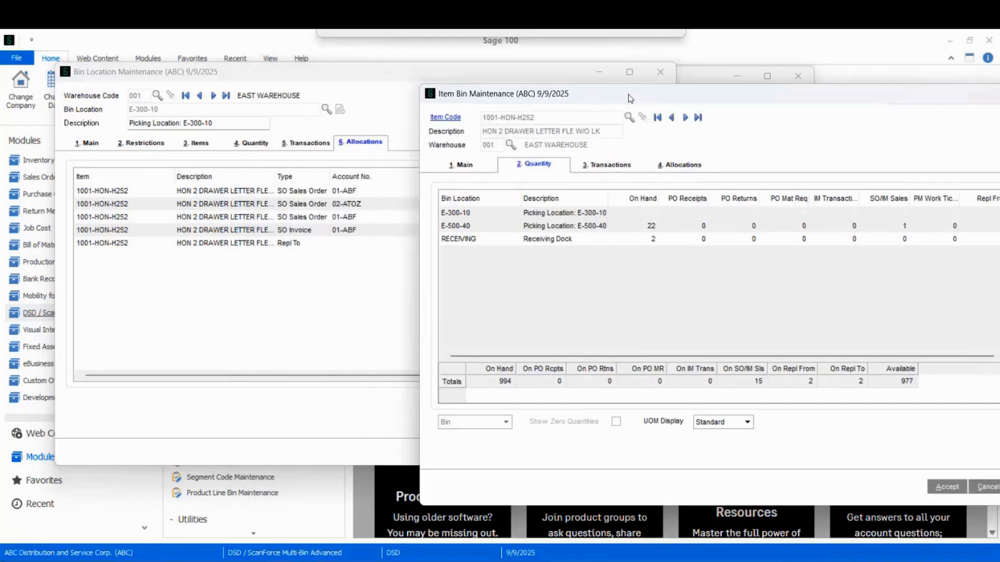
pyautogui.click(252, 149)
pyautogui.click(252, 148)
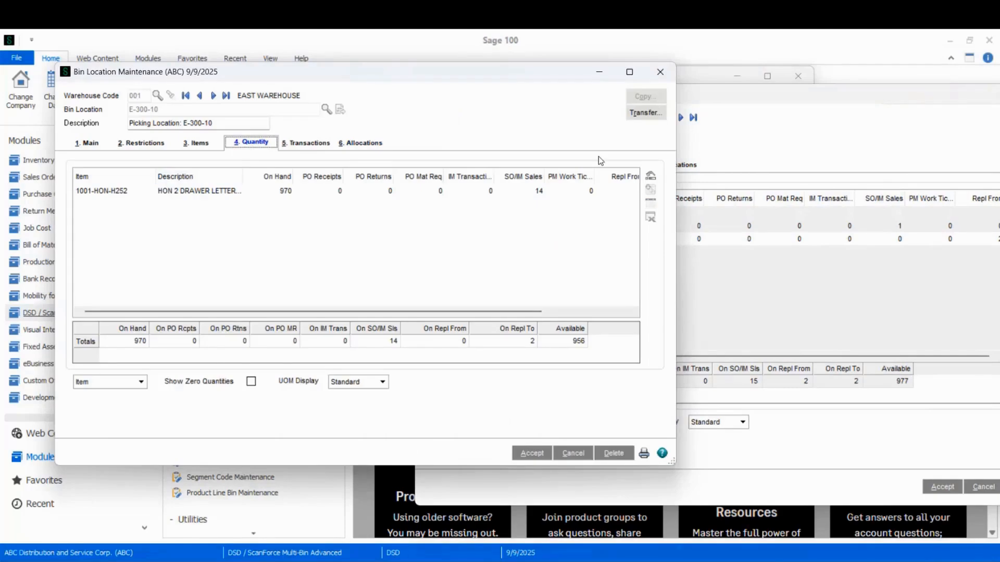
pyautogui.click(699, 100)
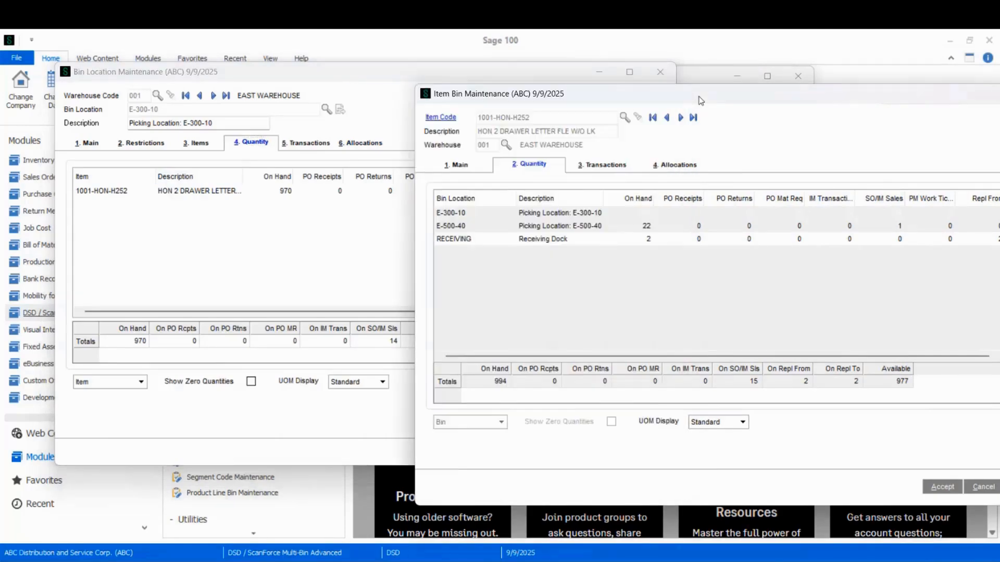
pyautogui.moveTo(698, 100); pyautogui.dragTo(554, 84)
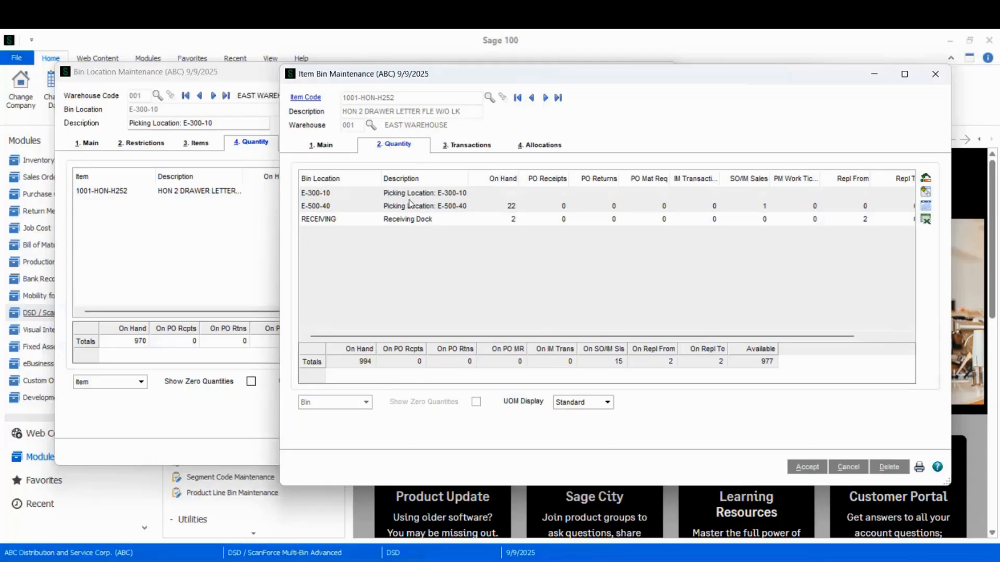
pyautogui.click(467, 146)
pyautogui.click(467, 146)
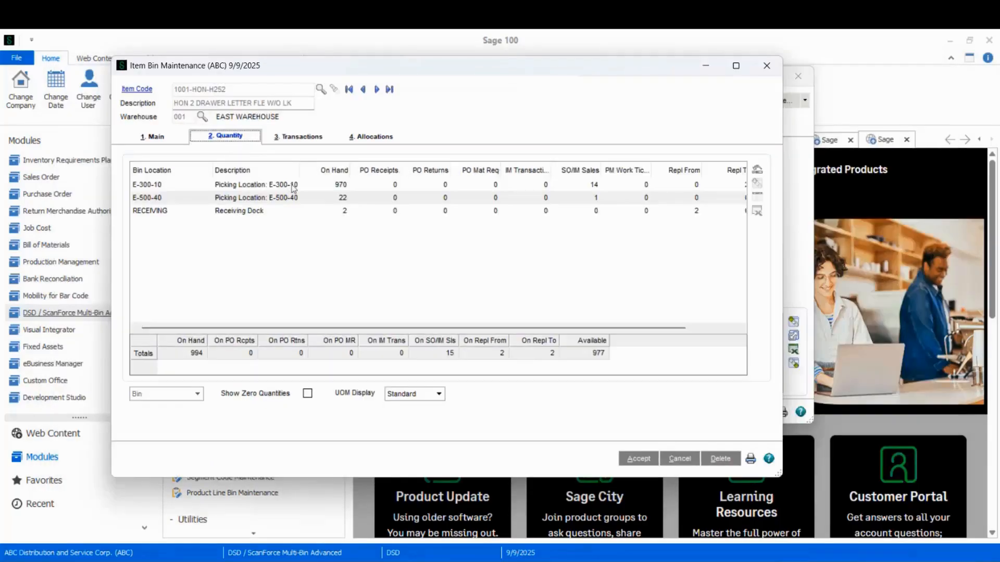
# - Transfer a quantity of 10 of item 1001-HON-H252 from bin location E-300-10 to bin location E-500-40
pyautogui.click(289, 186)
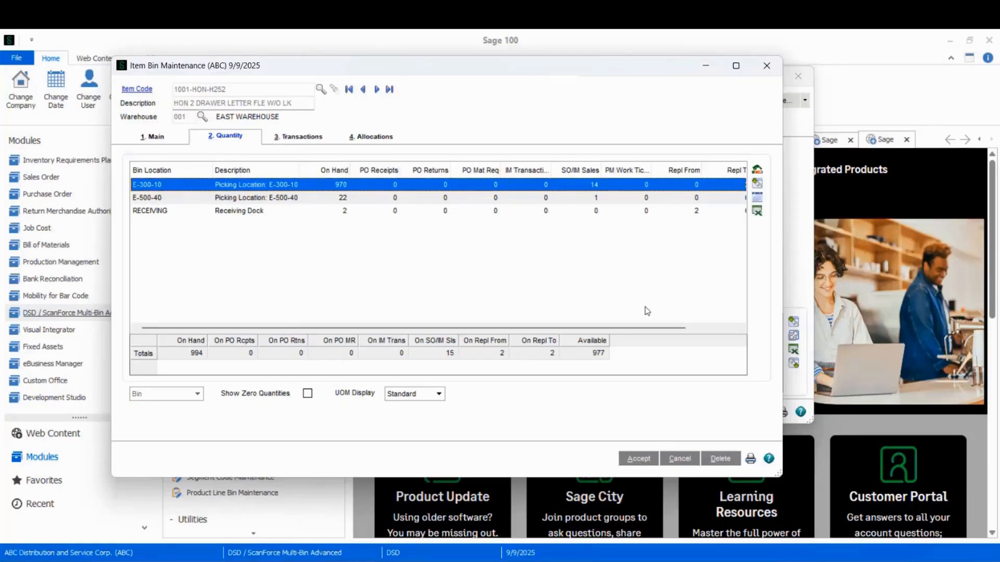
pyautogui.click(758, 172)
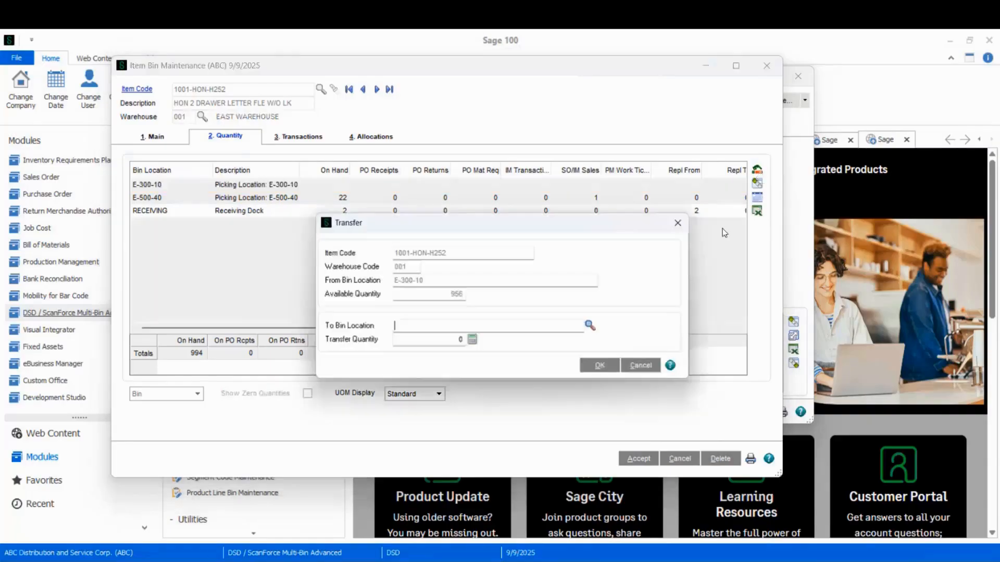
pyautogui.moveTo(471, 223); pyautogui.dragTo(465, 134)
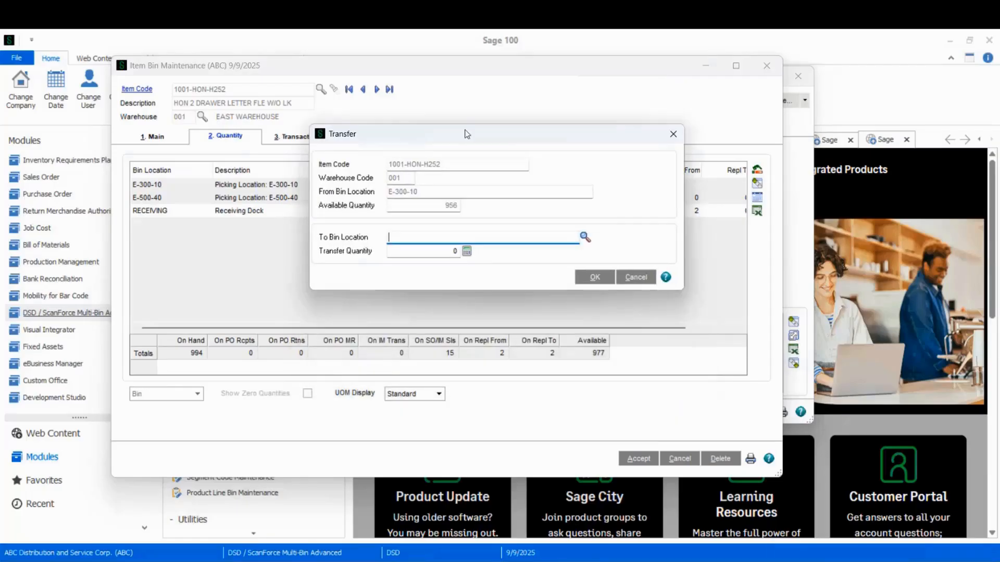
pyautogui.click(440, 205)
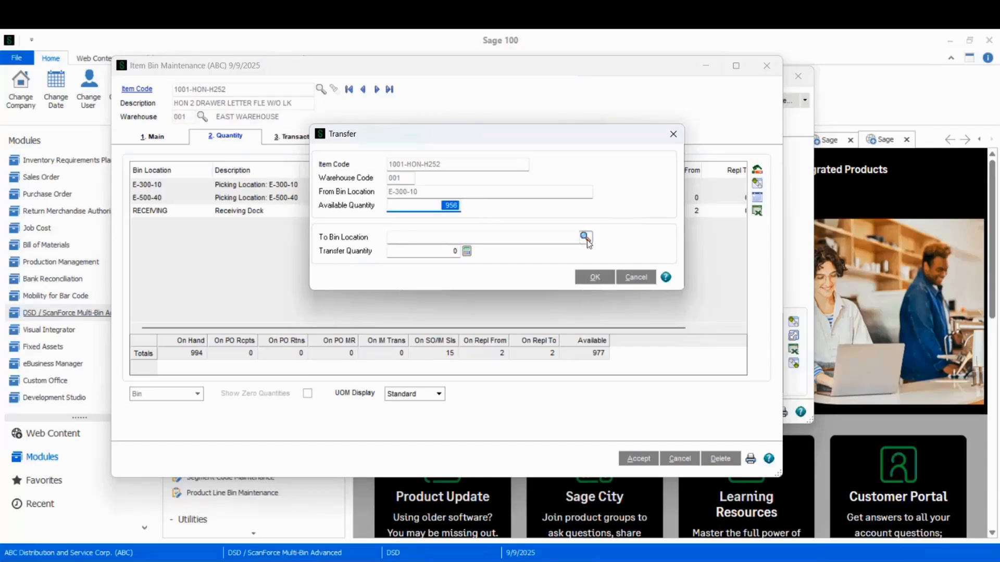
pyautogui.click(585, 239)
pyautogui.scroll(-12, 423, 284)
pyautogui.doubleClick(430, 287)
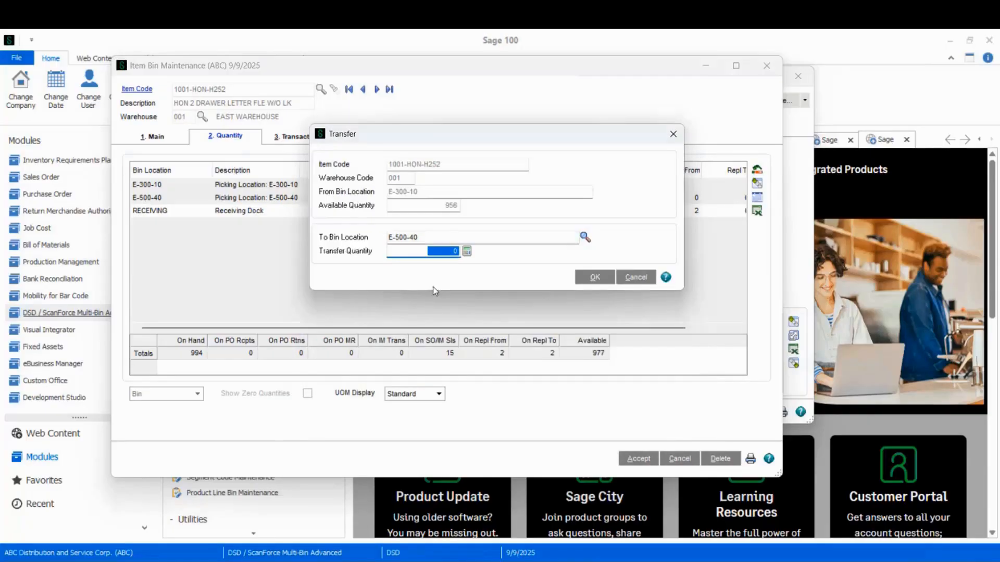
pyautogui.write('10')
pyautogui.click(592, 277)
# - Search the bin transactions of item 1001-HON-H252 in Item Bin Maintenance for All transaction dates
pyautogui.click(299, 136)
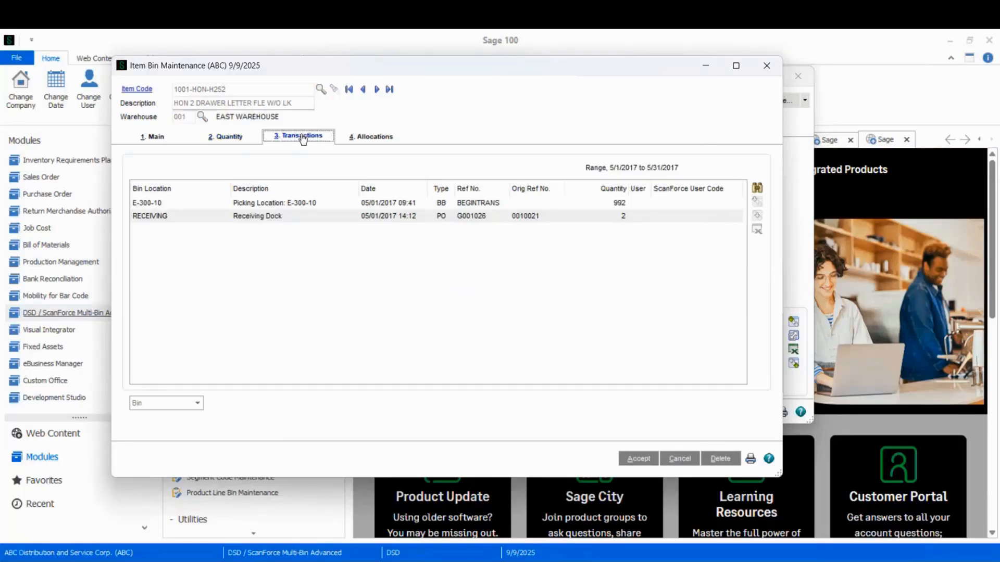
pyautogui.click(757, 187)
pyautogui.click(477, 307)
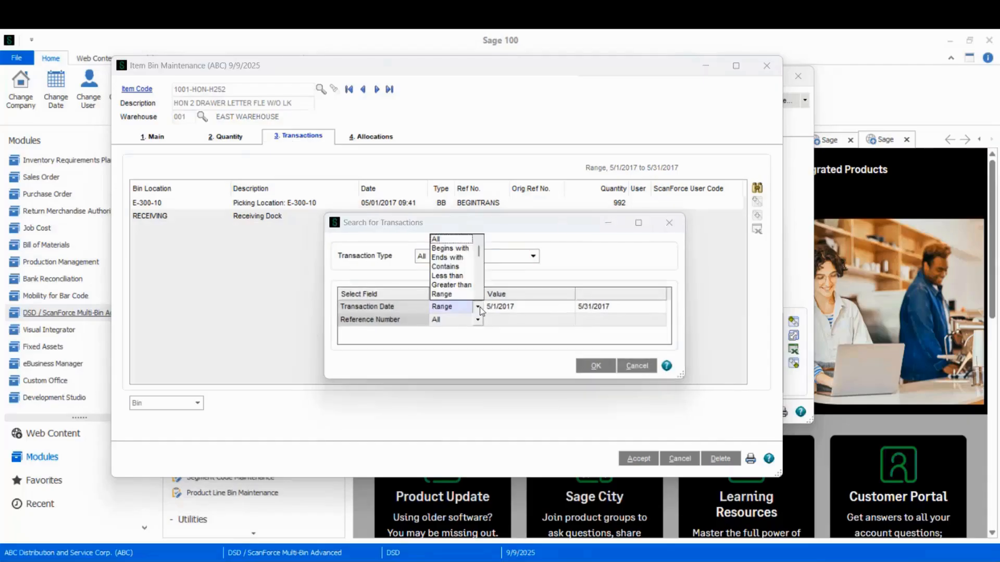
pyautogui.click(453, 240)
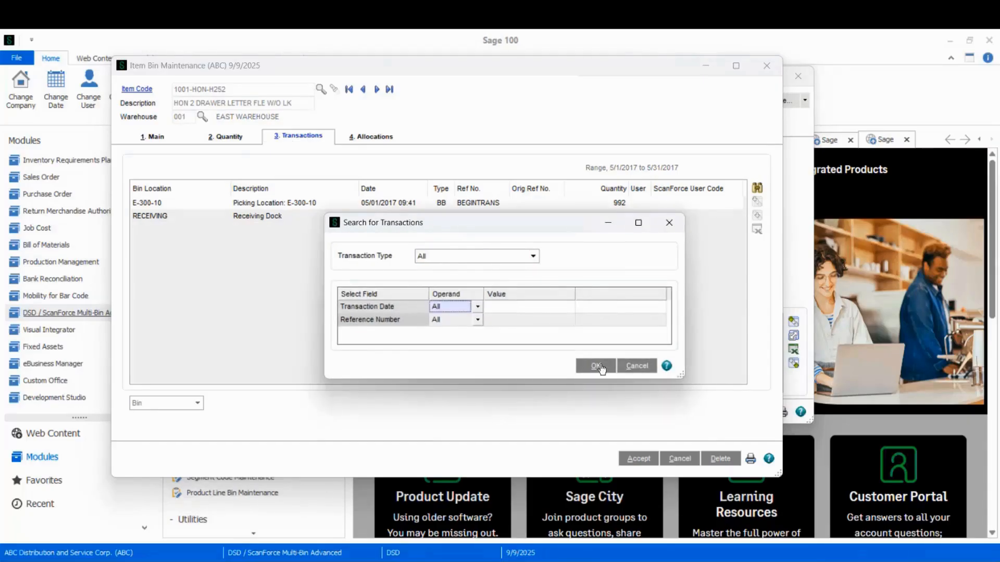
pyautogui.click(596, 366)
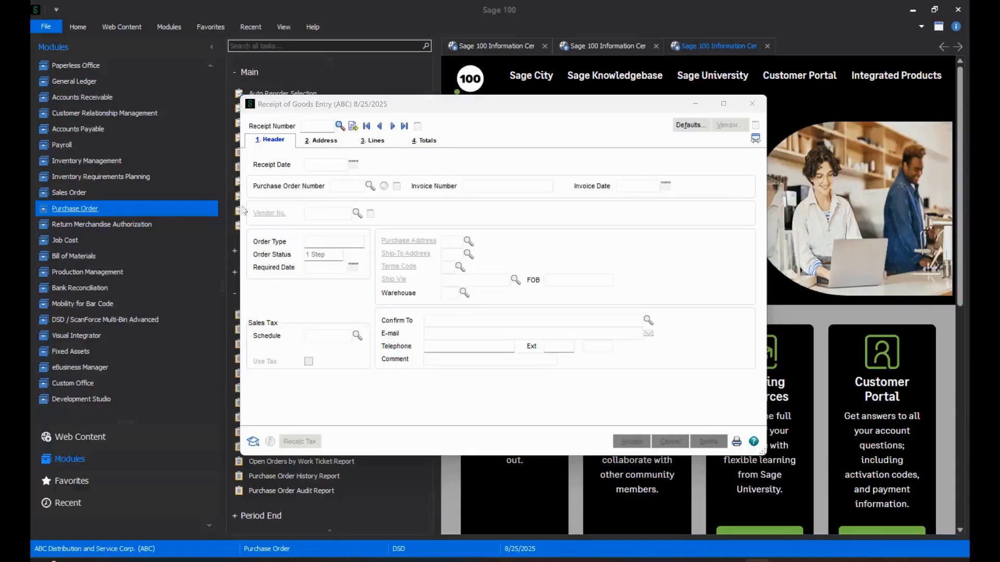
# - Create a receipt in Receipt of Goods Entry with the next receipt number against the Airway Property purchase order
pyautogui.click(352, 128)
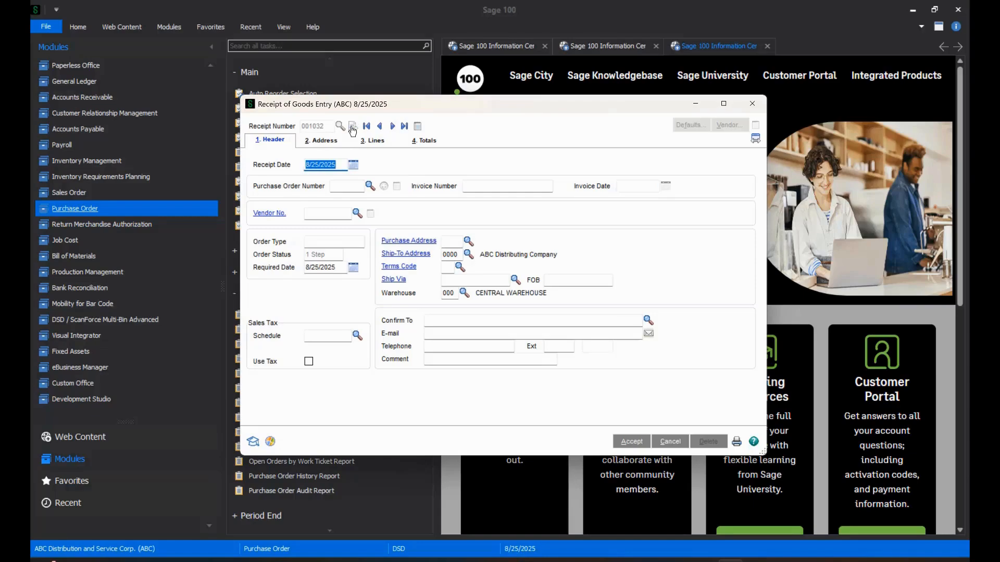
pyautogui.click(371, 186)
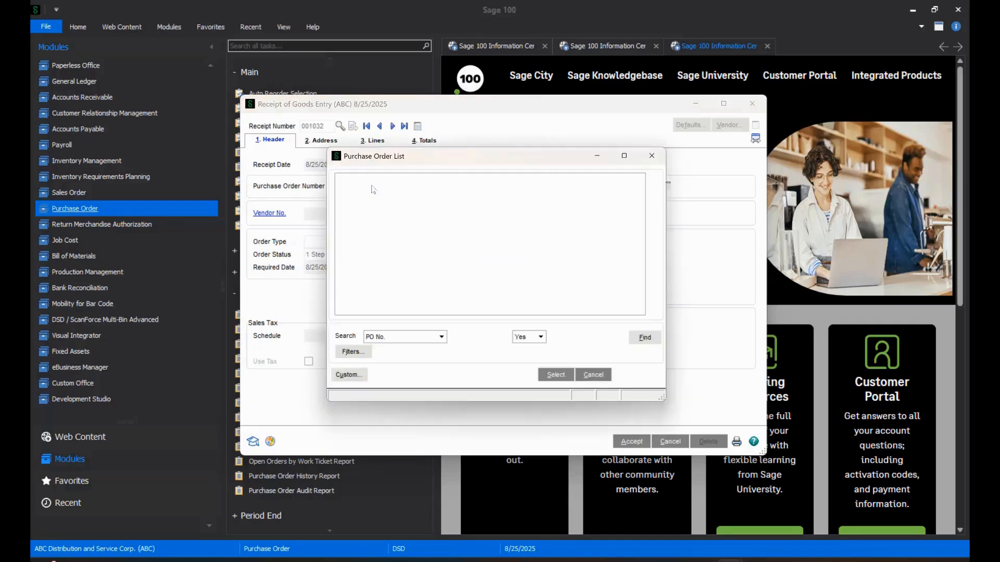
pyautogui.scroll(-4, 387, 218)
pyautogui.click(395, 304)
pyautogui.doubleClick(394, 304)
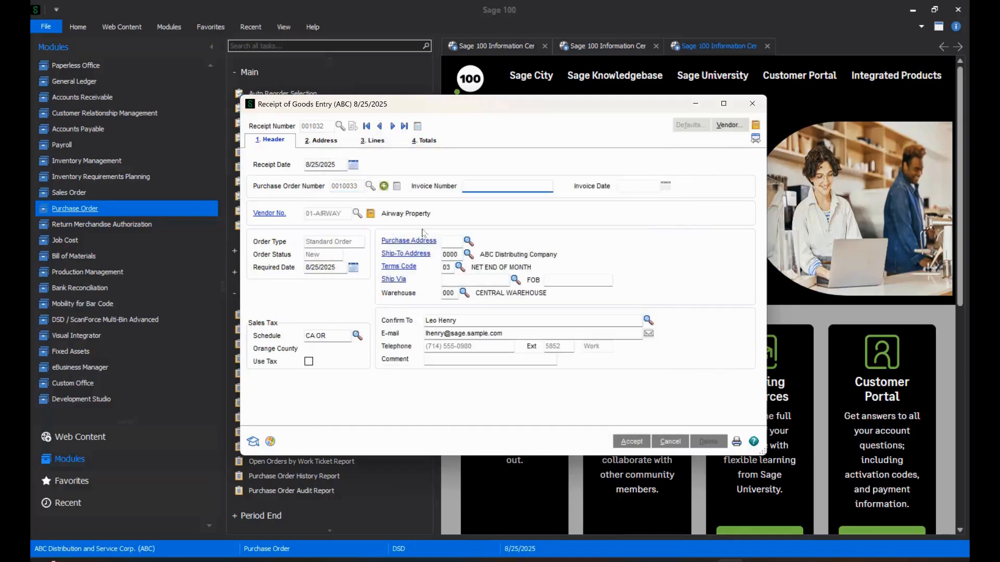
# - Set the receipt's invoice number to 789 and receive the complete purchase order into its lines
pyautogui.write('789')
pyautogui.press('Tab')
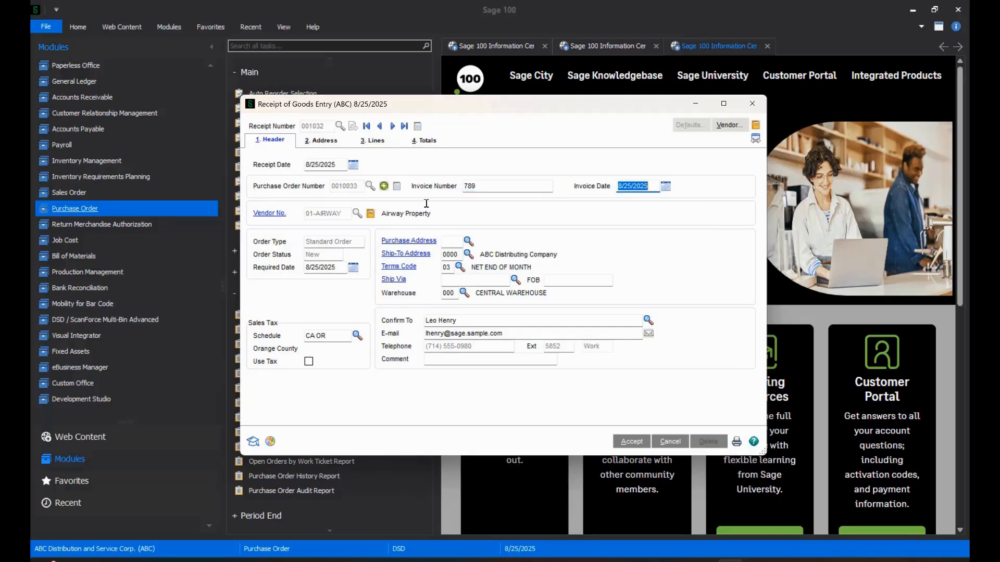
pyautogui.click(371, 145)
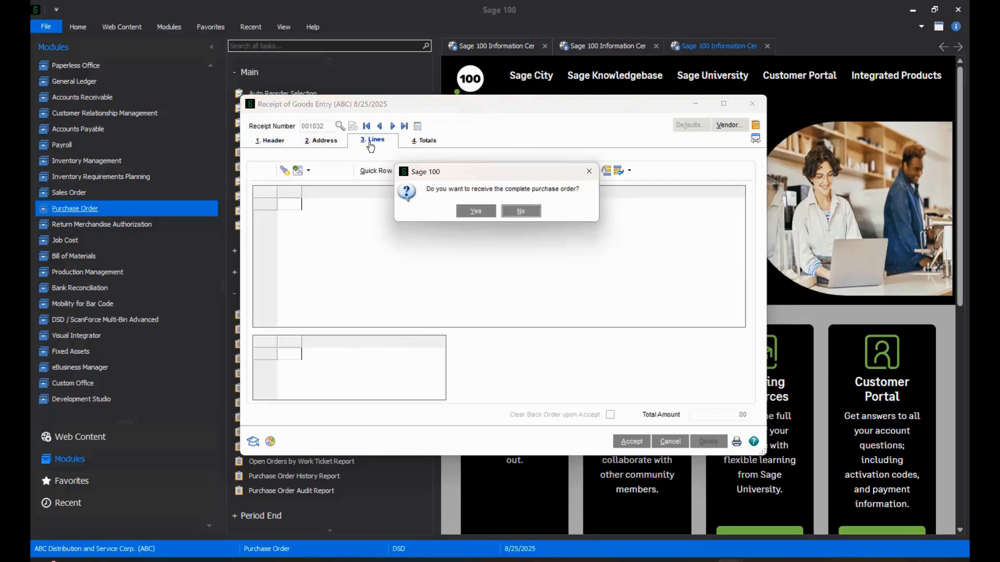
pyautogui.click(486, 214)
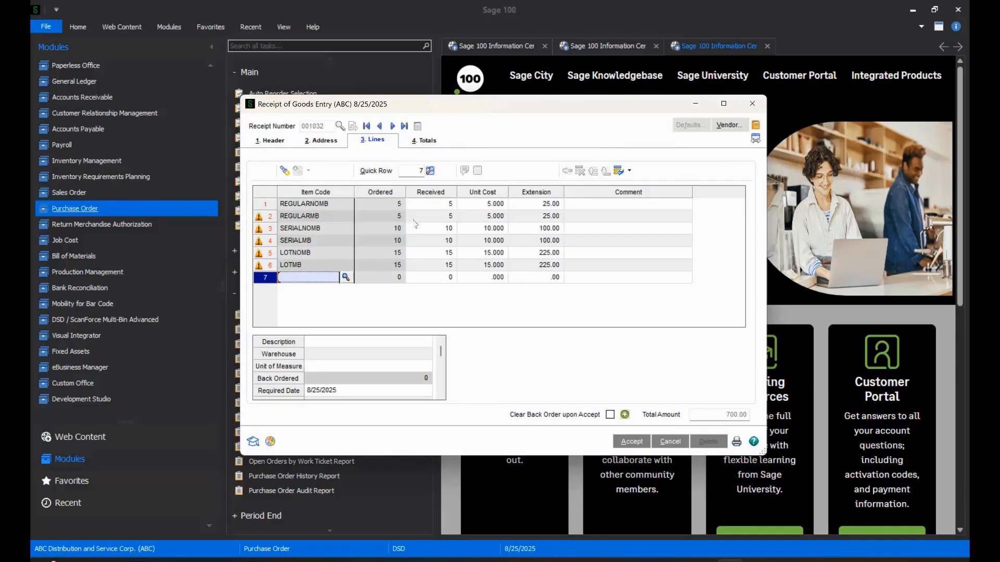
# - Examine the descriptions of the regular, serial and lot item lines to distinguish multi-bin items from those without multi-bin
pyautogui.click(331, 207)
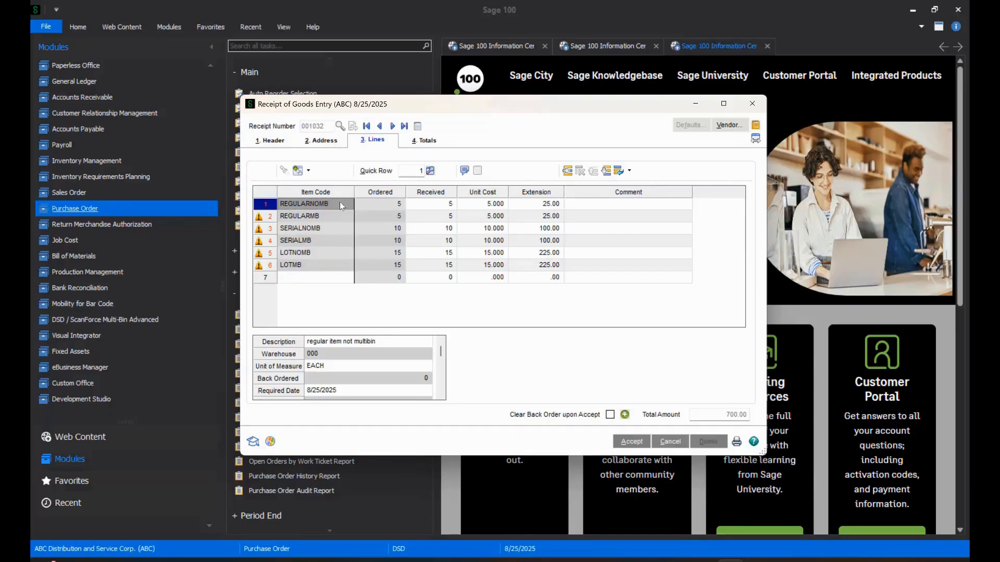
pyautogui.click(342, 214)
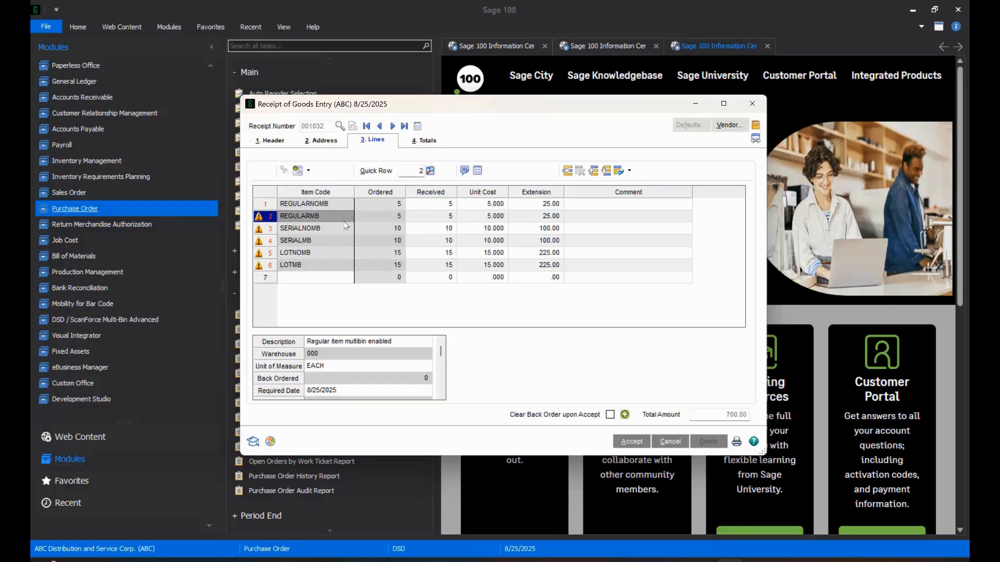
pyautogui.click(342, 229)
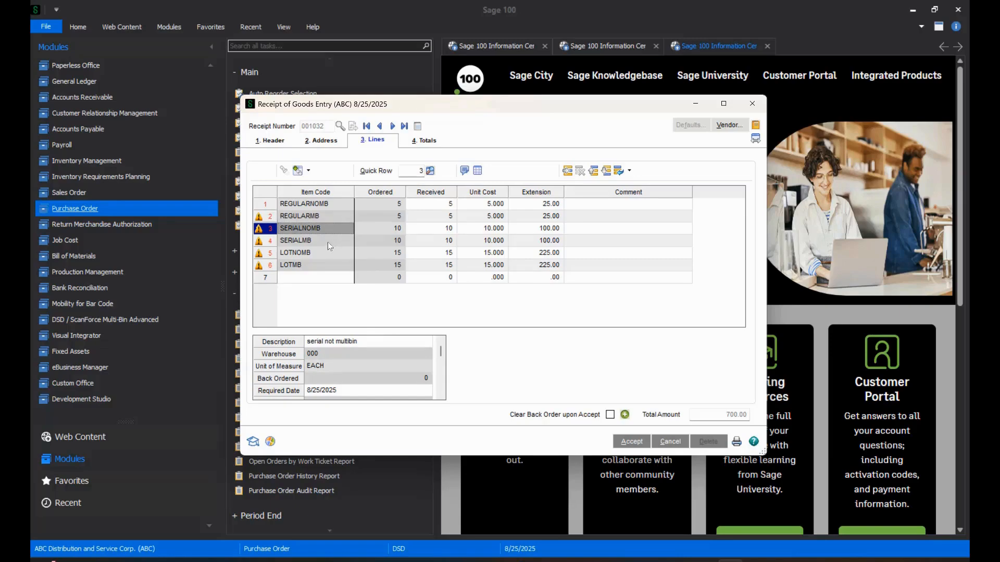
pyautogui.click(328, 243)
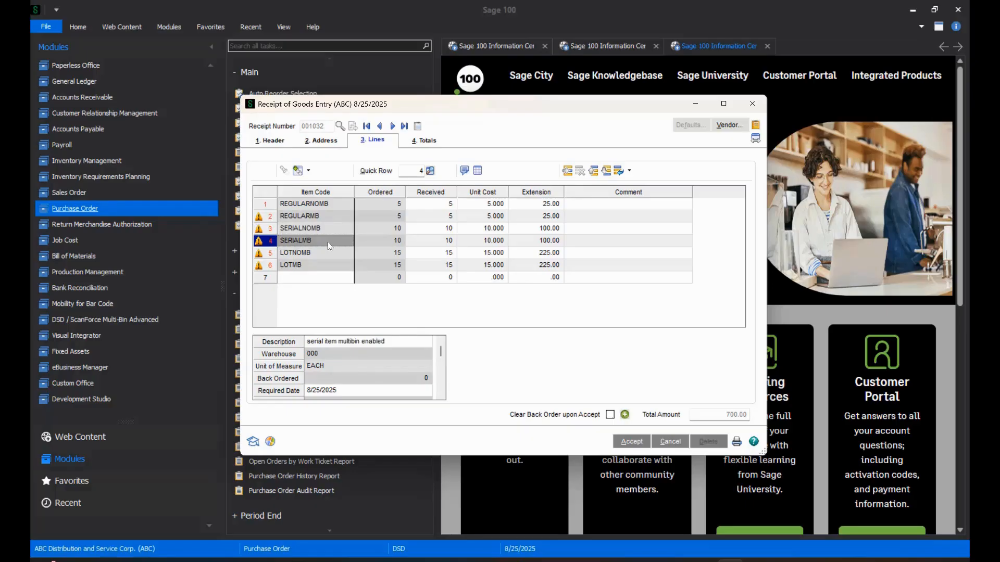
pyautogui.click(324, 254)
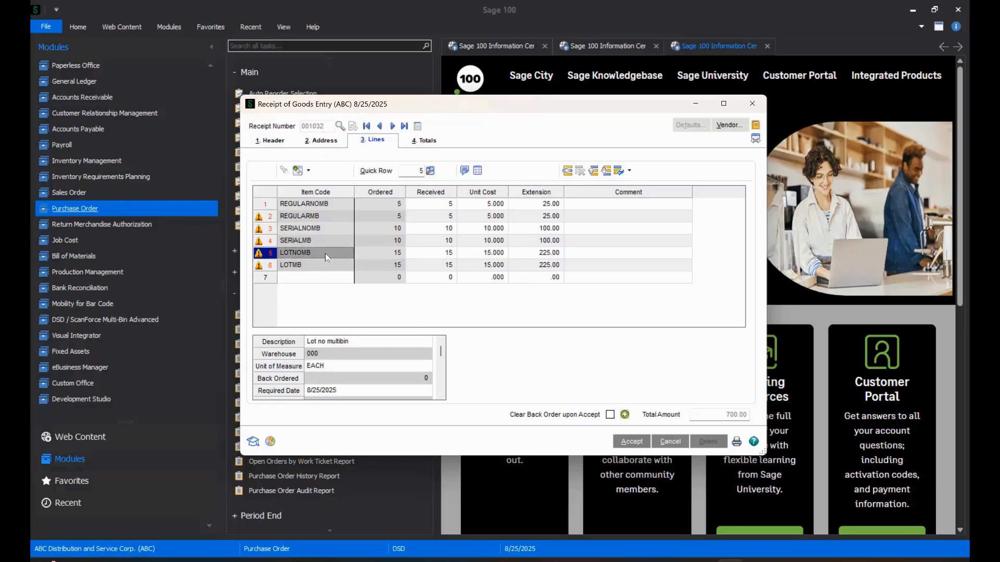
pyautogui.click(321, 266)
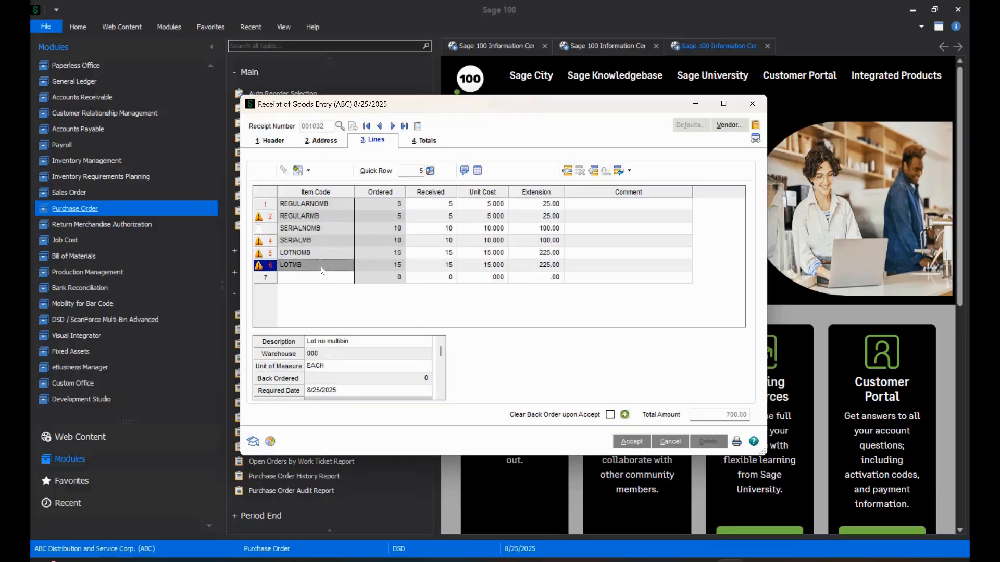
pyautogui.click(324, 204)
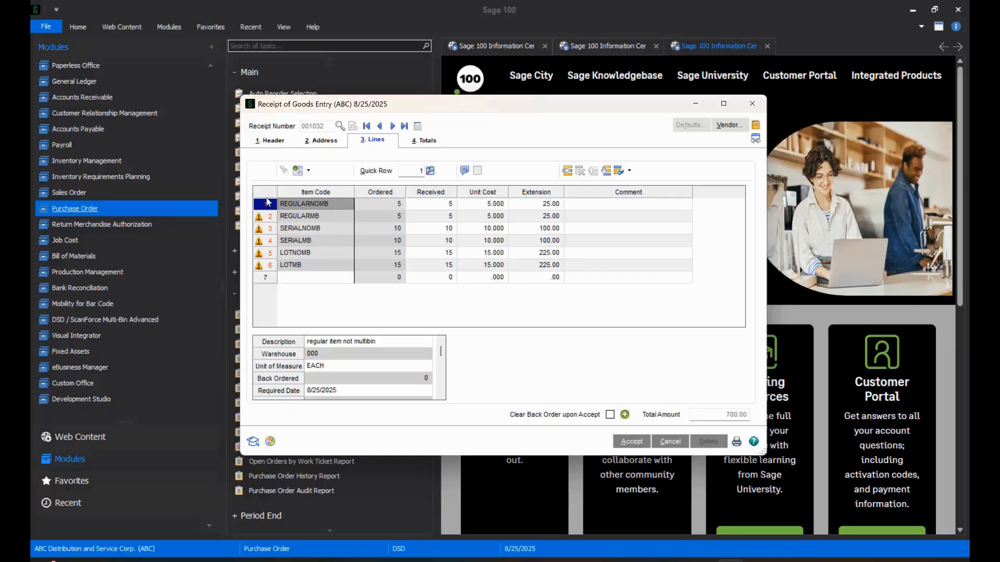
# - Distribute the received quantity of 5 of item REGULARMB to bin location RECEIVING
pyautogui.click(299, 216)
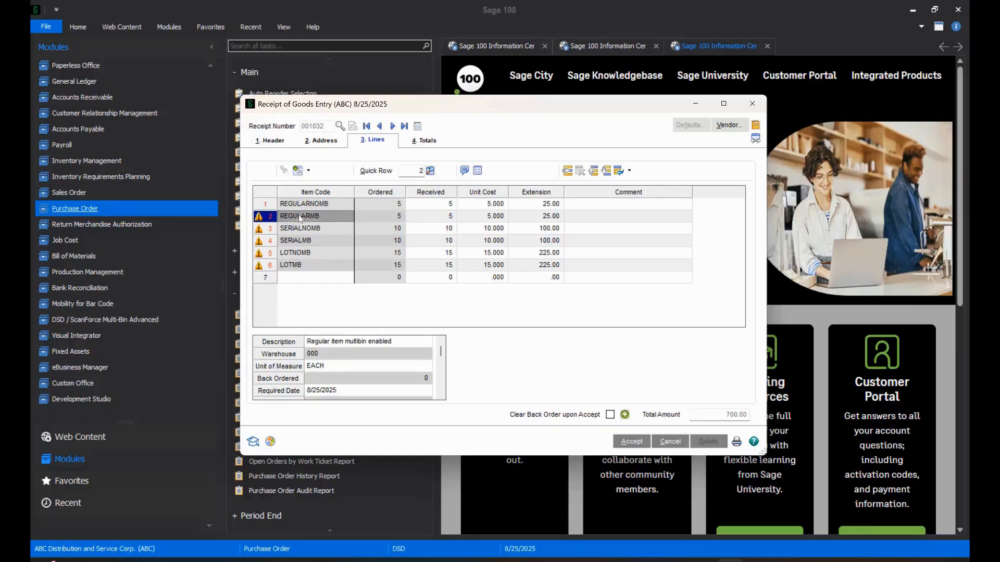
pyautogui.click(478, 172)
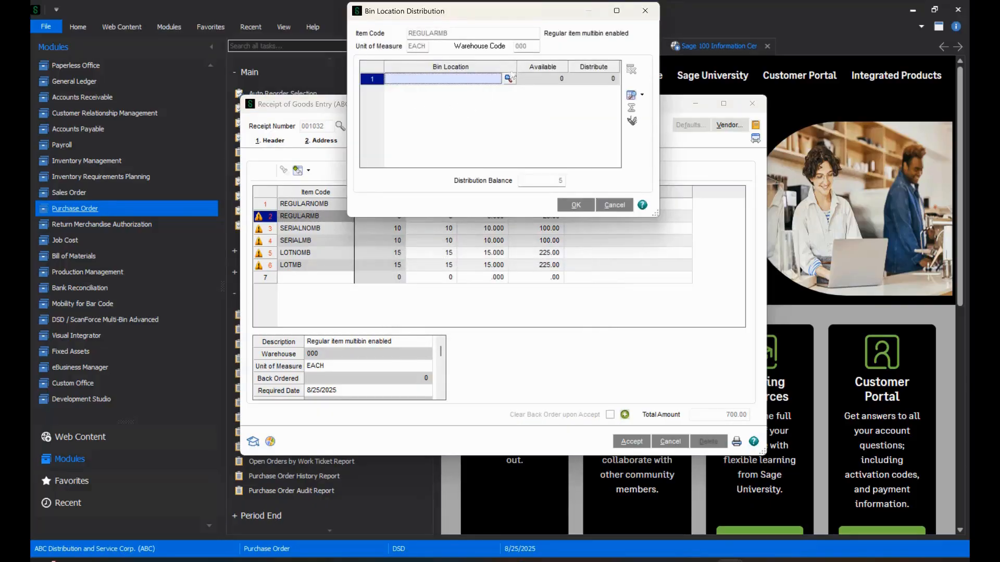
pyautogui.moveTo(503, 19); pyautogui.dragTo(497, 167)
pyautogui.click(503, 228)
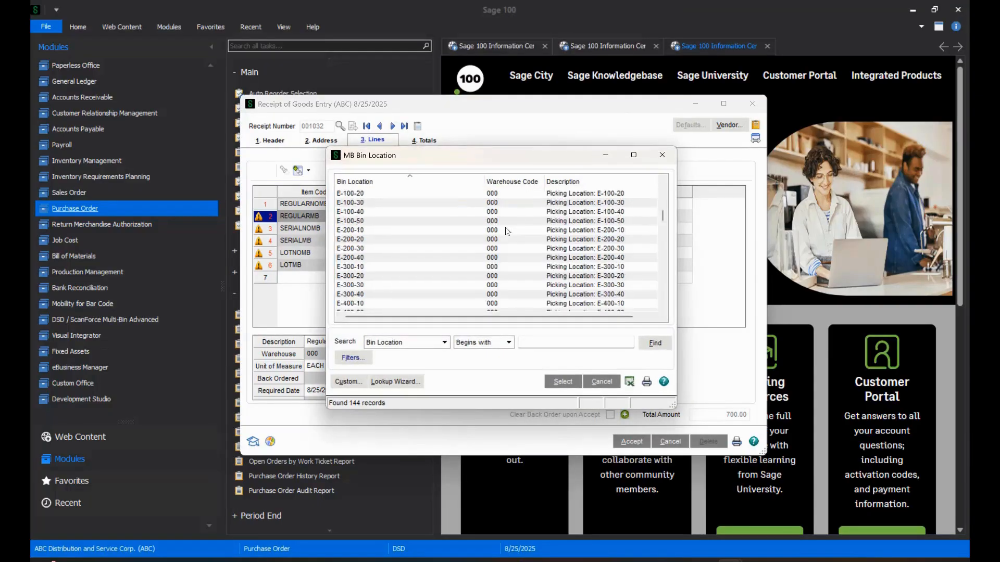
pyautogui.scroll(-15, 505, 227)
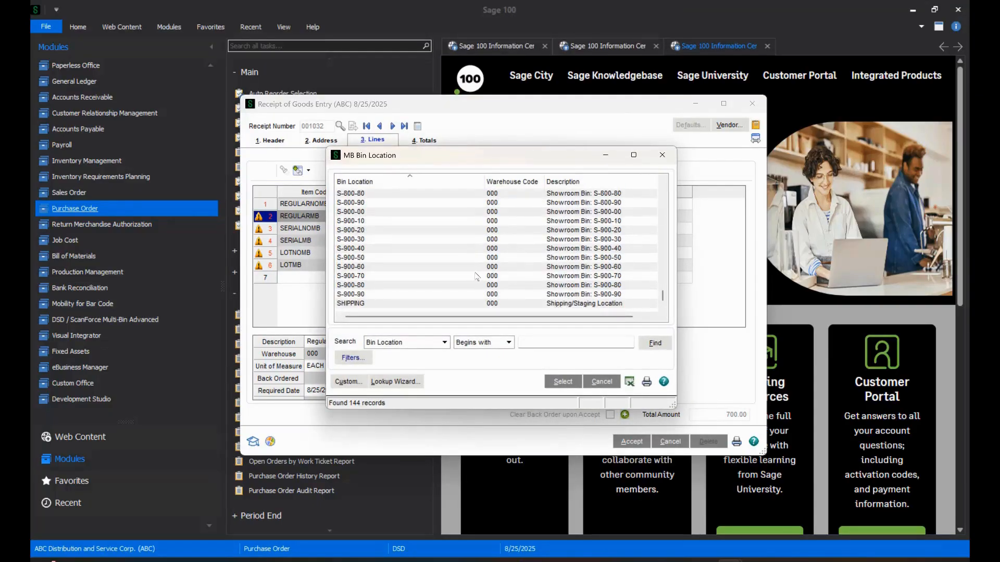
pyautogui.scroll(15, 432, 302)
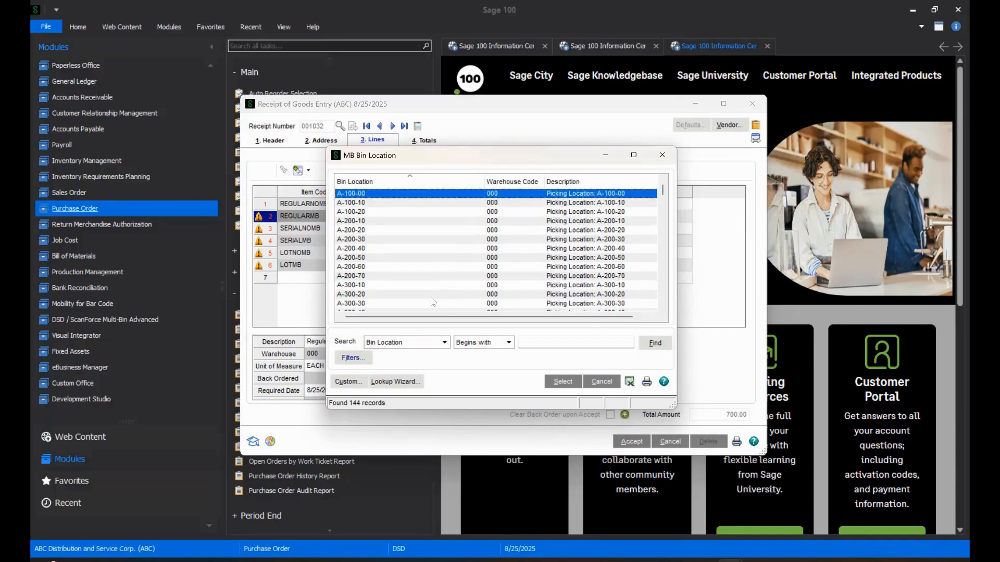
pyautogui.scroll(-10, 461, 249)
pyautogui.scroll(-8, 461, 248)
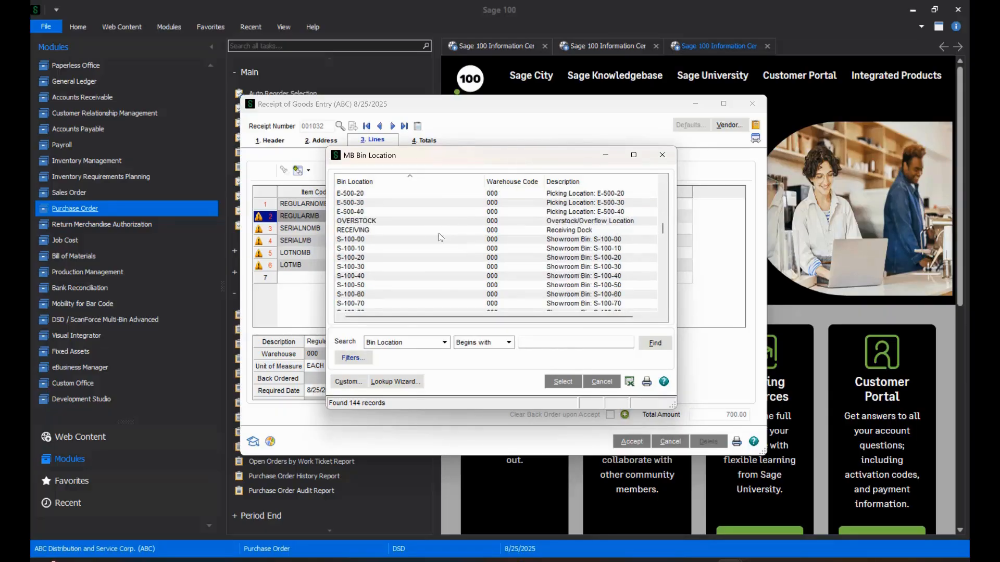
pyautogui.doubleClick(425, 231)
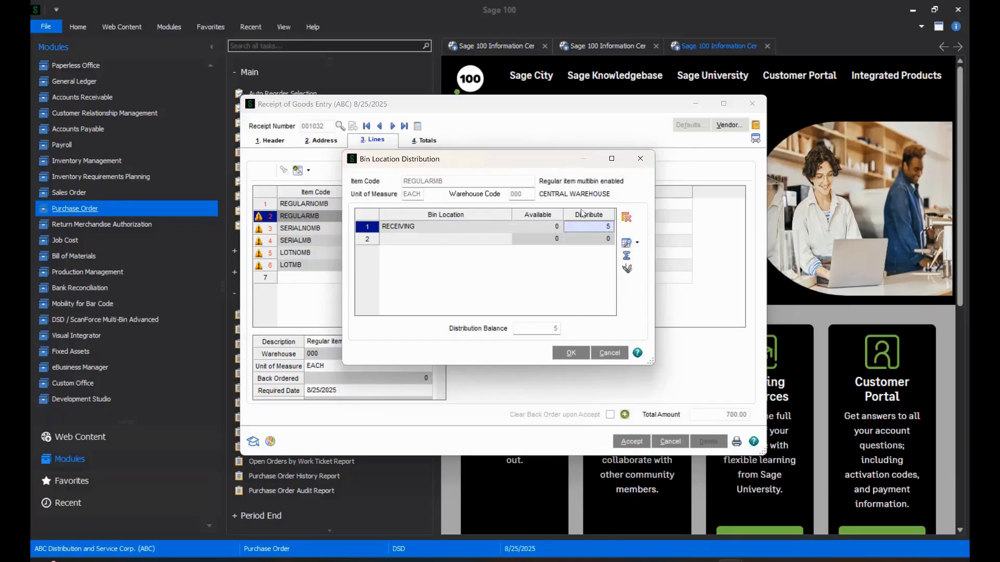
pyautogui.click(573, 353)
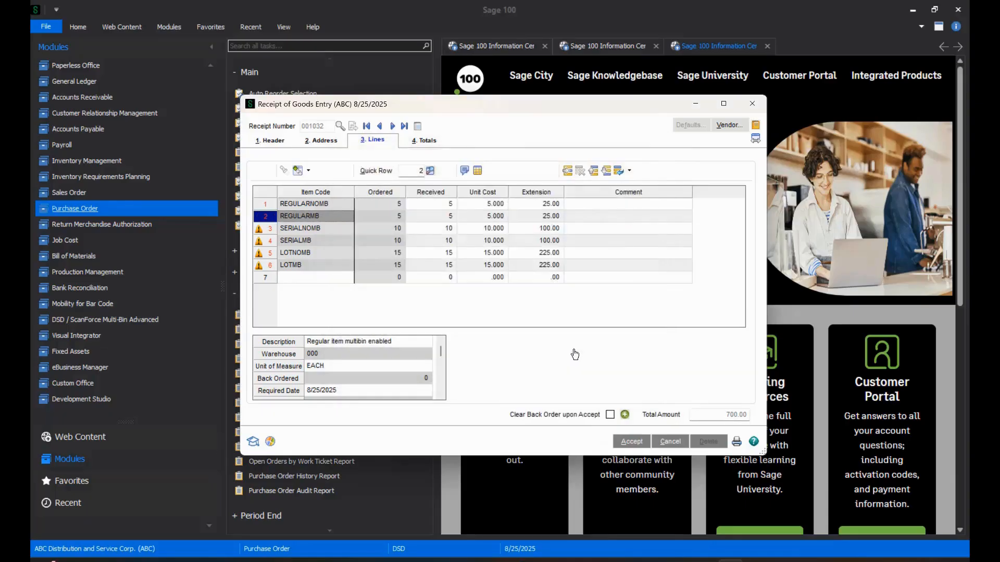
# - Generate serial numbers for the received quantity of item SERIALNOMB with starting serial number 999 and accept the distribution
pyautogui.click(311, 230)
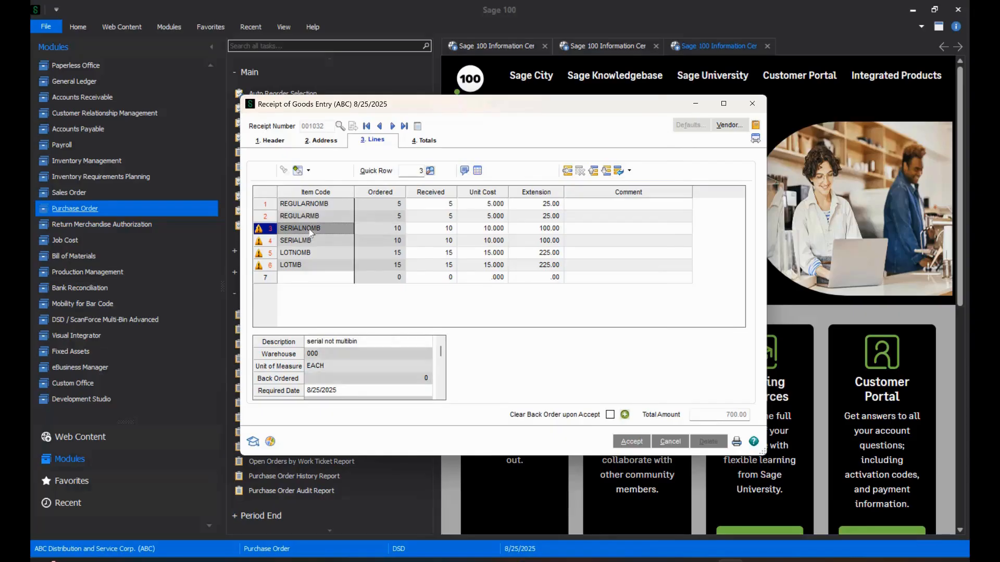
pyautogui.click(478, 172)
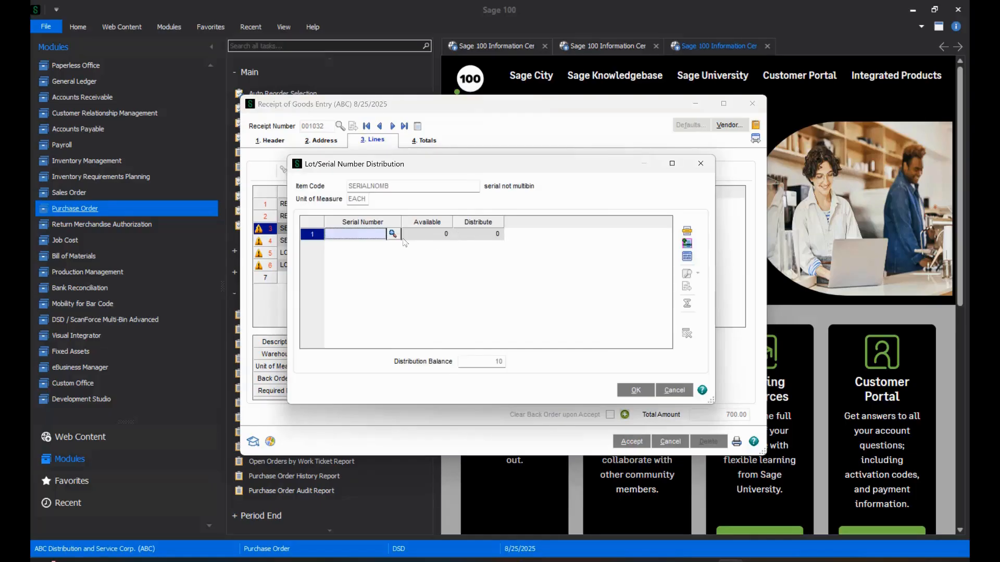
pyautogui.click(392, 234)
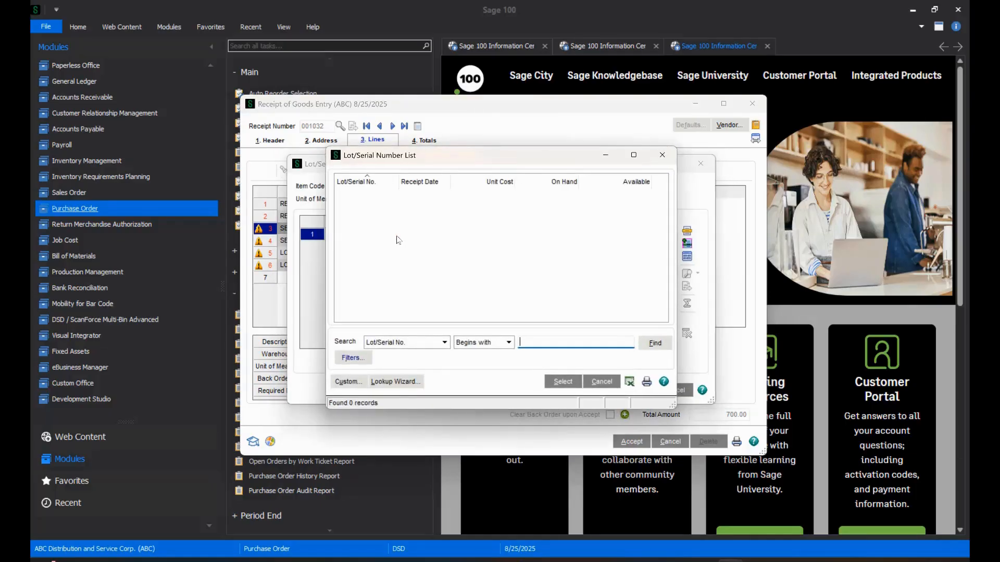
pyautogui.click(661, 154)
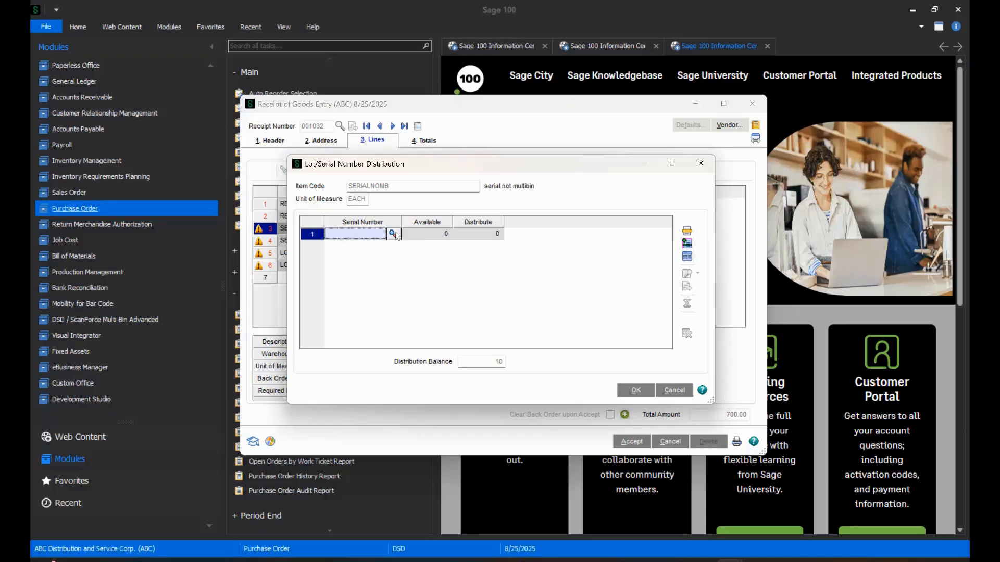
pyautogui.click(686, 258)
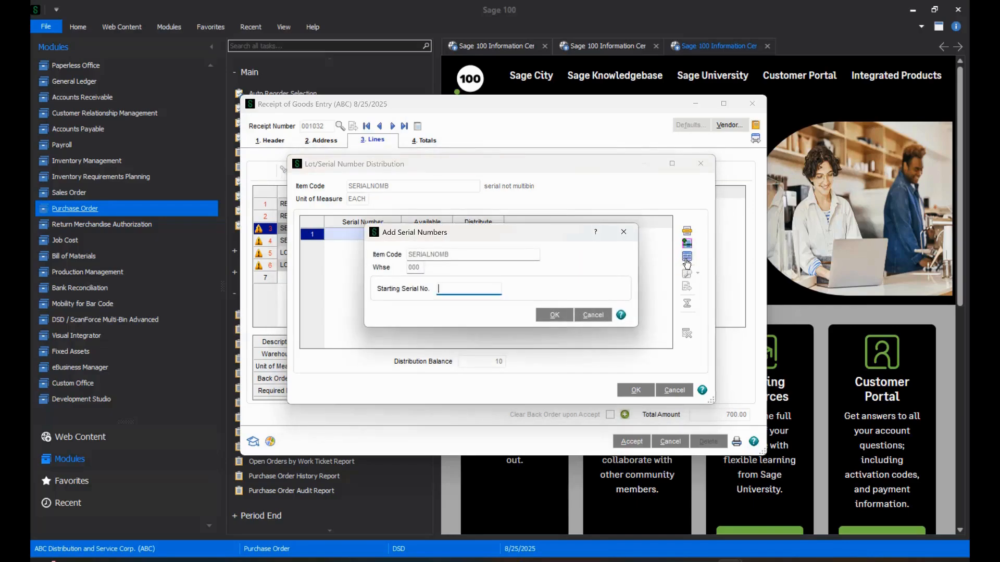
pyautogui.write('999')
pyautogui.press('Tab')
pyautogui.press('Return')
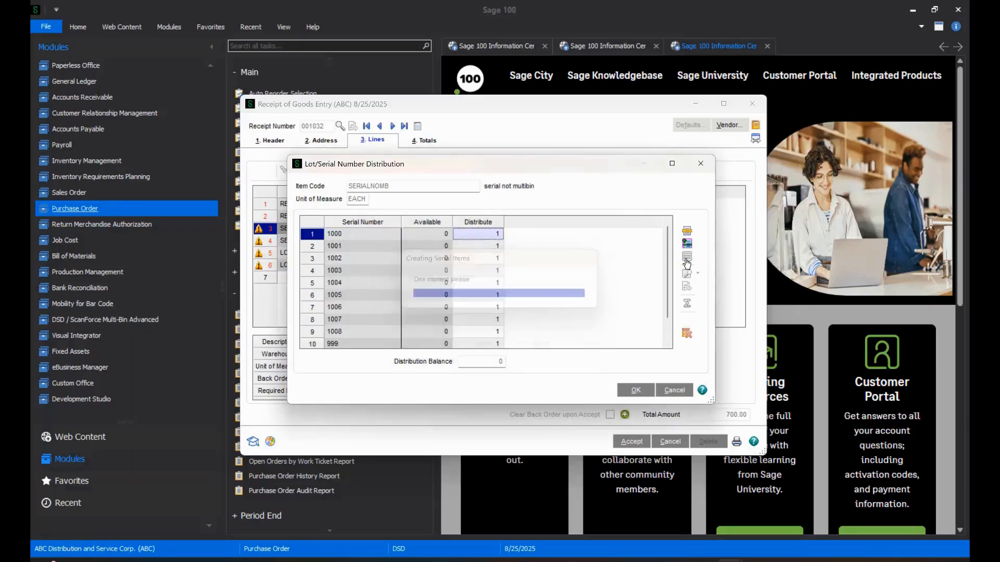
pyautogui.click(636, 391)
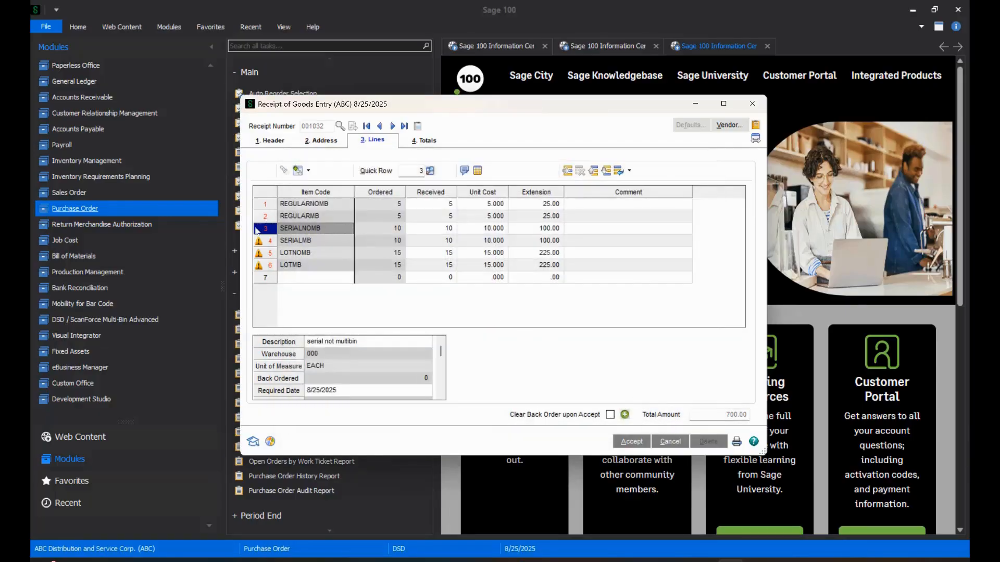
# - Open the distribution of the SERIALMB line and assign bin location RECEIVING to its first row
pyautogui.click(323, 241)
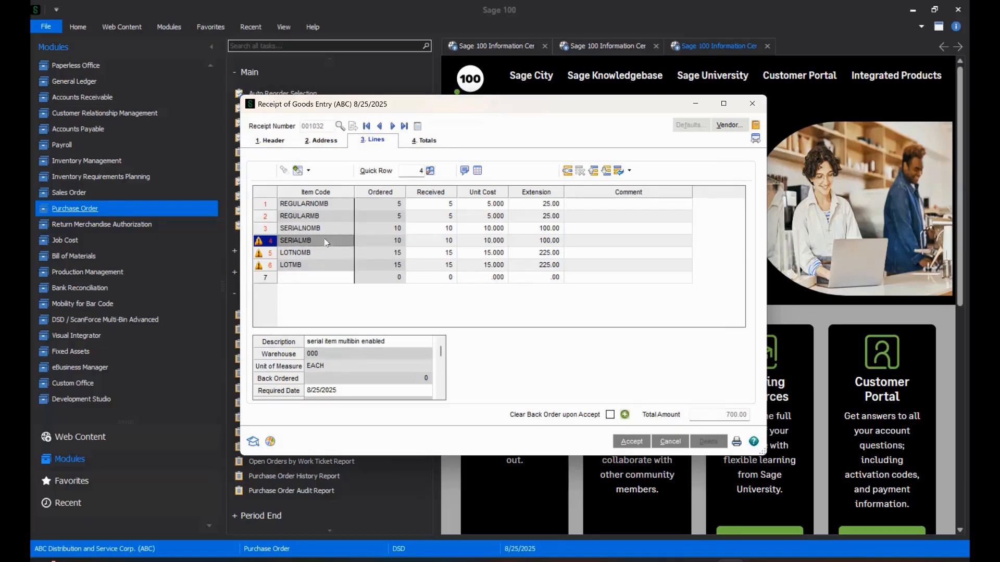
pyautogui.click(476, 175)
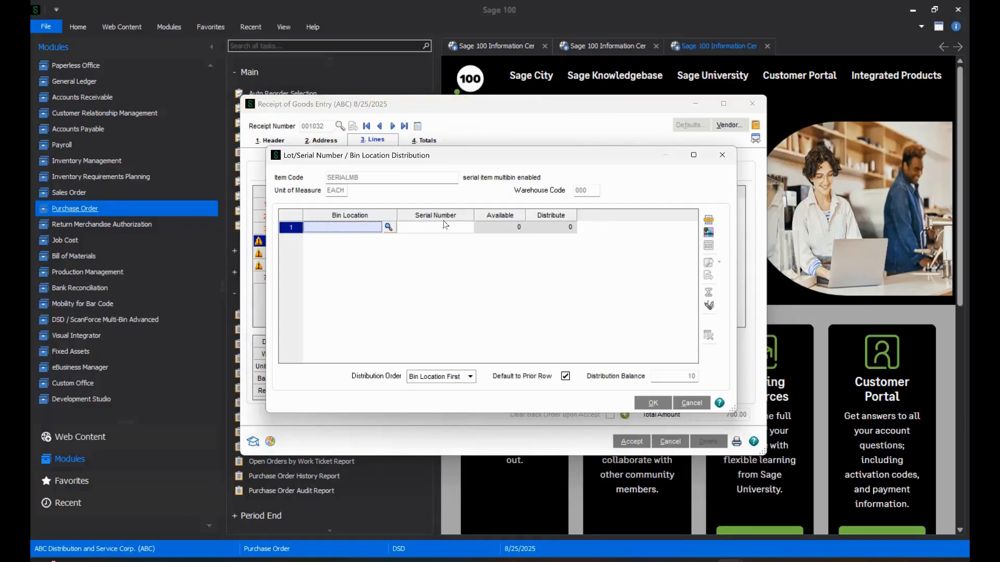
pyautogui.click(705, 237)
pyautogui.scroll(-10, 435, 241)
pyautogui.scroll(-1, 436, 240)
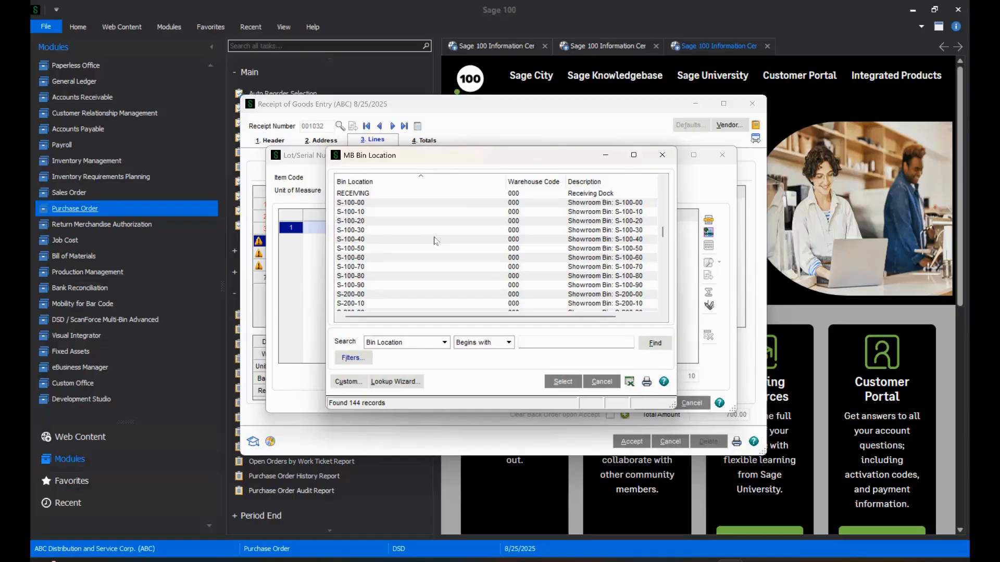
pyautogui.click(390, 196)
pyautogui.doubleClick(388, 196)
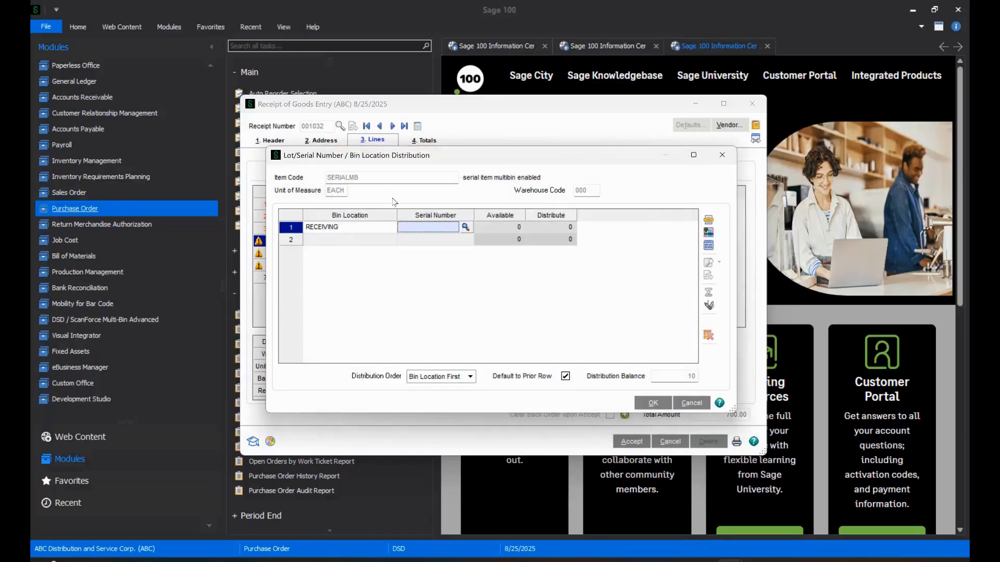
# - Generate serial numbers for SERIALMB in the RECEIVING bin with starting serial number 1 and accept the distribution
pyautogui.click(714, 251)
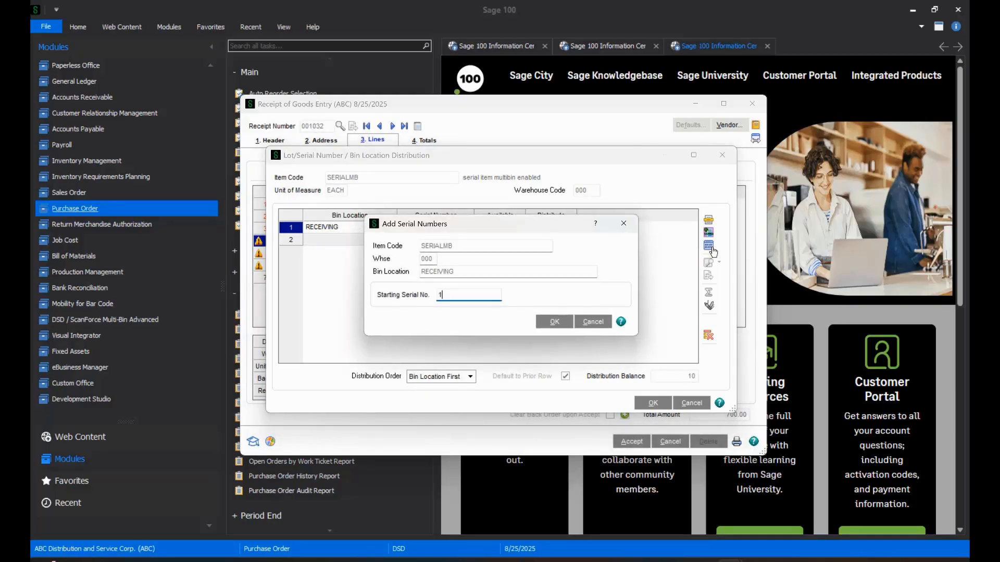
pyautogui.press('Tab')
pyautogui.click(565, 328)
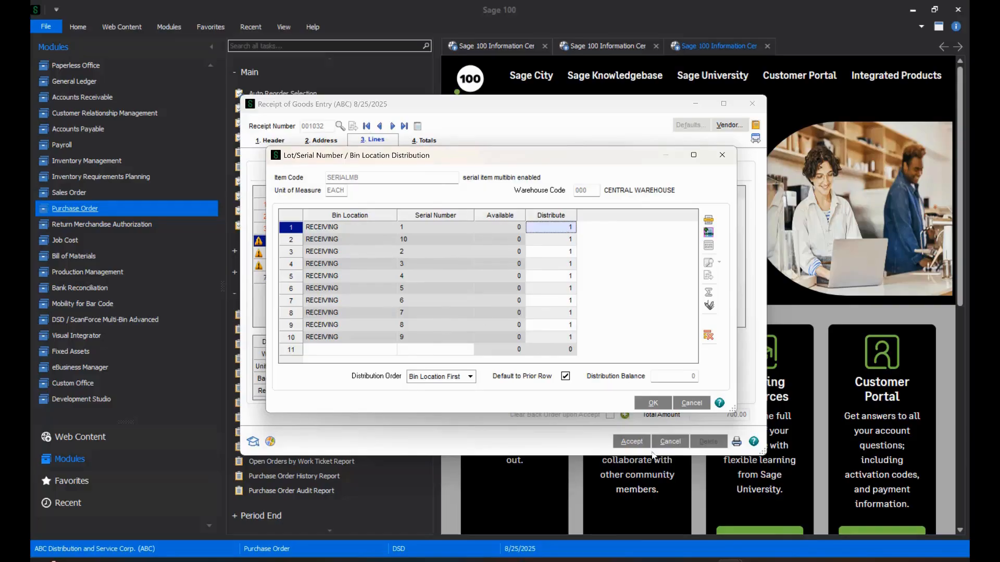
pyautogui.click(652, 405)
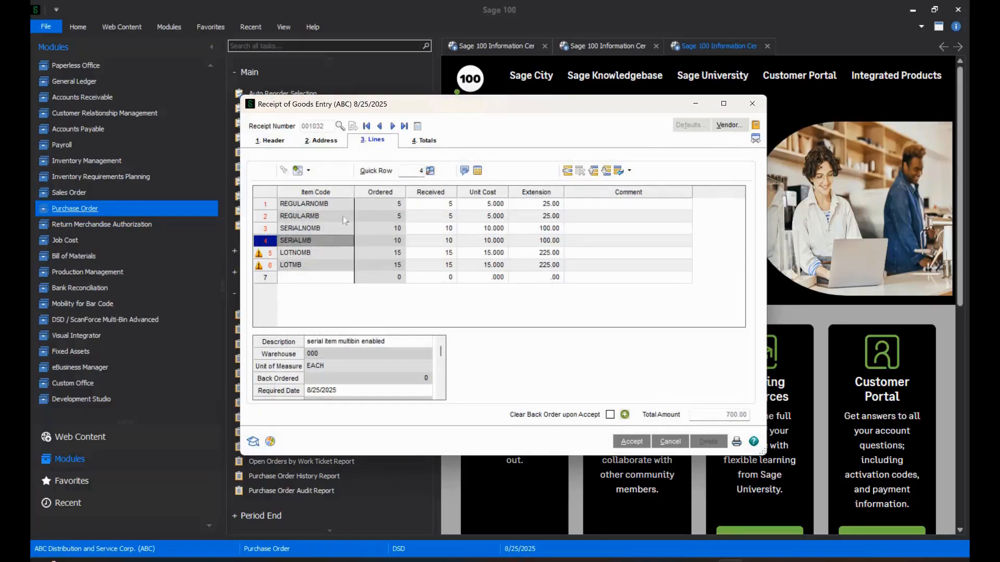
# - Distribute the received quantity of 15 of item LOTNOMB to lot number AUG25 and accept the distribution
pyautogui.click(313, 252)
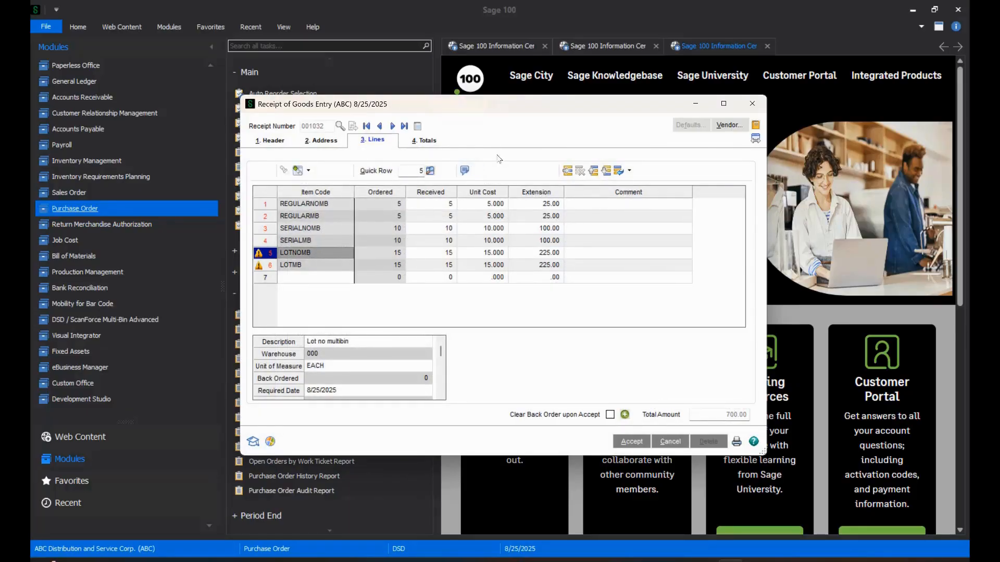
pyautogui.click(478, 171)
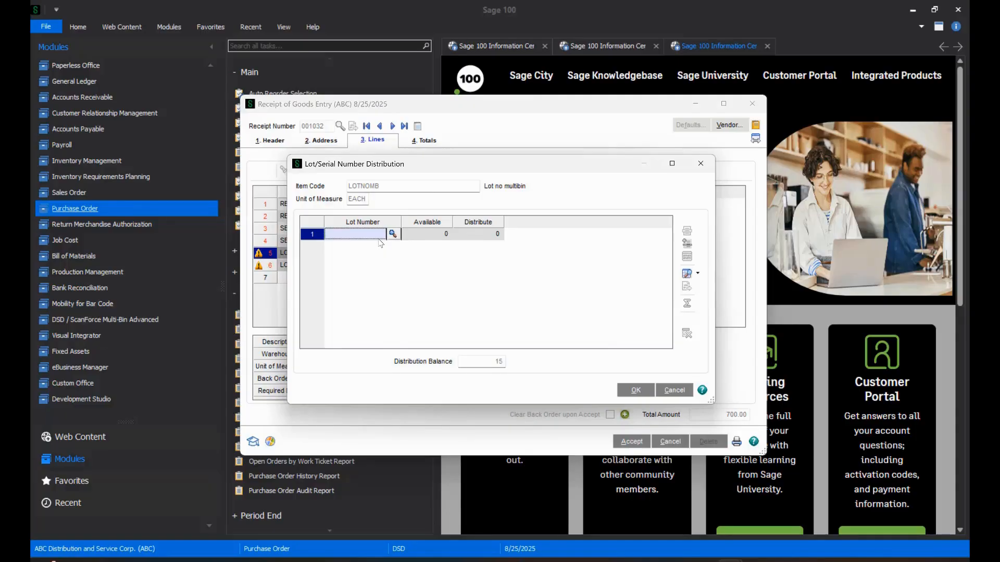
pyautogui.write('AUG25')
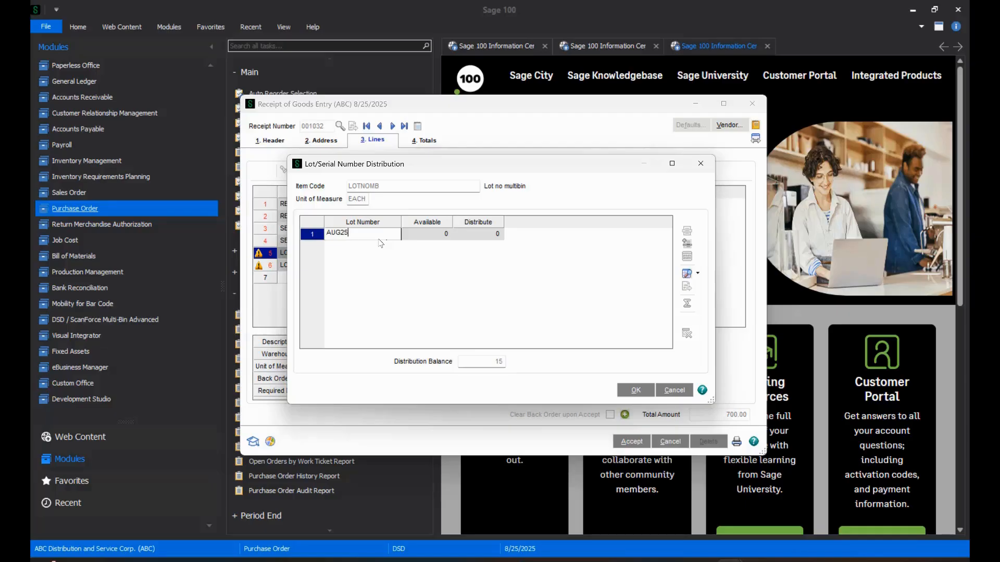
pyautogui.press('Tab')
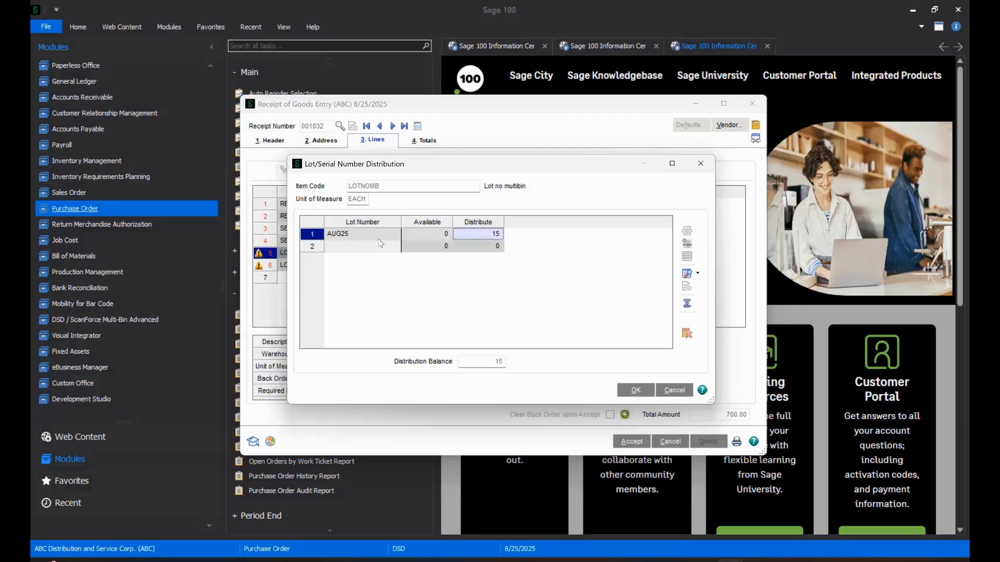
pyautogui.click(627, 389)
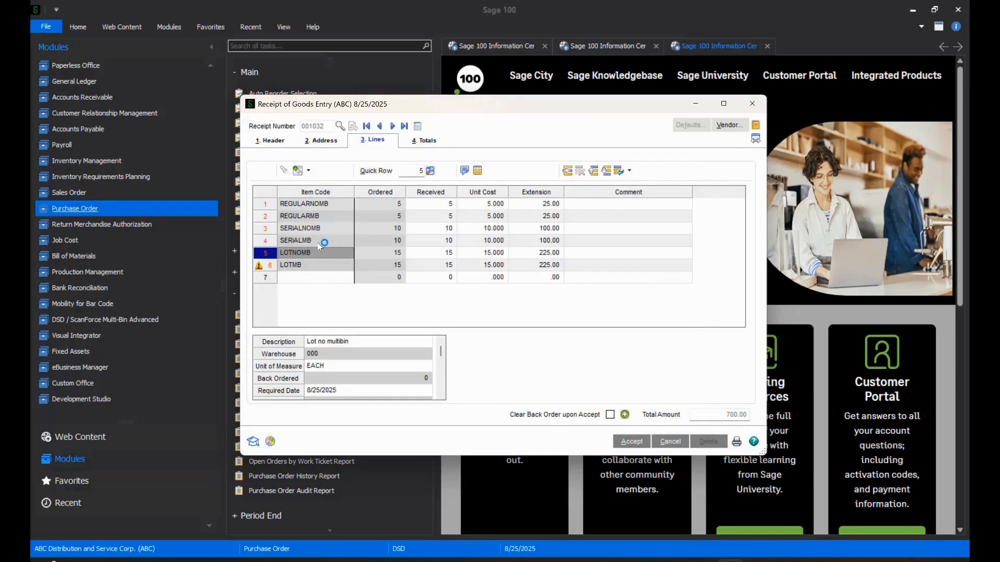
# - Open the distribution of the LOTMB line and assign bin location RECEIVING to its first row
pyautogui.click(314, 267)
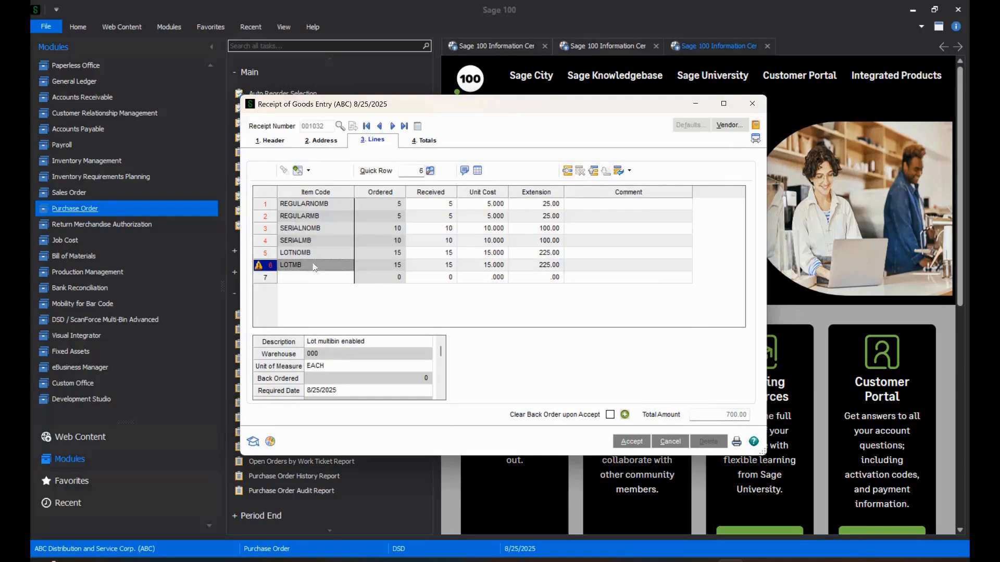
pyautogui.click(474, 174)
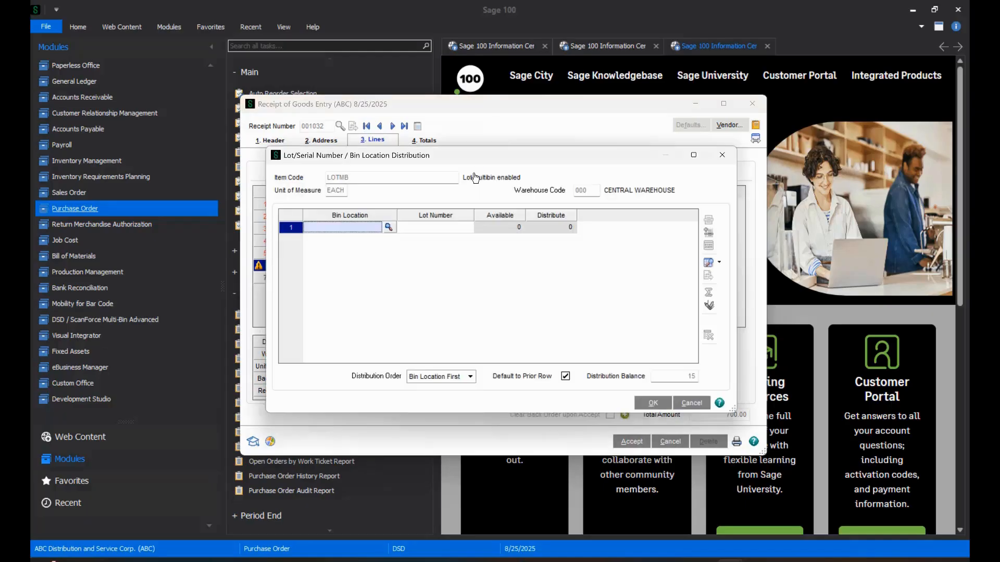
pyautogui.click(391, 227)
pyautogui.scroll(-4, 406, 259)
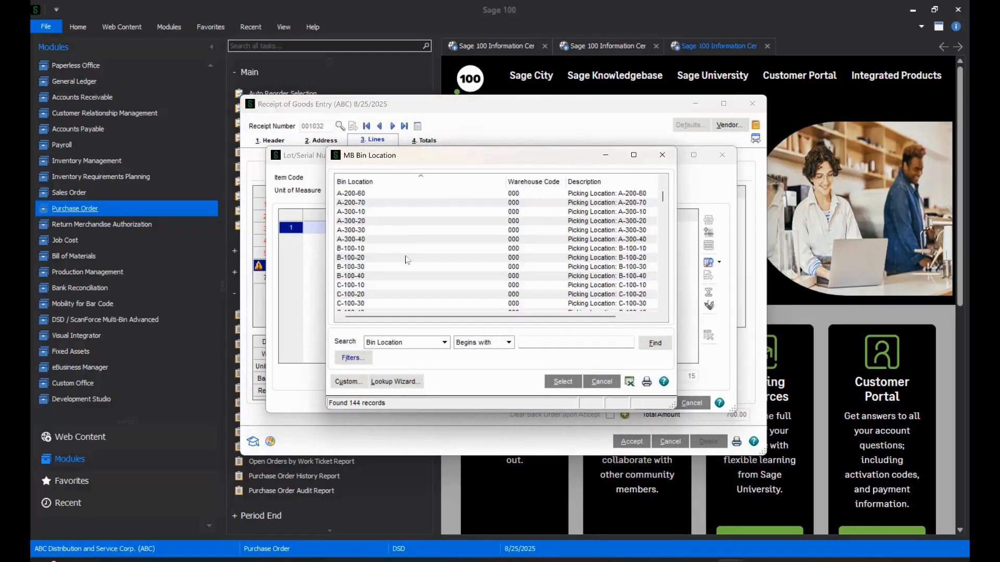
pyautogui.scroll(-3, 407, 260)
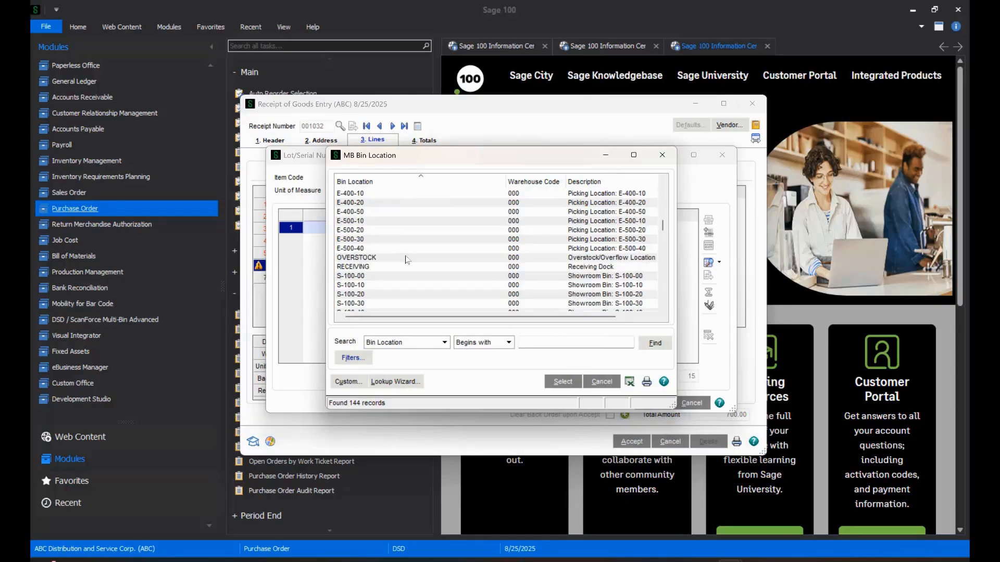
pyautogui.doubleClick(384, 271)
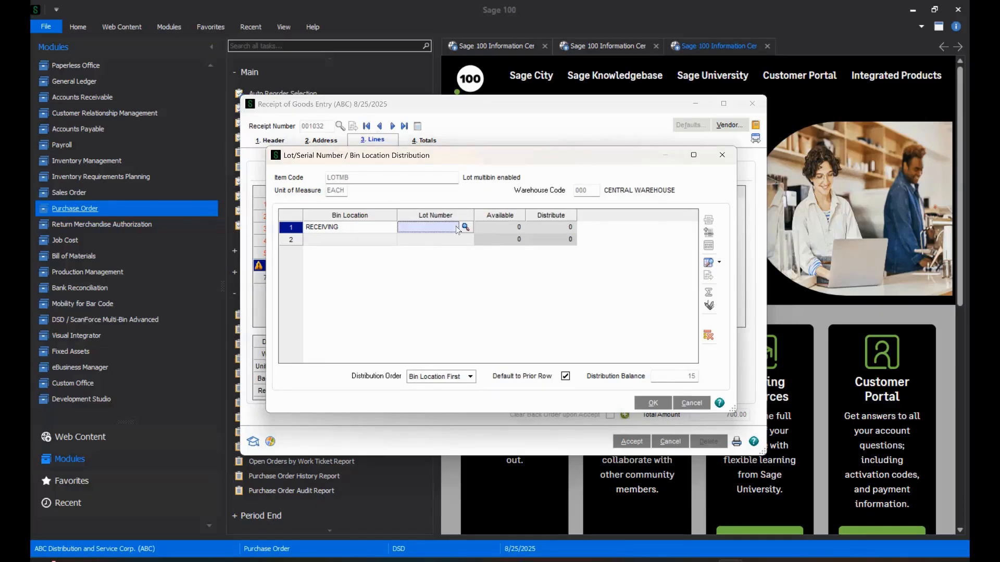
# - Distribute 15 of item LOTMB to lot number AUG25/2 in the RECEIVING bin and accept the distribution
pyautogui.write('AUG25')
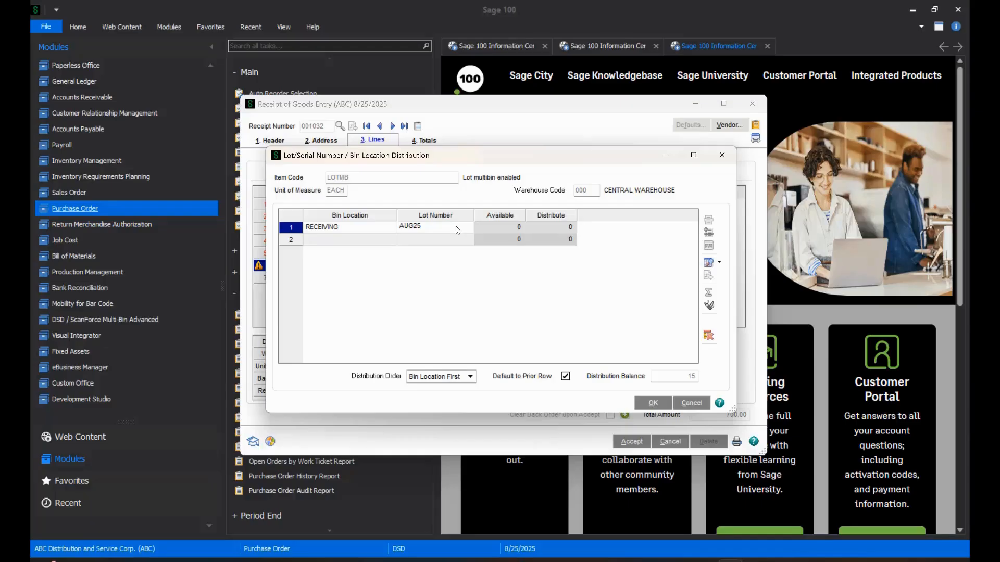
pyautogui.write('/2')
pyautogui.press('Tab')
pyautogui.press('Tab')
pyautogui.press('Tab')
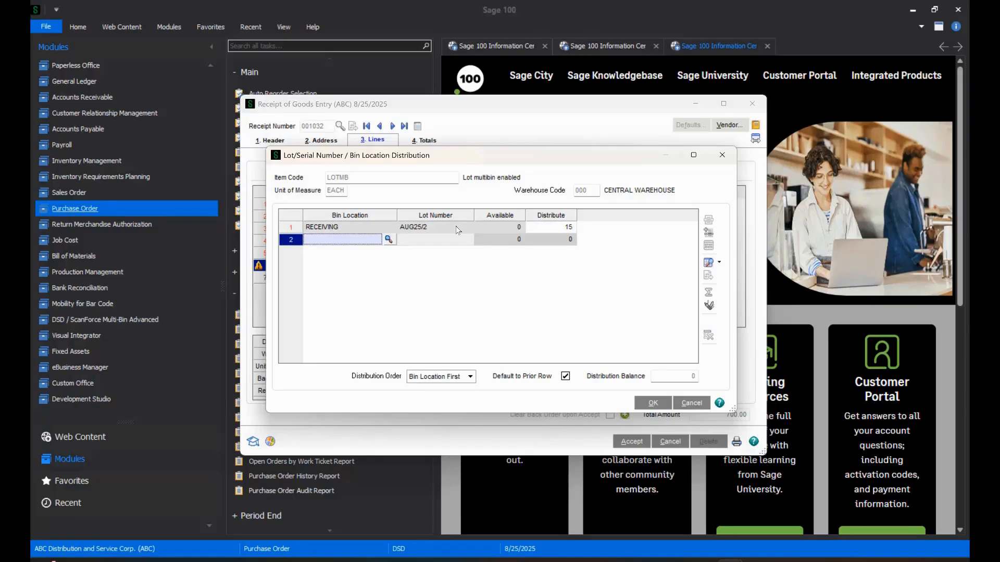
pyautogui.click(654, 403)
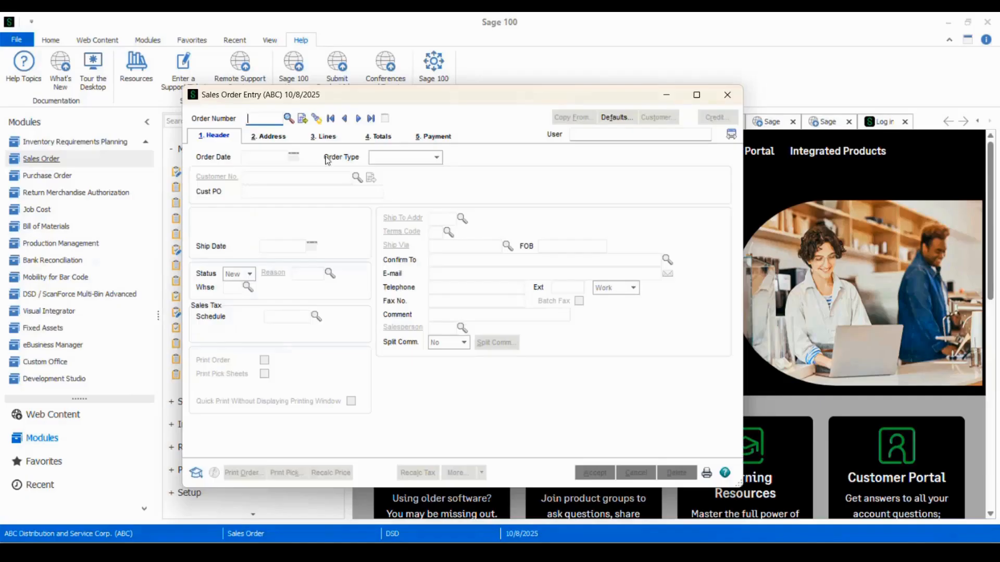
# - Create a sales order with the next available order number for the customer American Business Futures
pyautogui.click(302, 118)
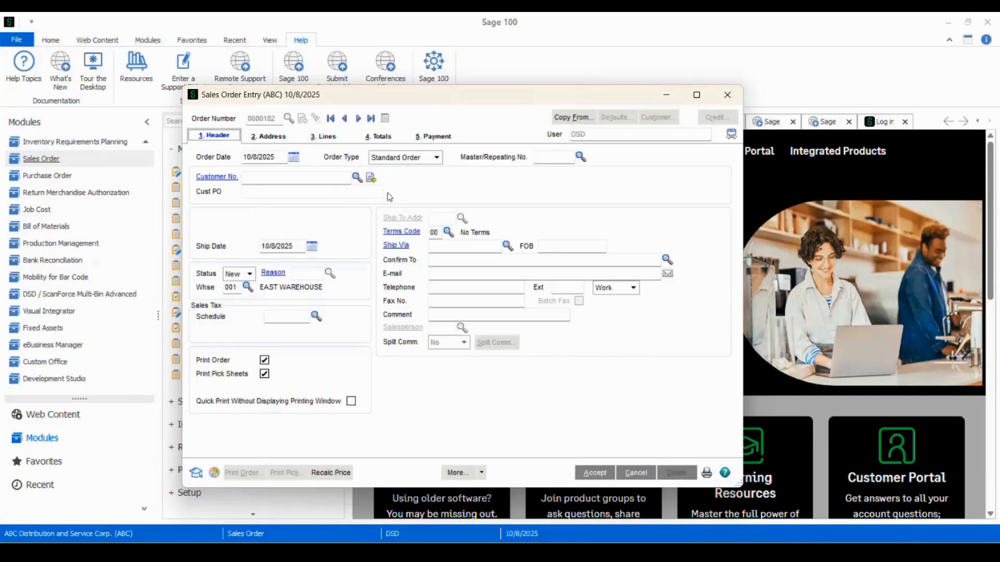
pyautogui.click(357, 178)
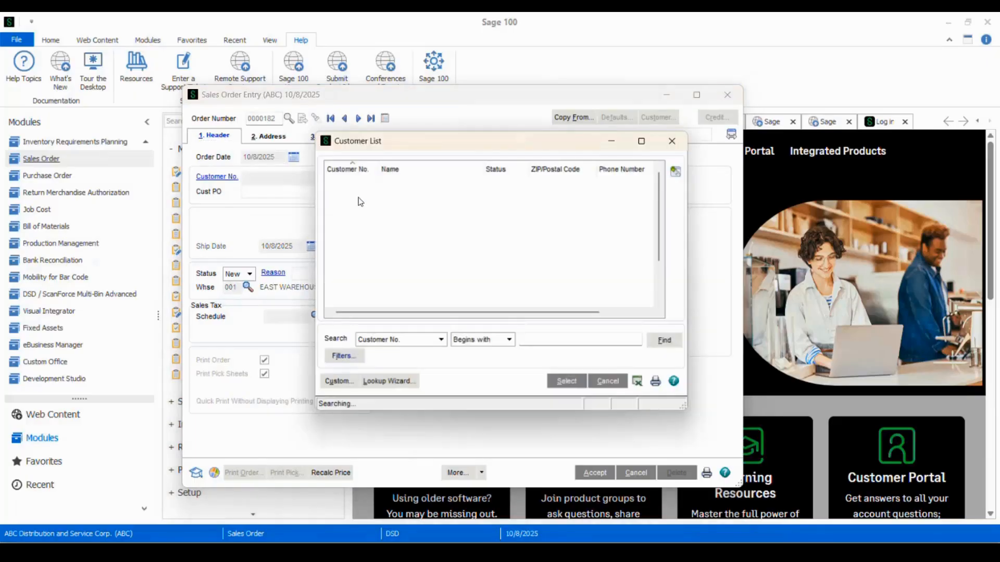
pyautogui.doubleClick(360, 183)
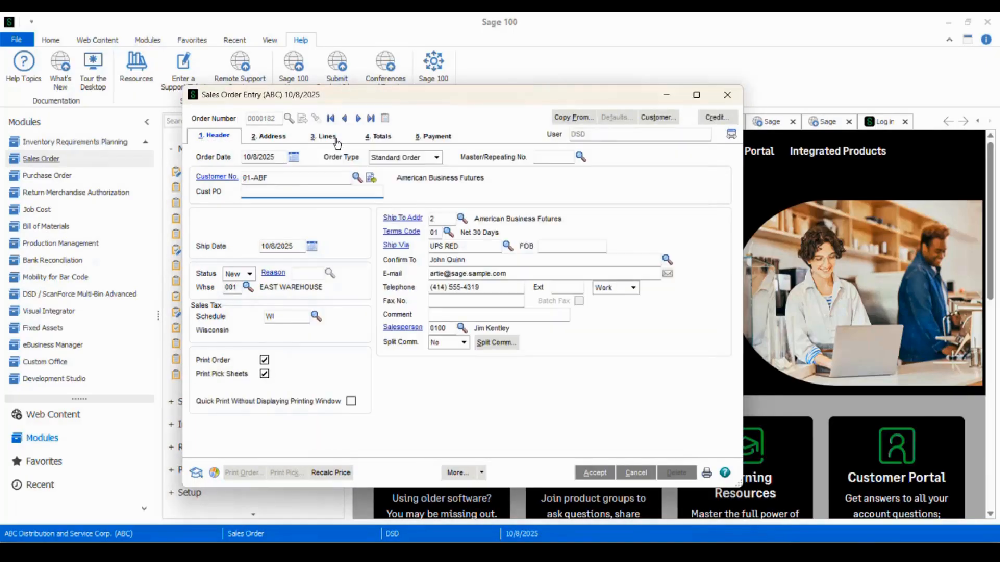
# - Add item 1001-HON-H252 to the sales order lines with an ordered quantity of 2
pyautogui.click(328, 135)
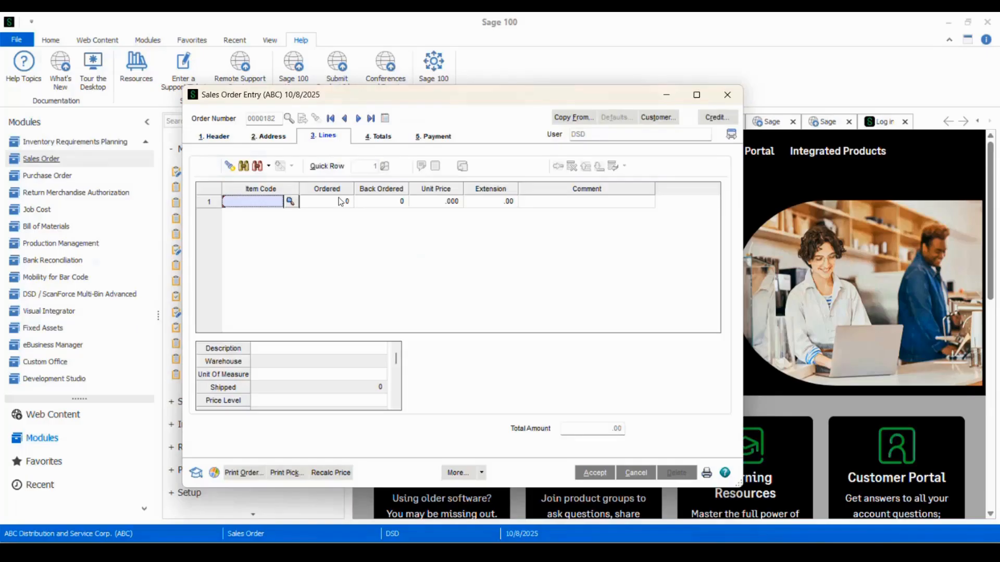
pyautogui.click(290, 201)
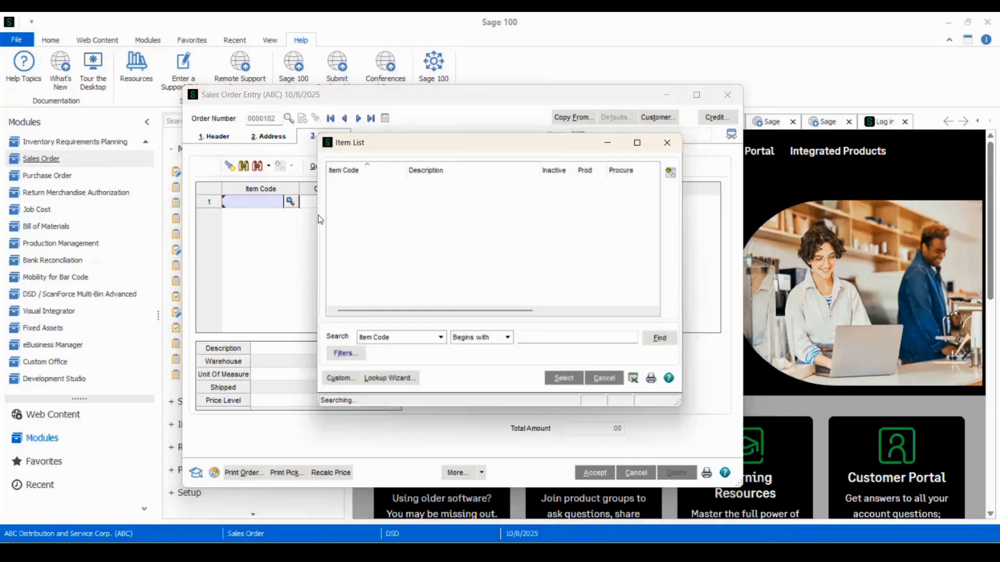
pyautogui.doubleClick(379, 182)
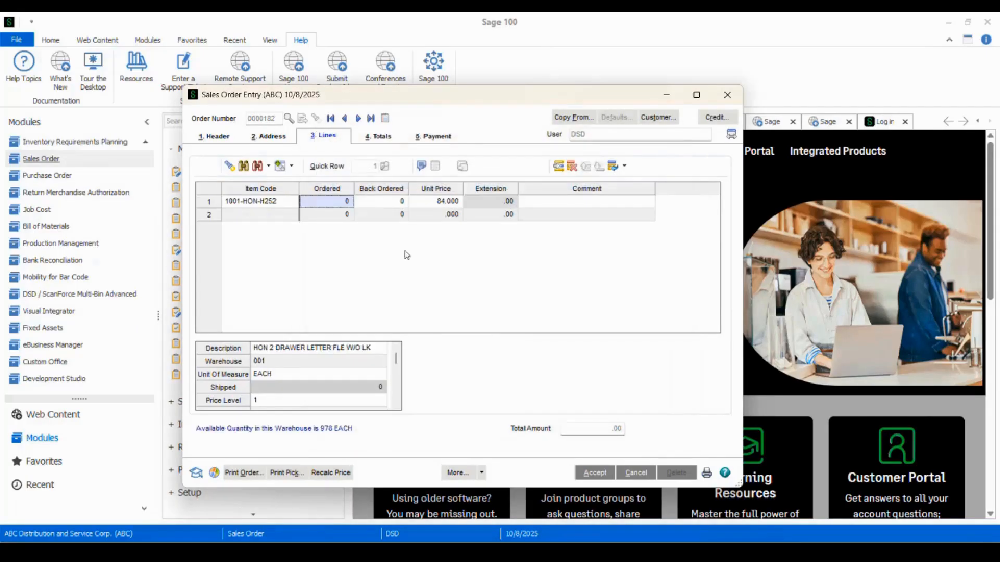
pyautogui.write('2')
pyautogui.press('Tab')
pyautogui.press('Tab')
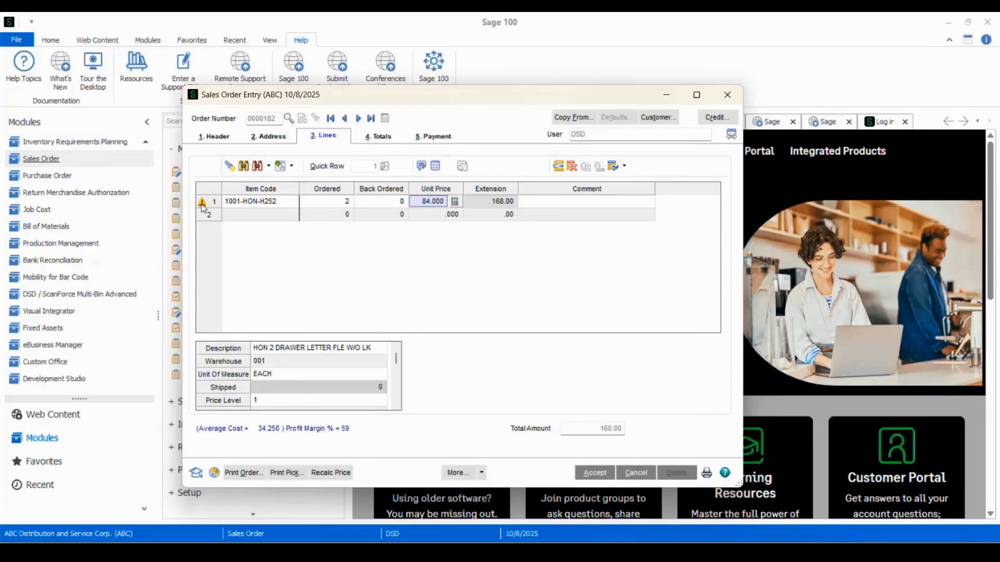
pyautogui.press('Tab')
# - Open the bin distribution of item 1001-HON-H252 and distribute a quantity of 1 from bin location E-500-40
pyautogui.click(435, 166)
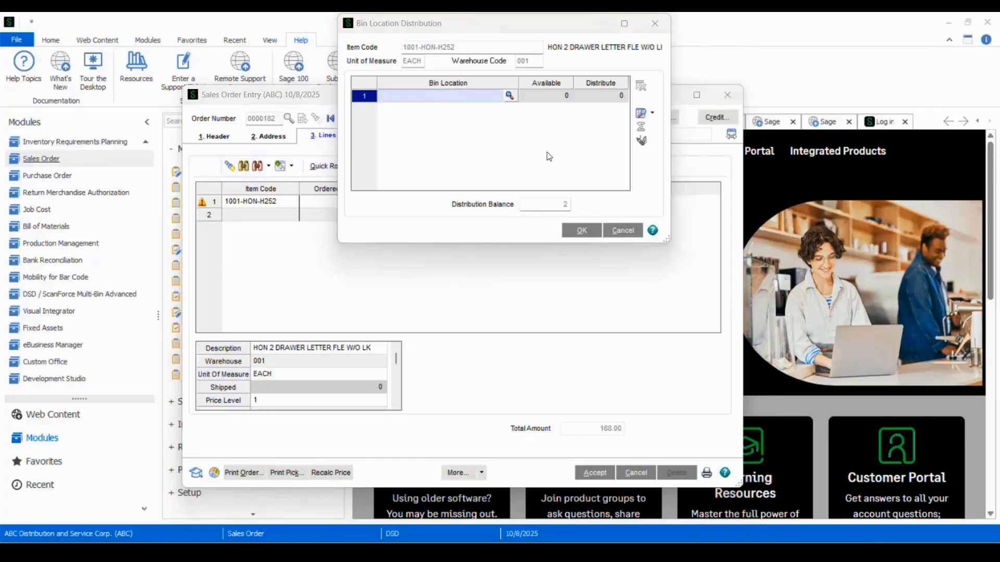
pyautogui.click(509, 95)
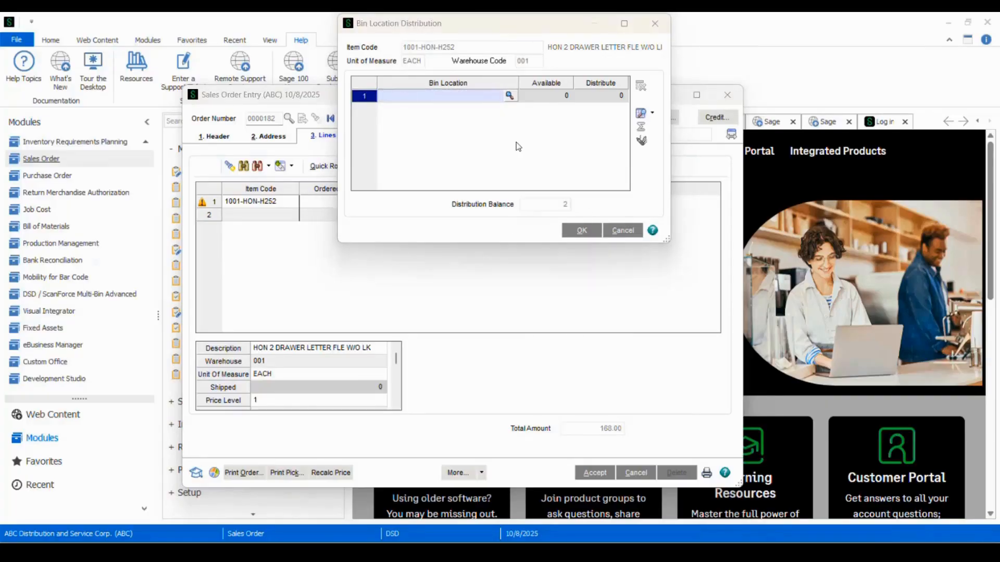
pyautogui.doubleClick(541, 201)
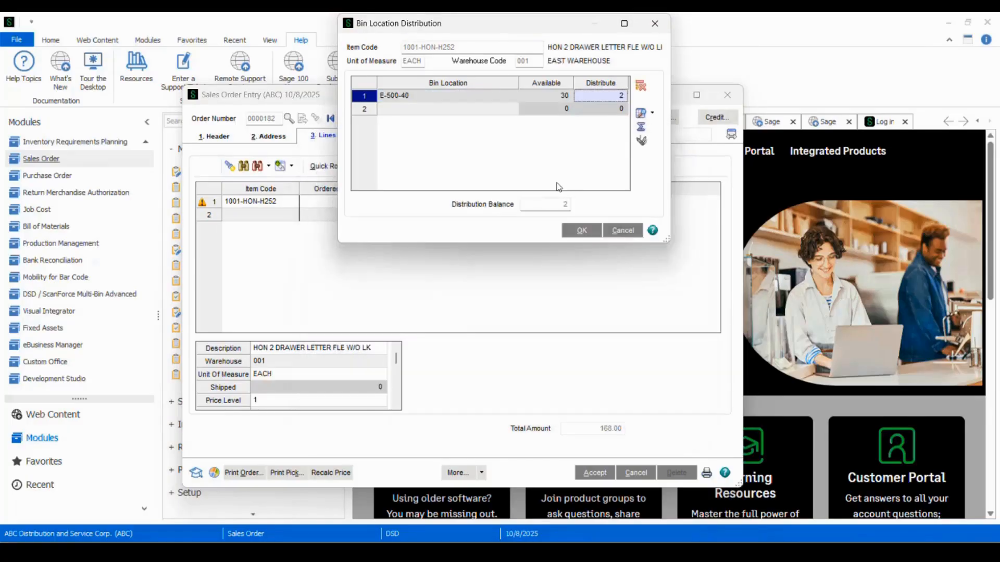
pyautogui.click(604, 97)
pyautogui.write('1')
pyautogui.press('Tab')
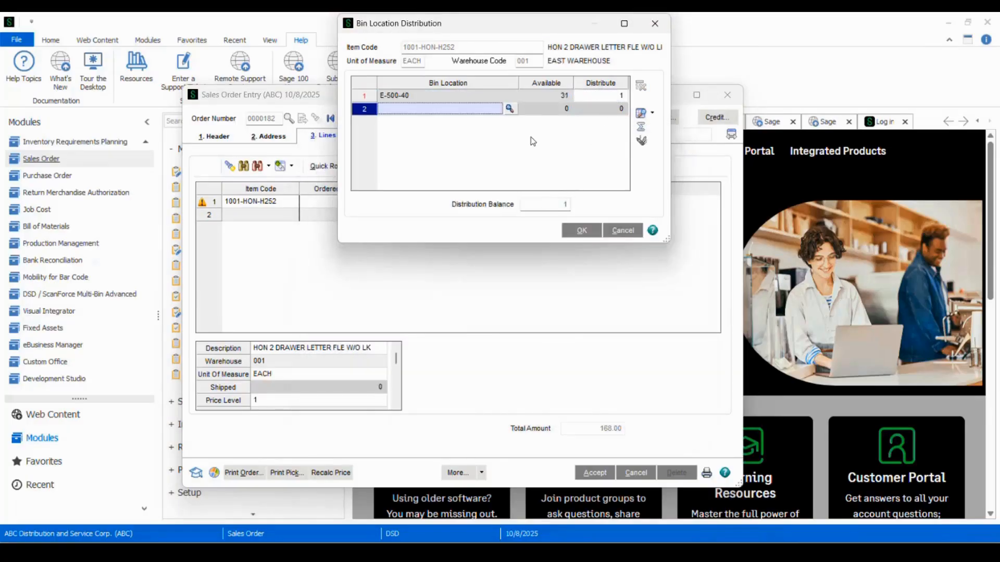
# - Try to assign bin location RECEIVING to the second distribution row of the sales order item
pyautogui.click(509, 109)
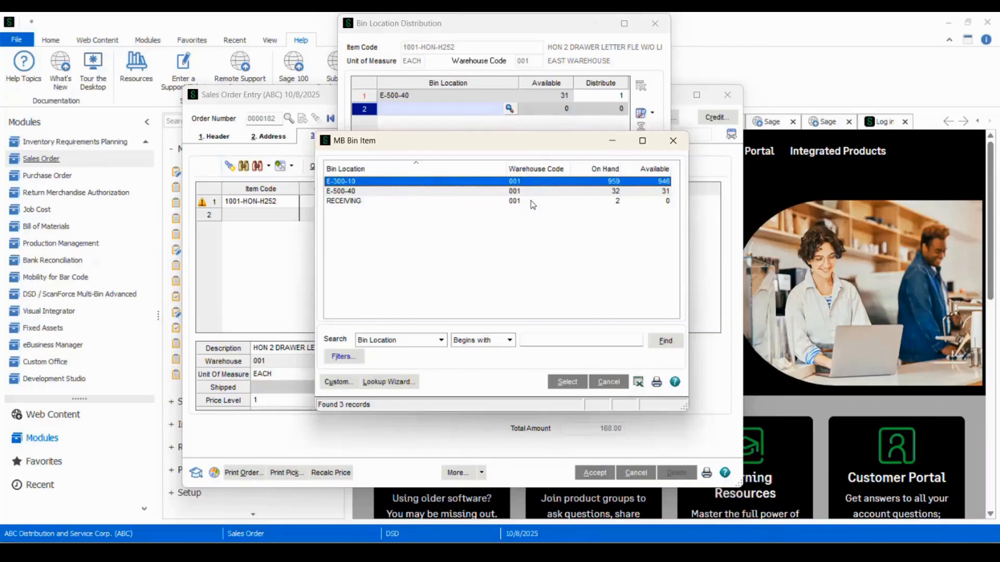
pyautogui.doubleClick(531, 201)
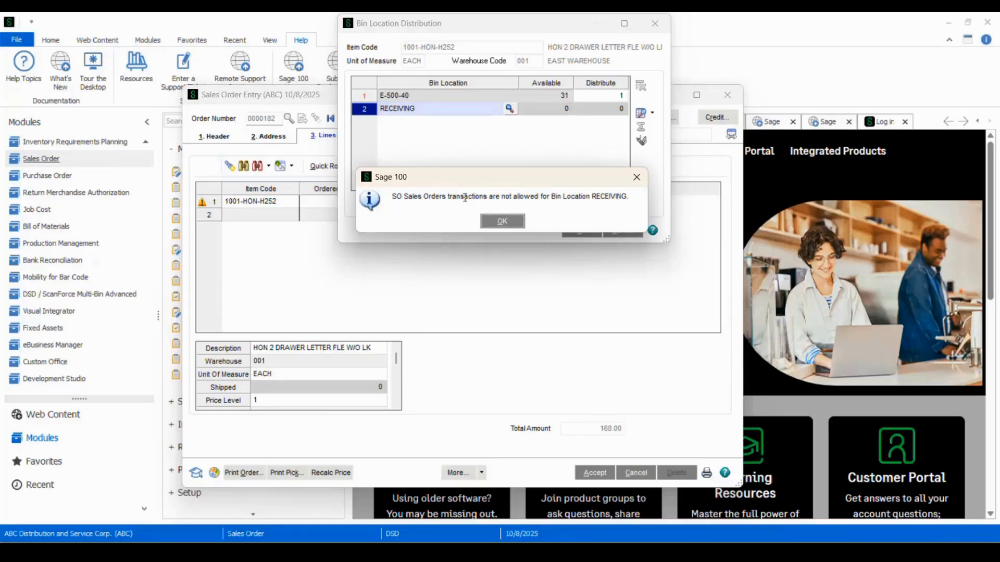
pyautogui.click(512, 222)
# - Distribute a quantity of 1 of sales order item 1001-HON-H252 from bin location E-300-10 and accept the distribution
pyautogui.click(510, 109)
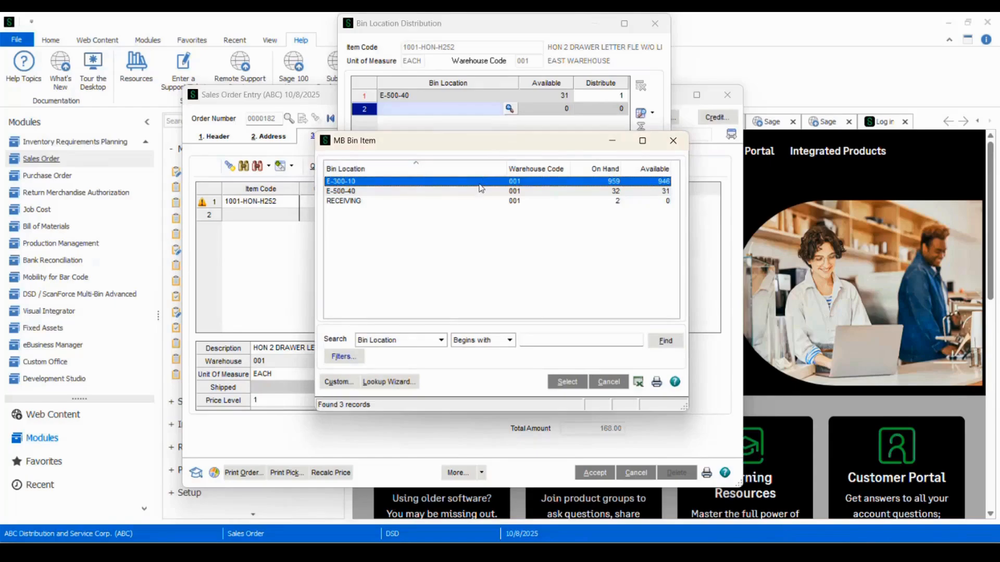
pyautogui.doubleClick(482, 182)
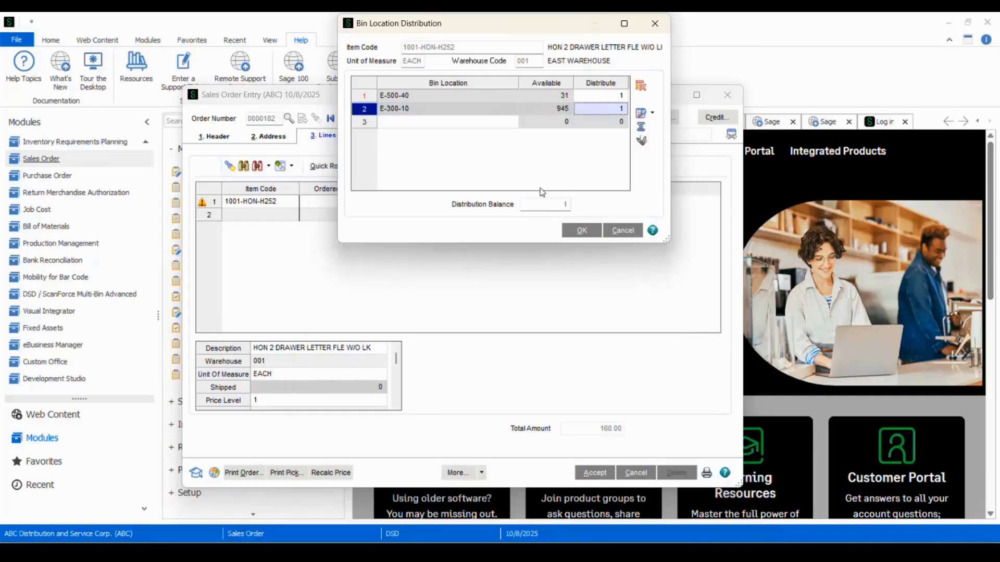
pyautogui.press('Return')
# - Add item 2480-8-50 to the second sales order line with an ordered quantity of 1
pyautogui.click(281, 218)
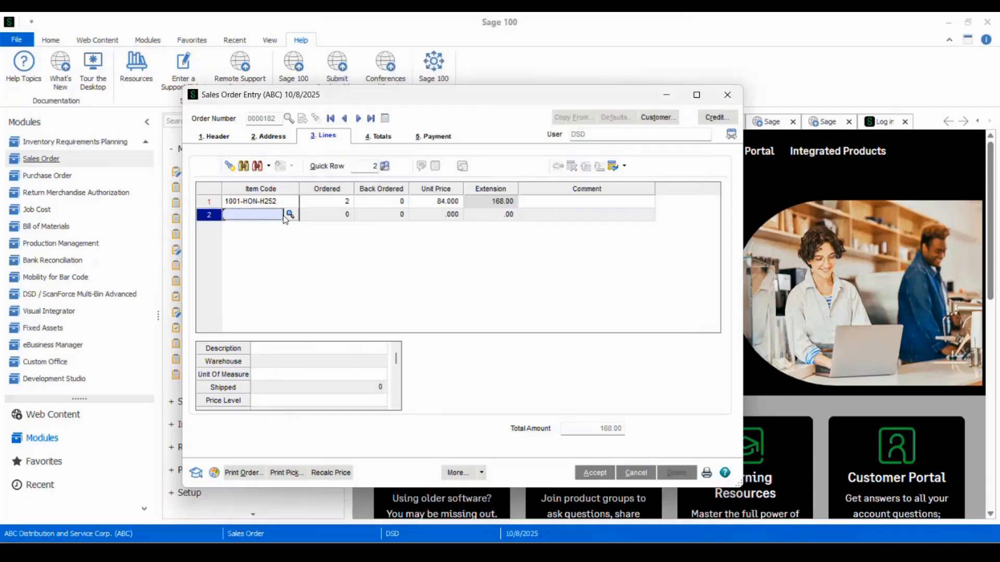
pyautogui.click(290, 215)
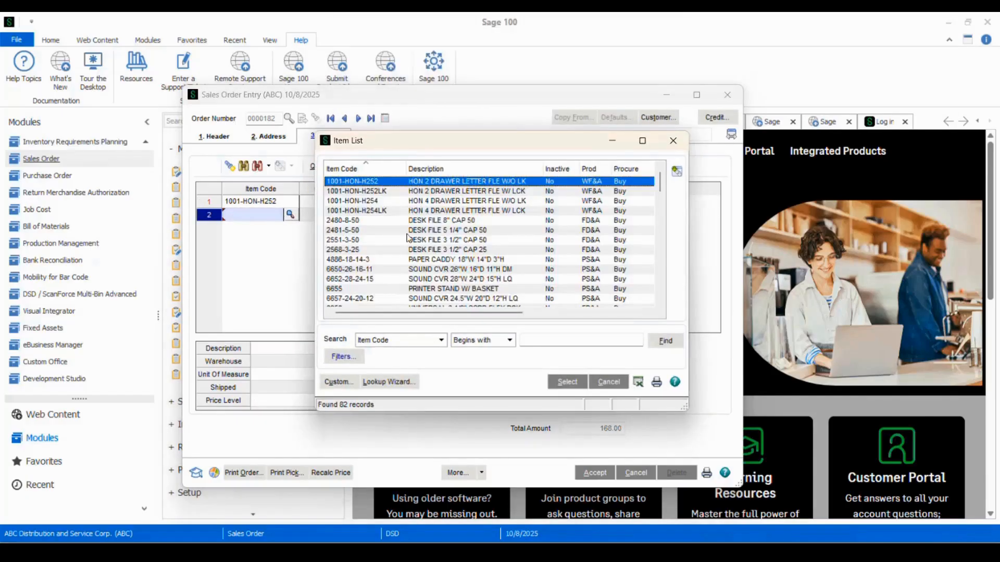
pyautogui.doubleClick(421, 220)
pyautogui.press('Tab')
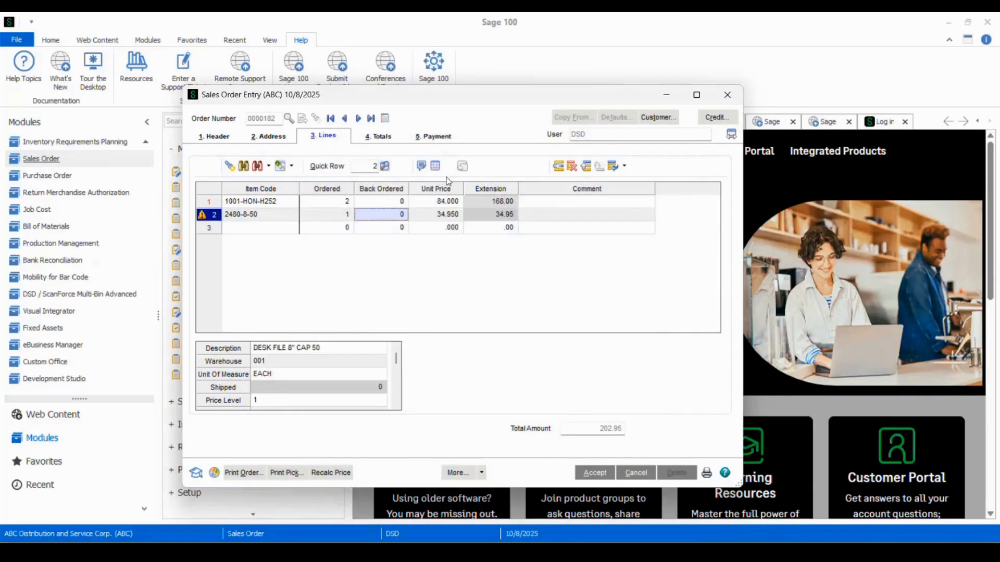
# - Open the lot and bin distribution of item 2480-8-50, set the distribution order to Lot/Serial First and look up its lot numbers
pyautogui.click(436, 166)
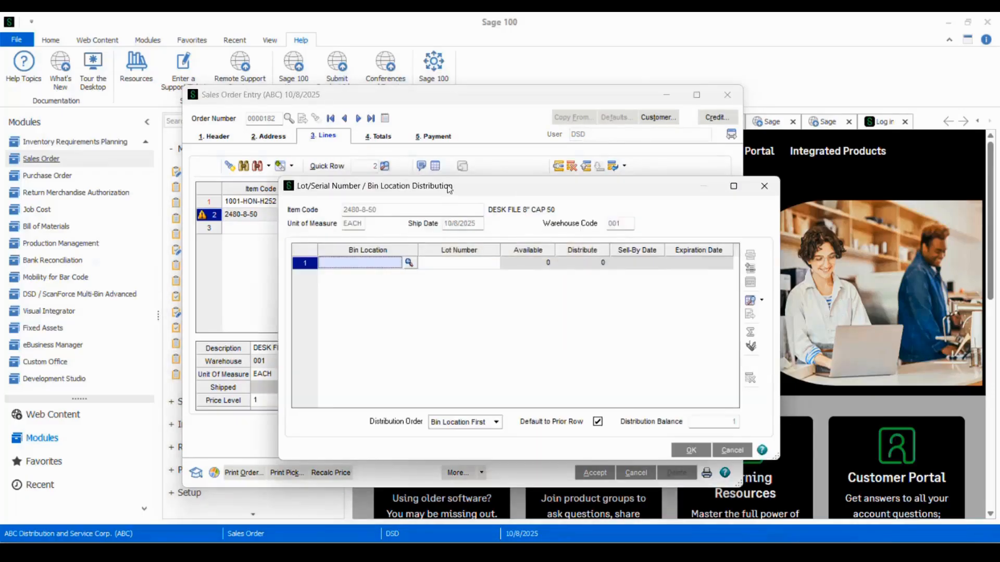
pyautogui.moveTo(449, 189); pyautogui.dragTo(389, 131)
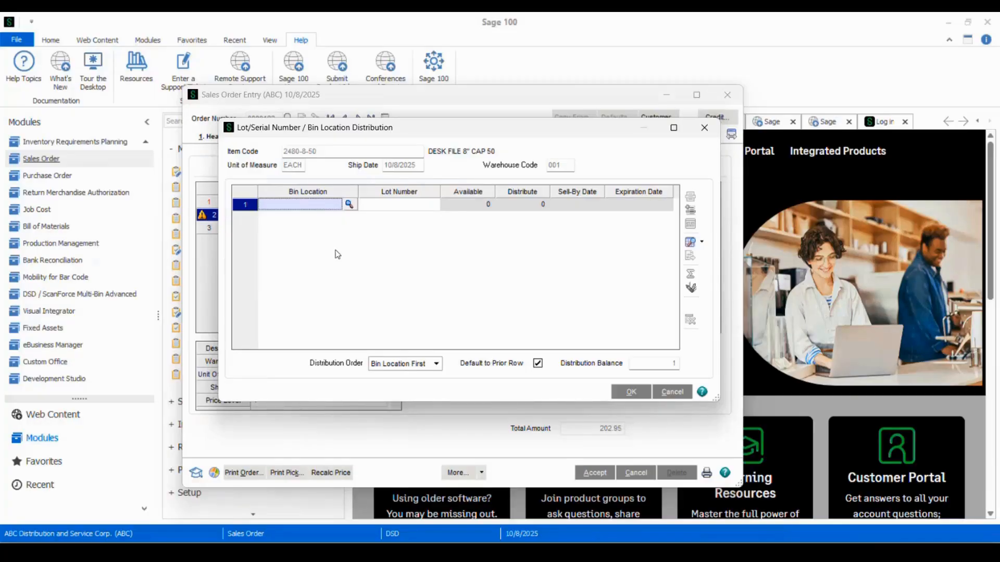
pyautogui.click(437, 364)
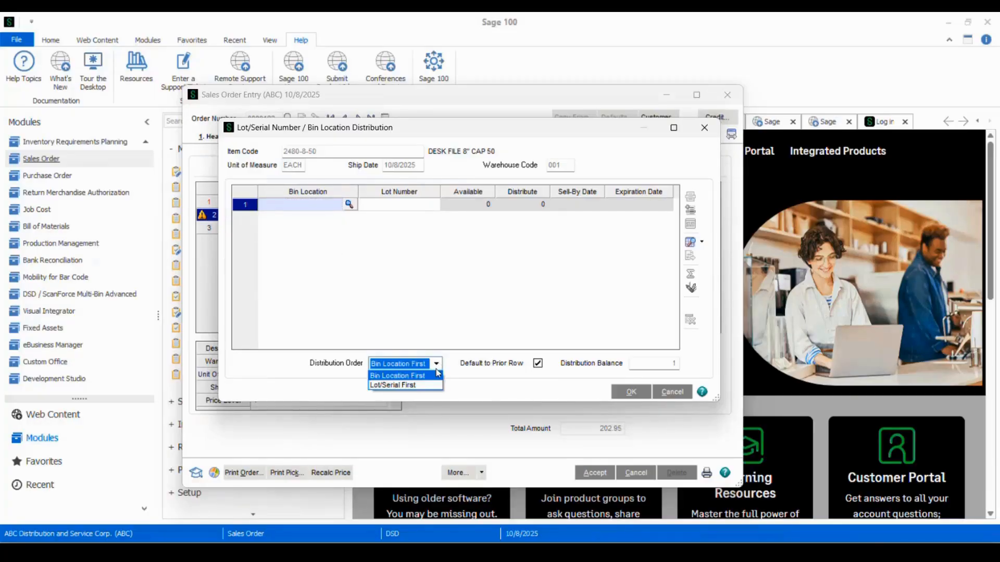
pyautogui.click(434, 385)
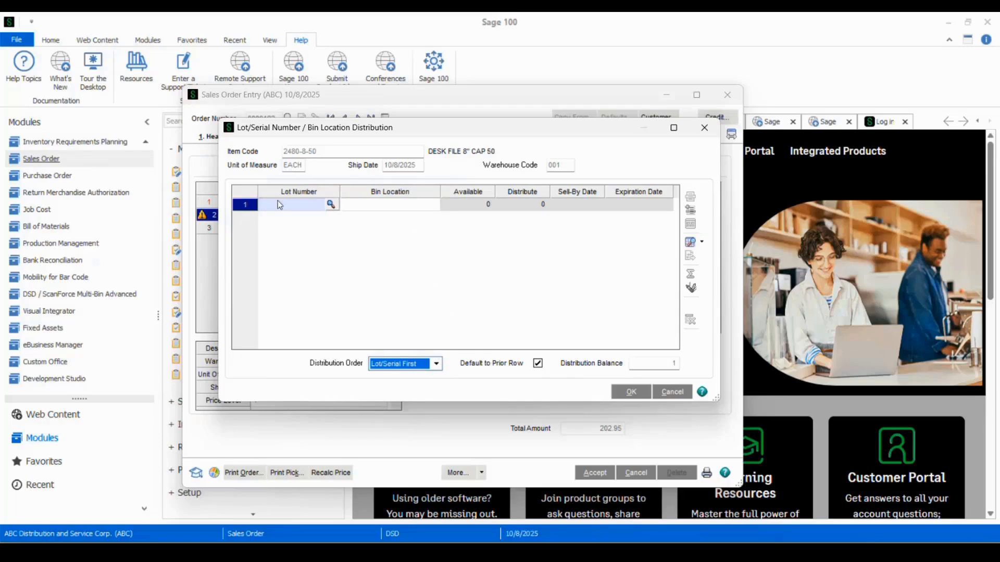
pyautogui.click(330, 204)
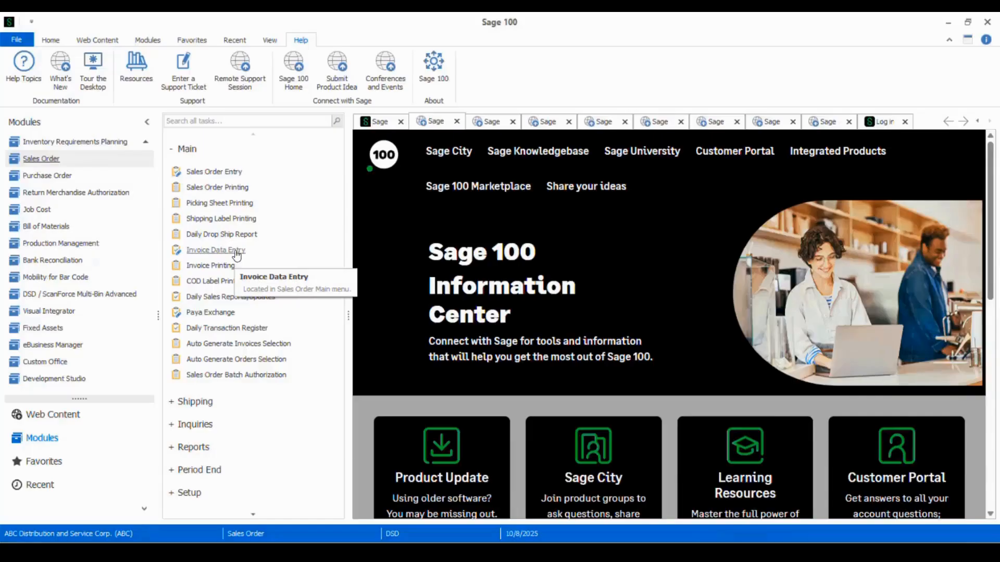
# - Create a sales order invoice with the next available invoice number for the customer American Business Futures
pyautogui.click(237, 253)
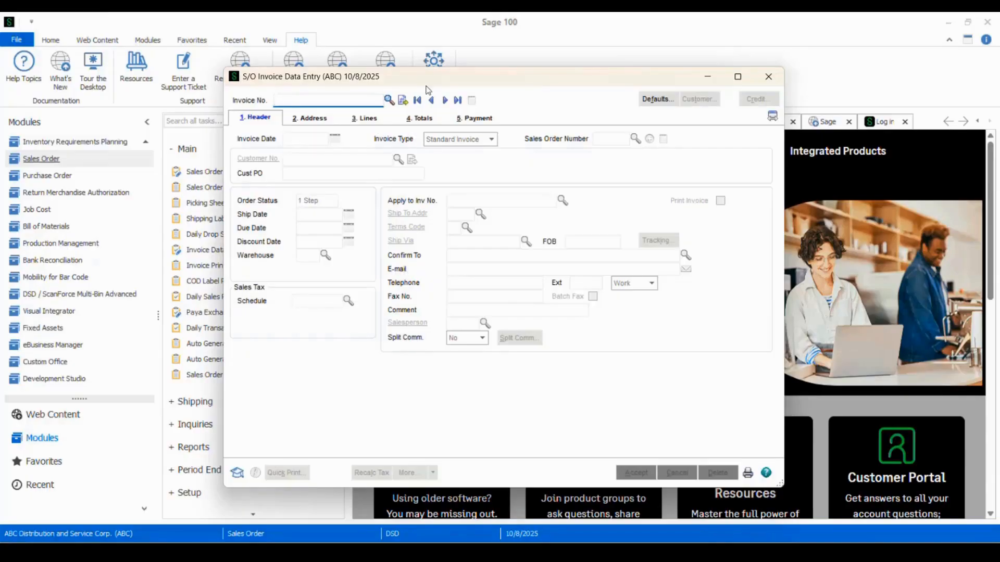
pyautogui.moveTo(432, 80); pyautogui.dragTo(441, 116)
pyautogui.click(411, 137)
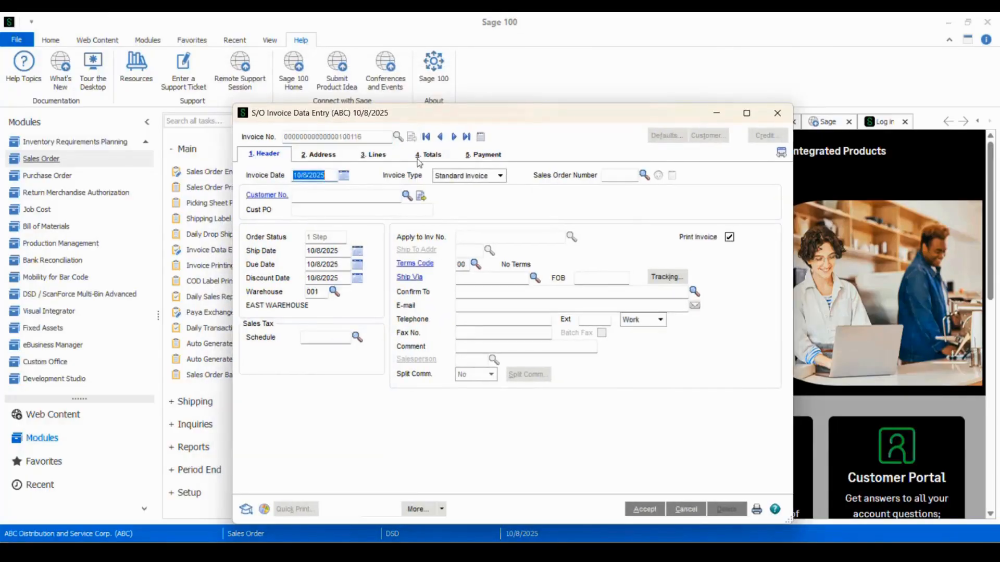
pyautogui.click(407, 197)
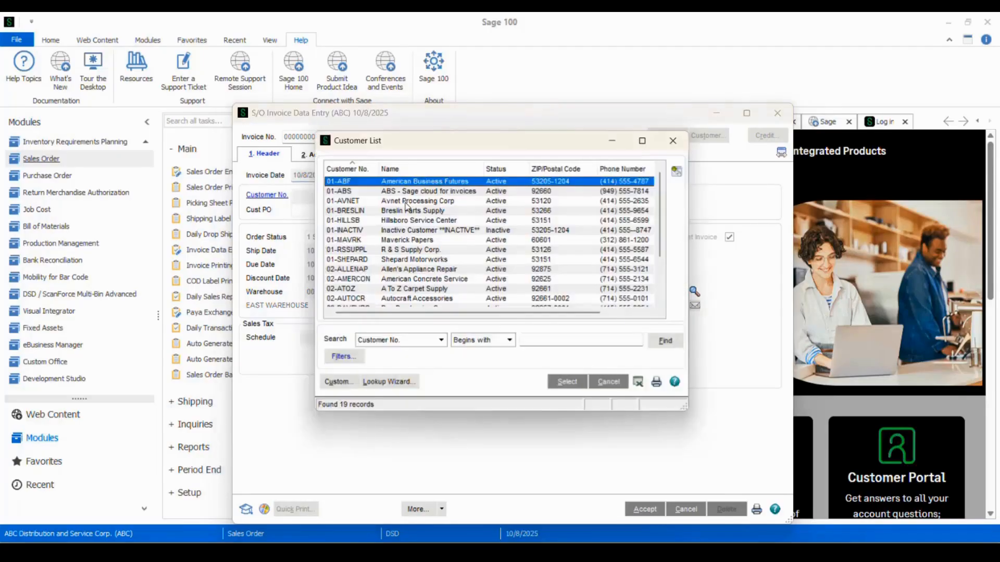
pyautogui.doubleClick(392, 182)
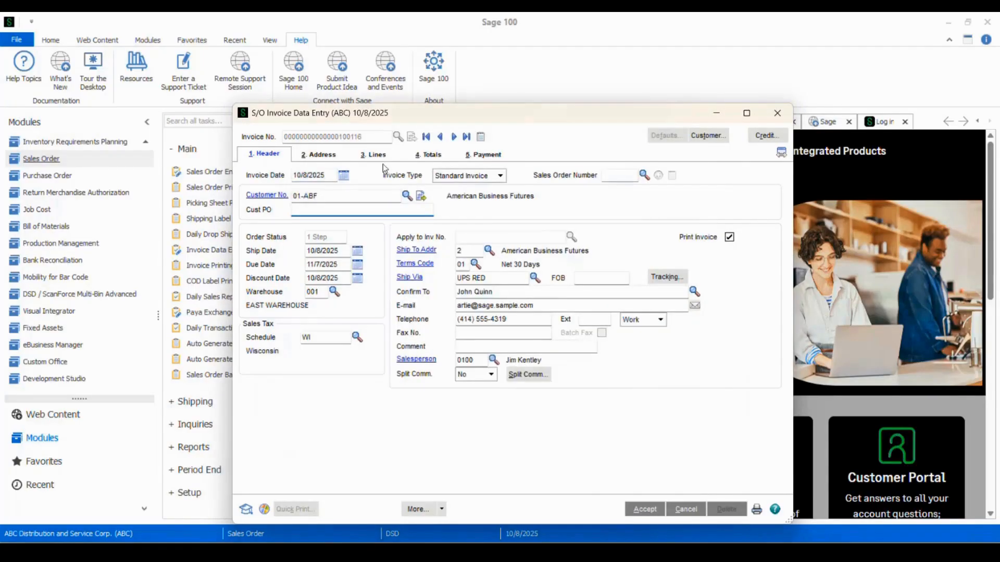
# - Add item 1001-HON-H252 to the invoice lines with a quantity of 2 and proceed to its bin location distribution
pyautogui.click(379, 155)
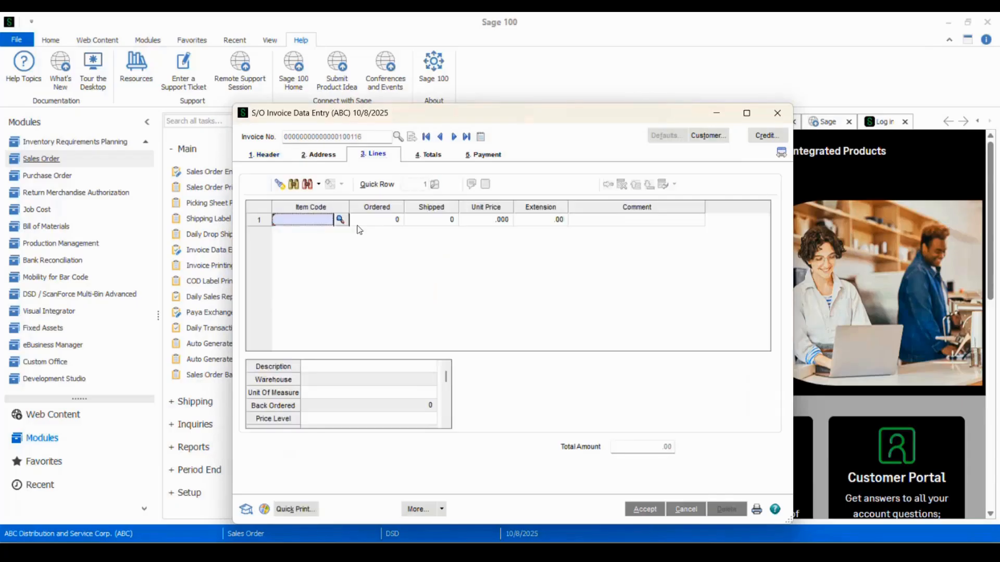
pyautogui.click(341, 219)
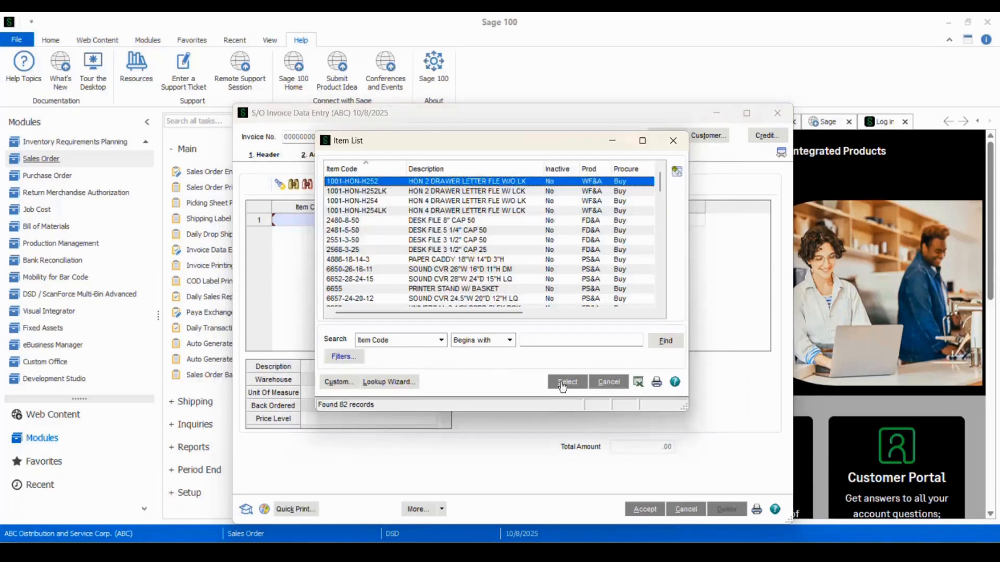
pyautogui.click(567, 382)
pyautogui.write('2')
pyautogui.press('Tab')
pyautogui.press('Tab')
pyautogui.press('Tab')
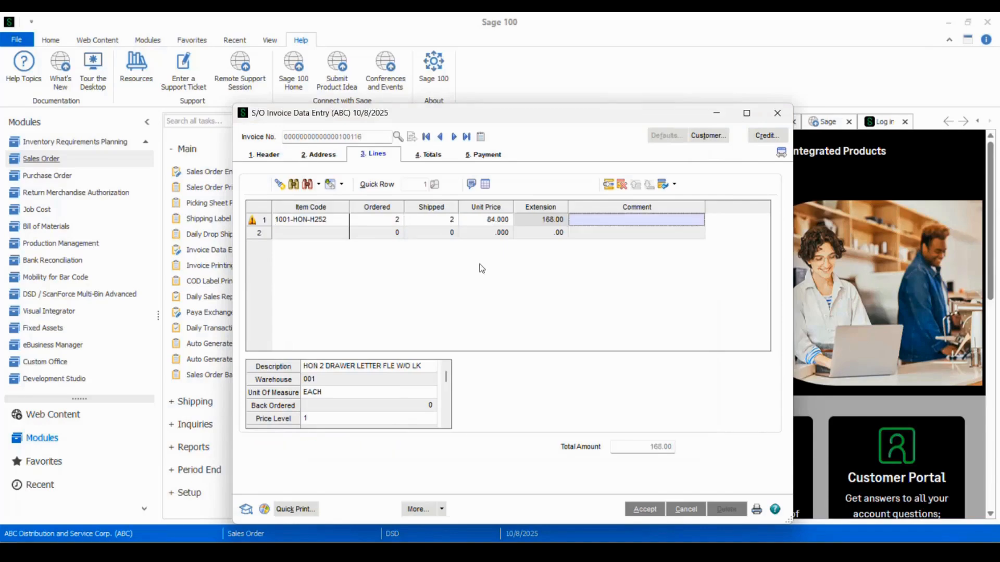
pyautogui.press('Tab')
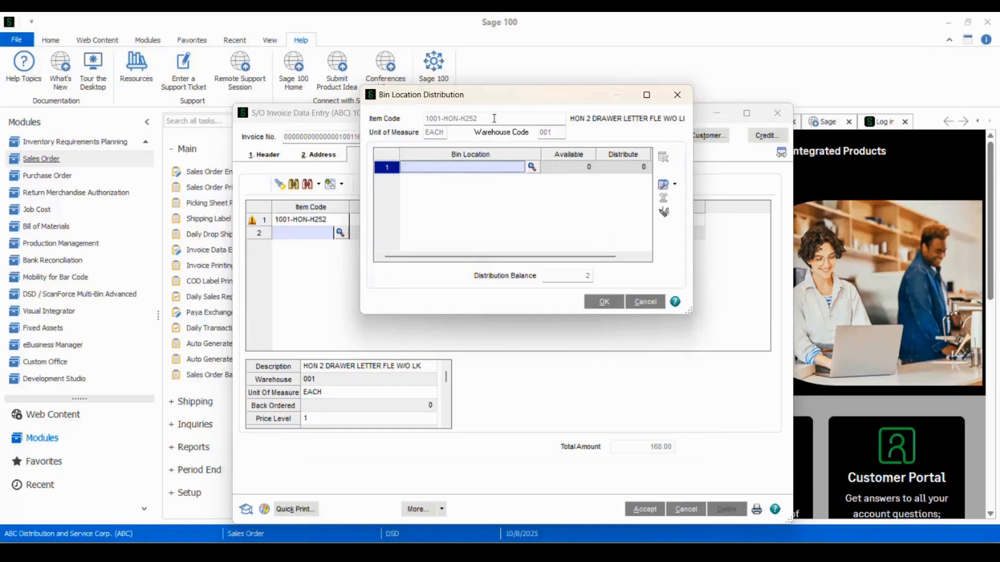
# - Try to assign bin location RECEIVING to the first distribution row of the invoice item
pyautogui.moveTo(500, 91); pyautogui.dragTo(495, 218)
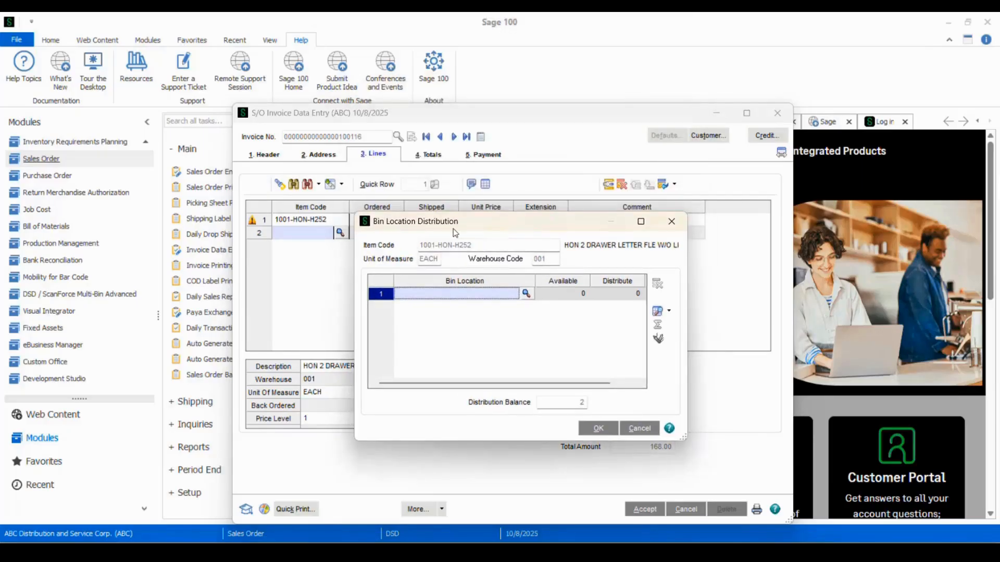
pyautogui.click(526, 293)
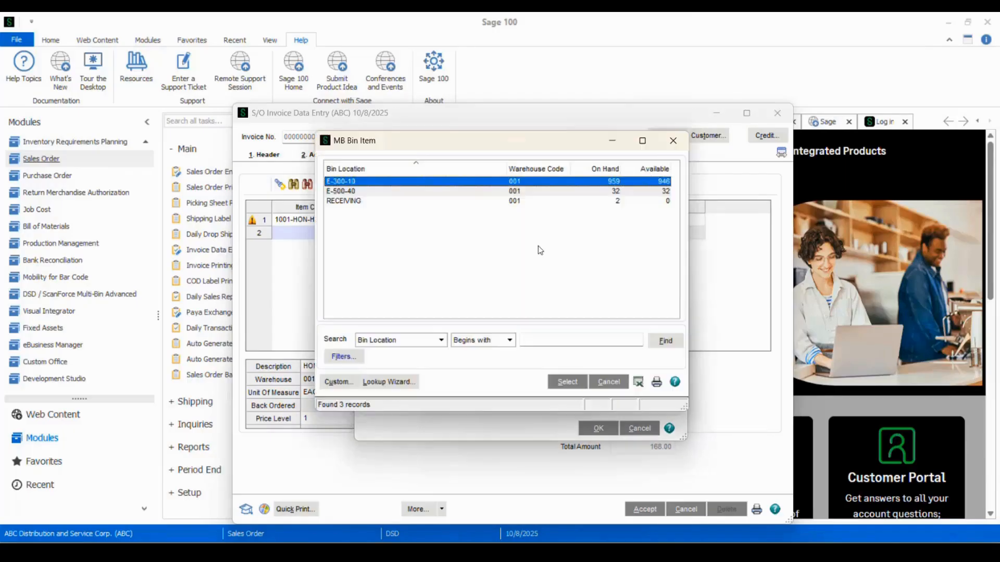
pyautogui.doubleClick(571, 201)
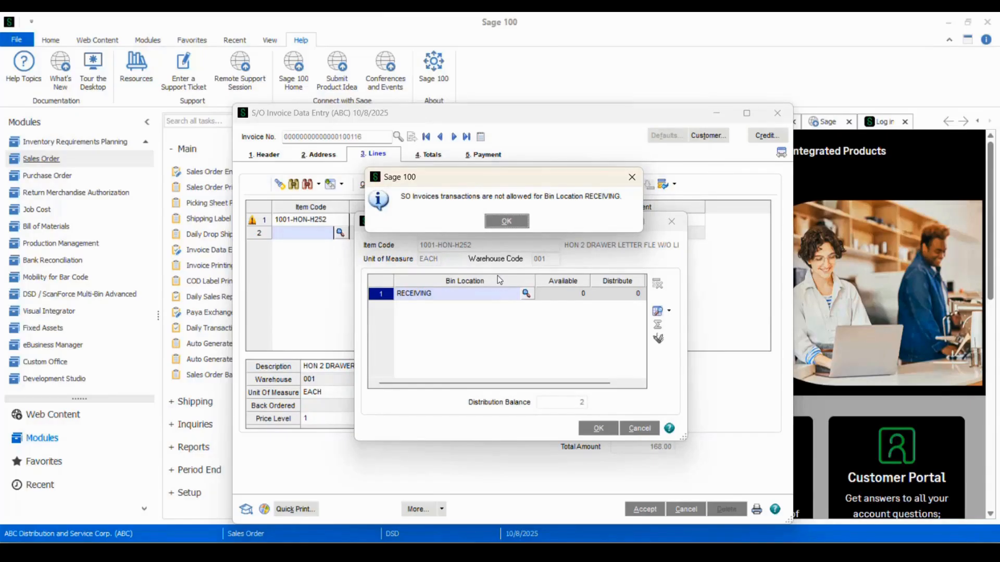
pyautogui.press('Return')
# - Distribute the invoice item with a quantity of 1 from bin E-500-40 and 1 from bin E-300-10, and accept the distribution
pyautogui.doubleClick(497, 192)
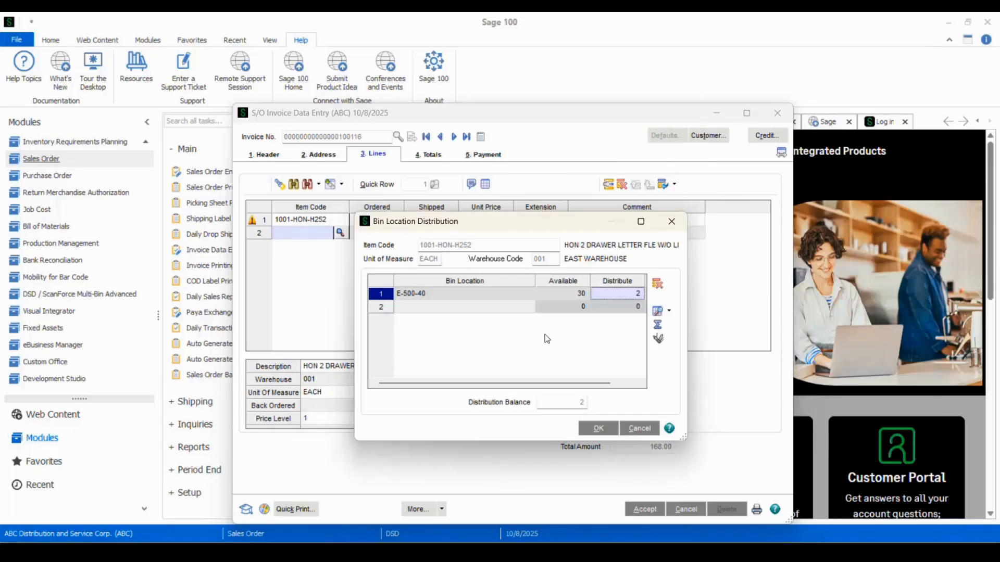
pyautogui.write('1')
pyautogui.press('Tab')
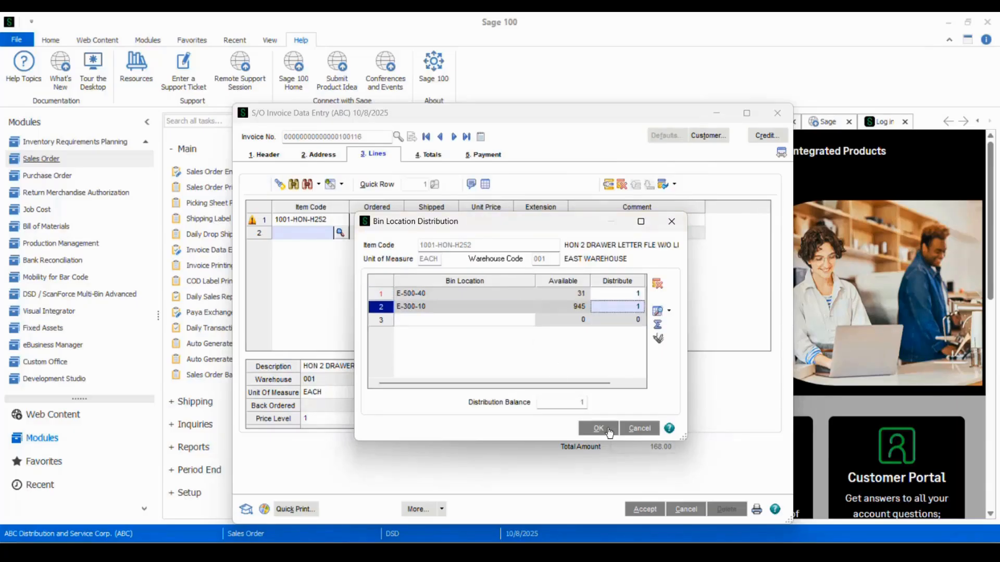
pyautogui.click(607, 429)
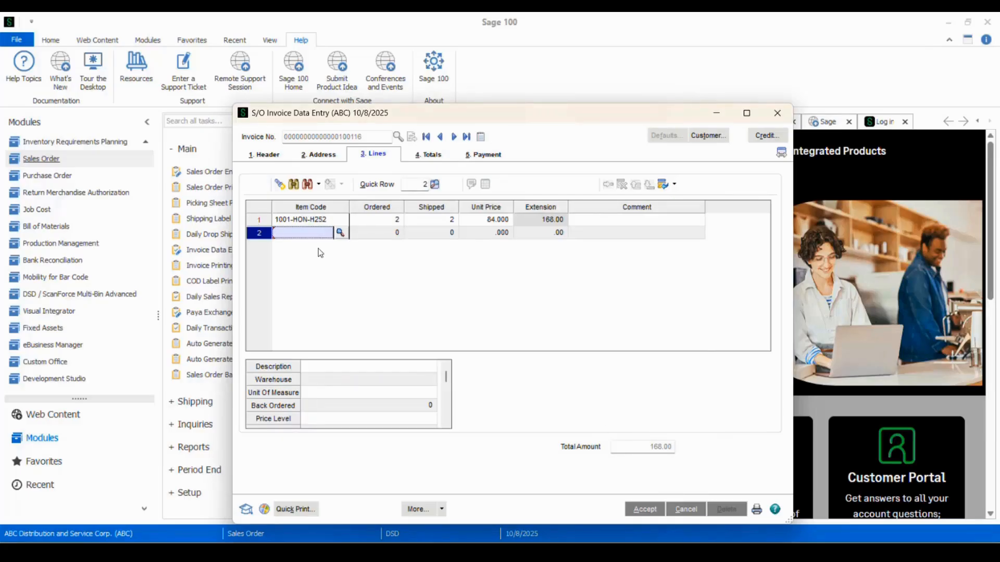
# - Add item 2480-8-50 to the second invoice line with a quantity of 2 and proceed to its lot and bin distribution
pyautogui.click(339, 232)
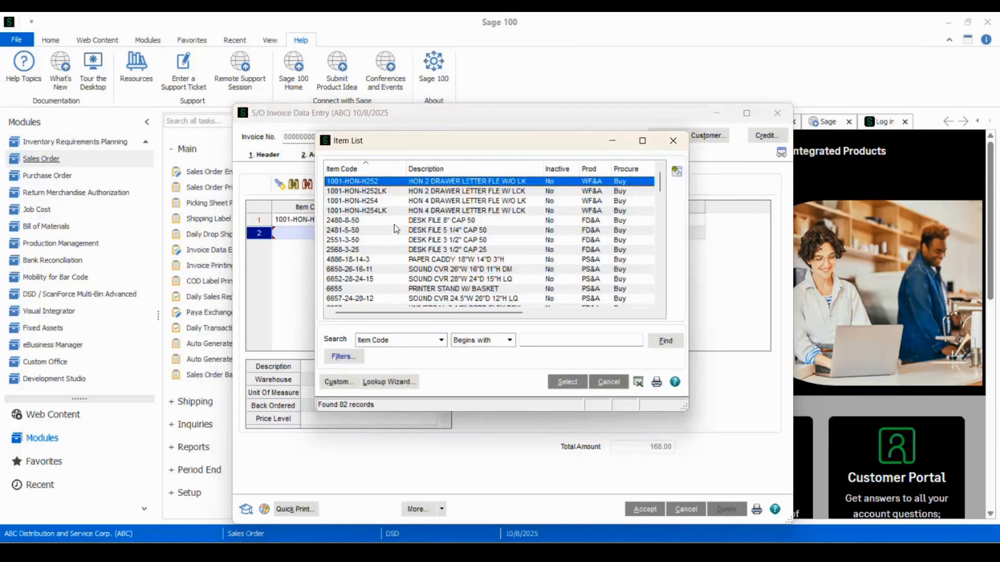
pyautogui.doubleClick(397, 221)
pyautogui.press('Tab')
pyautogui.write('2')
pyautogui.press('Tab')
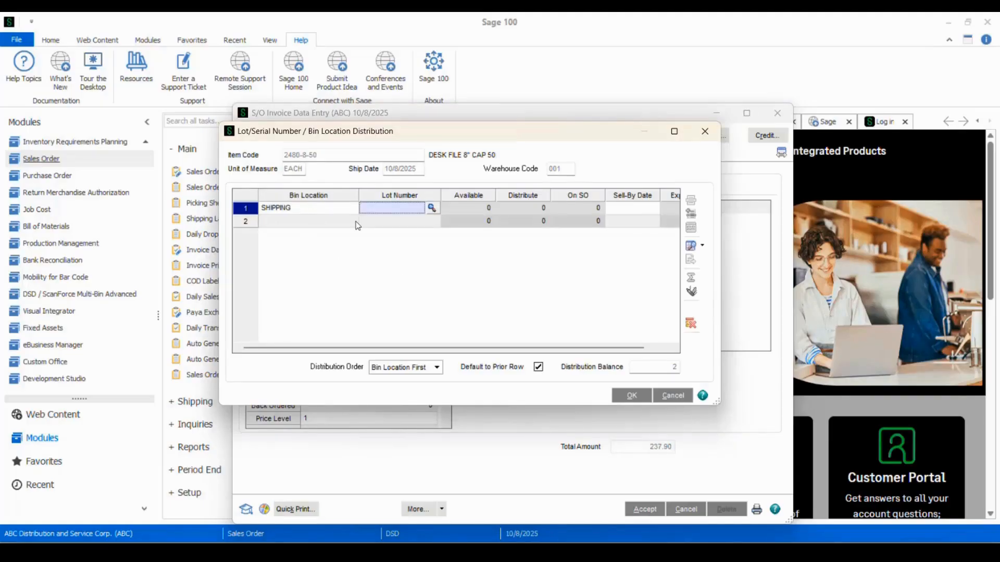
# - Set the distribution order to Lot/Serial First, distribute a quantity of 2 from lot JAN10 in bin C-100-10, and accept the distribution
pyautogui.click(438, 368)
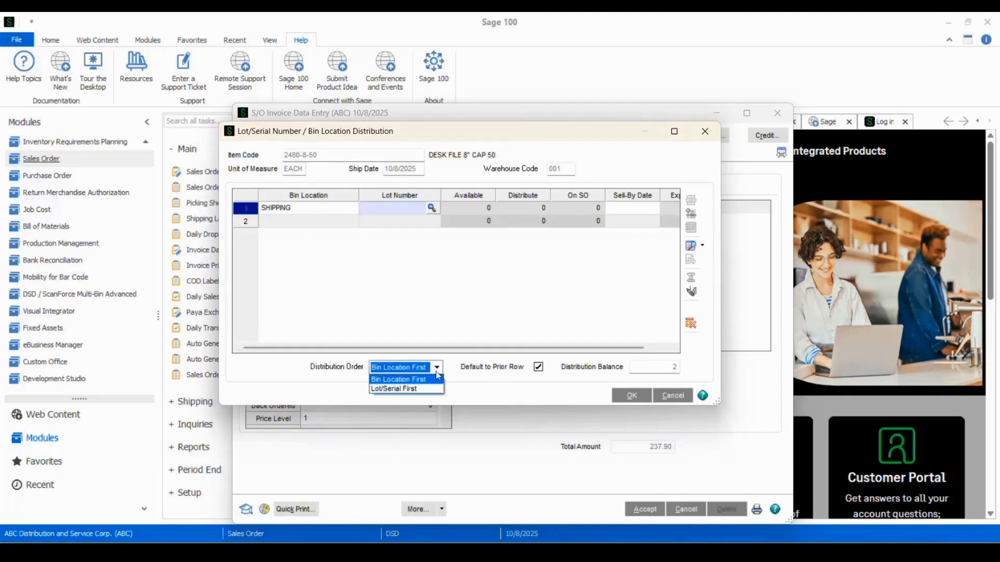
pyautogui.click(436, 388)
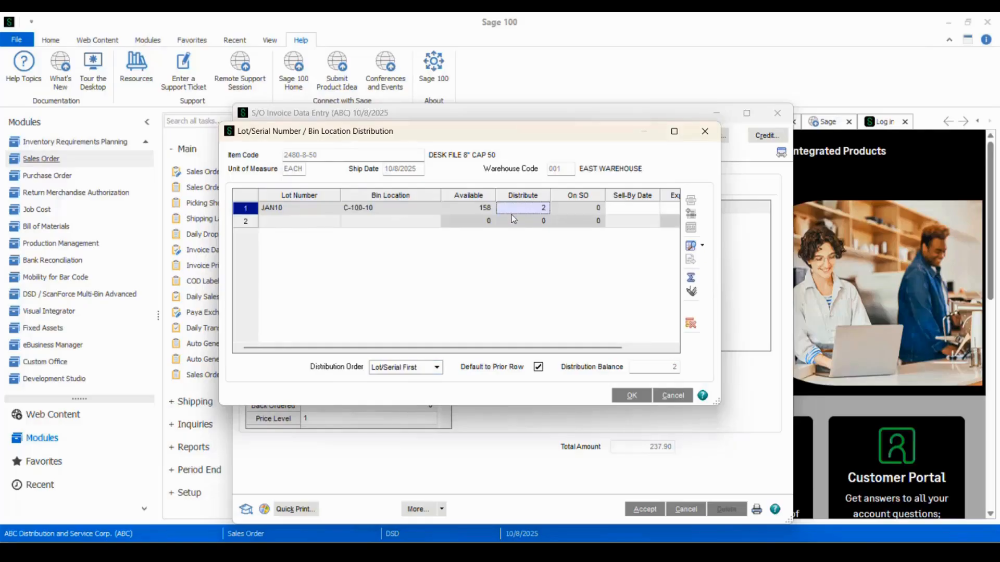
pyautogui.click(632, 396)
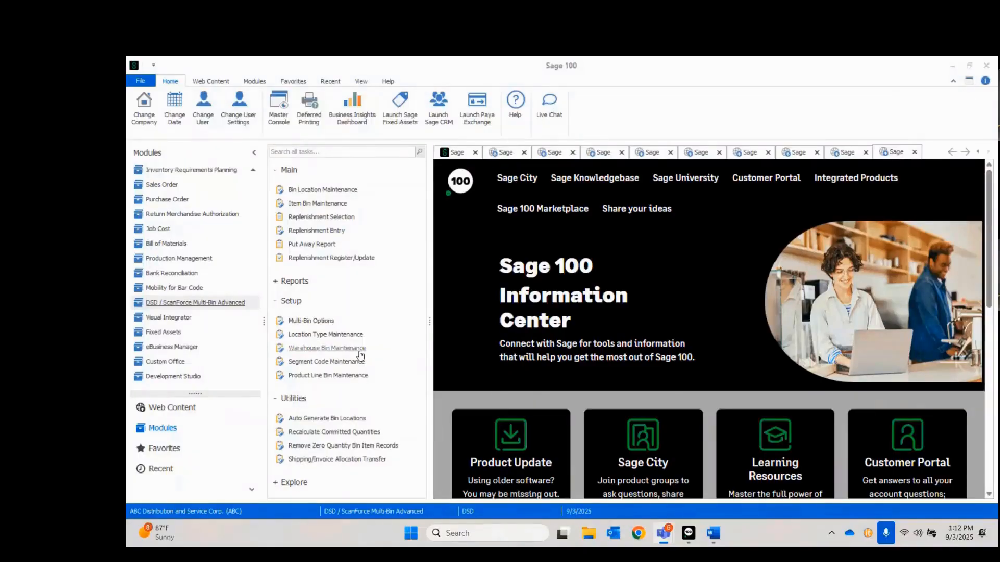
# - Open warehouse 001 in Warehouse Bin Maintenance and examine the auto-allocation settings for PO Receipts, SO Credit Memo / RMA and Replenish / Put Away
pyautogui.click(359, 351)
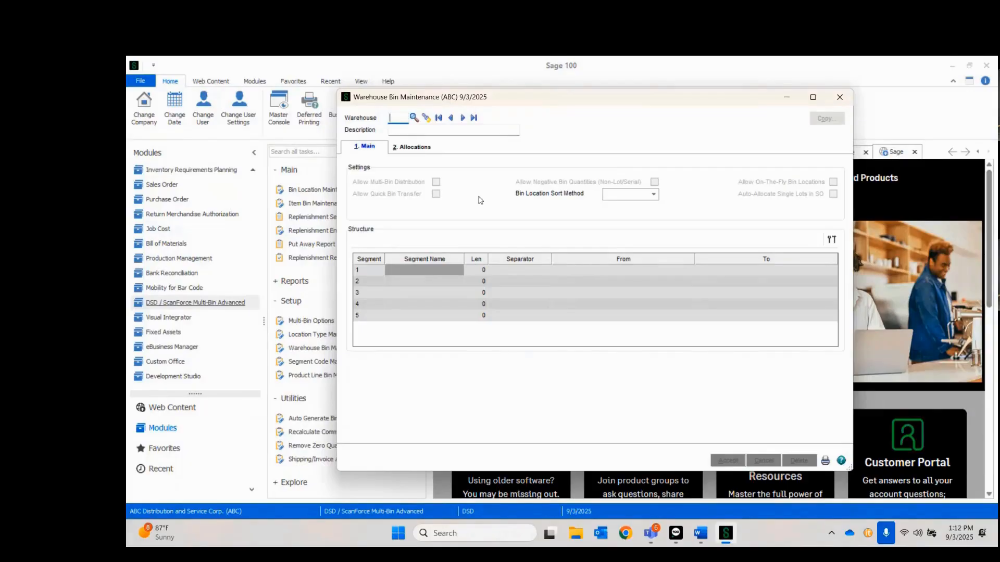
pyautogui.click(463, 119)
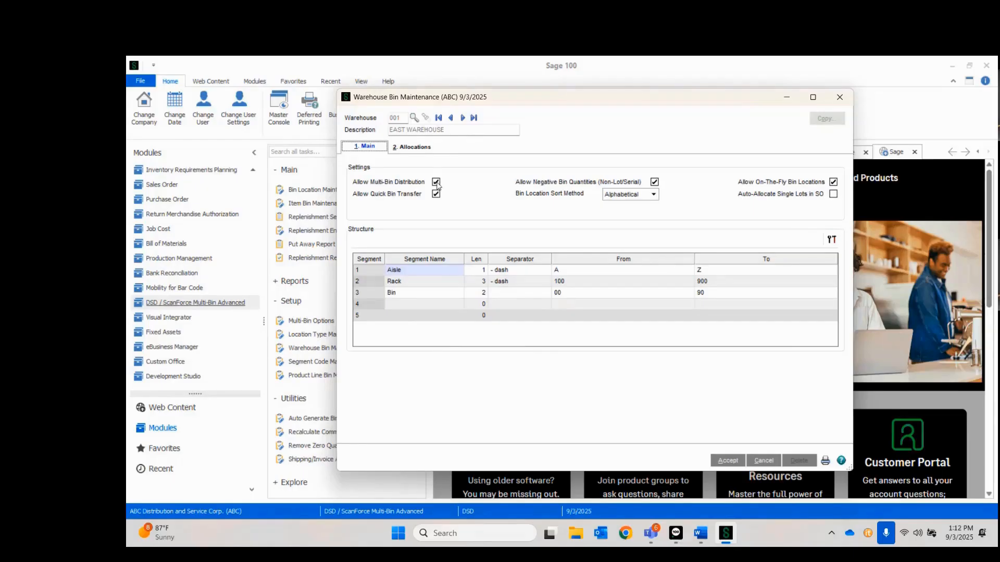
pyautogui.click(414, 147)
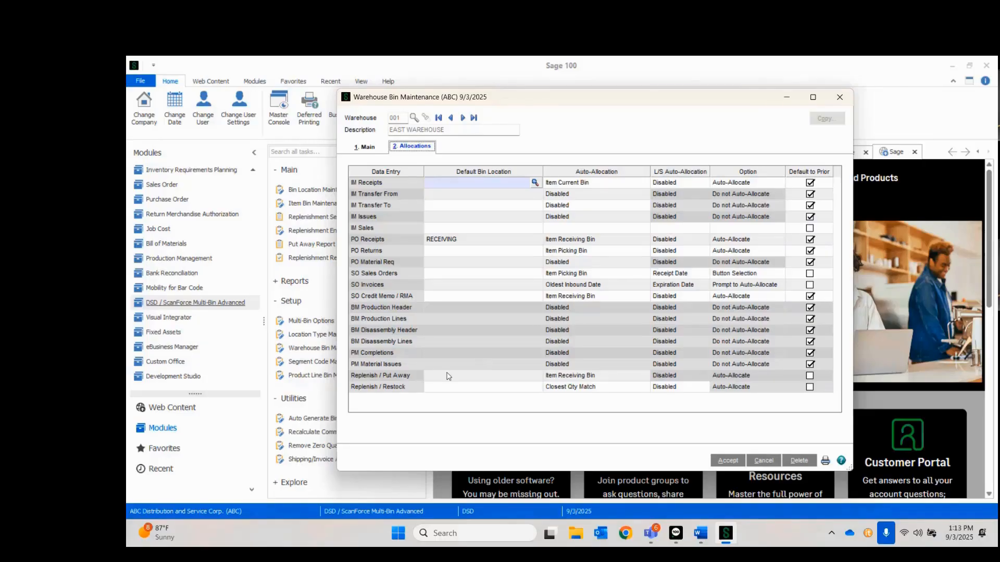
pyautogui.click(556, 240)
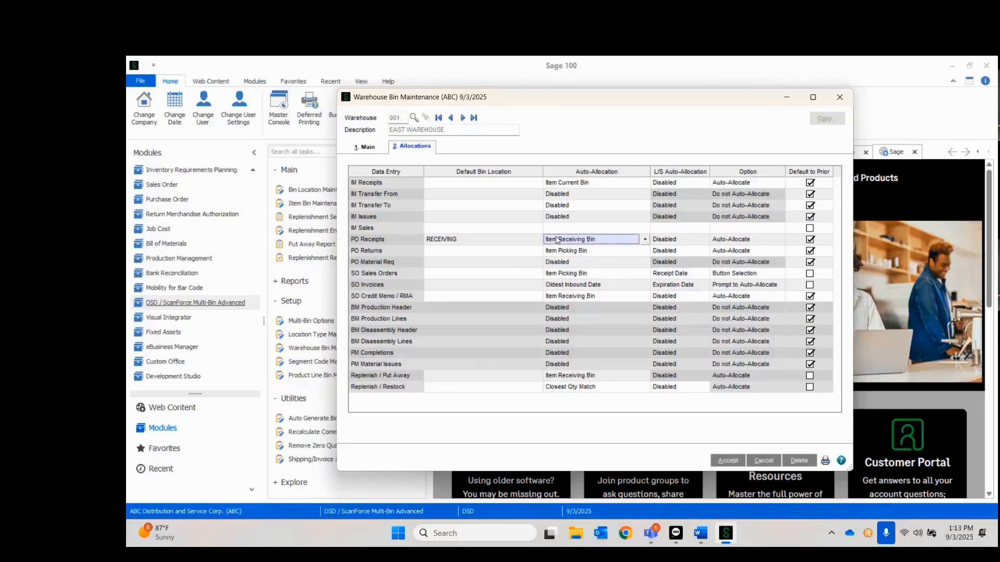
pyautogui.click(550, 298)
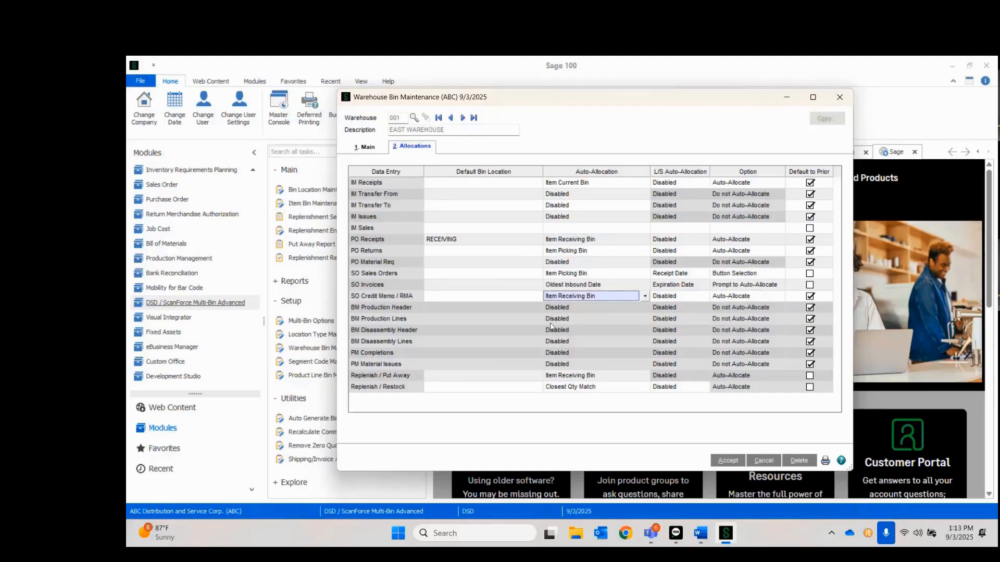
pyautogui.click(567, 376)
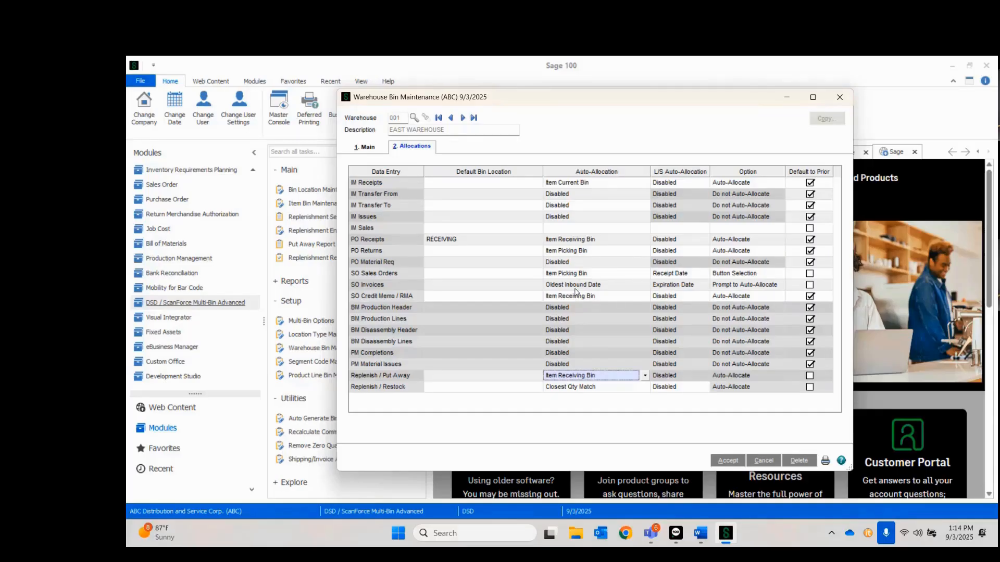
# - Examine the auto-allocation settings of SO Sales Orders, SO Invoices, IM Sales and PM Material Issues for warehouse 001
pyautogui.click(587, 276)
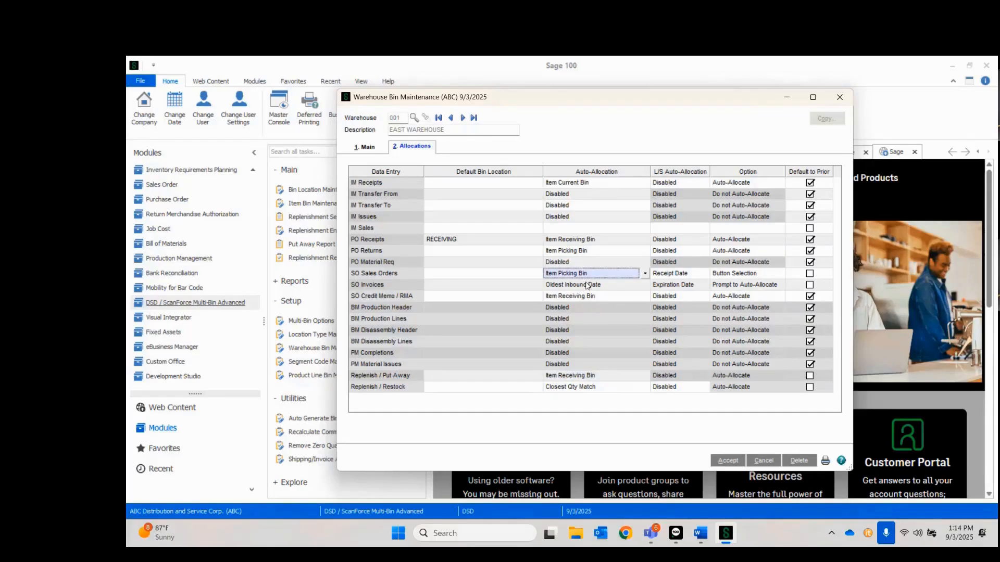
pyautogui.click(588, 285)
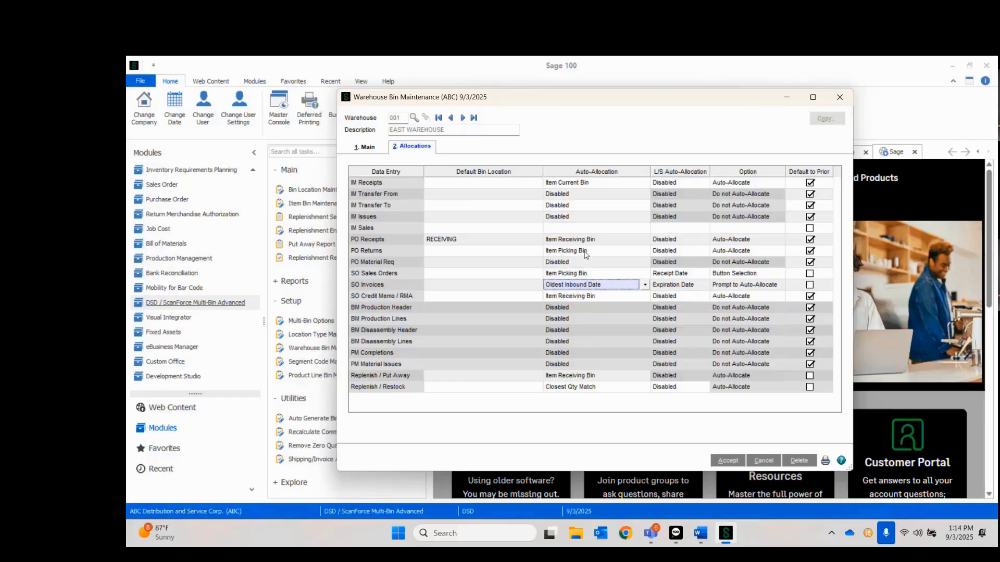
pyautogui.click(575, 228)
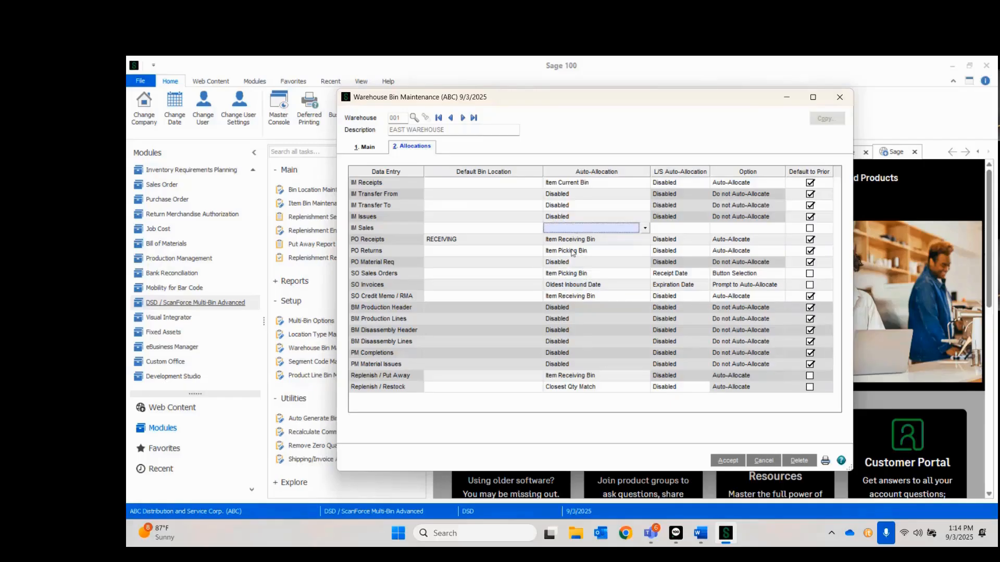
pyautogui.click(572, 364)
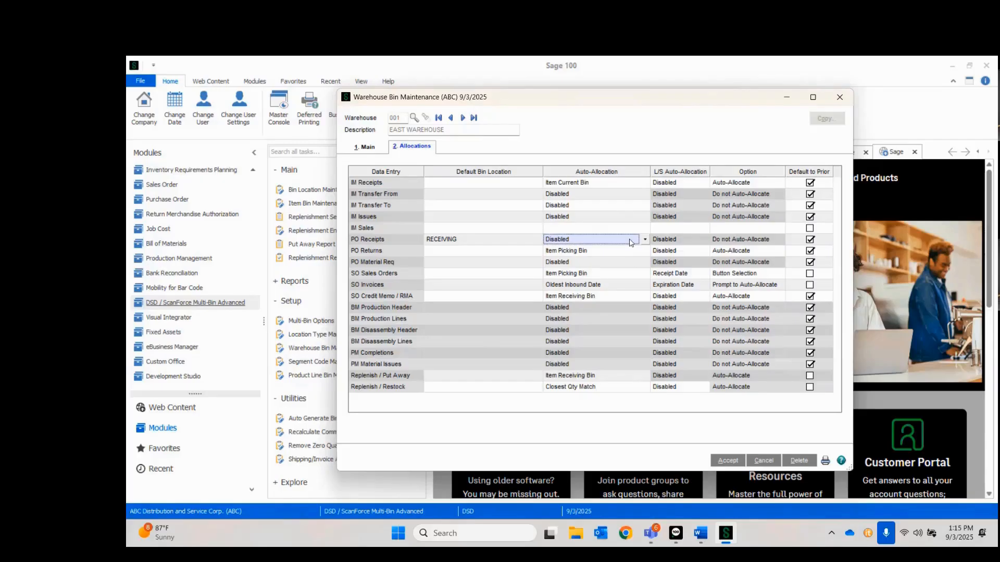
# - Set the PO Receipts auto-allocation to Default Bin Location and review the default bin locations of PO Receipts and Replenish / Put Away
pyautogui.click(645, 240)
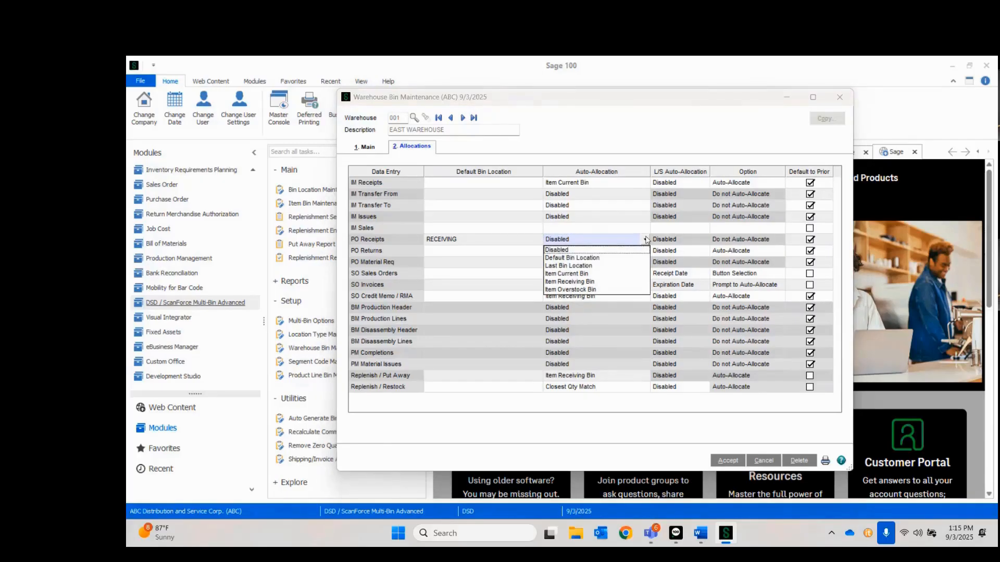
pyautogui.click(628, 253)
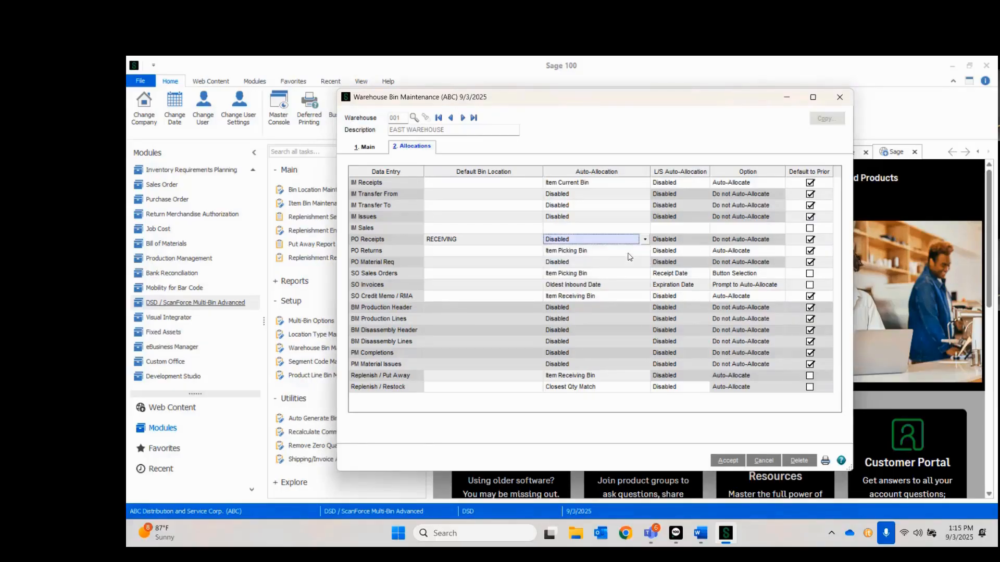
pyautogui.click(645, 239)
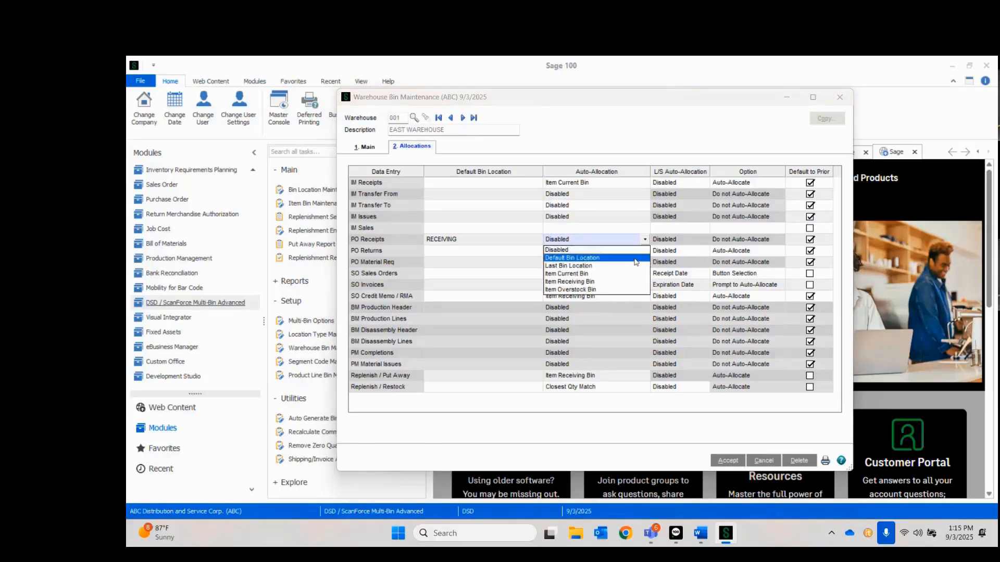
pyautogui.click(577, 255)
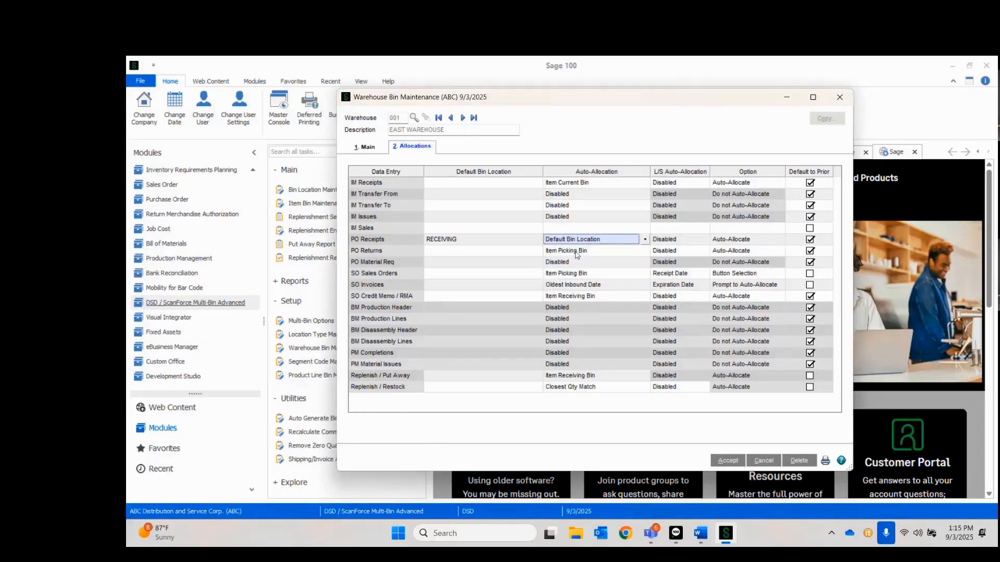
pyautogui.click(513, 243)
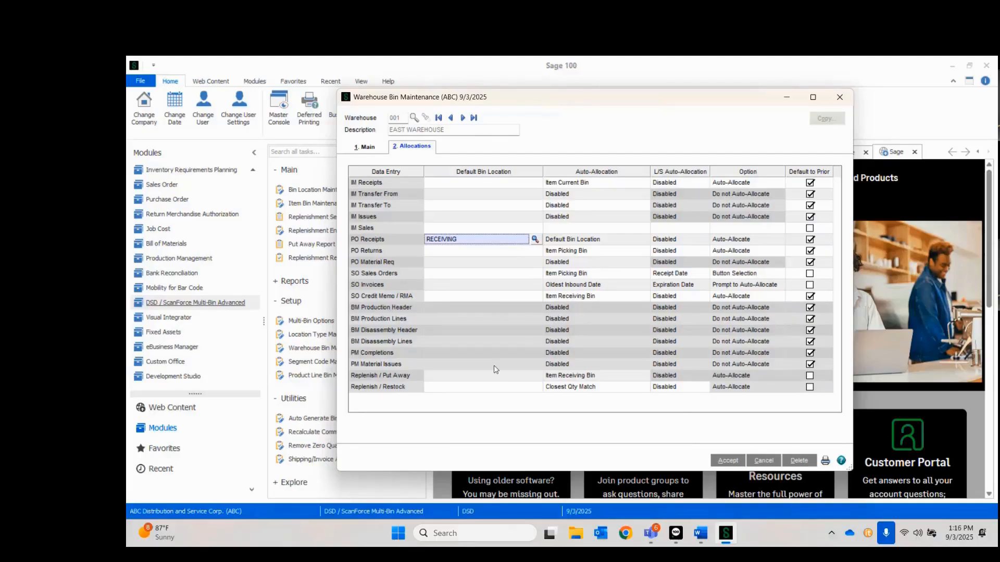
pyautogui.click(502, 378)
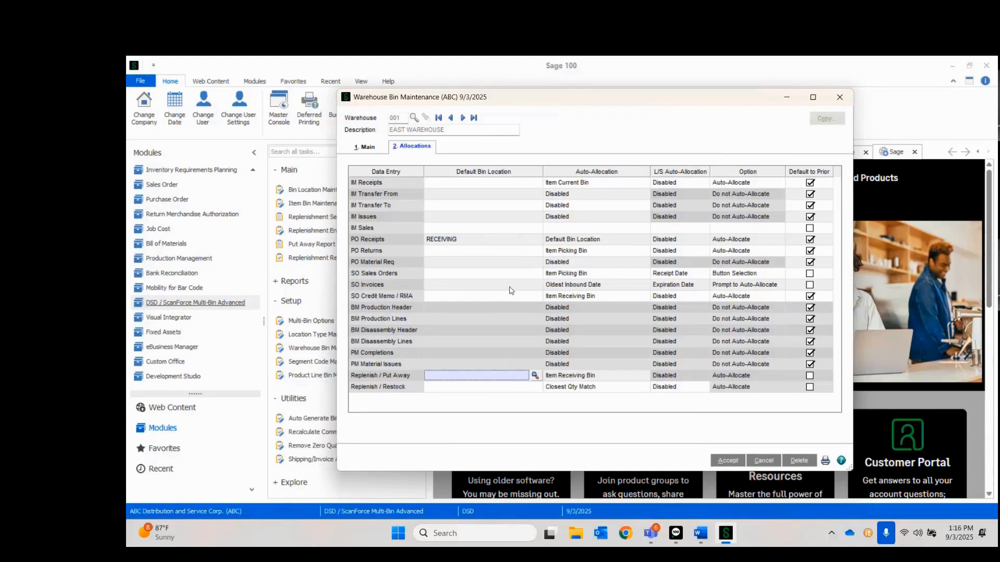
pyautogui.click(519, 243)
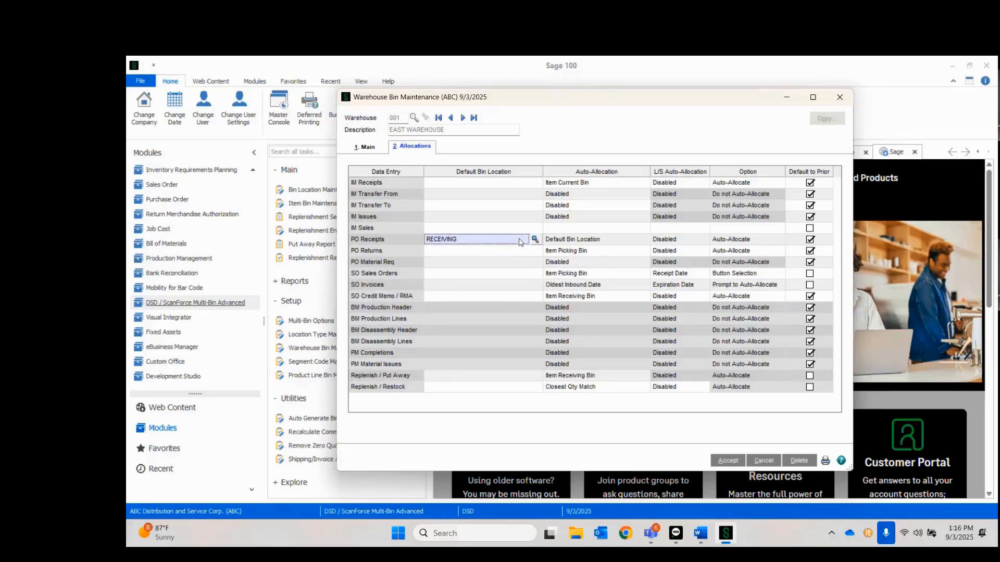
# - Set the PO Receipts auto-allocation to Item Receiving Bin
pyautogui.click(625, 240)
pyautogui.click(645, 240)
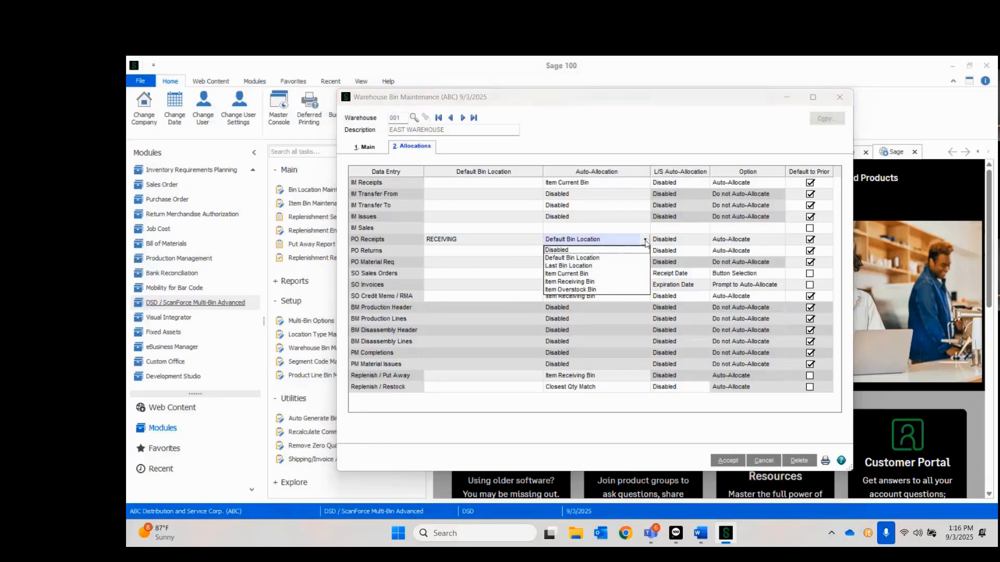
pyautogui.click(593, 283)
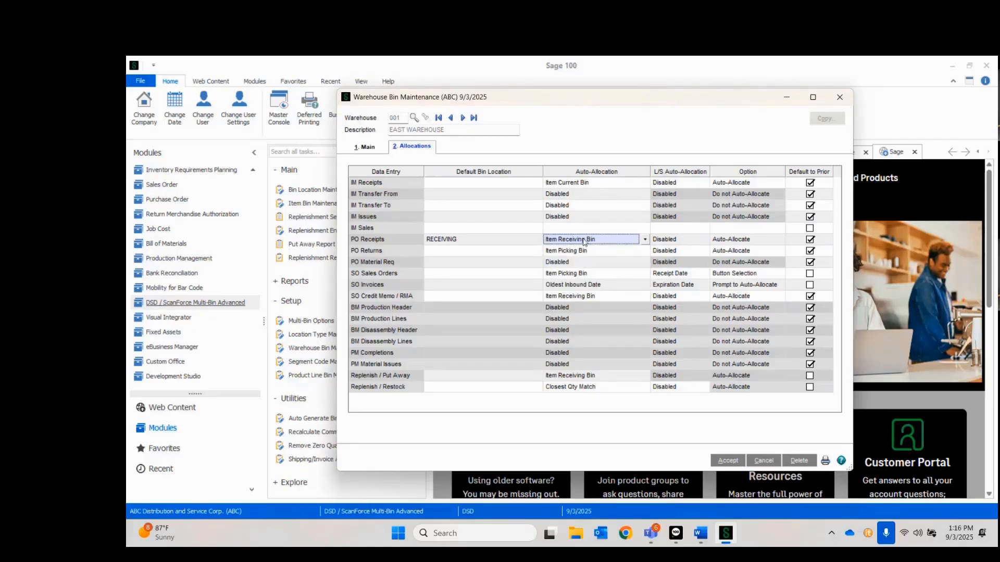
# - Open item 1001-HON-H252 in Item Bin Maintenance and examine its default receiving and overstock bin locations
pyautogui.moveTo(547, 105); pyautogui.dragTo(644, 114)
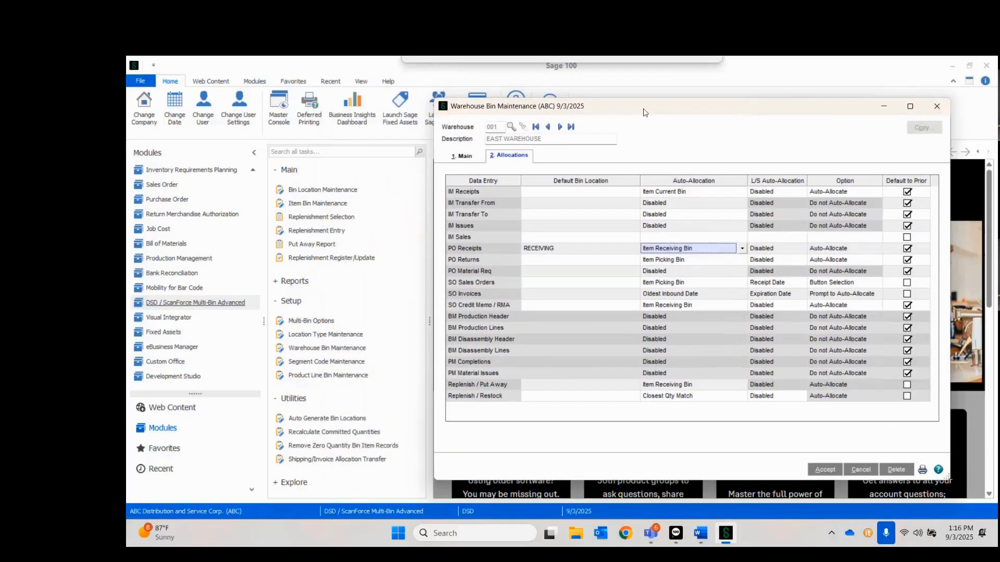
pyautogui.click(343, 206)
pyautogui.click(366, 118)
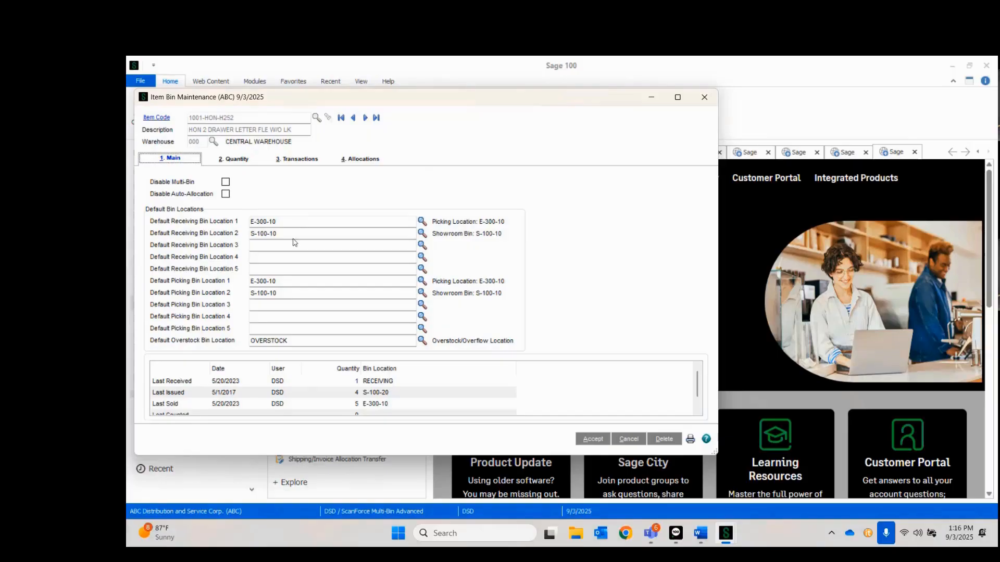
pyautogui.click(261, 339)
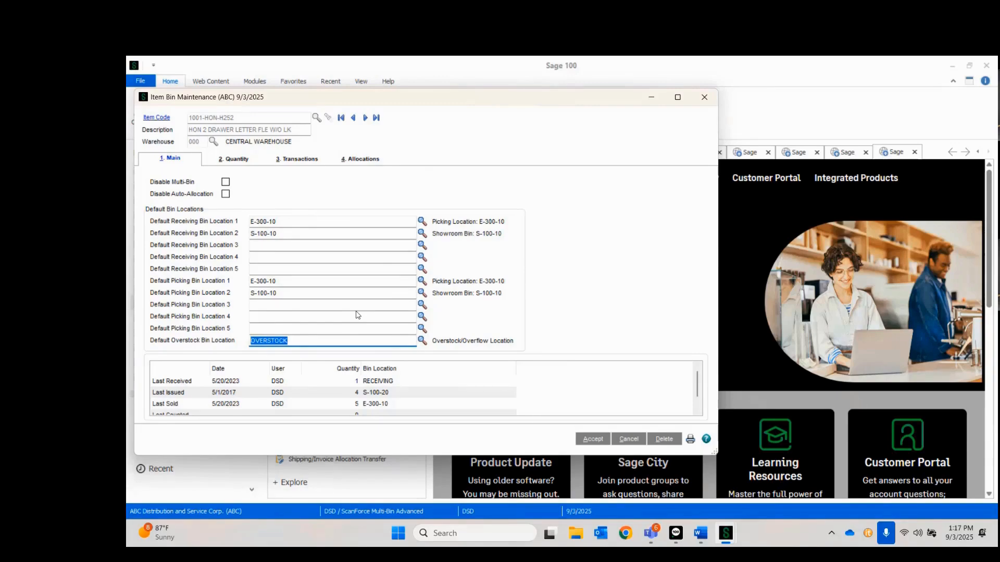
pyautogui.click(288, 219)
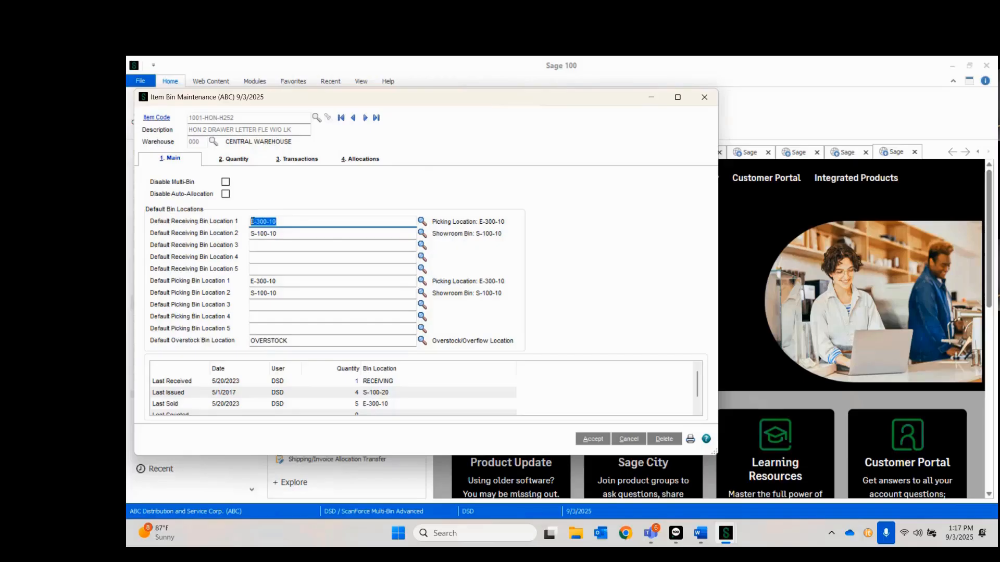
pyautogui.click(286, 233)
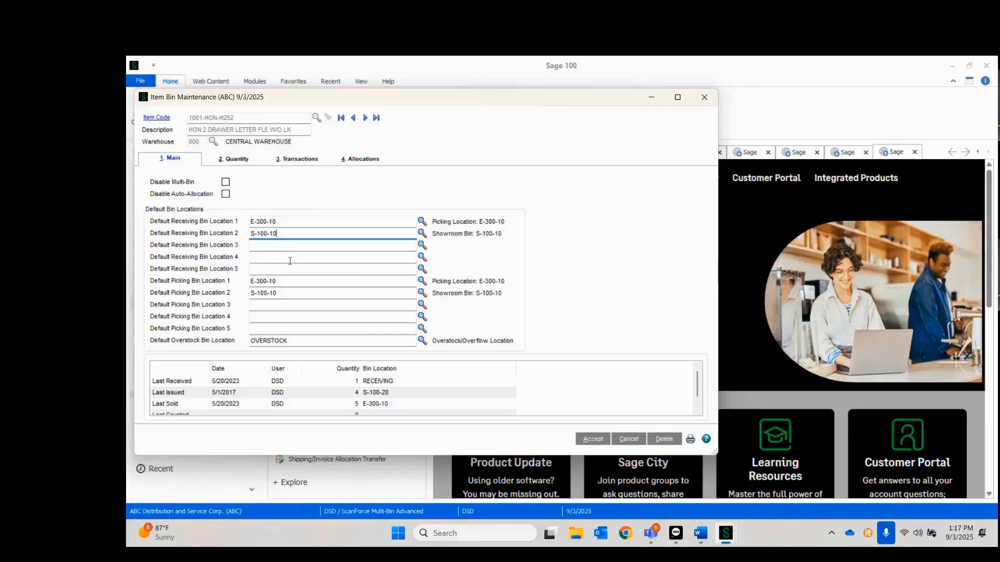
pyautogui.click(291, 342)
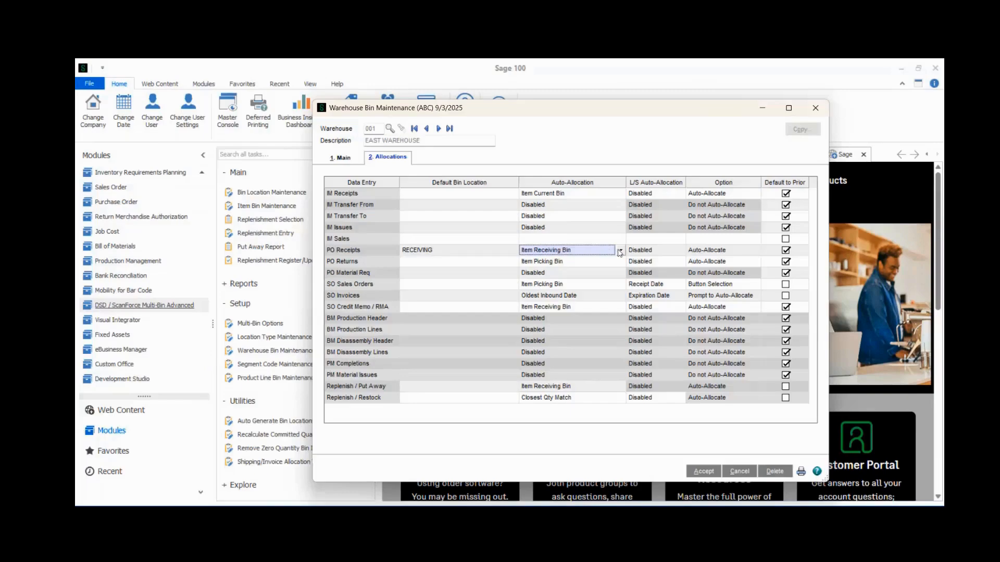
# - Try Last Bin Location, Item Current Bin and Item Overstock Bin as the PO Receipts auto-allocation for warehouse 001
pyautogui.click(620, 251)
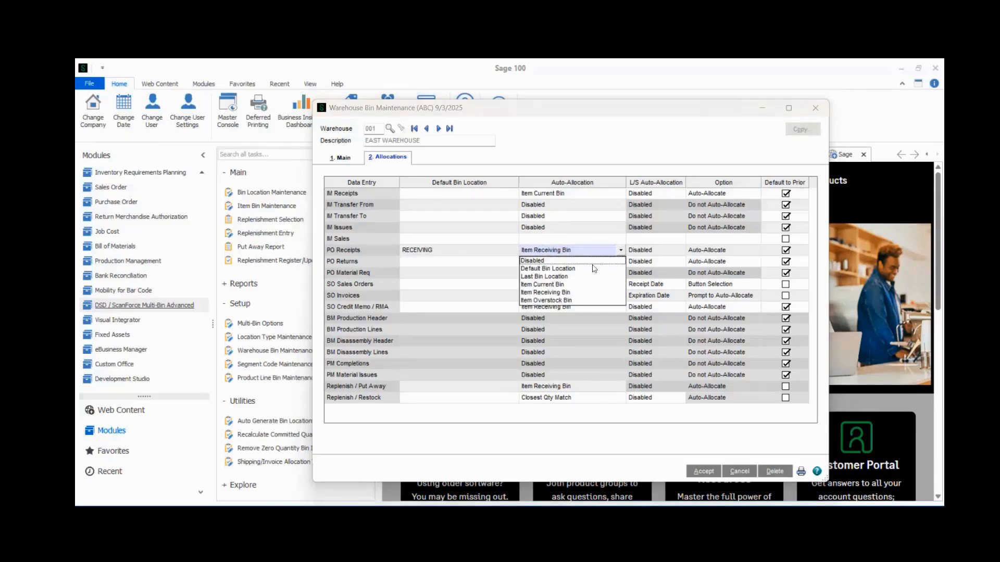
pyautogui.click(582, 279)
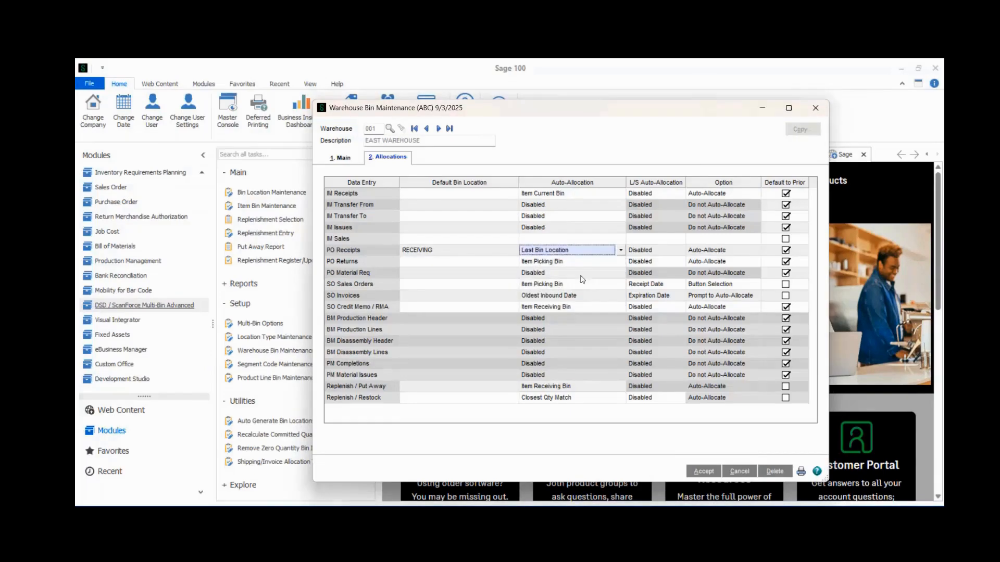
pyautogui.click(620, 250)
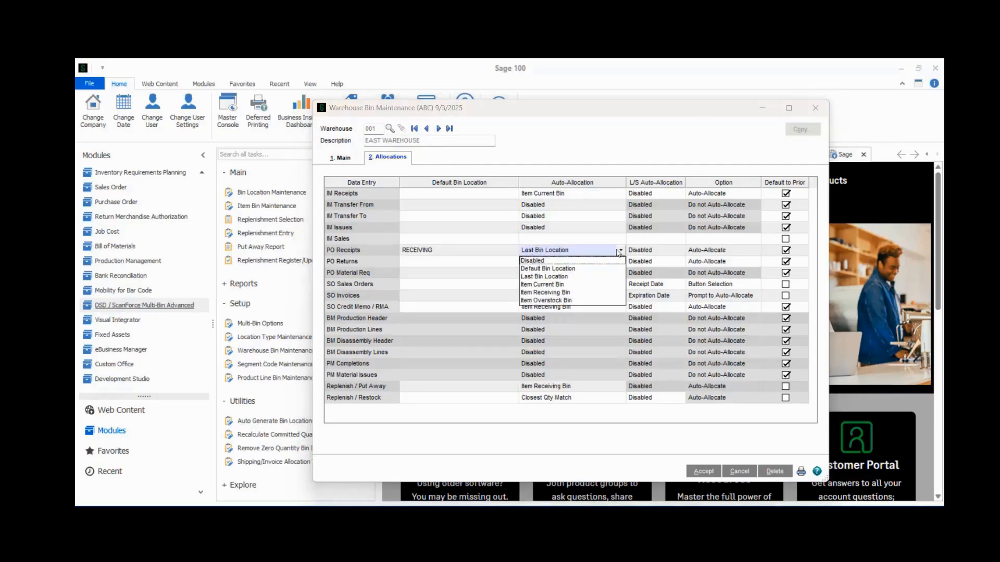
pyautogui.click(592, 285)
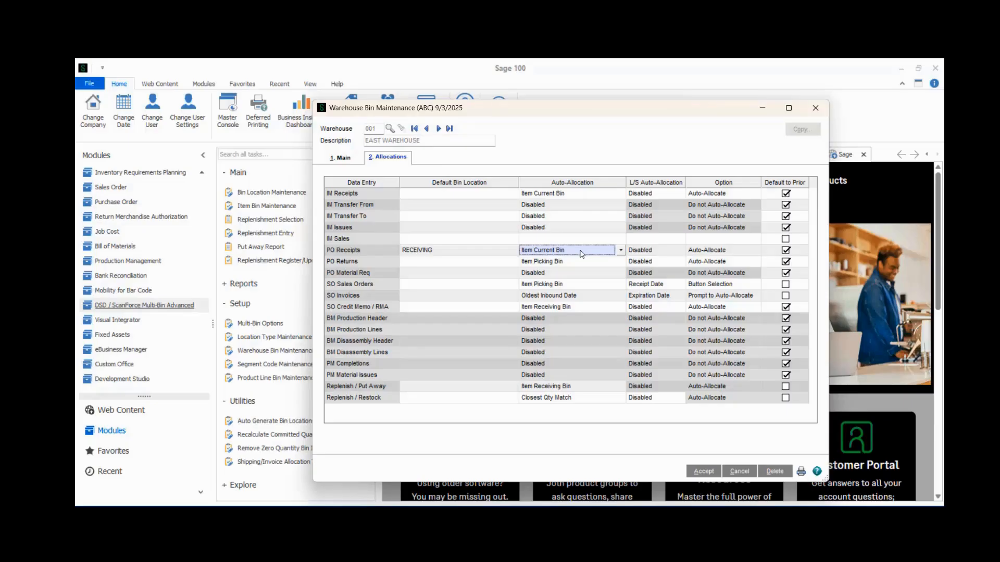
pyautogui.click(620, 250)
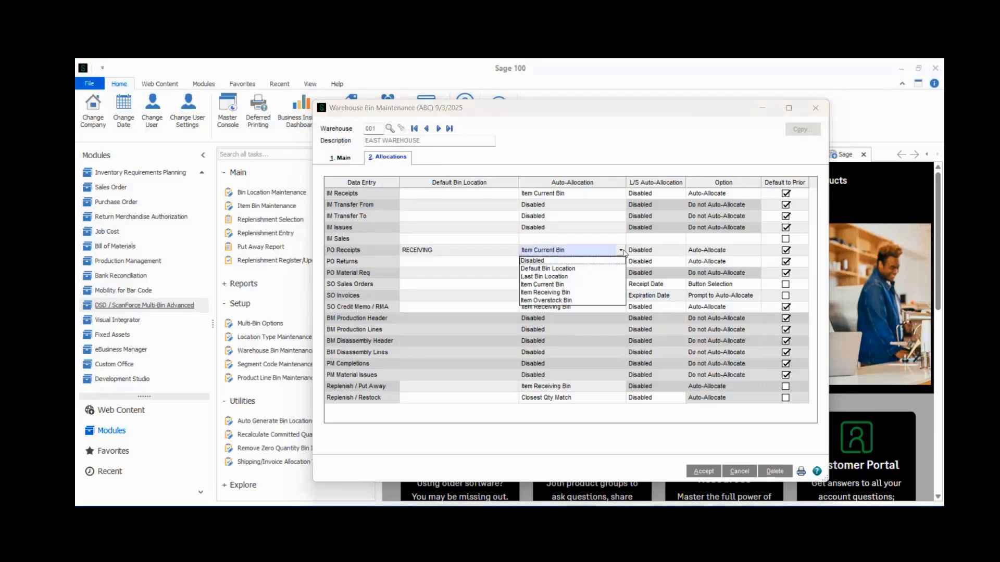
pyautogui.click(576, 301)
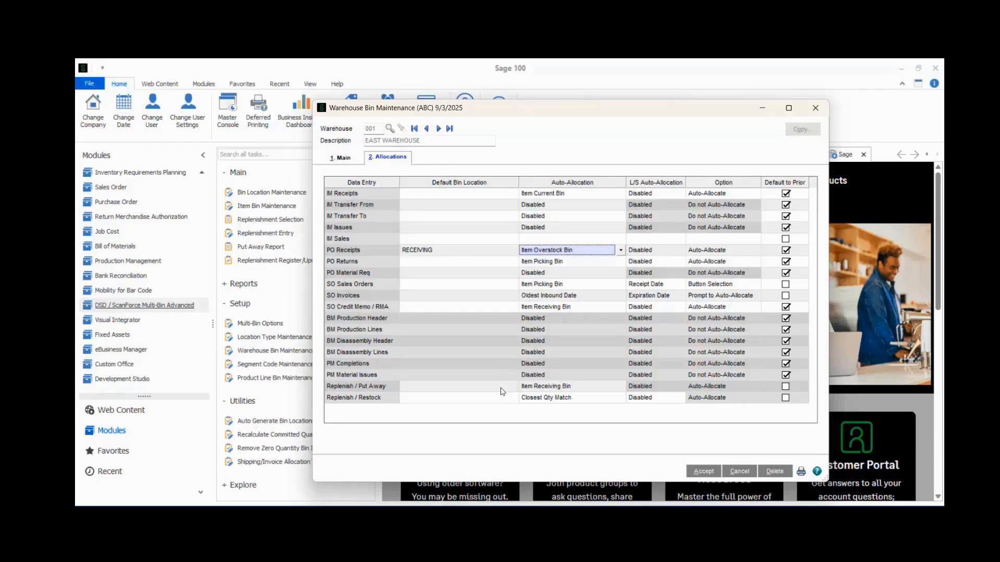
pyautogui.scroll(-1, 591, 254)
# - Set the SO Invoices auto-allocation to Default Bin and assign SHIPPING as its default bin location
pyautogui.click(587, 296)
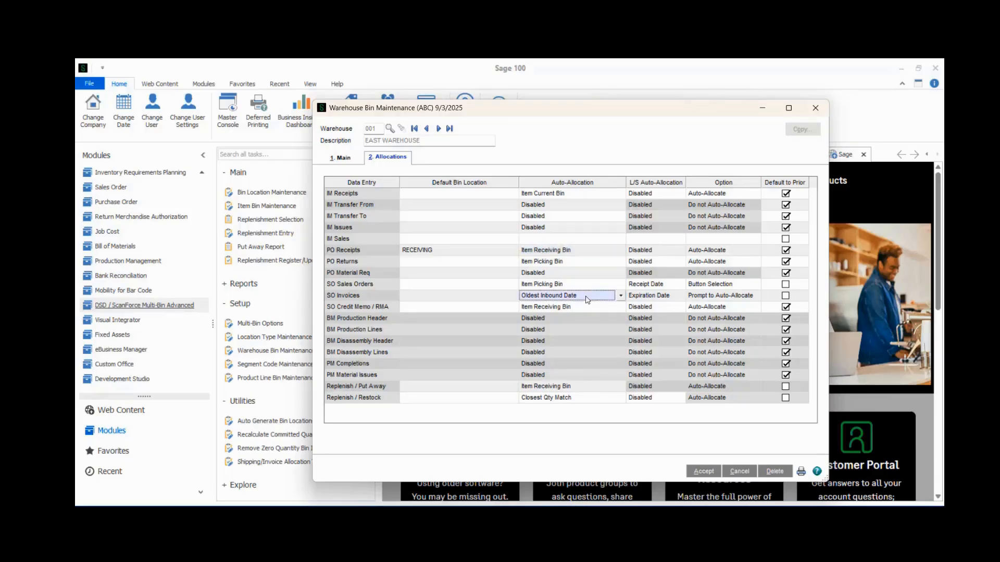
pyautogui.click(621, 296)
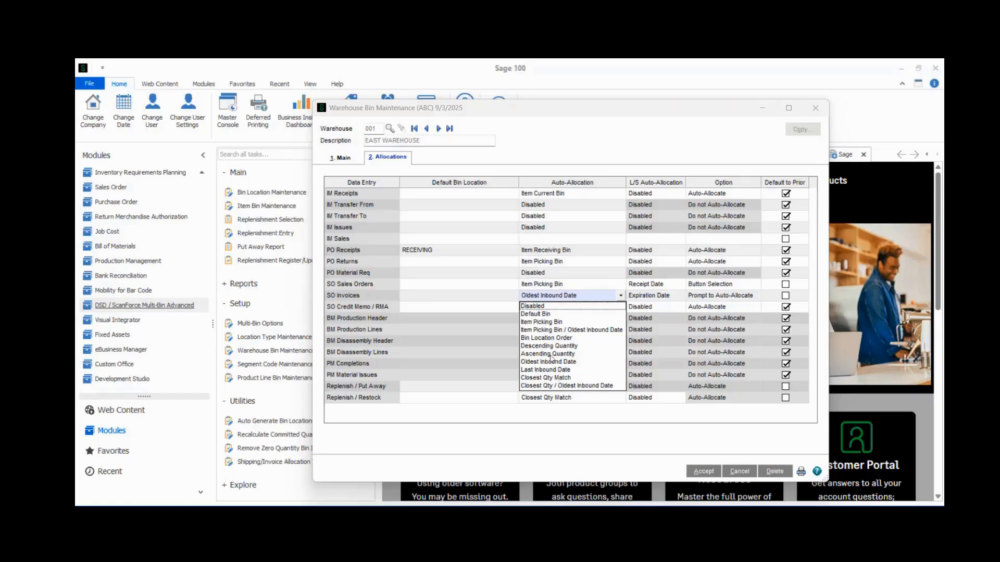
pyautogui.click(543, 315)
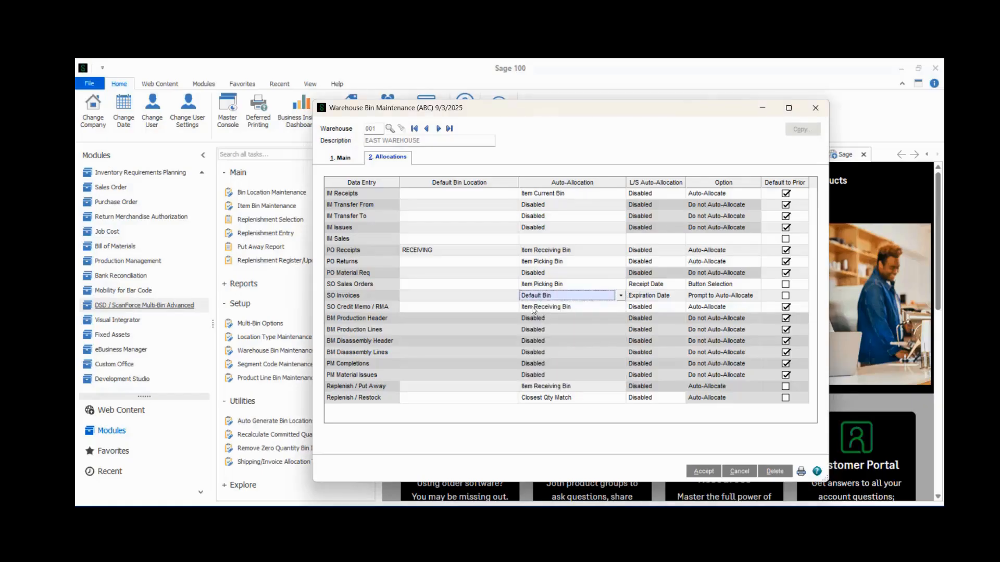
pyautogui.click(494, 299)
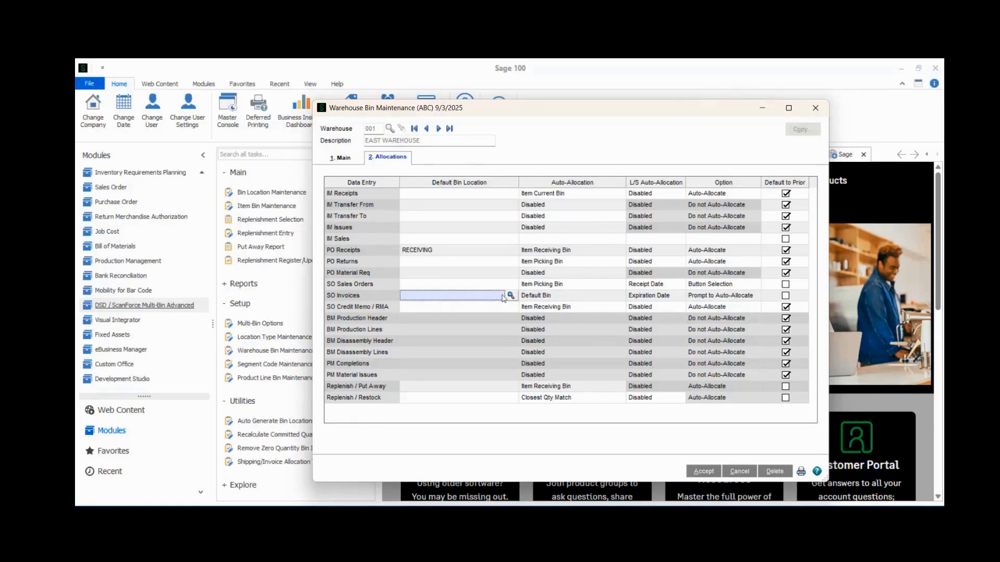
pyautogui.click(510, 296)
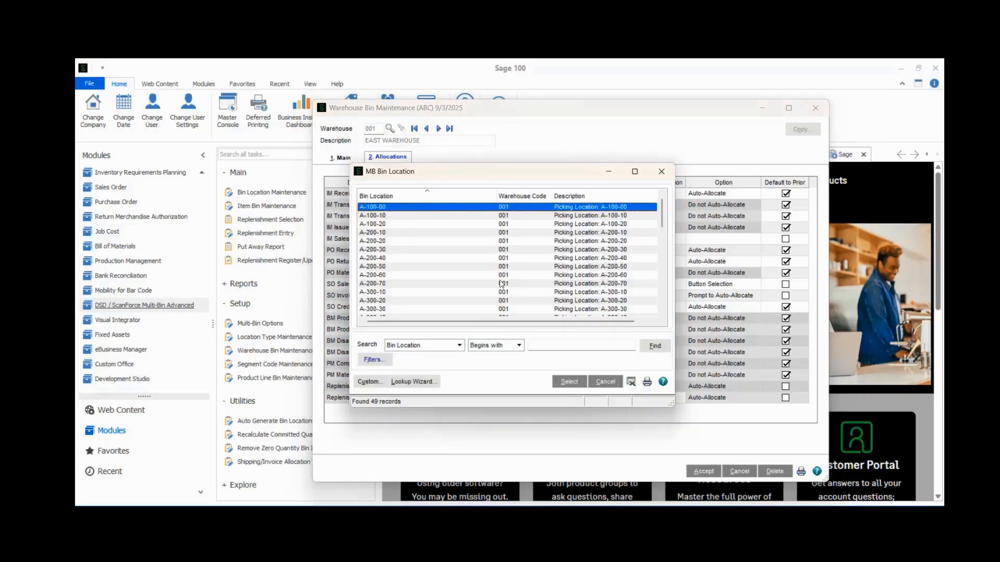
pyautogui.scroll(-10, 501, 284)
pyautogui.doubleClick(471, 309)
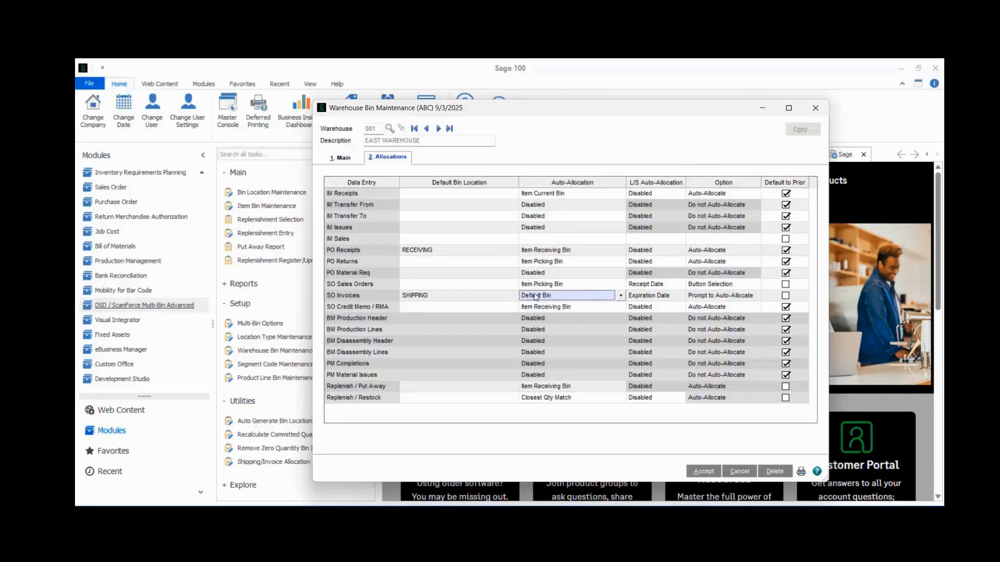
# - Set the SO Invoices auto-allocation to Item Picking Bin and review item 1001-HON-H252's default receiving and picking bin locations
pyautogui.click(621, 296)
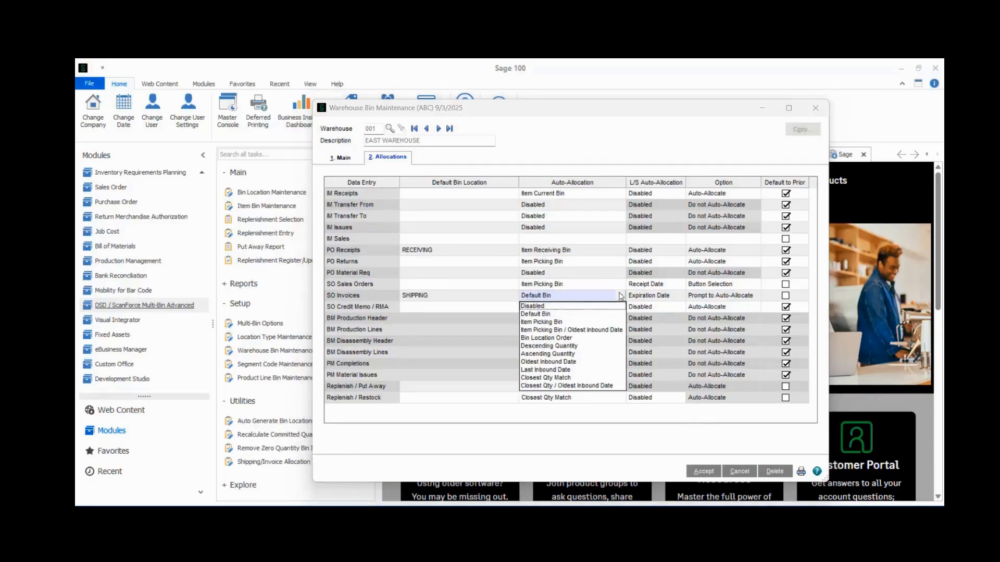
pyautogui.click(559, 323)
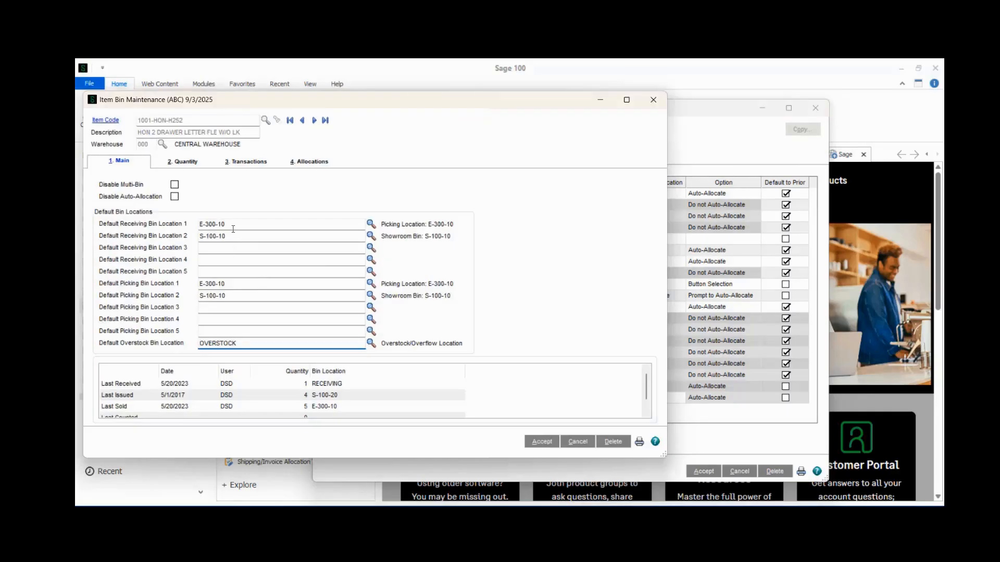
pyautogui.click(233, 226)
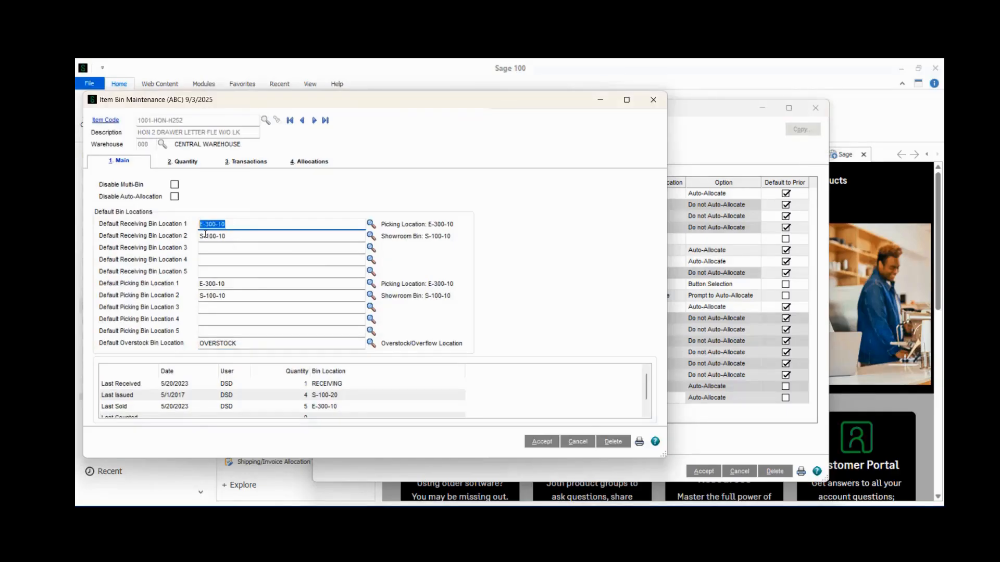
pyautogui.click(230, 285)
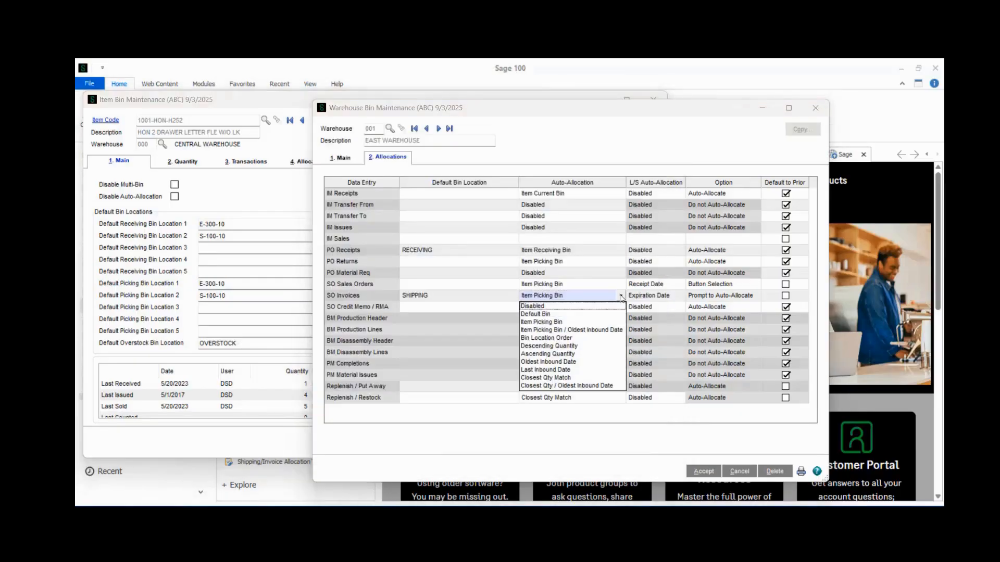
# - Try Item Picking Bin / Oldest Inbound Date, Bin Location Order and Descending Quantity as the SO Invoices auto-allocation for warehouse 001
pyautogui.click(568, 331)
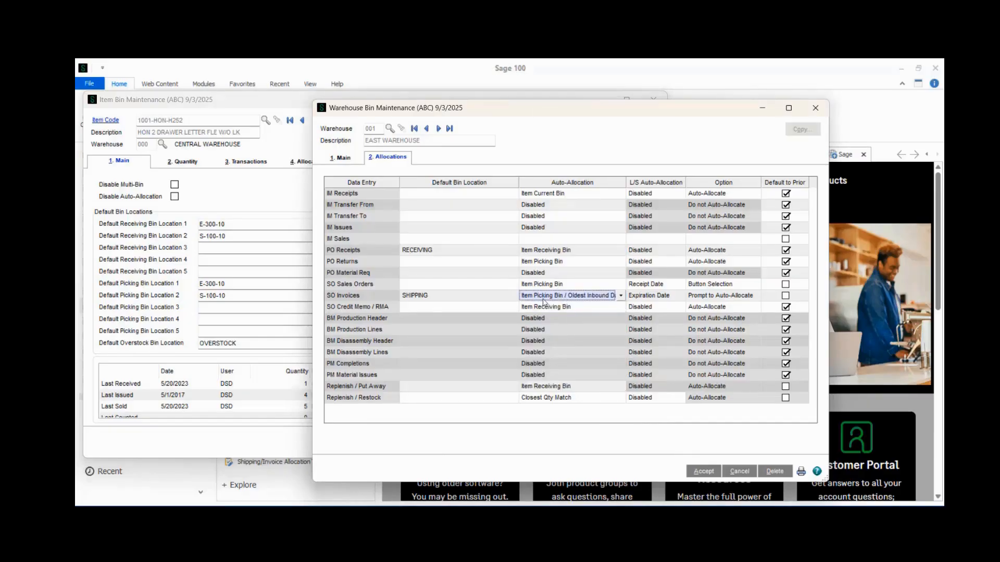
pyautogui.click(620, 296)
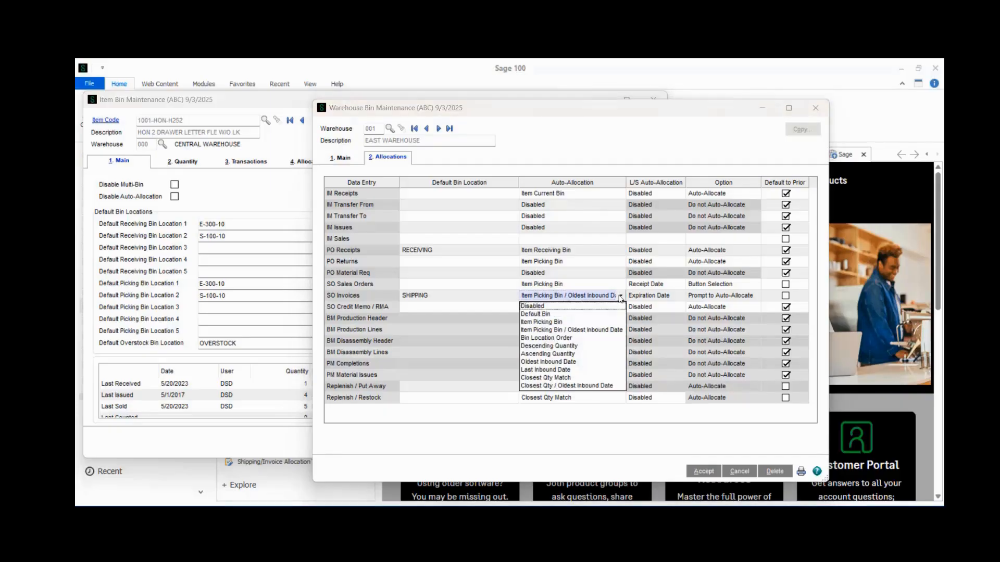
pyautogui.click(561, 339)
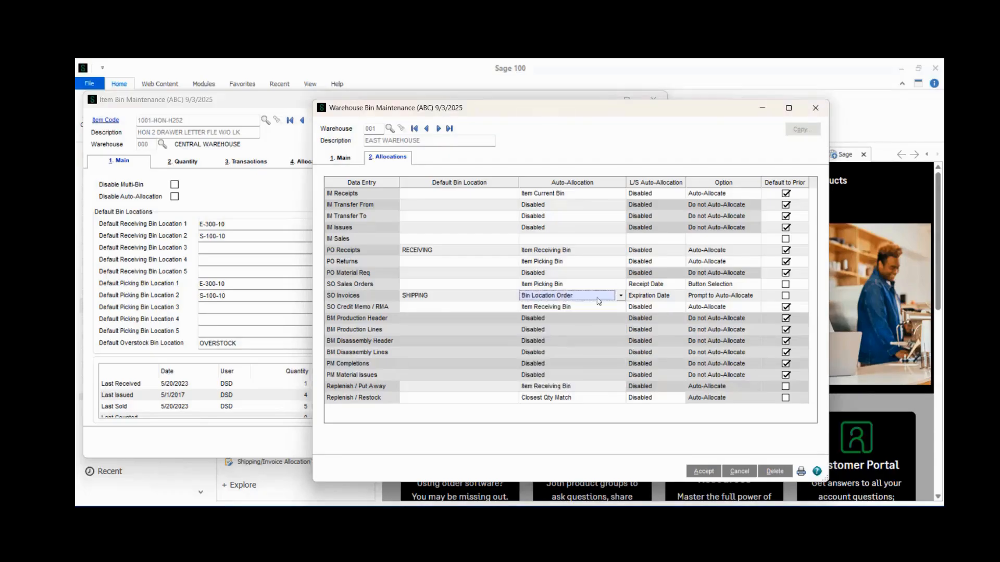
pyautogui.click(622, 296)
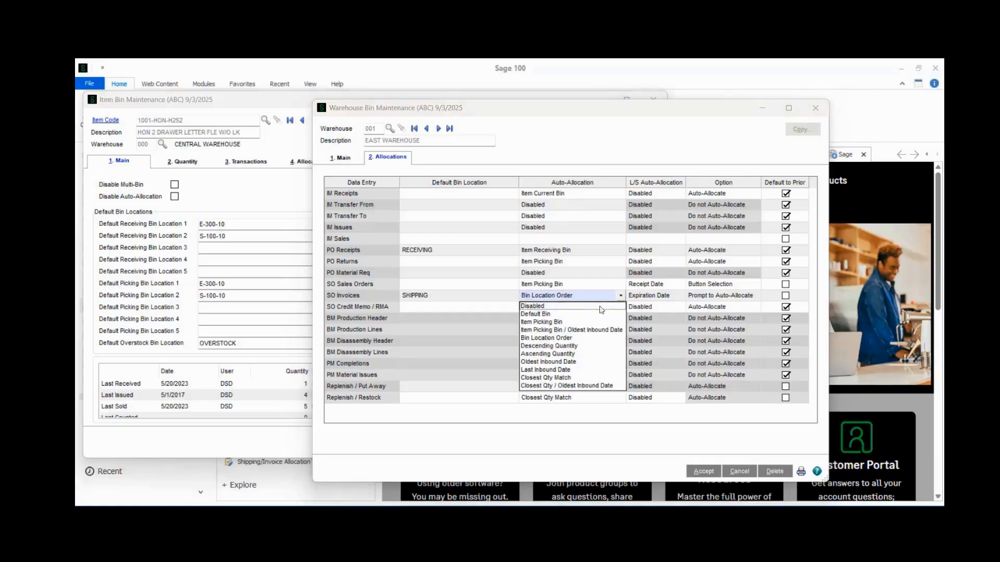
pyautogui.click(563, 346)
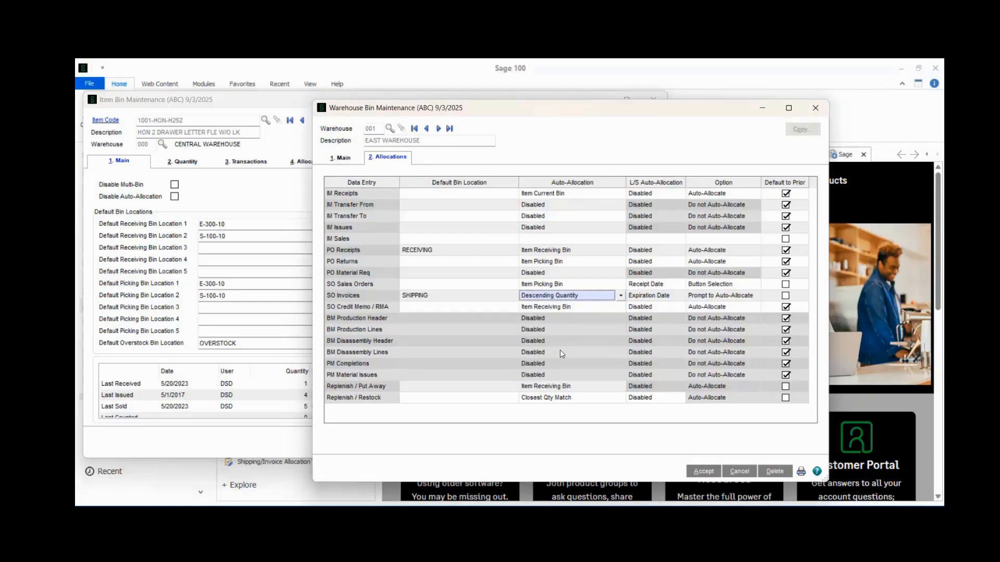
# - Try Oldest Inbound Date and Last Inbound Date as the SO Invoices auto-allocation
pyautogui.click(620, 296)
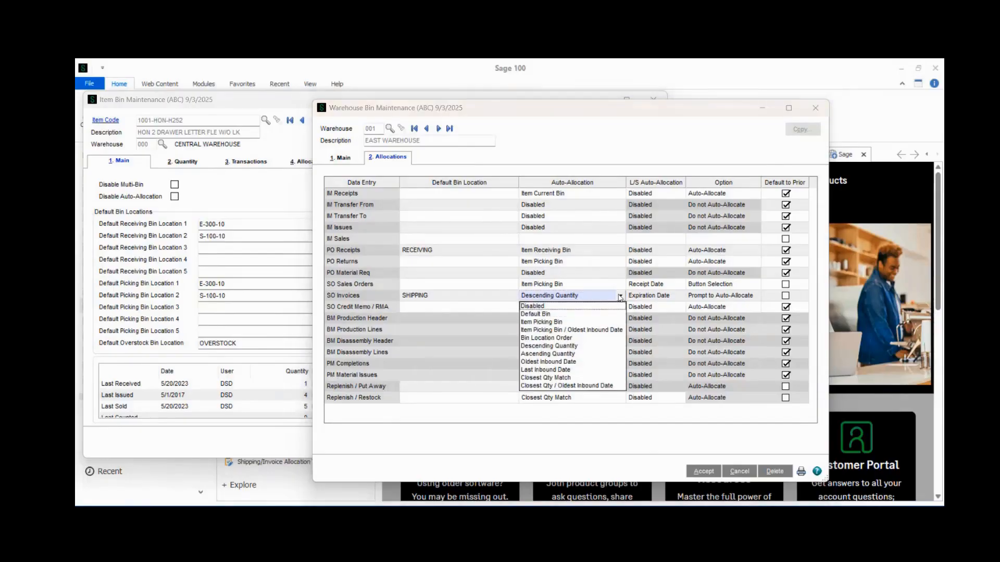
pyautogui.click(571, 361)
pyautogui.click(620, 295)
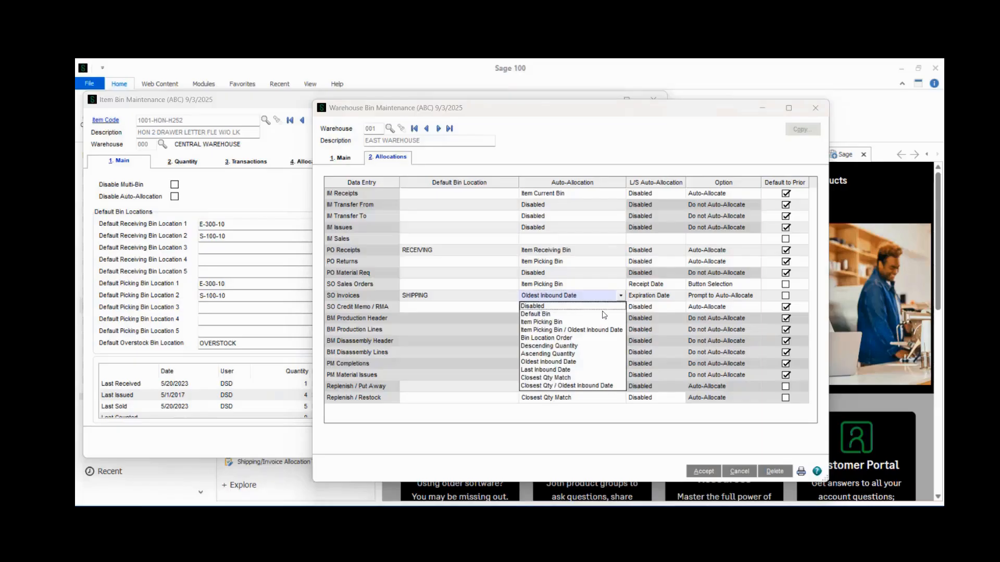
pyautogui.click(570, 370)
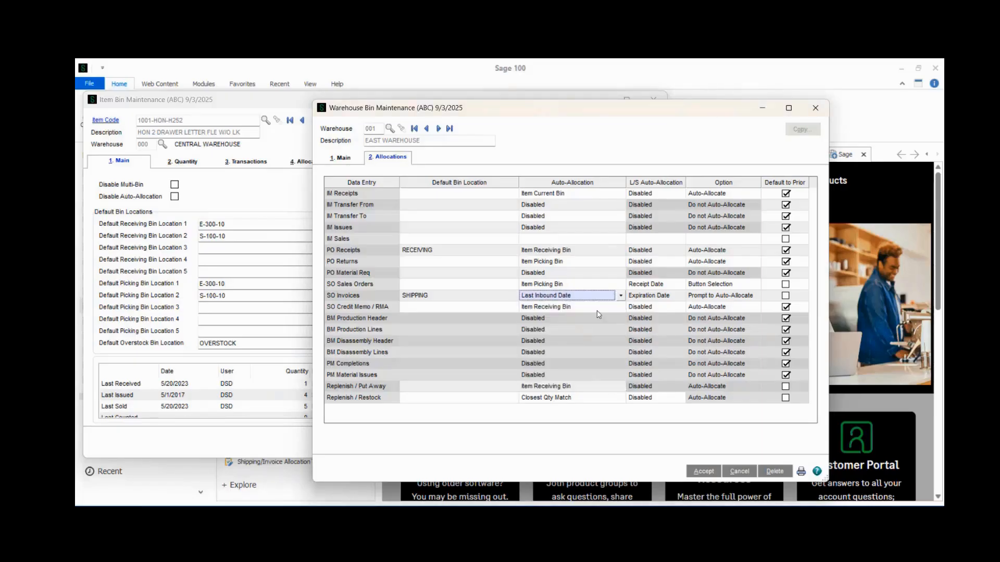
# - Try Closest Qty Match for SO Invoices and set its auto-allocation to Closest Qty / Oldest Inbound Date
pyautogui.click(620, 295)
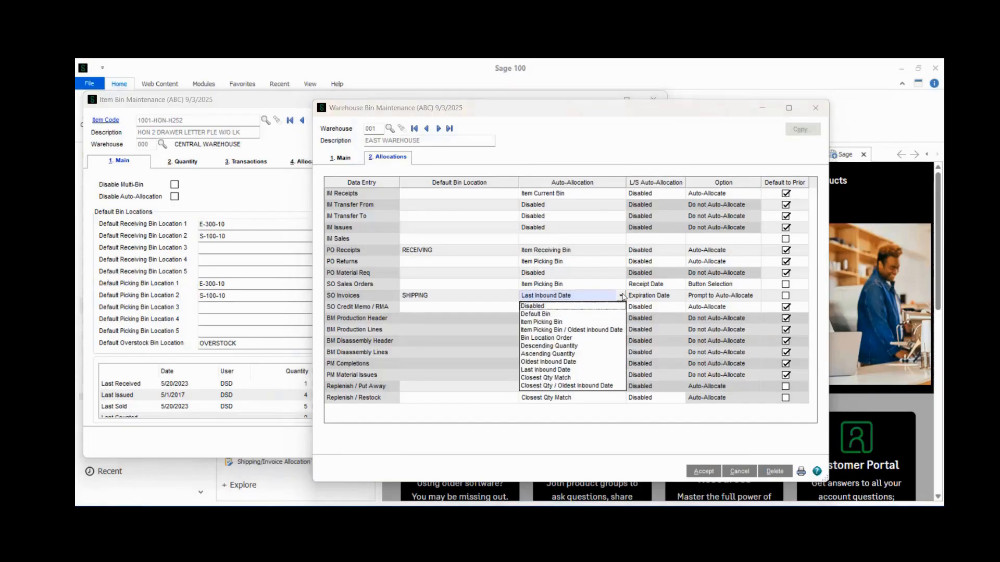
pyautogui.click(568, 378)
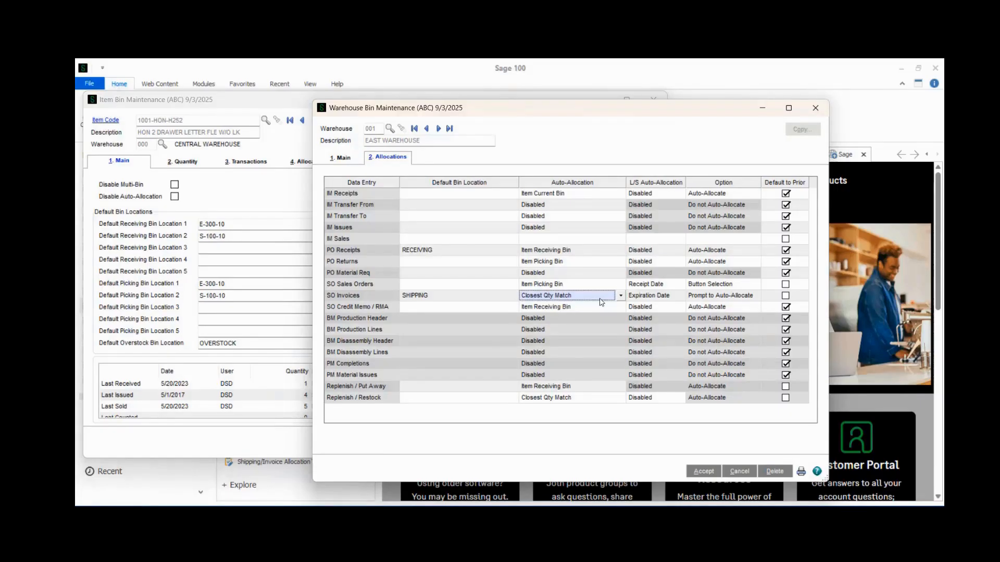
pyautogui.click(621, 296)
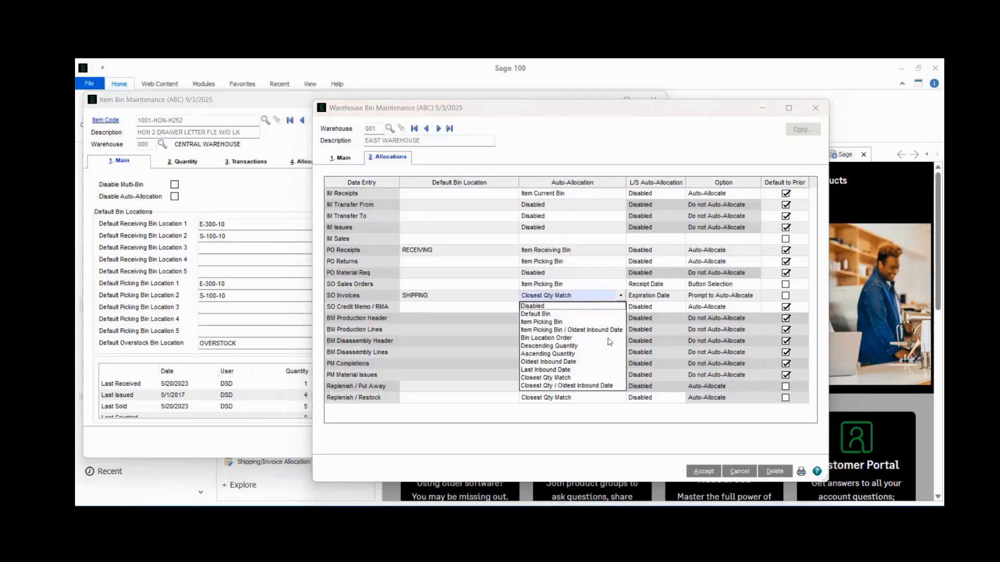
pyautogui.click(600, 386)
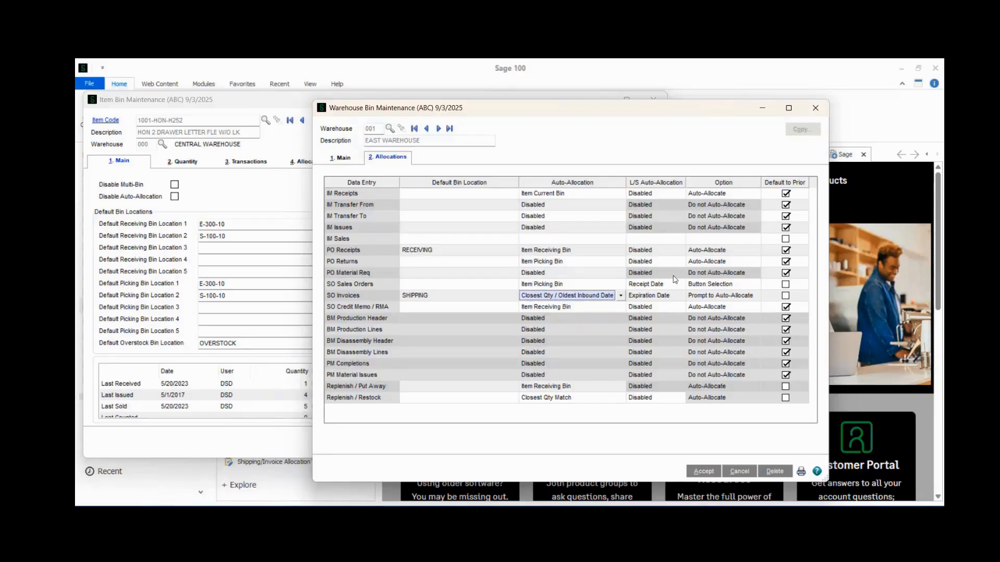
# - Try Disabled and Receipt Date as the L/S auto-allocation for SO Sales Orders and bring up its choices again
pyautogui.click(674, 281)
pyautogui.click(680, 284)
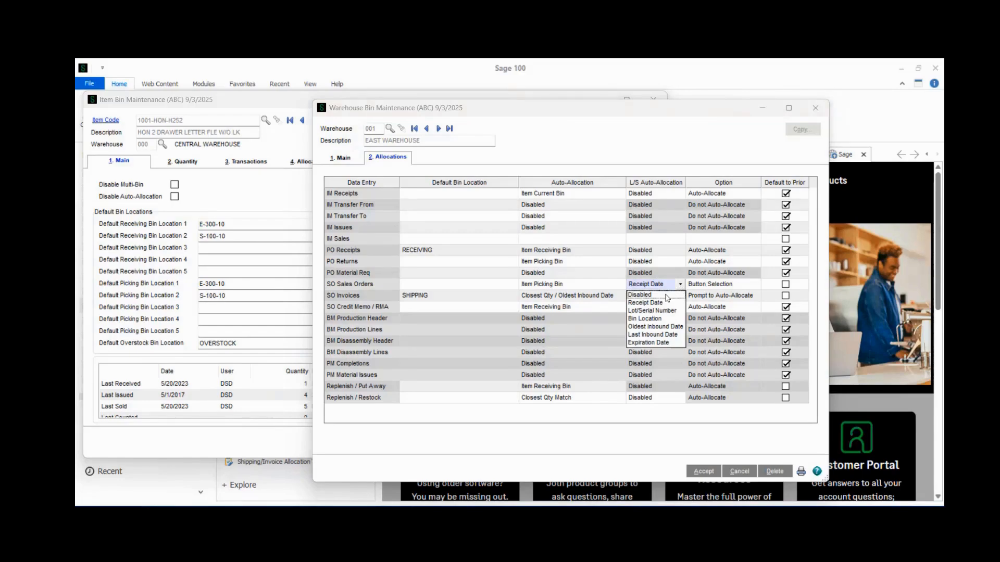
pyautogui.click(666, 295)
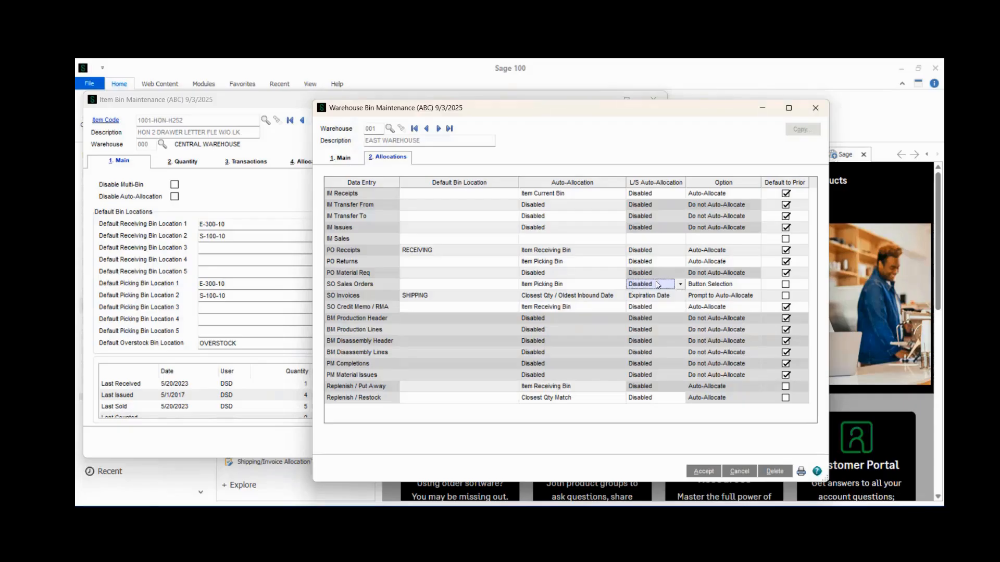
pyautogui.click(681, 284)
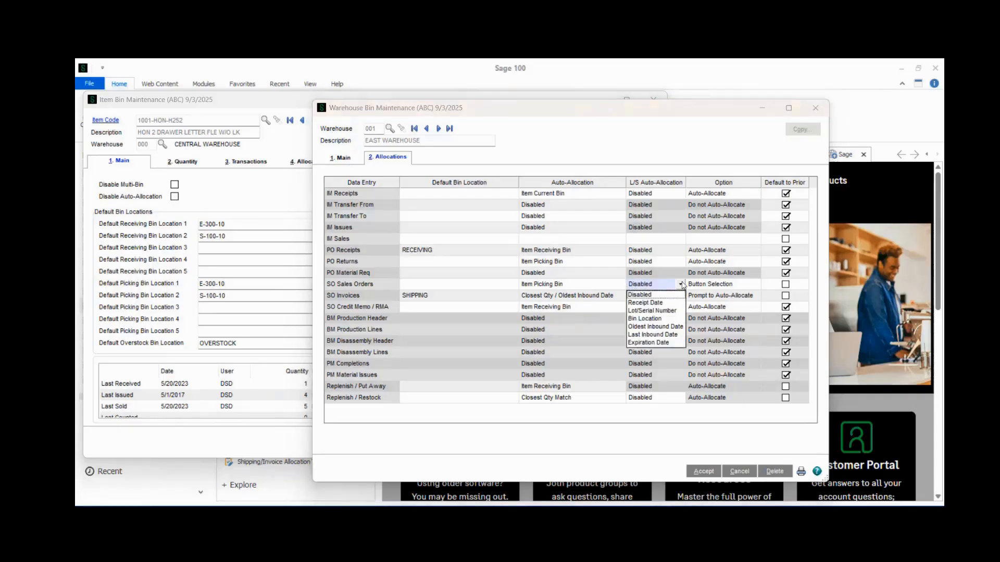
pyautogui.click(663, 303)
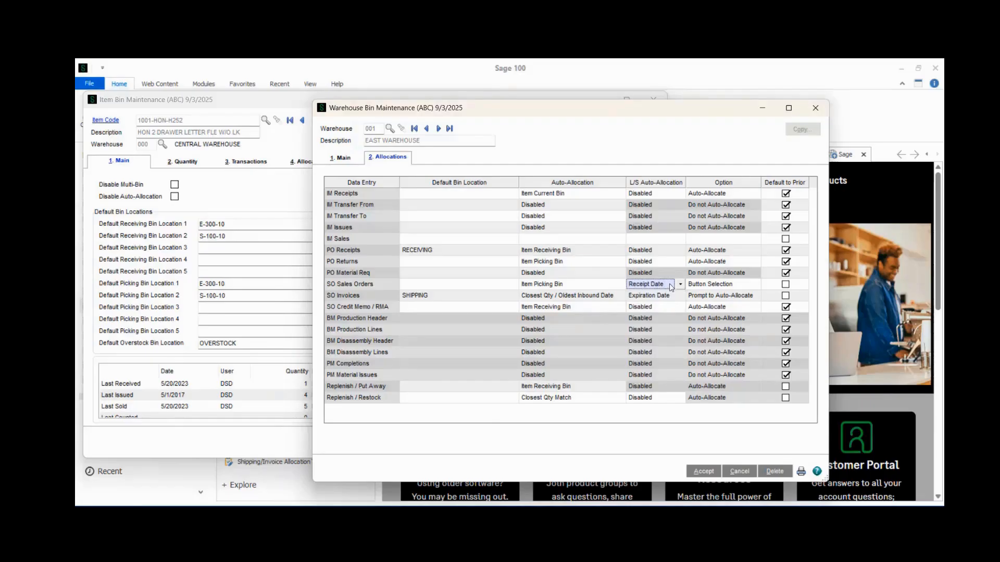
pyautogui.click(671, 285)
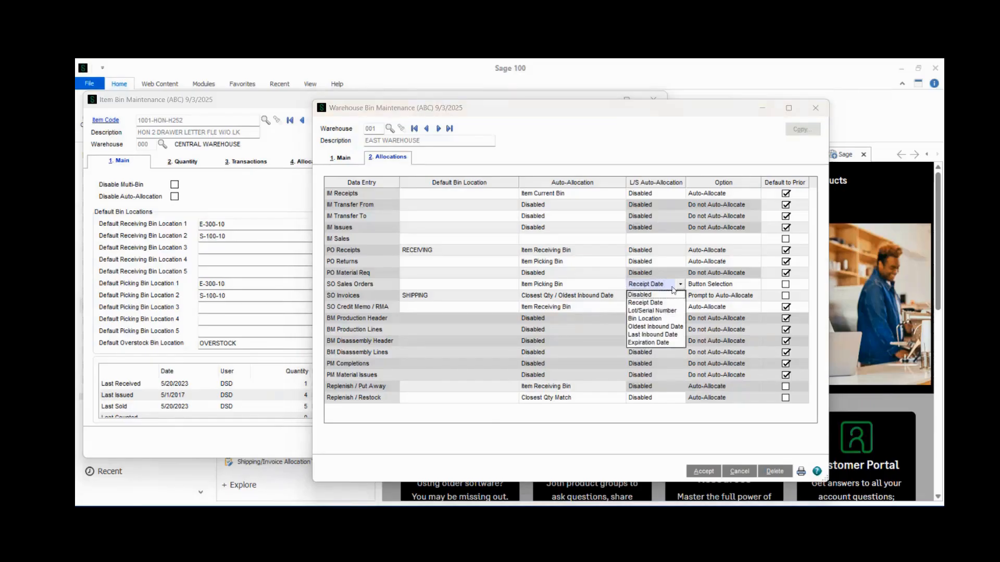
# - Try Lot/Serial Number, Bin Location and Expiration Date as the SO Sales Orders L/S auto-allocation method, and return it to Receipt Date
pyautogui.click(660, 312)
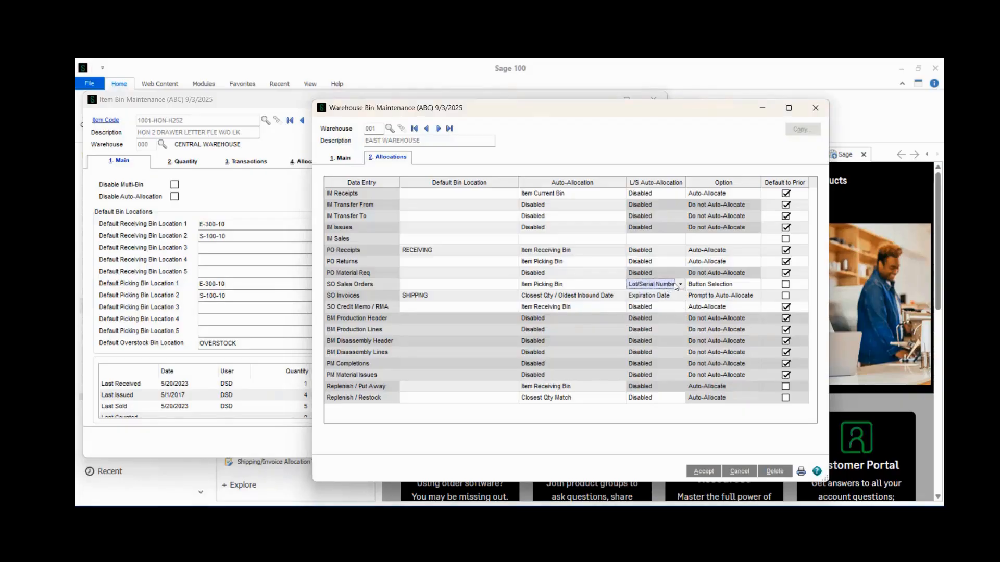
pyautogui.click(679, 286)
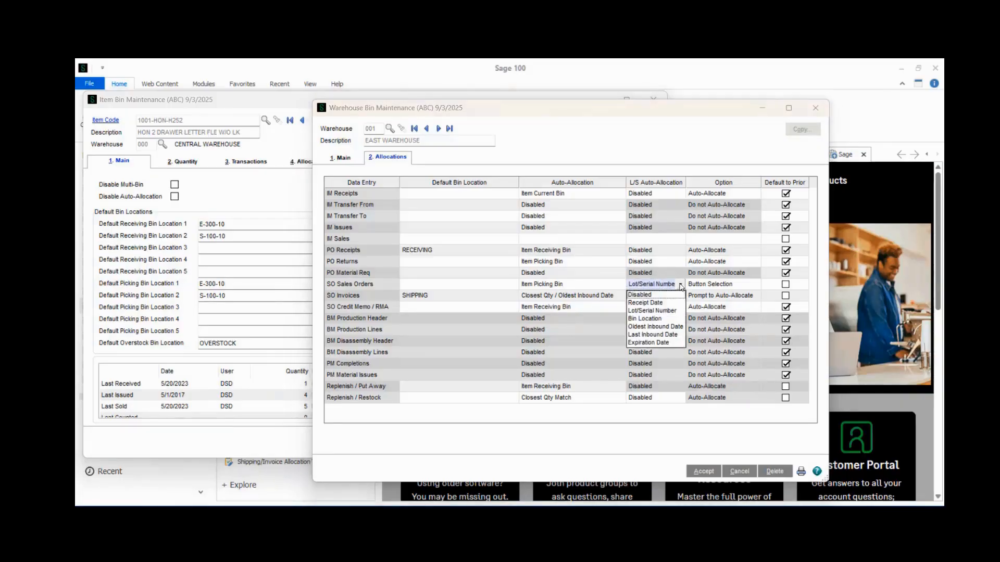
pyautogui.click(663, 319)
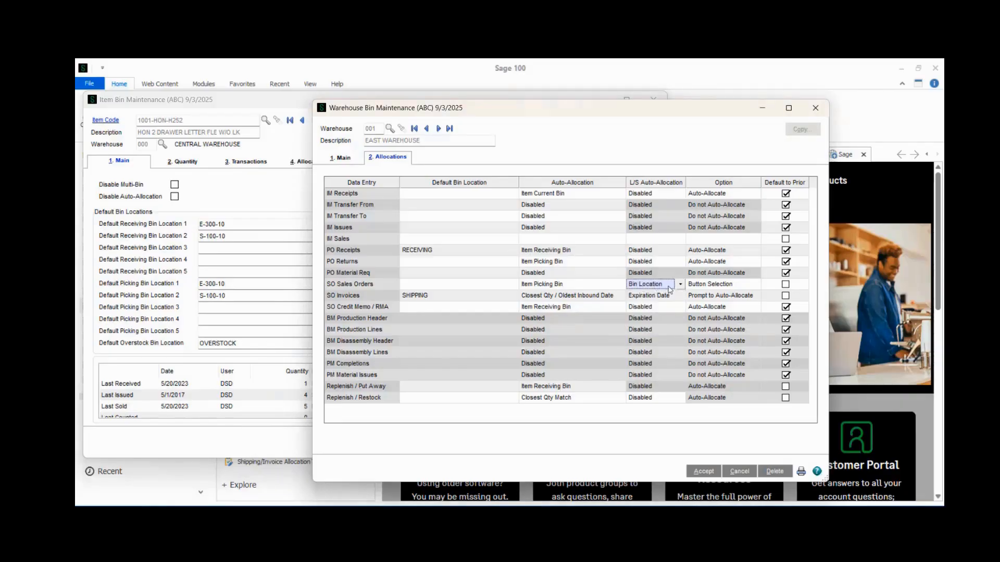
pyautogui.click(680, 284)
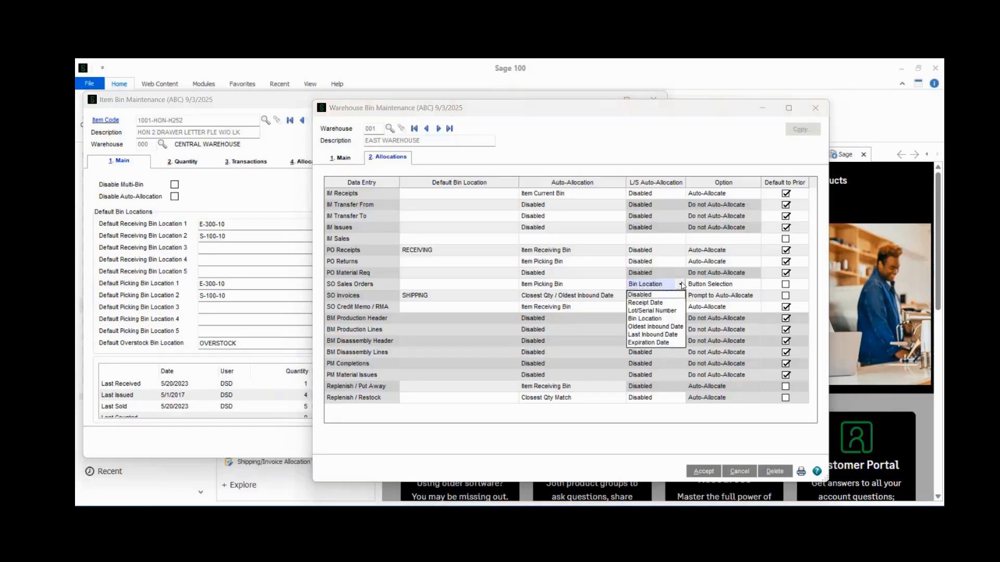
pyautogui.click(662, 343)
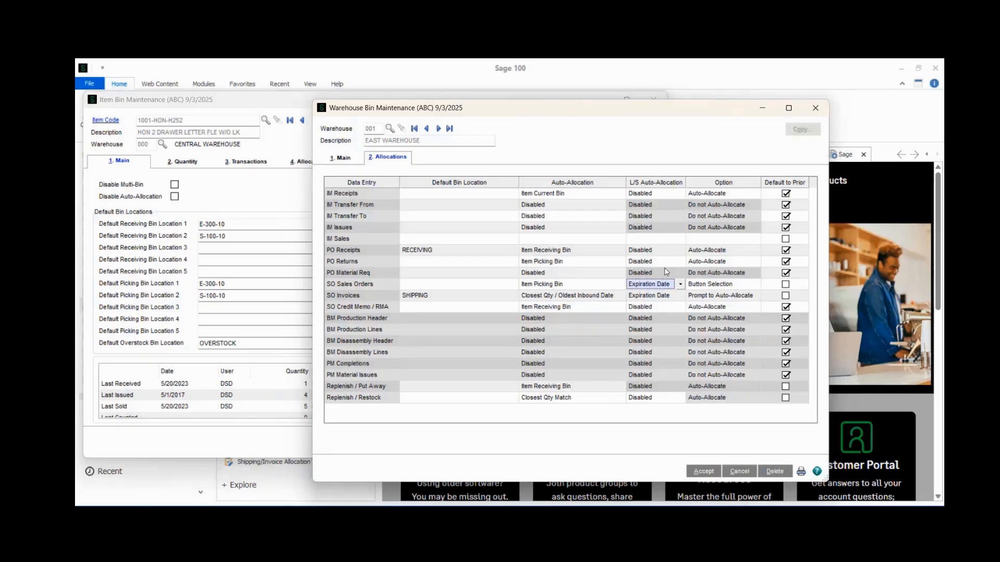
pyautogui.click(680, 284)
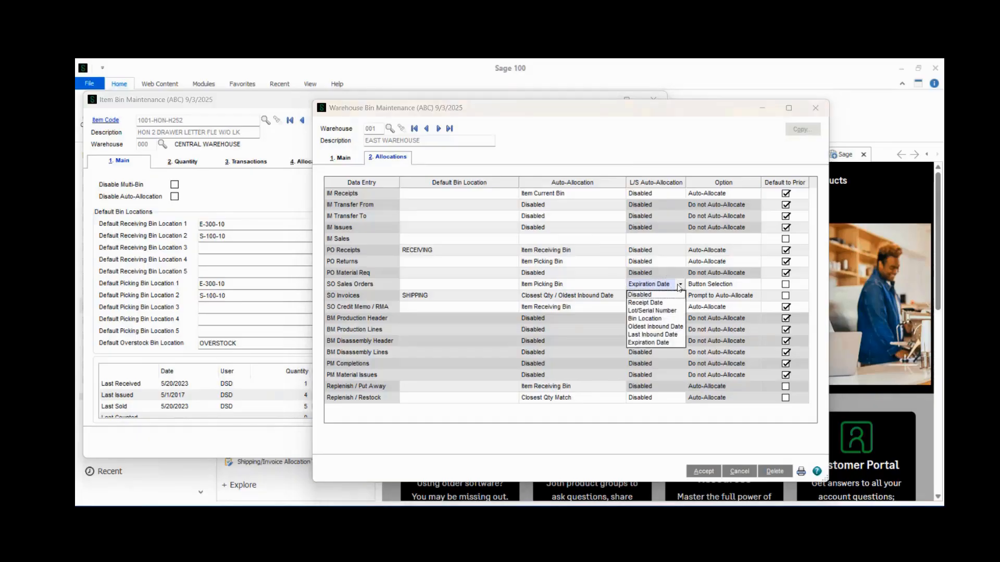
pyautogui.click(667, 303)
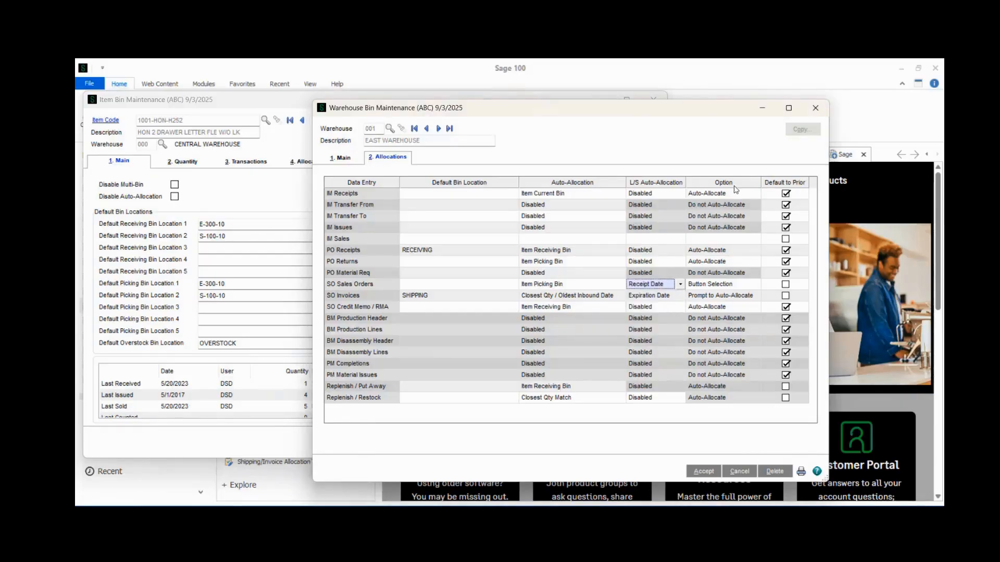
# - Try Auto-Allocate, Do not Auto-Allocate and Prompt to Auto-Allocate as the SO Sales Orders option, and return it to Button Selection
pyautogui.click(738, 286)
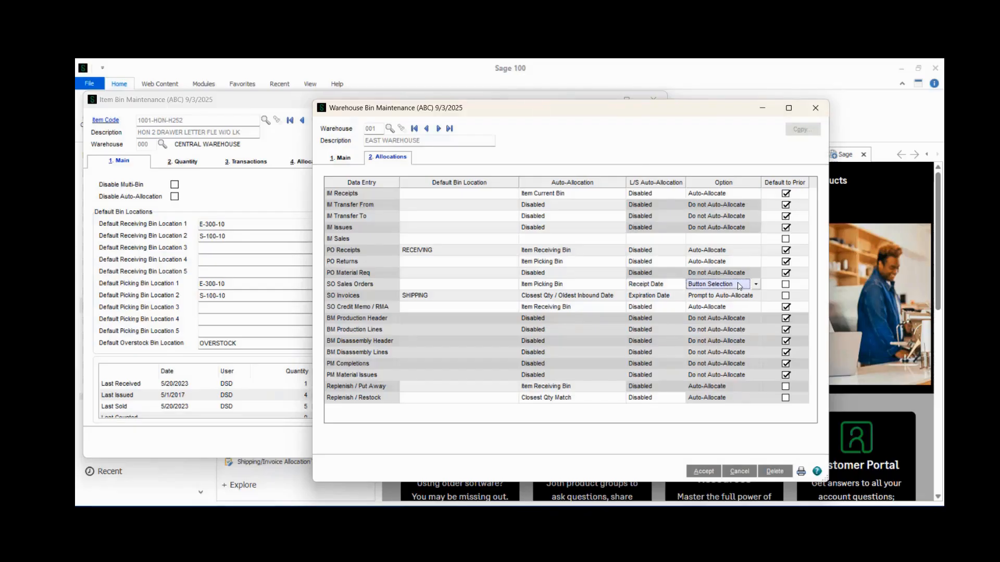
pyautogui.click(755, 284)
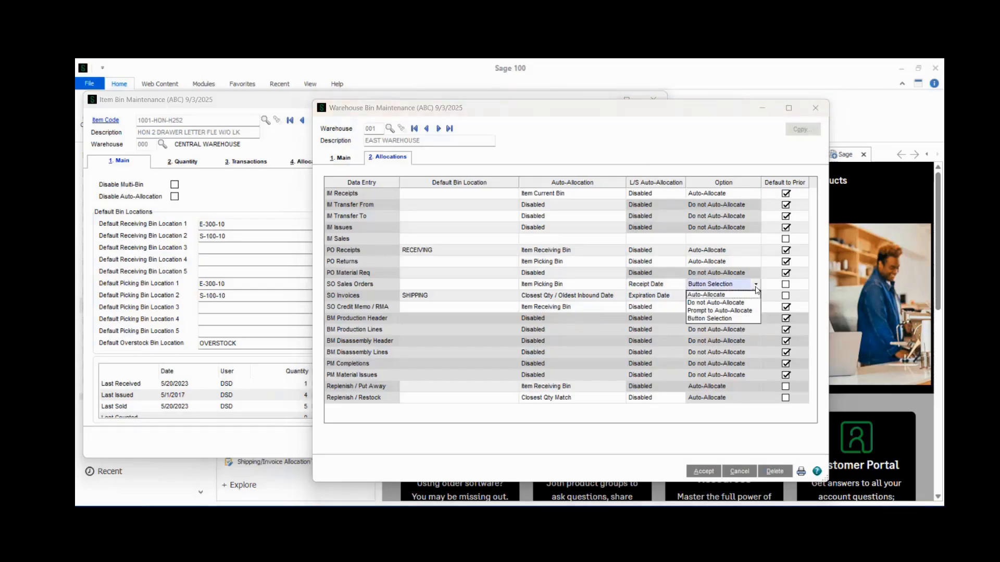
pyautogui.click(745, 296)
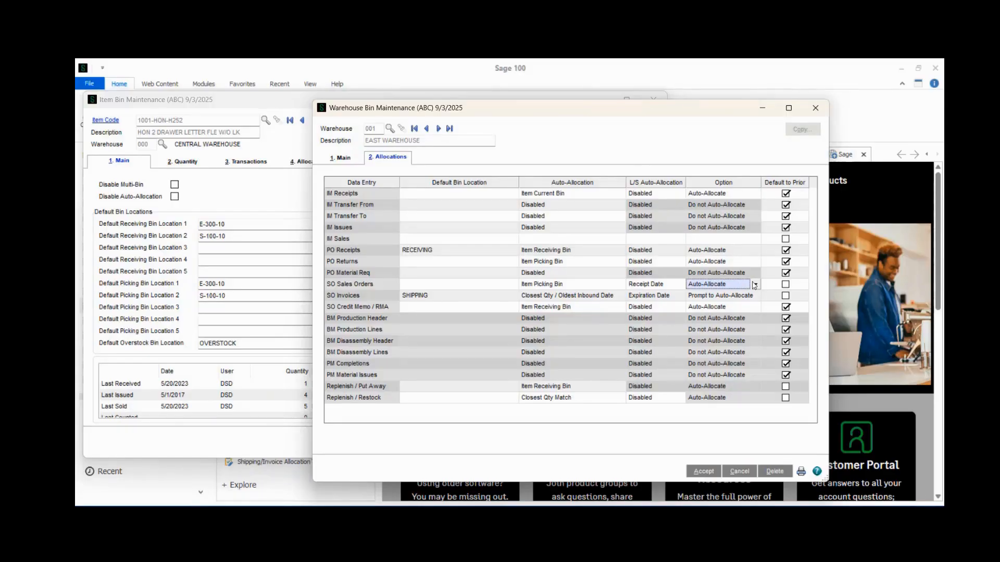
pyautogui.click(755, 284)
pyautogui.click(744, 308)
pyautogui.click(756, 284)
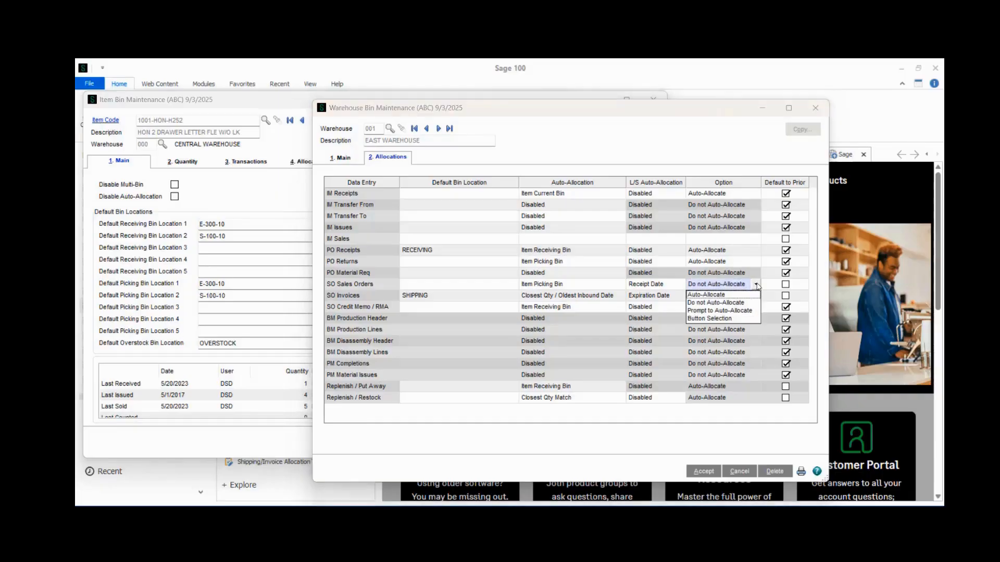
pyautogui.click(739, 310)
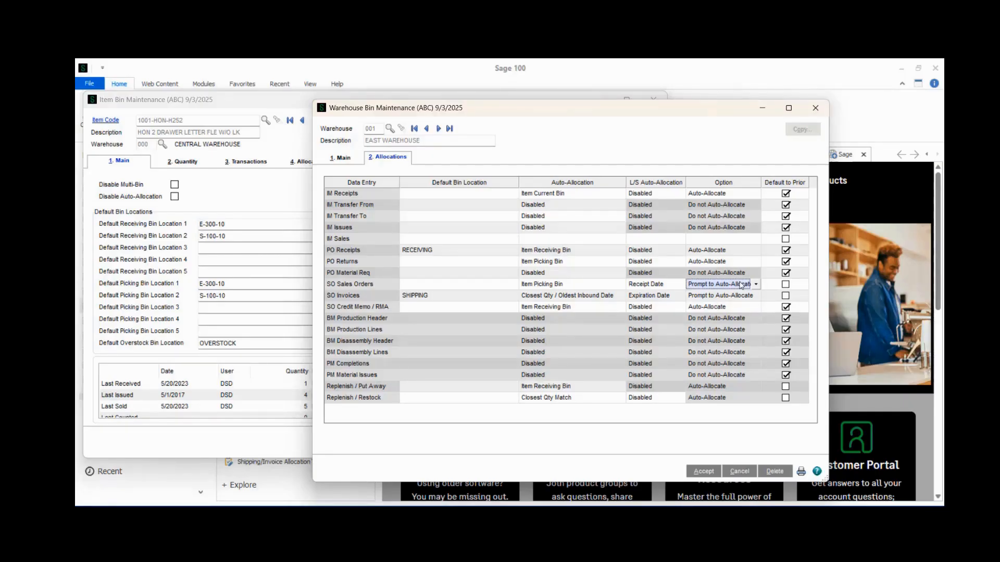
pyautogui.click(756, 284)
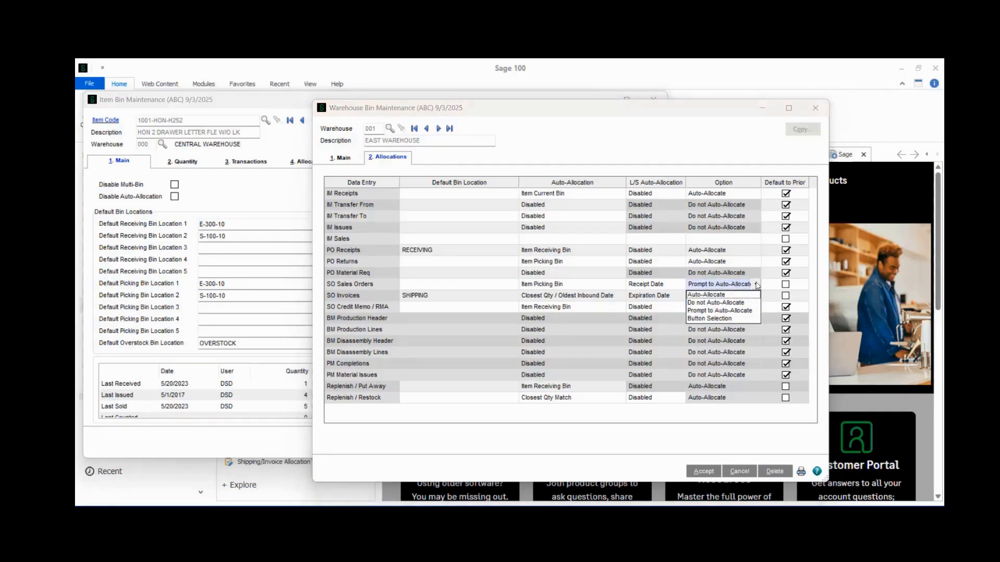
pyautogui.click(740, 318)
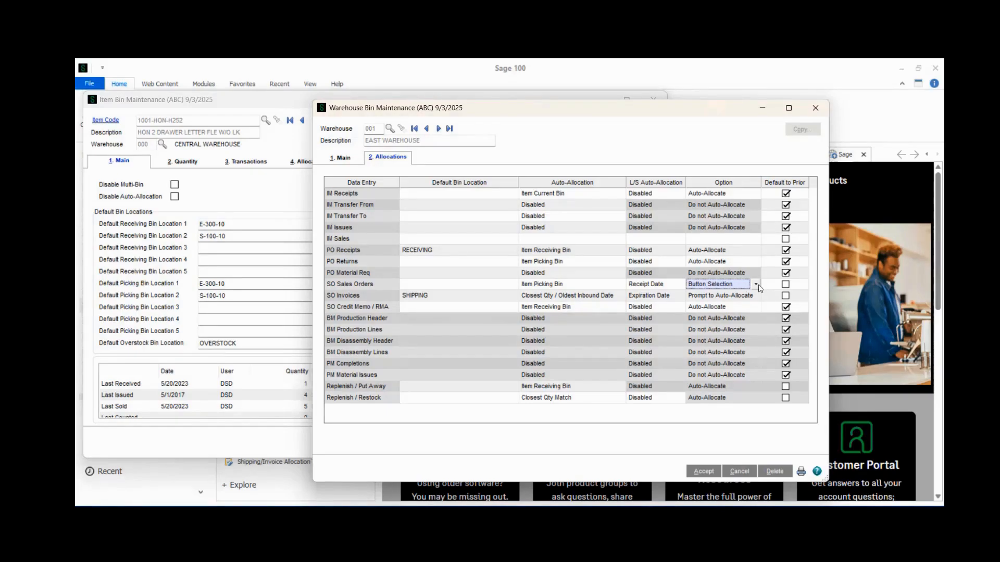
# - Enable Default to Prior for the SO Sales Orders data entry type
pyautogui.click(786, 284)
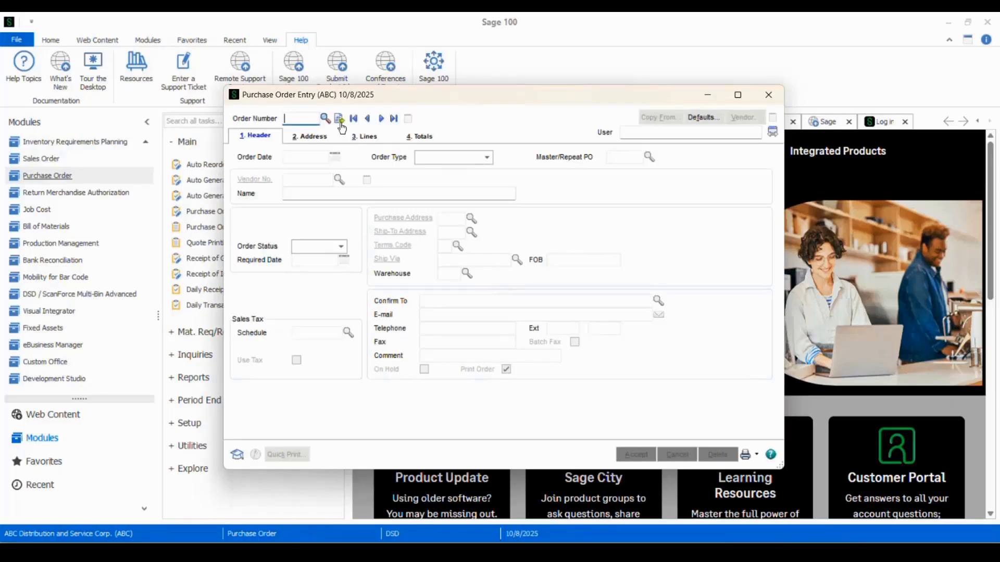
# - Create a purchase order with the next available order number for the vendor Airway Property
pyautogui.click(340, 123)
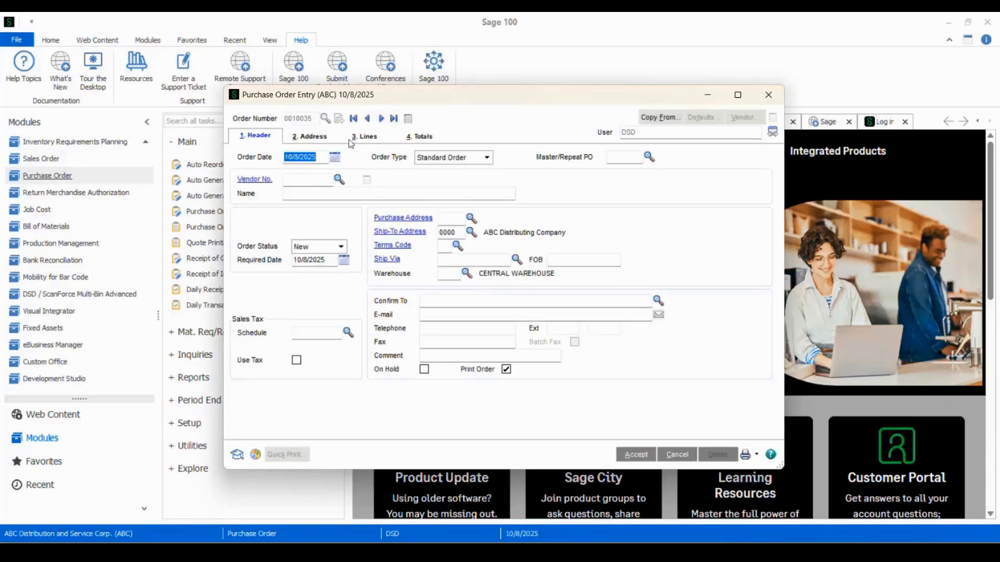
pyautogui.click(339, 179)
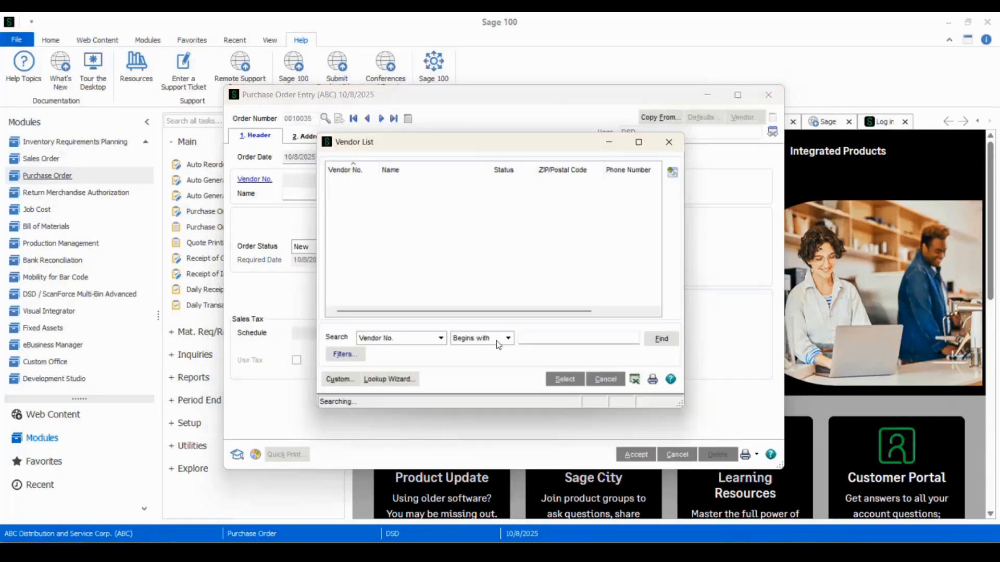
pyautogui.click(566, 380)
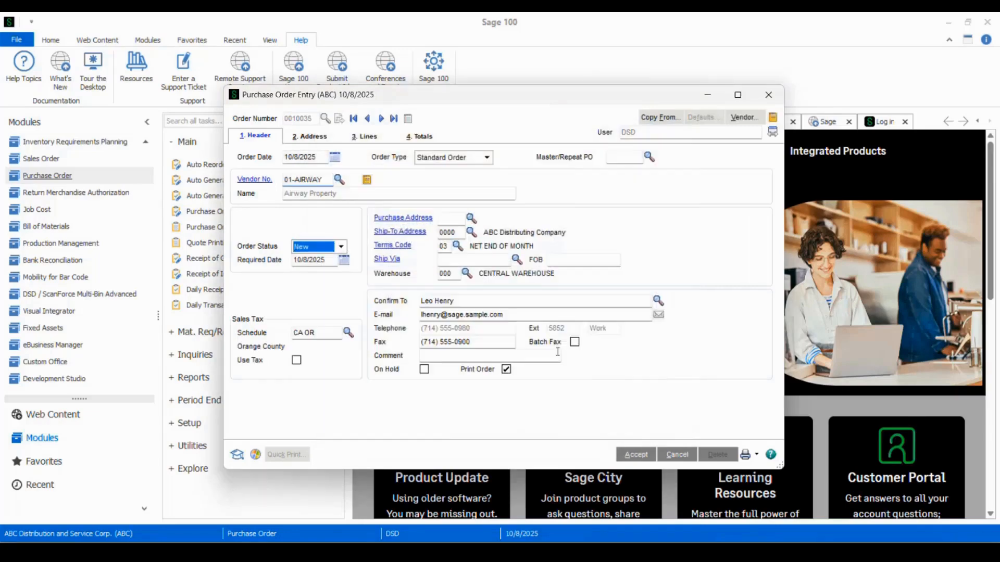
# - Add purchase order lines for items 1001-HON-H252 and 2480-8-50, each with an ordered quantity of 2
pyautogui.click(374, 137)
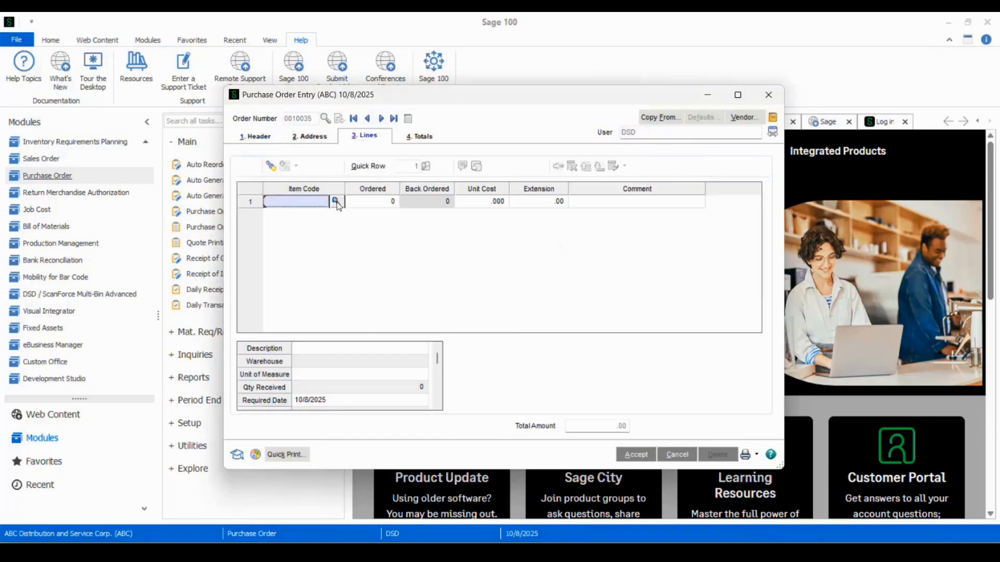
pyautogui.click(336, 201)
pyautogui.click(568, 382)
pyautogui.write('2')
pyautogui.click(339, 214)
pyautogui.doubleClick(350, 221)
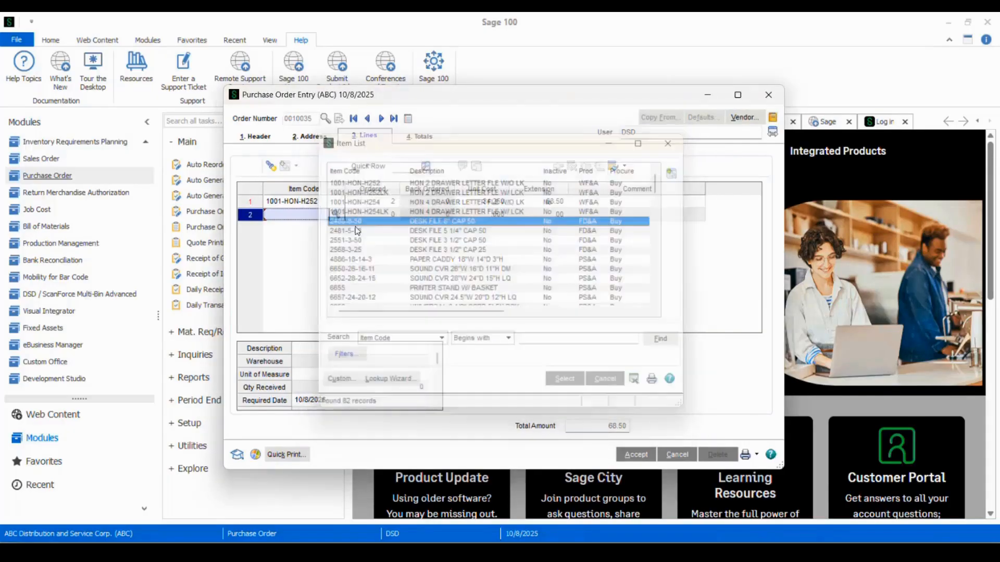
pyautogui.write('2')
pyautogui.press('Down')
# - Add item 8953 with an ordered quantity of 2 as the third line and accept the purchase order
pyautogui.click(336, 228)
pyautogui.doubleClick(376, 265)
pyautogui.write('2')
pyautogui.press('Tab')
pyautogui.press('Tab')
pyautogui.press('Tab')
pyautogui.press('Tab')
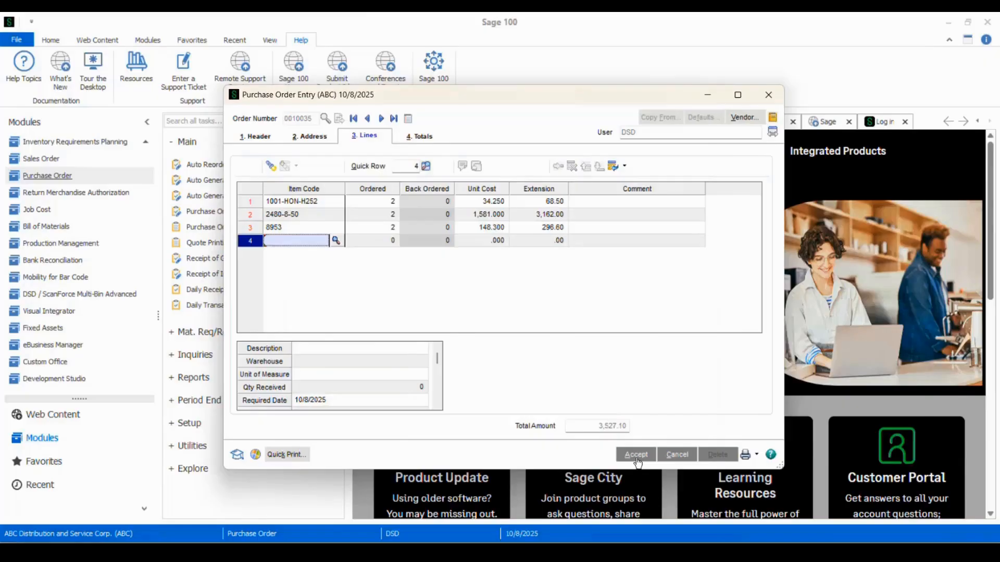
pyautogui.click(632, 456)
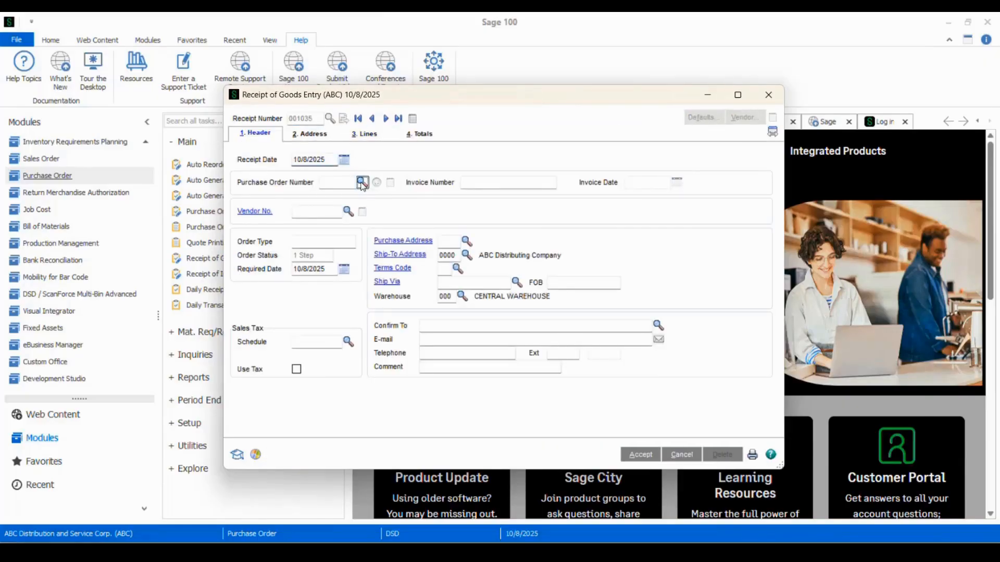
# - Receive the complete Airway Property purchase order in the goods receipt and auto-allocate its bin locations
pyautogui.click(361, 181)
pyautogui.doubleClick(387, 215)
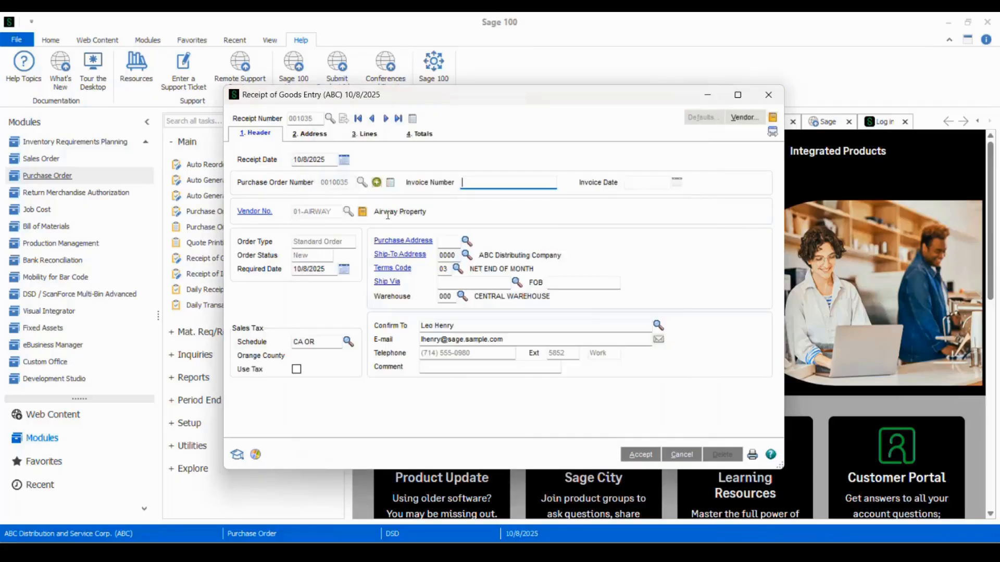
pyautogui.click(365, 135)
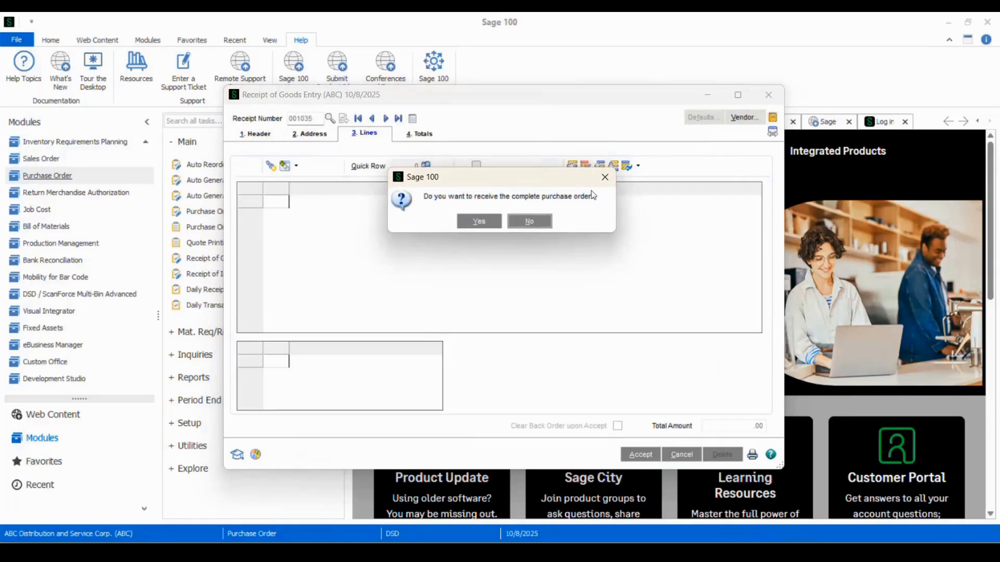
pyautogui.press('Return')
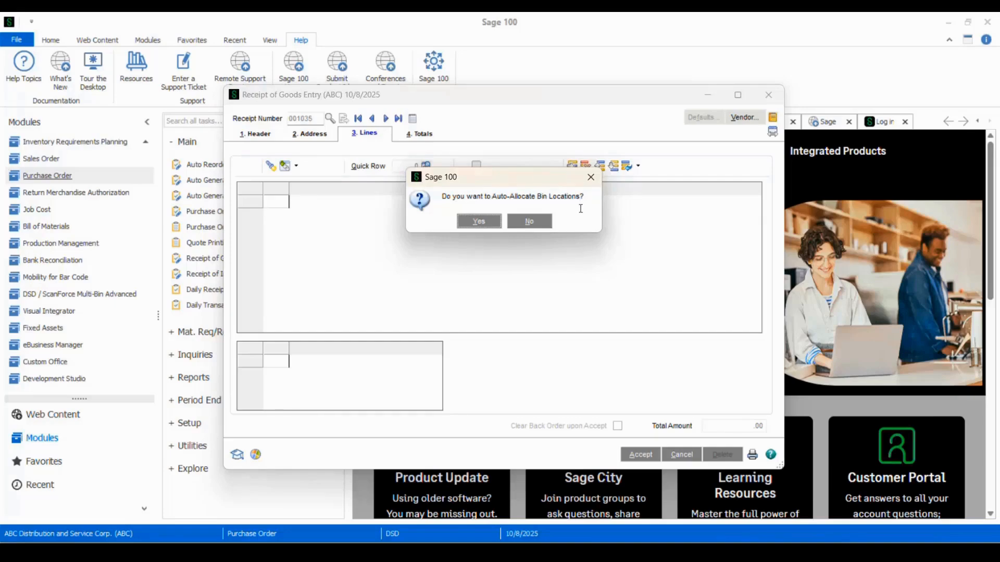
pyautogui.press('Return')
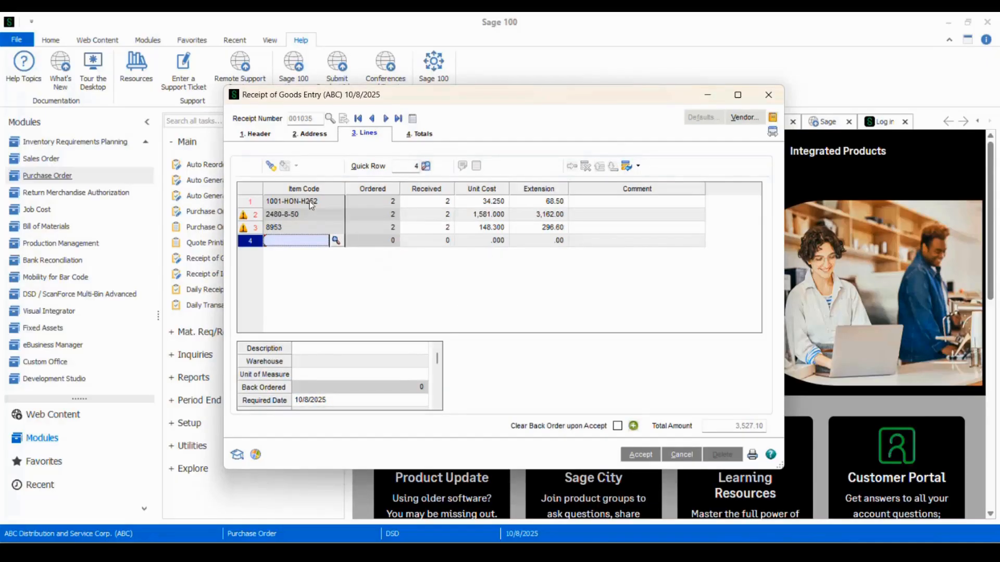
# - Check the bin location distribution of receipt line 1001-HON-H252 and select the 2480-8-50 line
pyautogui.click(244, 204)
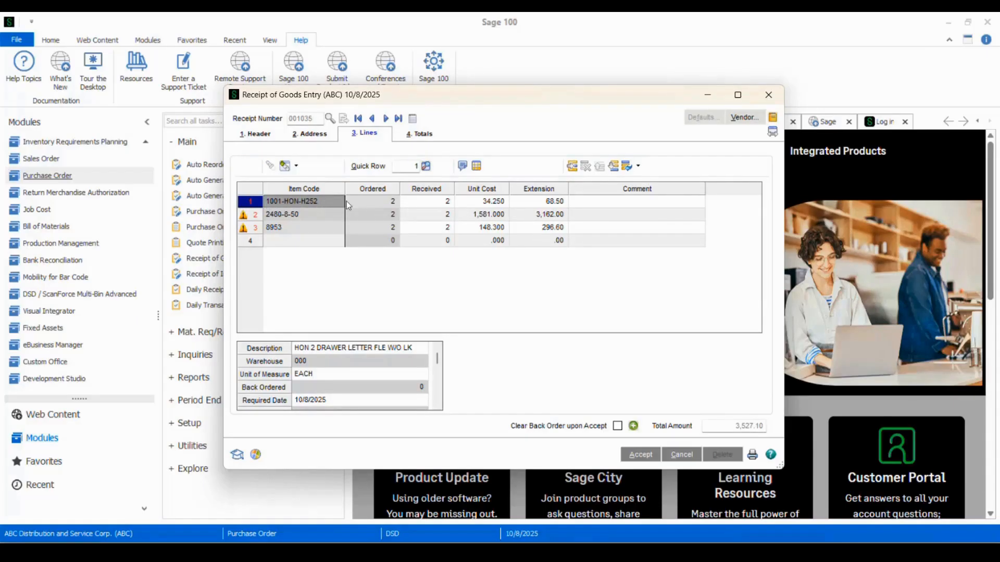
pyautogui.click(476, 165)
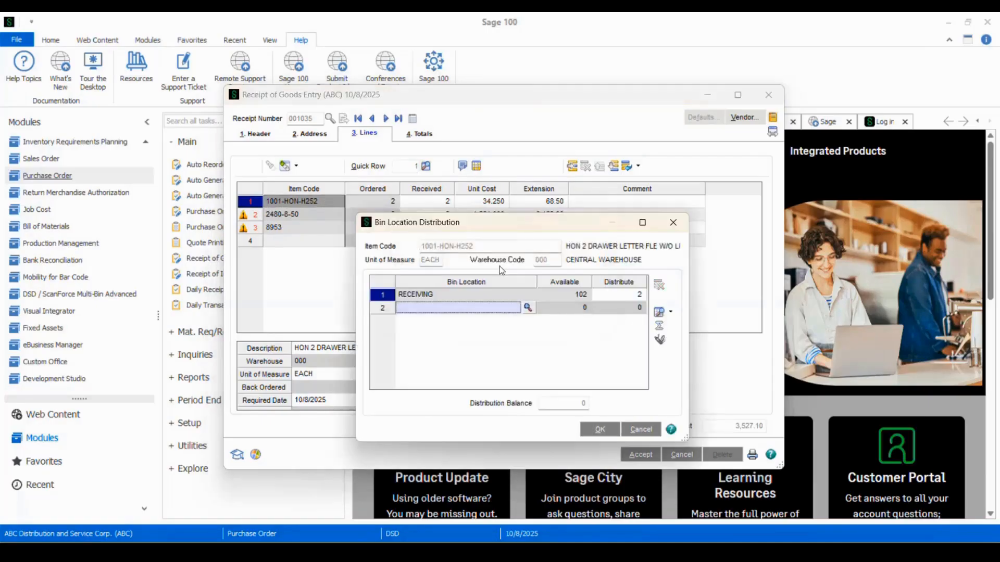
pyautogui.press('Return')
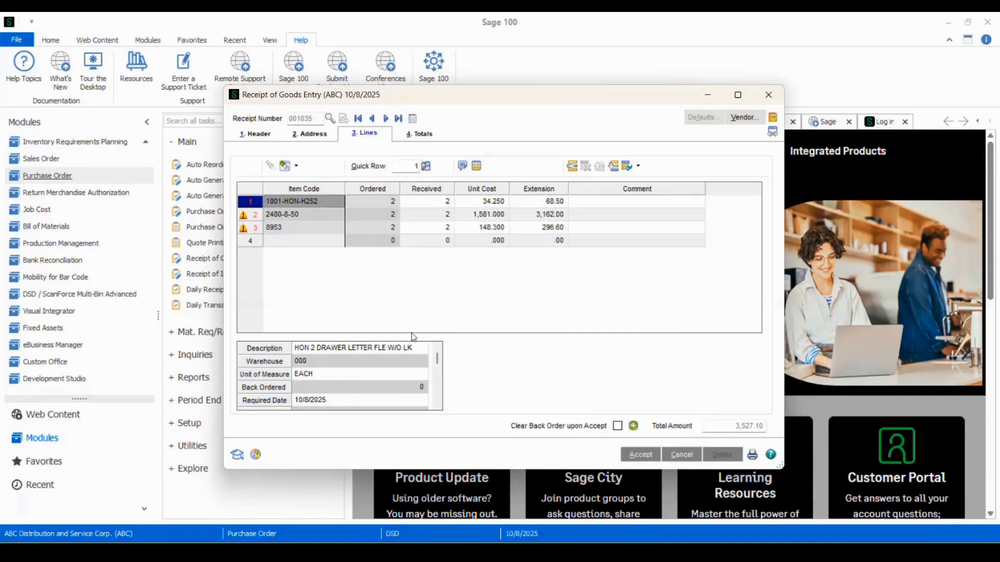
pyautogui.click(292, 216)
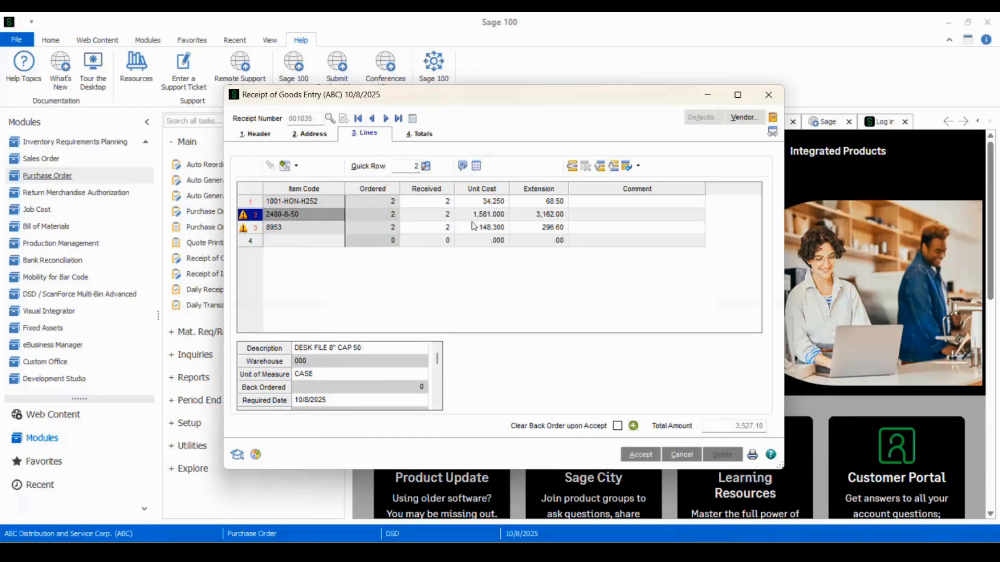
pyautogui.click(475, 227)
pyautogui.press('Escape')
pyautogui.click(488, 222)
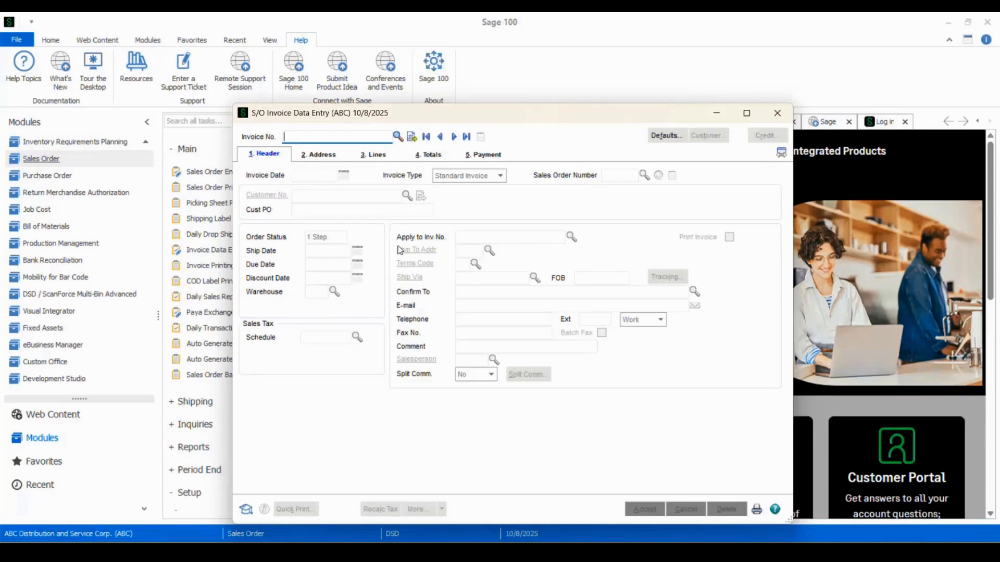
# - Create a sales order invoice with the next available invoice number for the customer American Business Futures
pyautogui.click(411, 137)
pyautogui.click(408, 196)
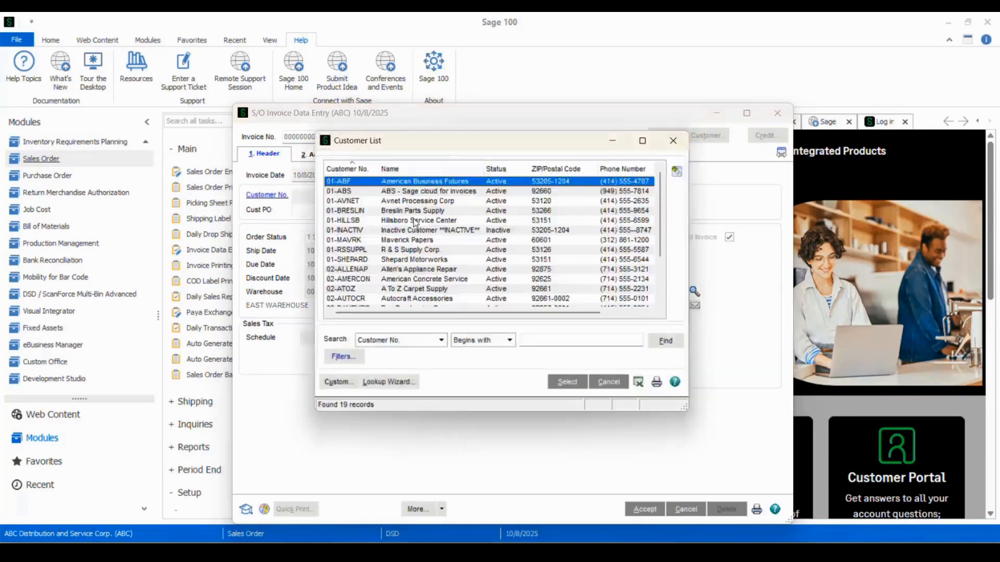
pyautogui.click(566, 384)
# - Add item 1001-HON-H252 with an ordered quantity of 1 as the first invoice line
pyautogui.click(376, 154)
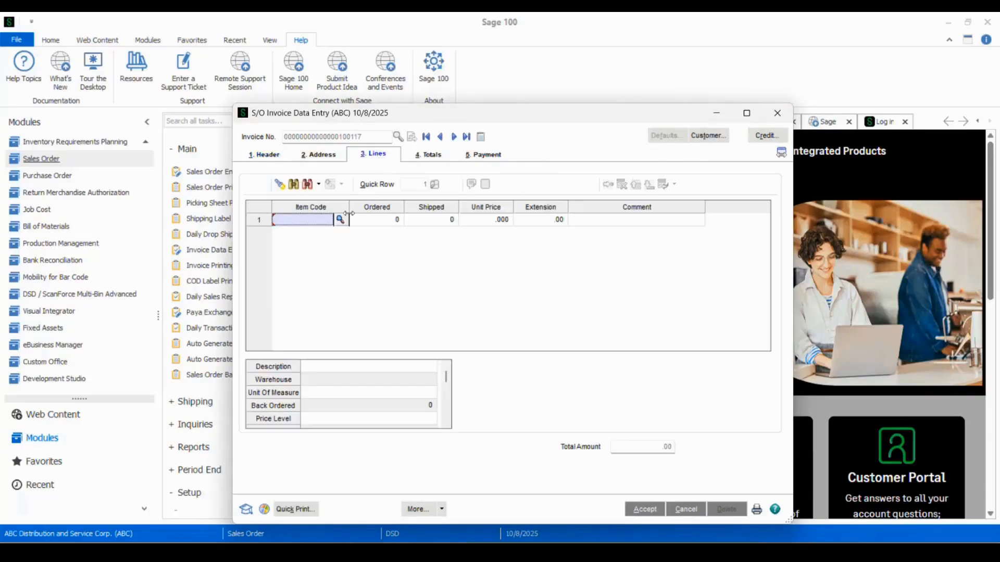
pyautogui.click(340, 219)
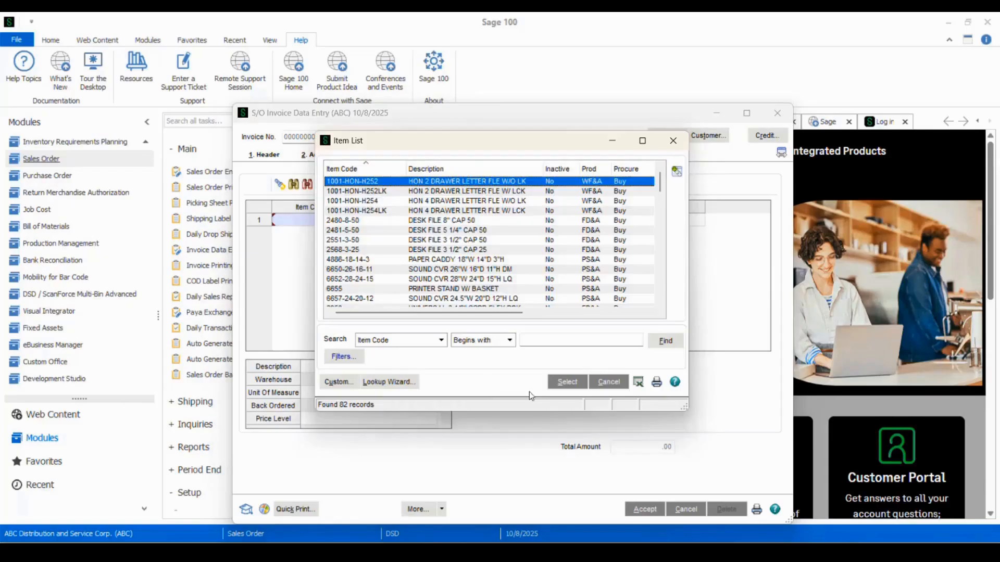
pyautogui.click(567, 382)
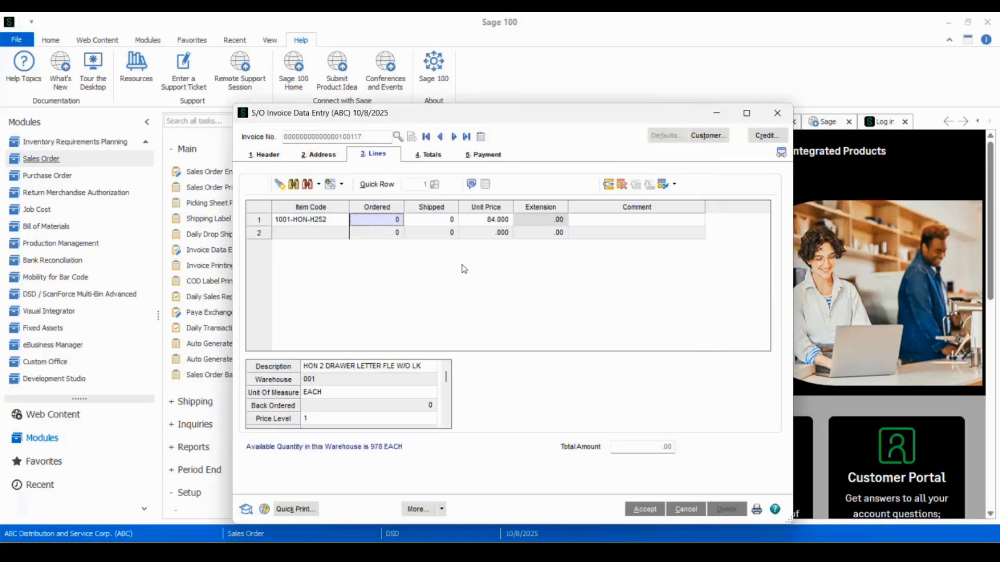
pyautogui.write('1')
pyautogui.press('Tab')
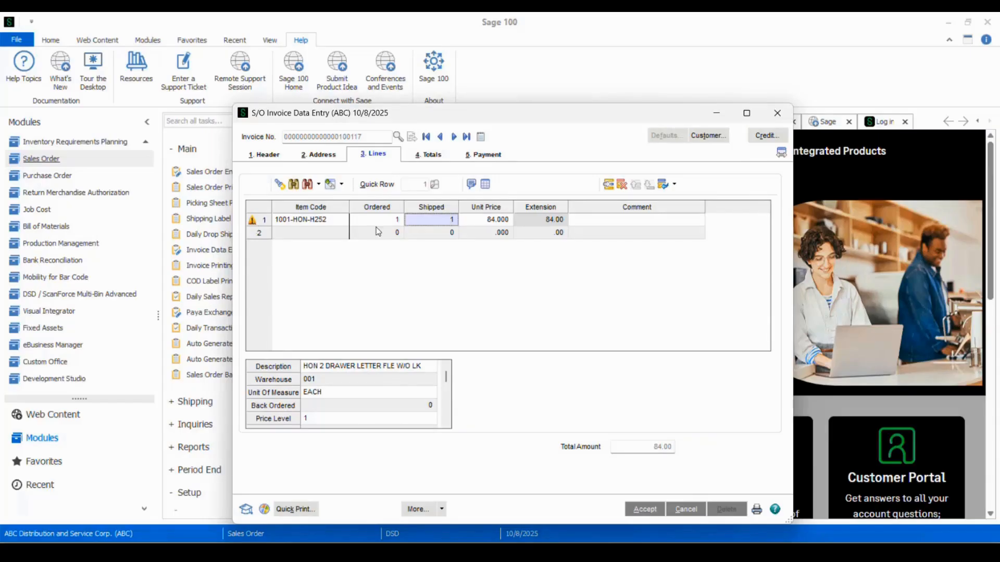
pyautogui.press('Tab')
pyautogui.press('Tab')
pyautogui.press('Tab')
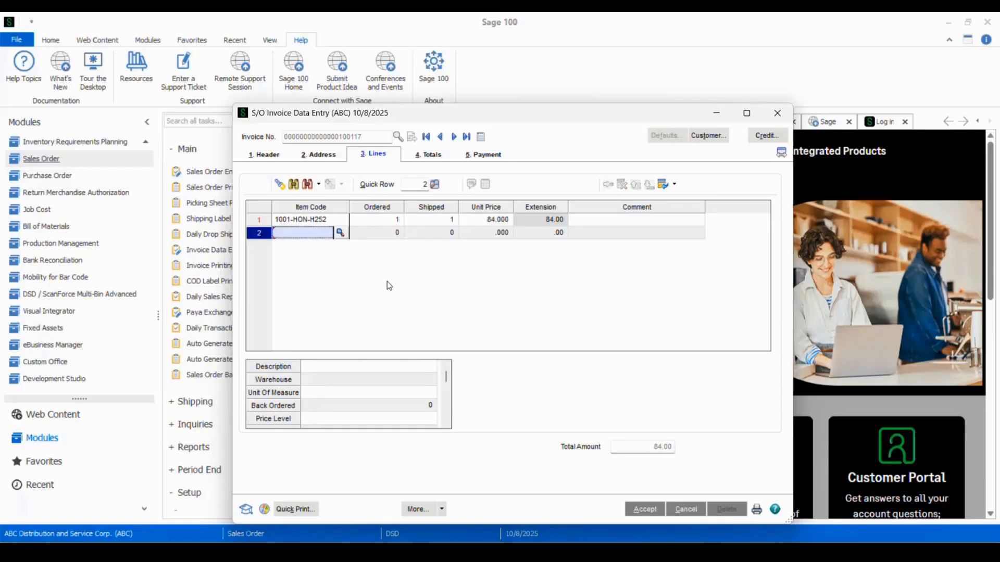
# - Check the bin location distribution of invoice line 1001-HON-H252
pyautogui.click(258, 220)
pyautogui.click(485, 184)
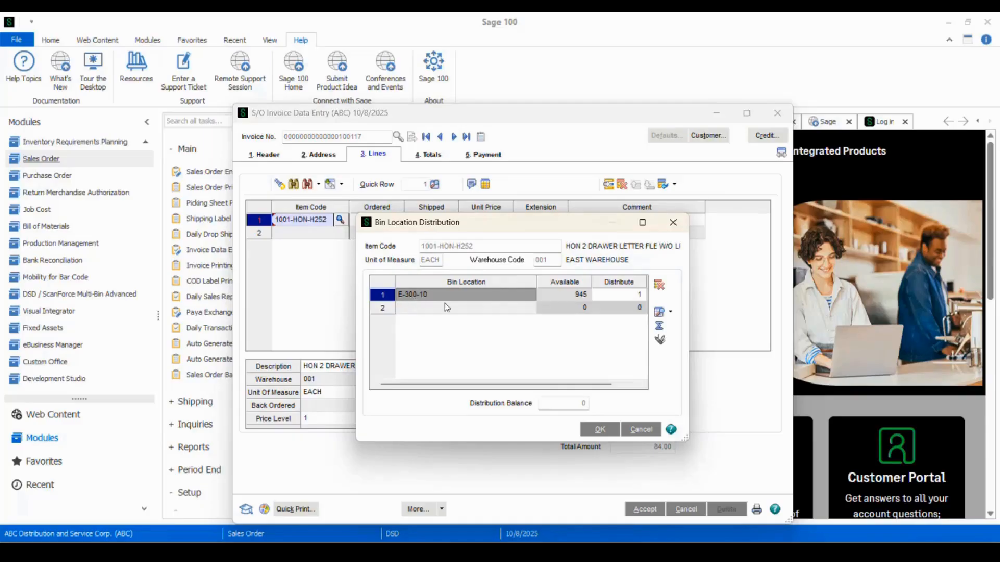
pyautogui.click(606, 432)
# - Add item 2480-8-50 with an ordered quantity of 1 as the second invoice line and check its bin location distribution
pyautogui.click(340, 233)
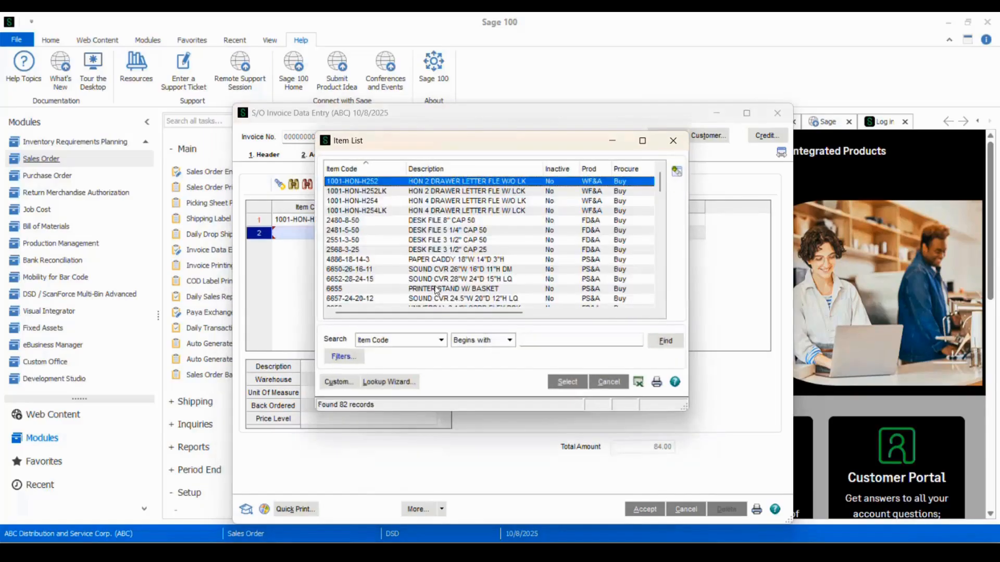
pyautogui.doubleClick(415, 220)
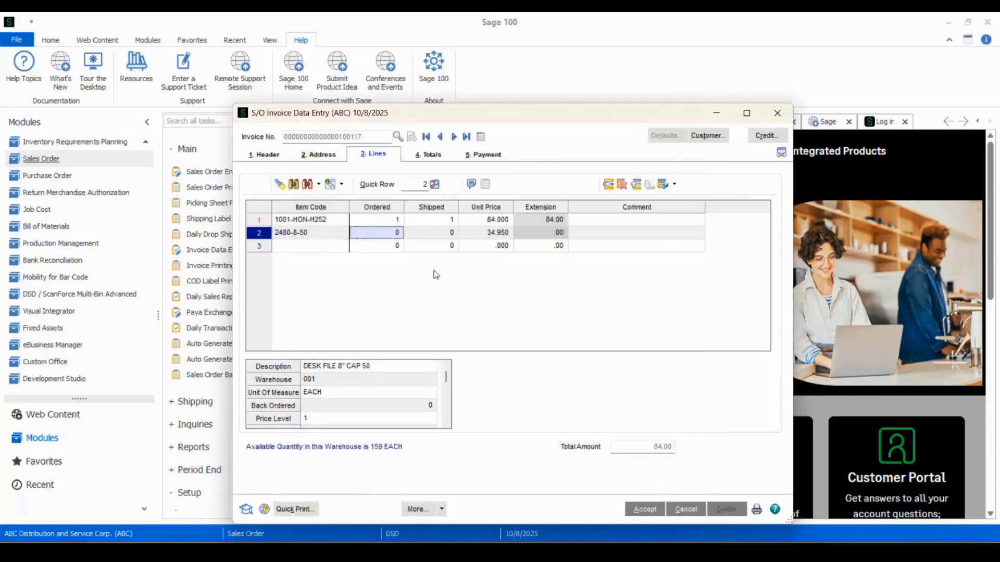
pyautogui.write('1')
pyautogui.press('Tab')
pyautogui.press('Tab')
pyautogui.press('Tab')
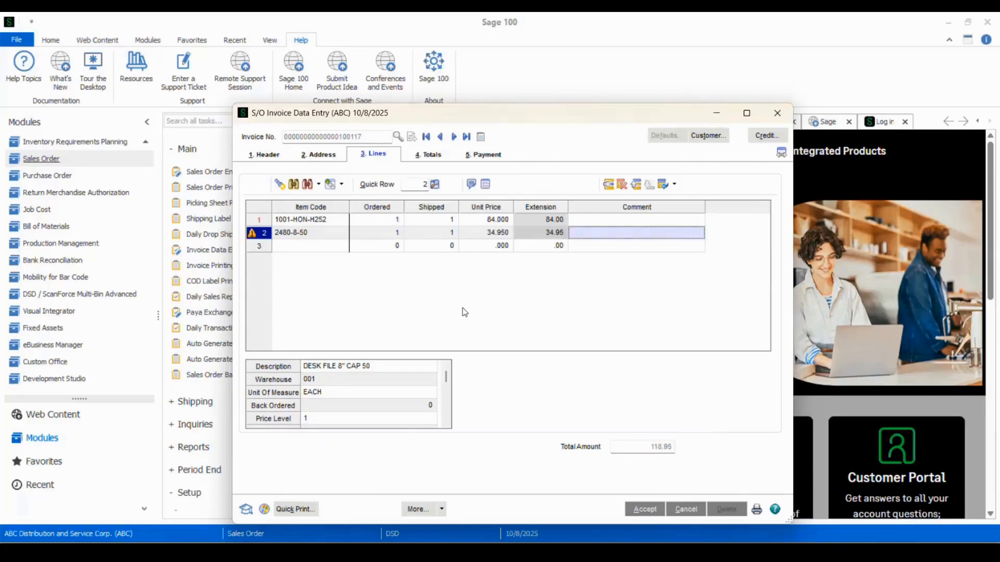
pyautogui.press('Tab')
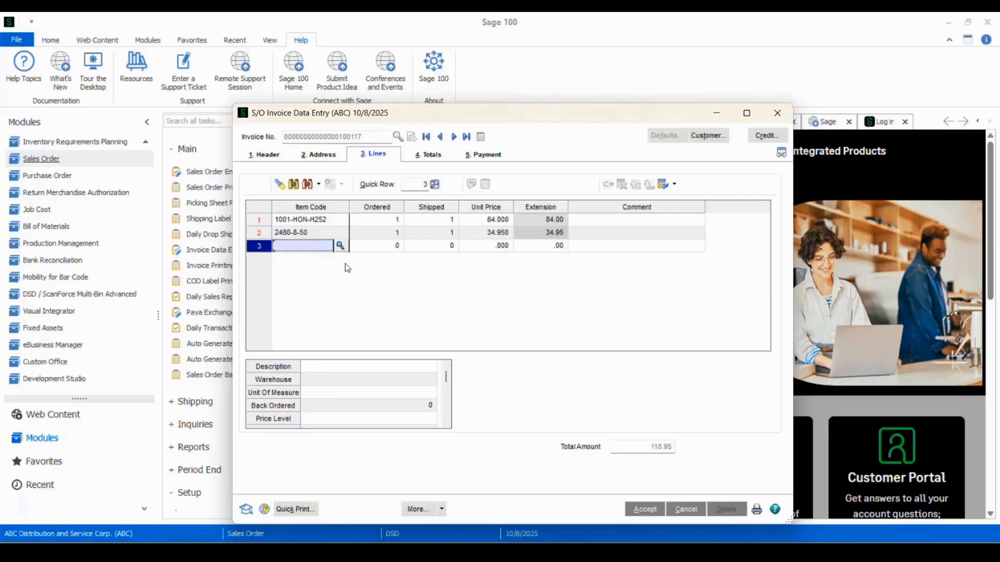
pyautogui.click(286, 234)
pyautogui.click(485, 184)
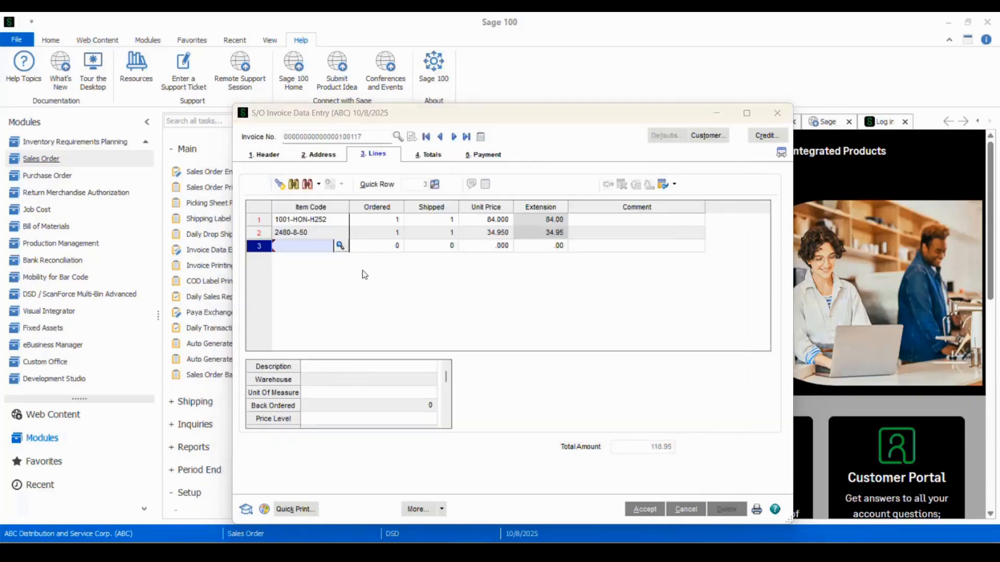
# - Add item 8953 with an ordered quantity of 1 as the third invoice line and select that line
pyautogui.click(340, 246)
pyautogui.scroll(-2, 387, 292)
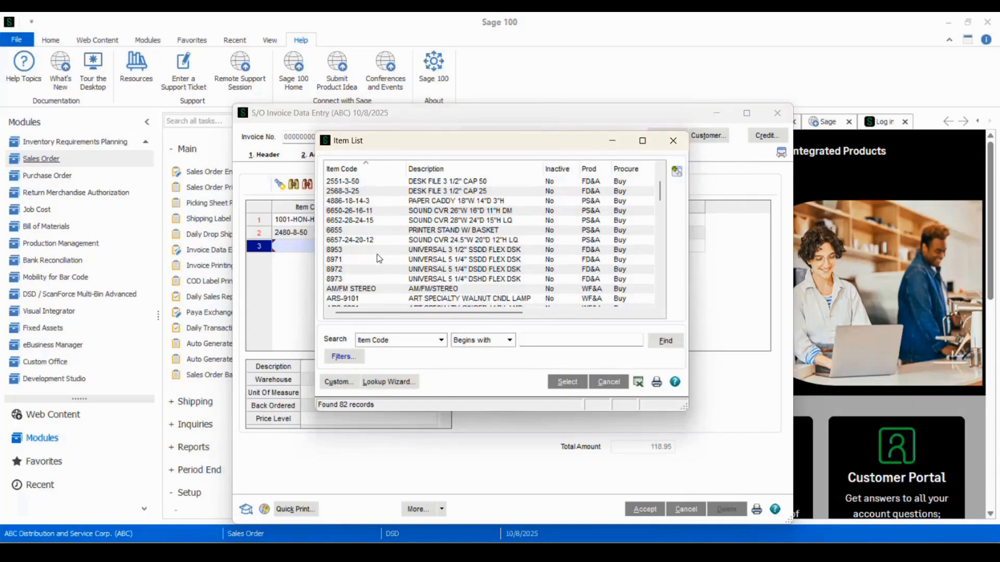
pyautogui.doubleClick(382, 250)
pyautogui.write('1')
pyautogui.press('Return')
pyautogui.press('Return')
pyautogui.press('Return')
pyautogui.press('Return')
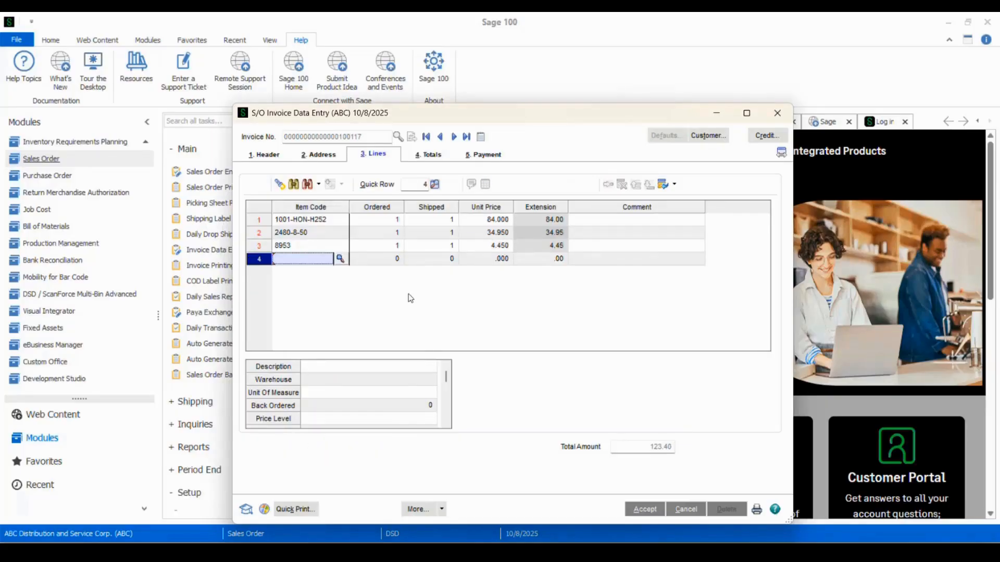
pyautogui.click(319, 245)
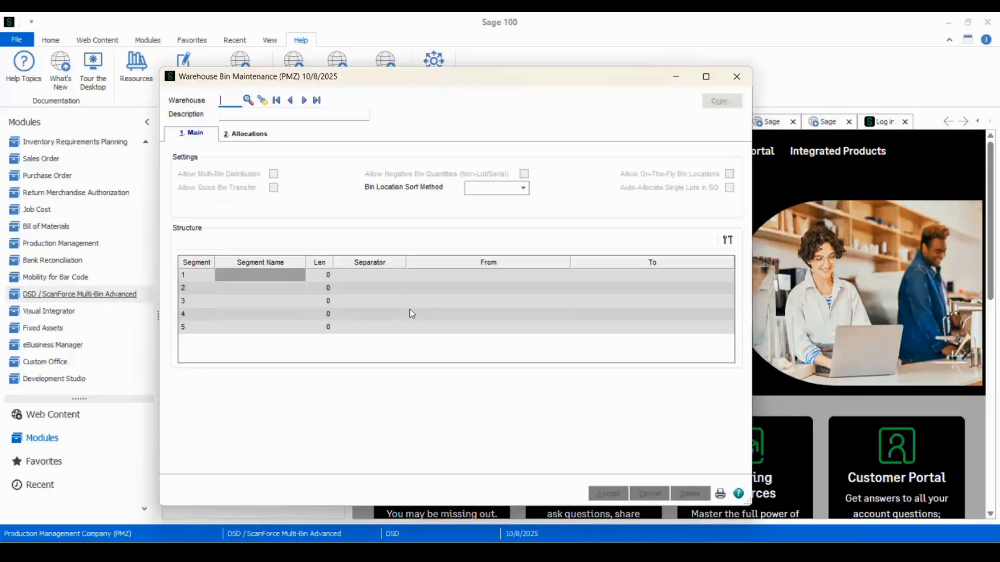
# - Examine the auto-allocation settings for PM Completions and PM Material Issues in warehouse 000's bin maintenance record
pyautogui.click(304, 101)
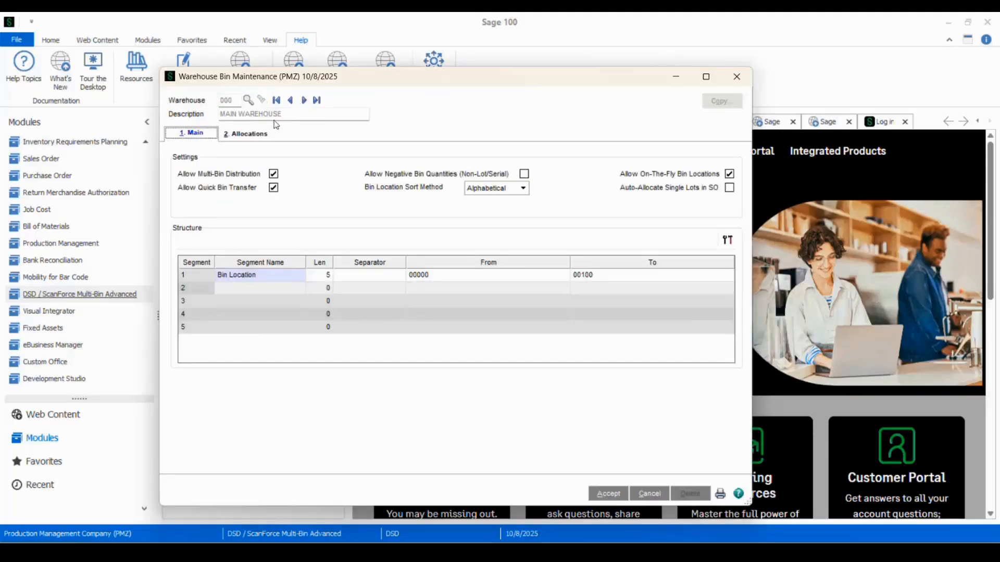
pyautogui.click(263, 135)
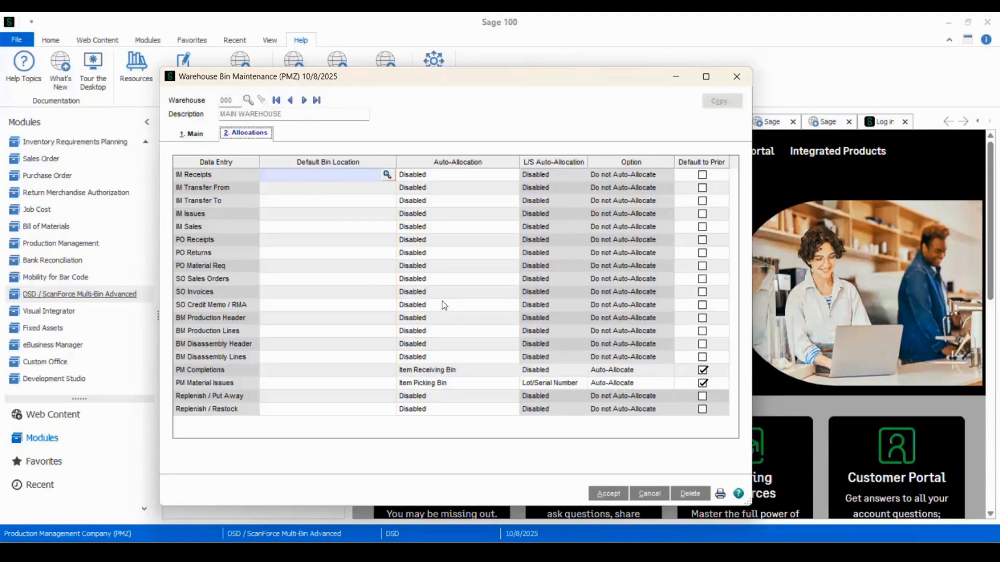
pyautogui.click(223, 371)
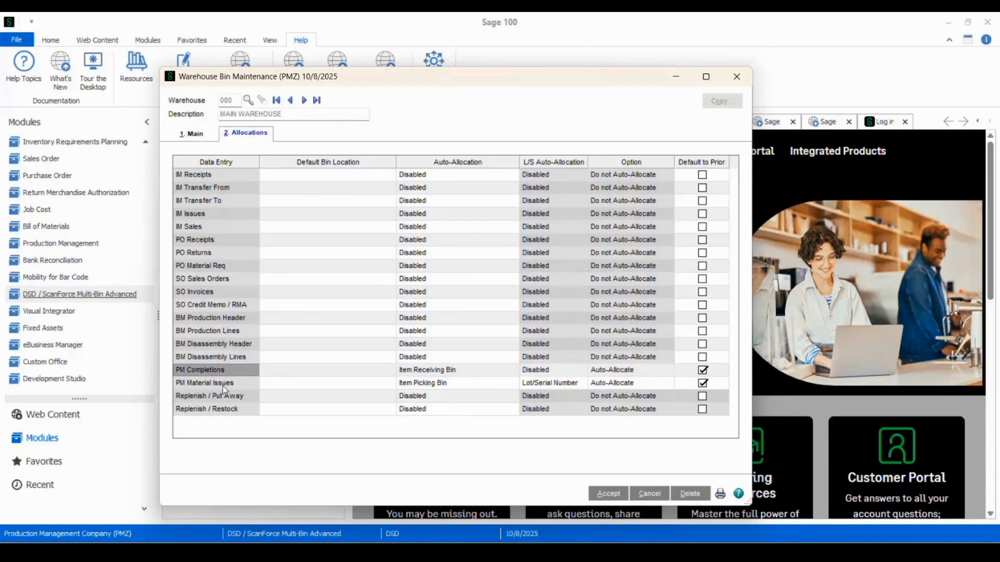
pyautogui.click(227, 382)
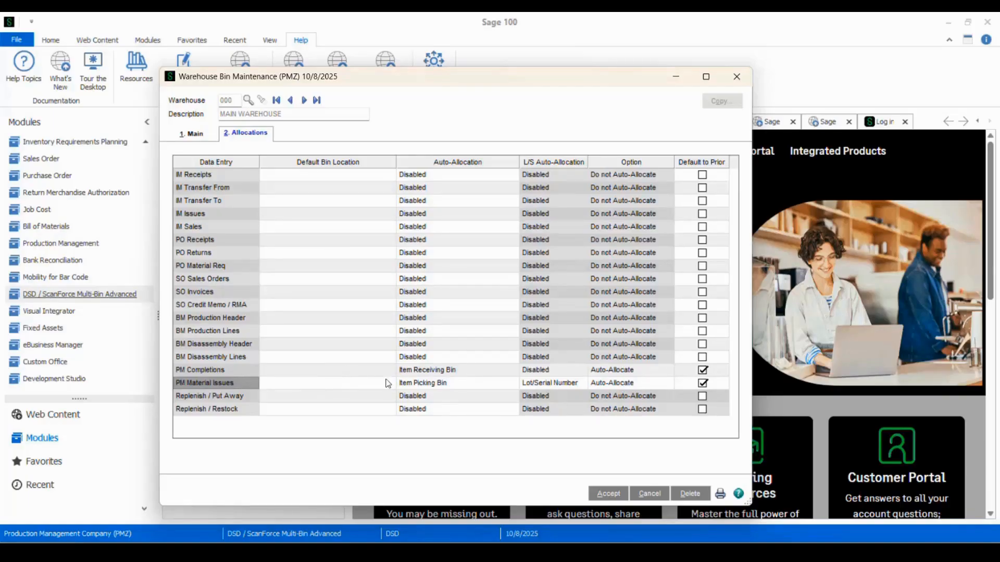
pyautogui.click(470, 370)
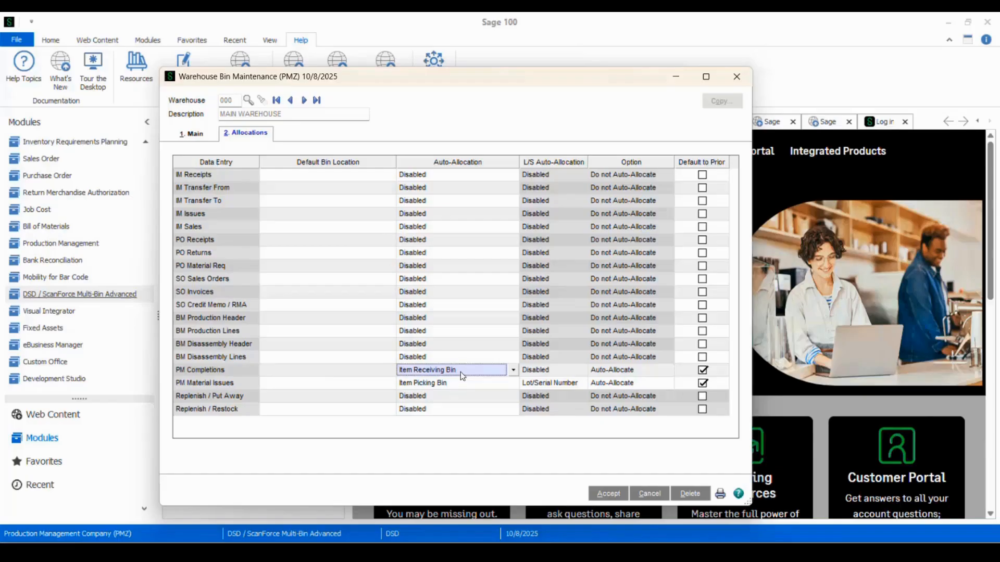
pyautogui.click(495, 383)
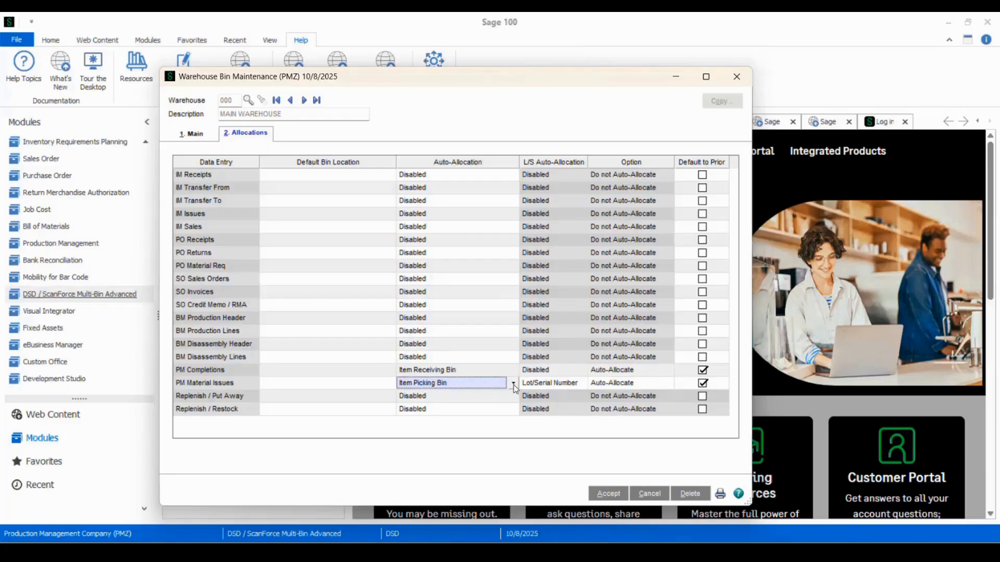
pyautogui.click(492, 371)
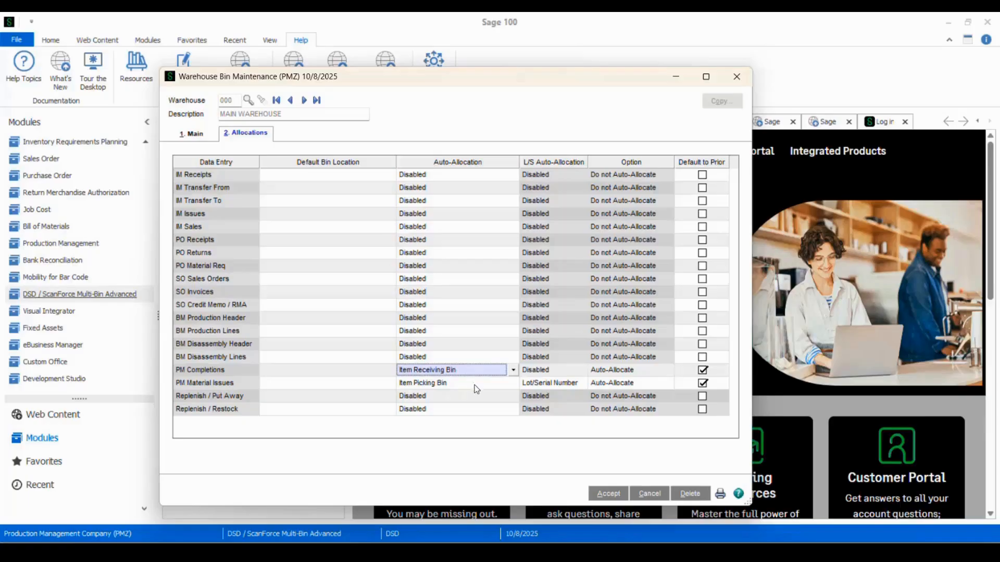
pyautogui.click(475, 383)
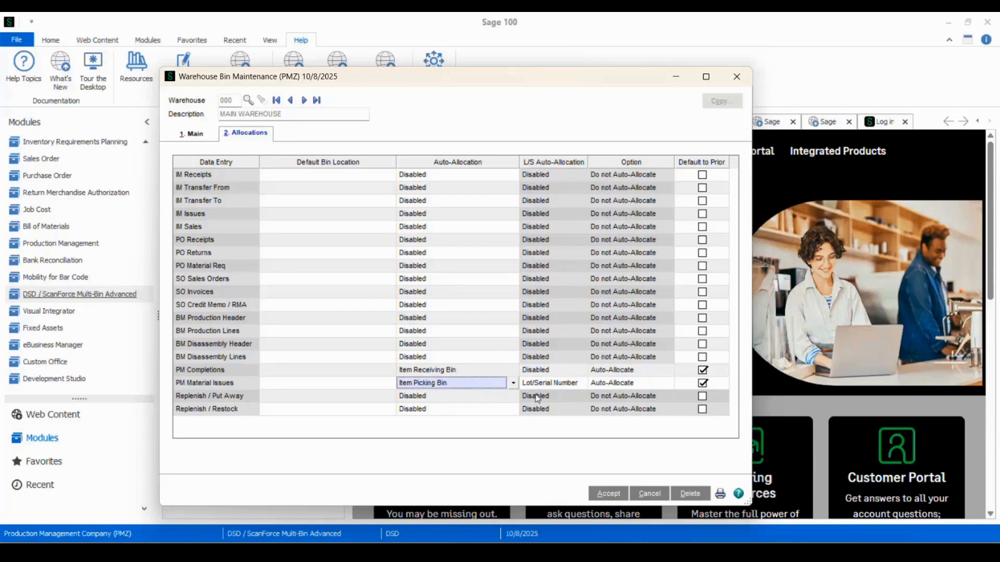
pyautogui.click(622, 492)
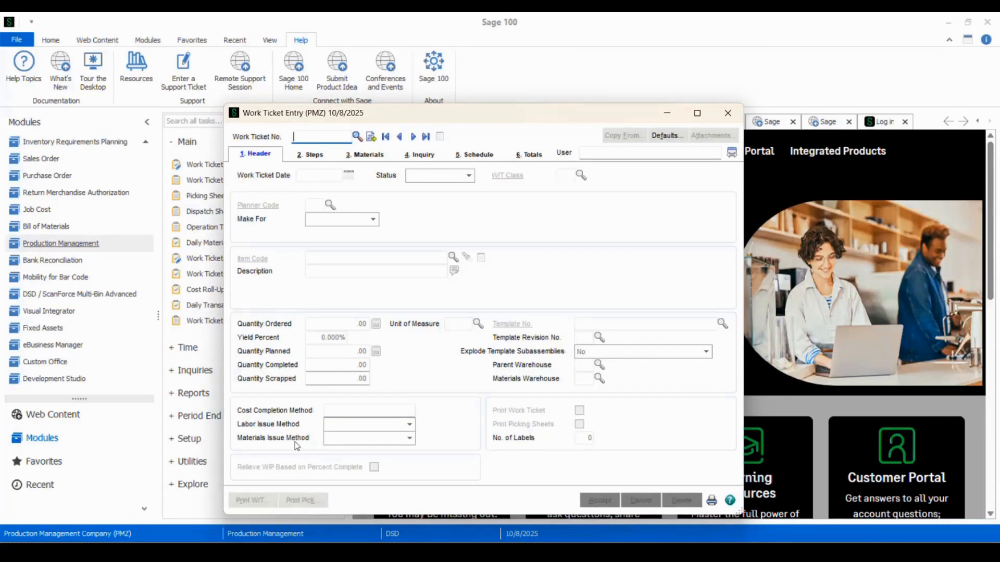
# - Browse through the work tickets from the first record and examine their materials issue method
pyautogui.click(413, 137)
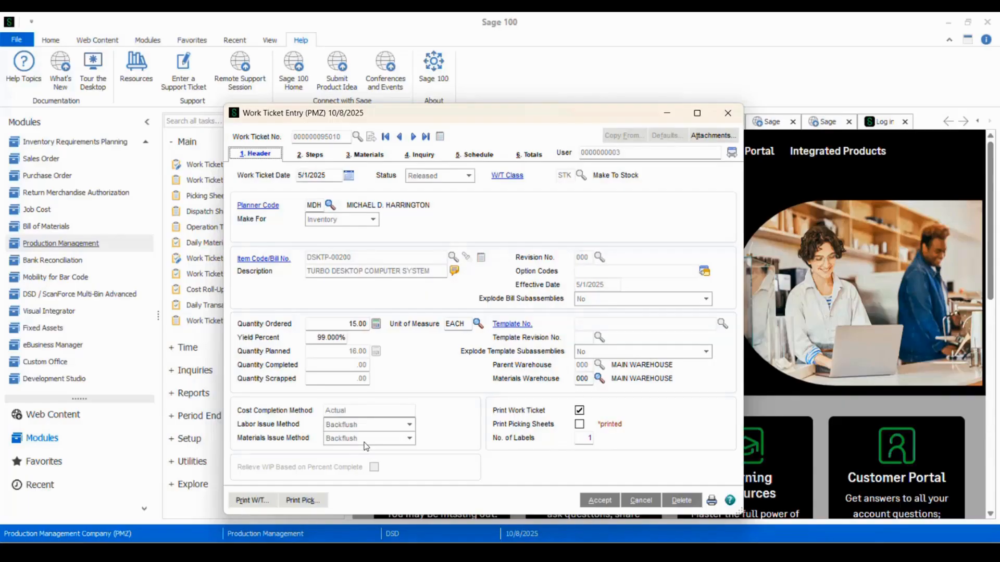
pyautogui.click(412, 137)
pyautogui.click(413, 137)
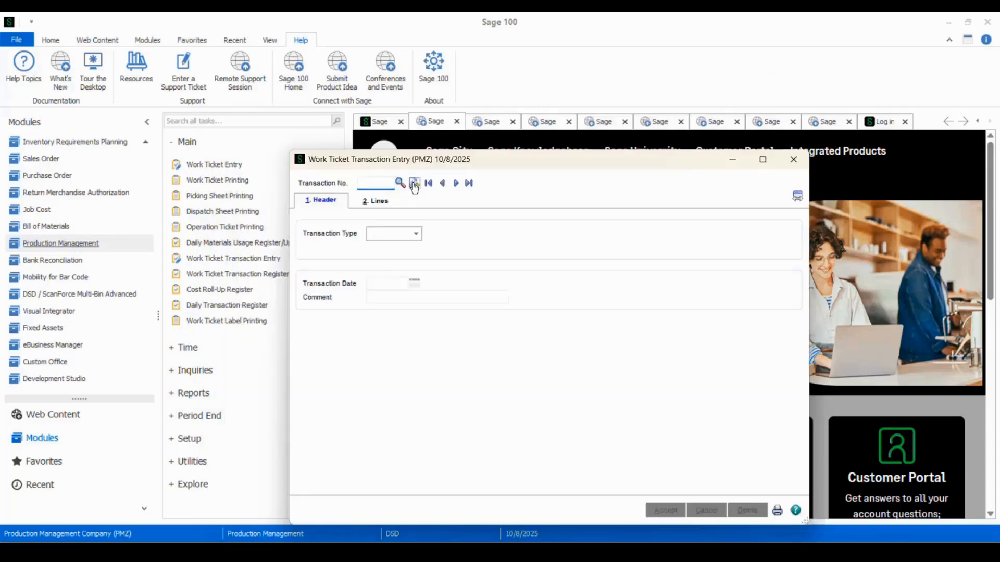
# - Create a work ticket transaction of type Materials with the next number for the last listed MOTHERBOARD work ticket
pyautogui.click(415, 186)
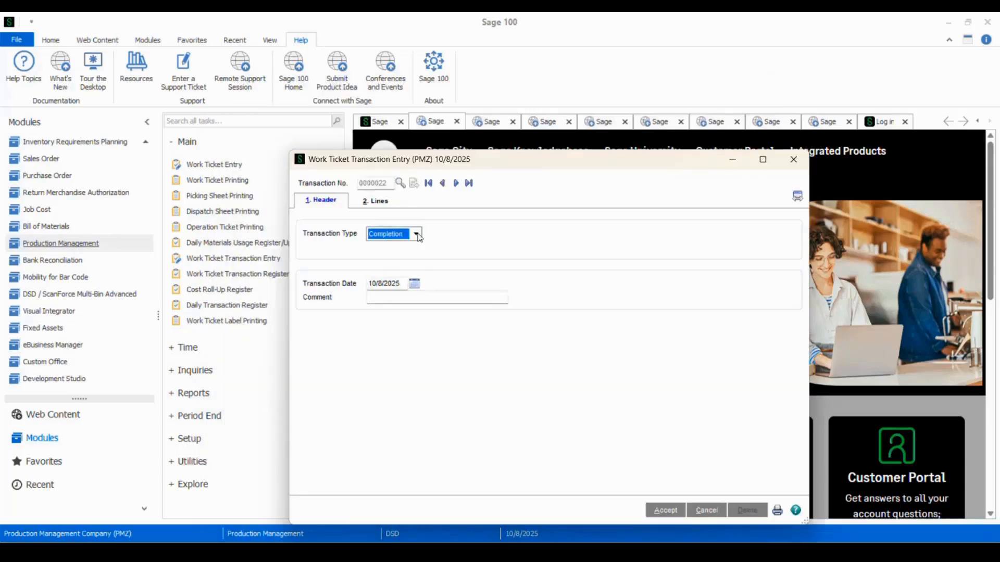
pyautogui.click(416, 233)
pyautogui.click(413, 273)
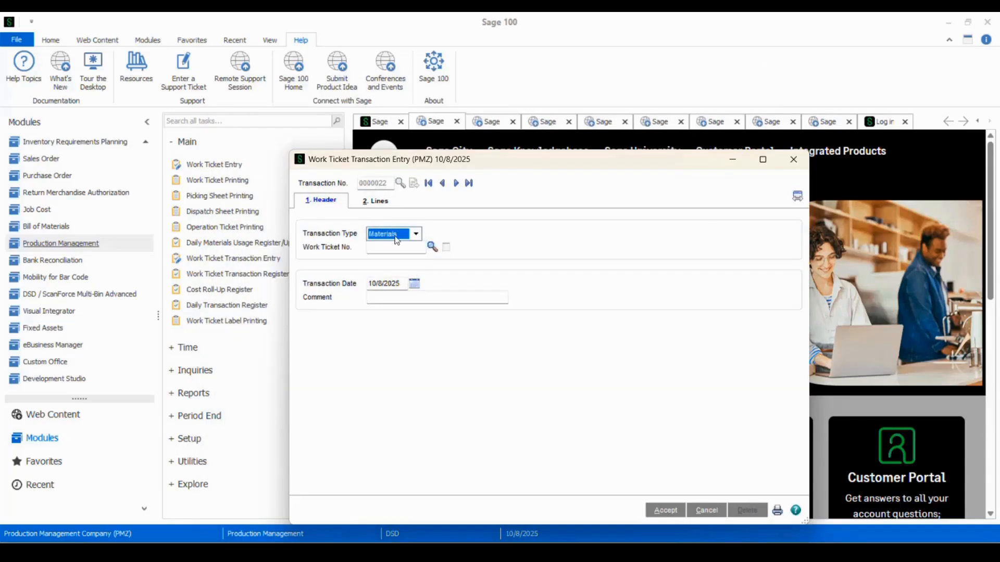
pyautogui.click(432, 247)
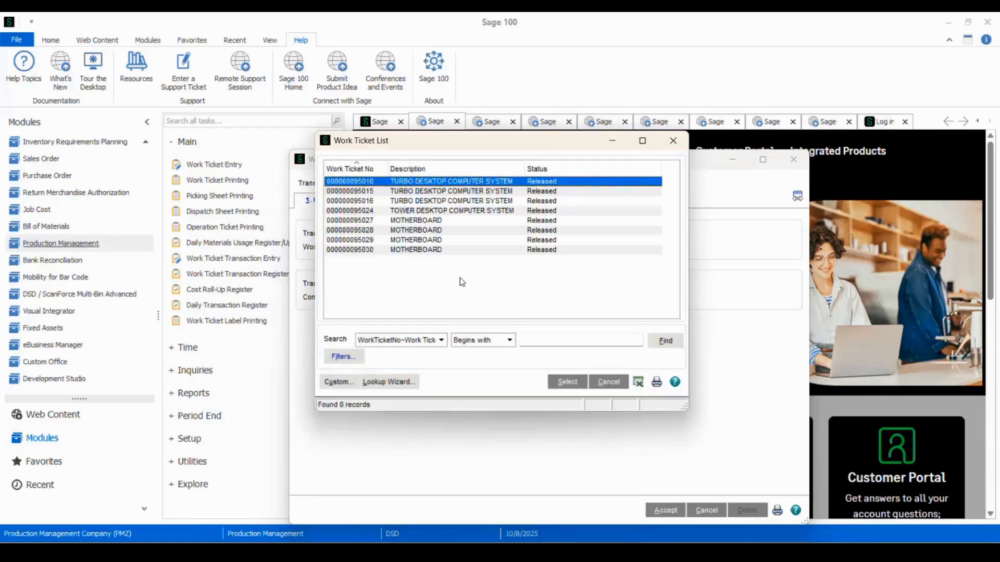
pyautogui.doubleClick(464, 250)
pyautogui.click(388, 205)
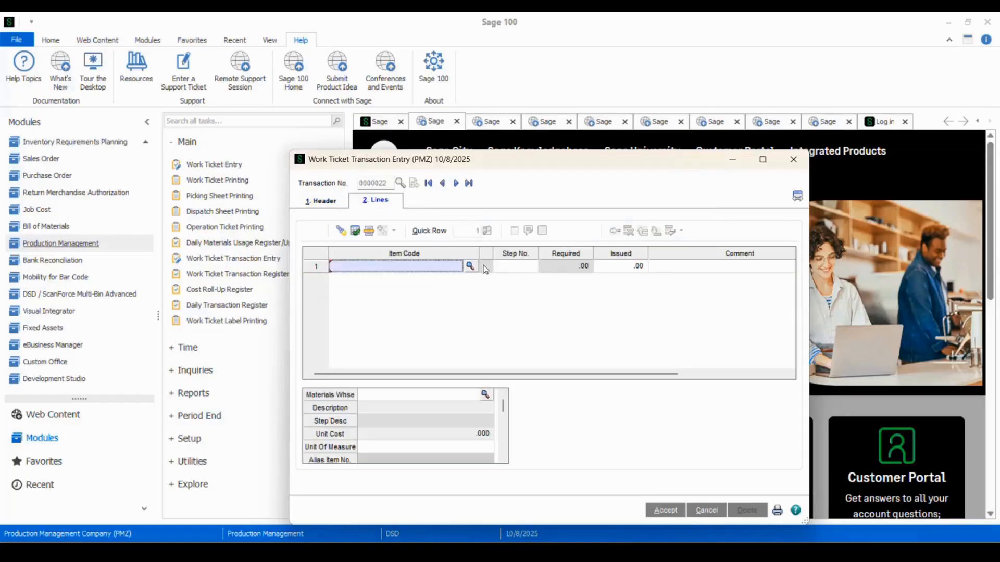
# - Add item WASHR-00160 with an issued quantity of 1 as the first material line
pyautogui.click(470, 266)
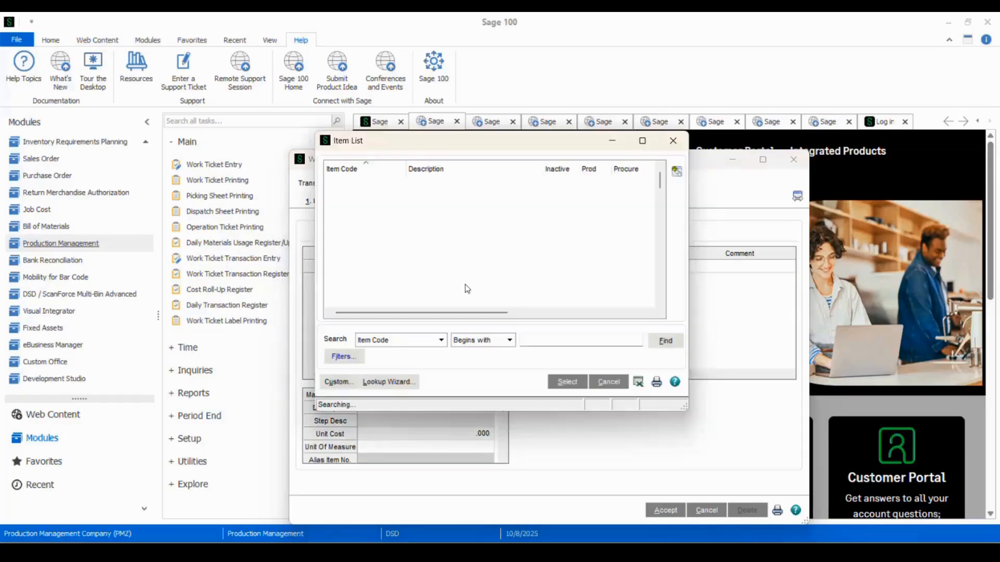
pyautogui.doubleClick(464, 284)
pyautogui.click(530, 270)
pyautogui.click(569, 381)
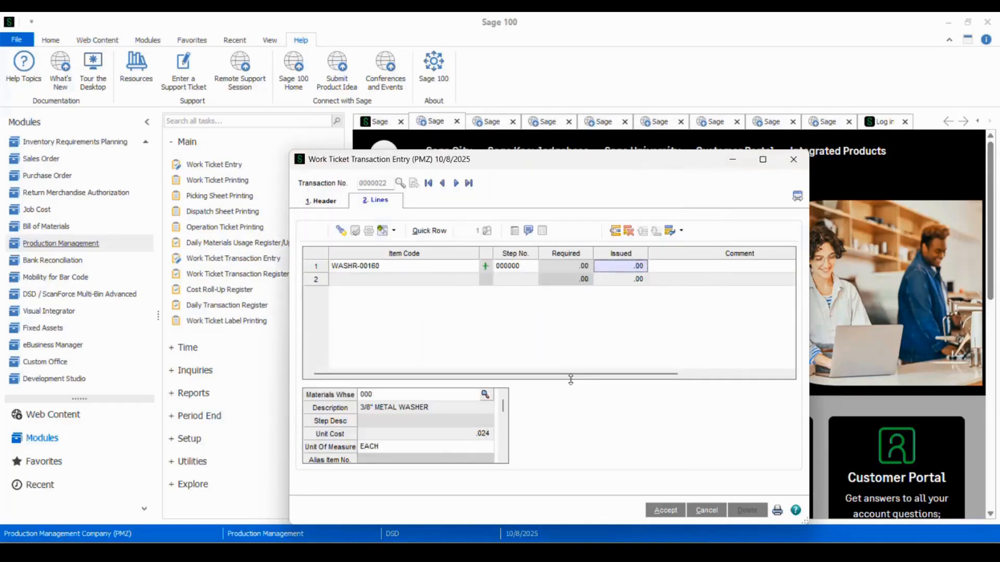
pyautogui.write('1')
pyautogui.press('Tab')
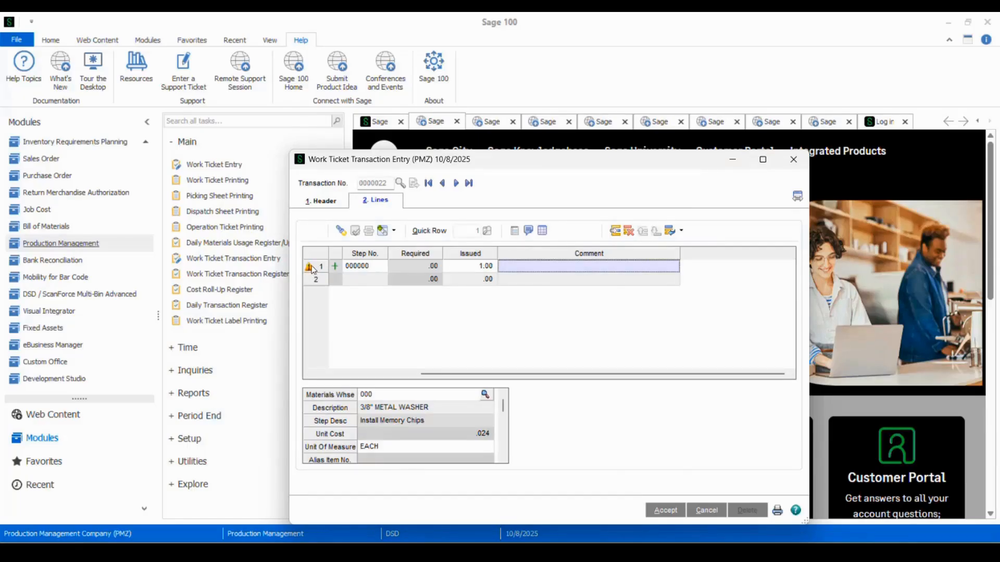
pyautogui.press('Tab')
# - Check the bin location distribution of material line WASHR-00160
pyautogui.press('Up')
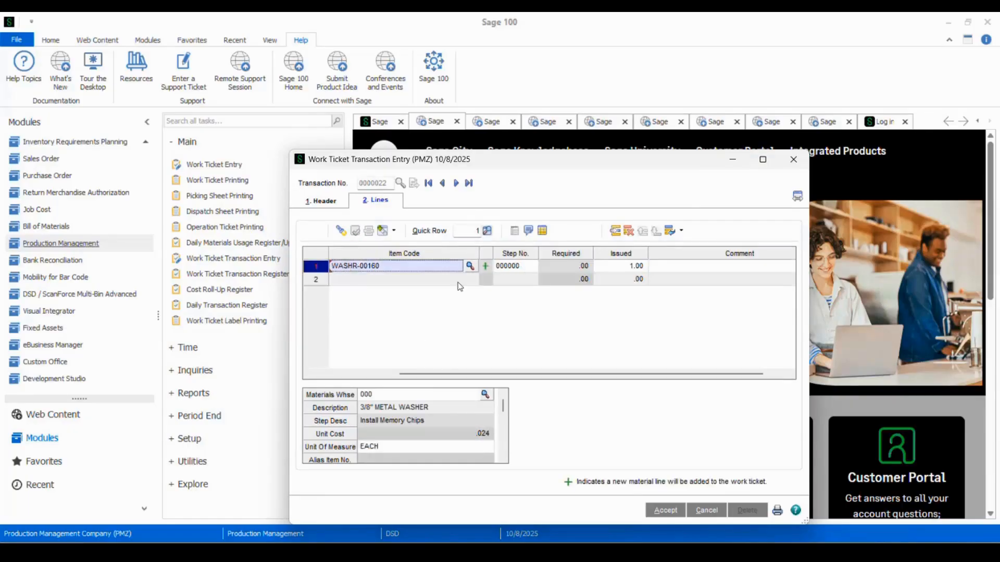
pyautogui.click(542, 231)
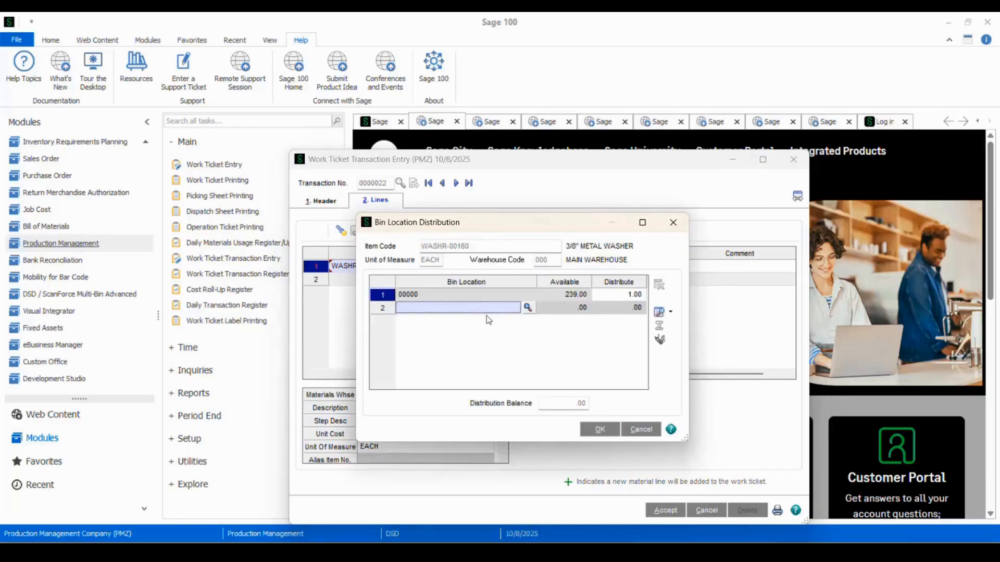
pyautogui.click(477, 296)
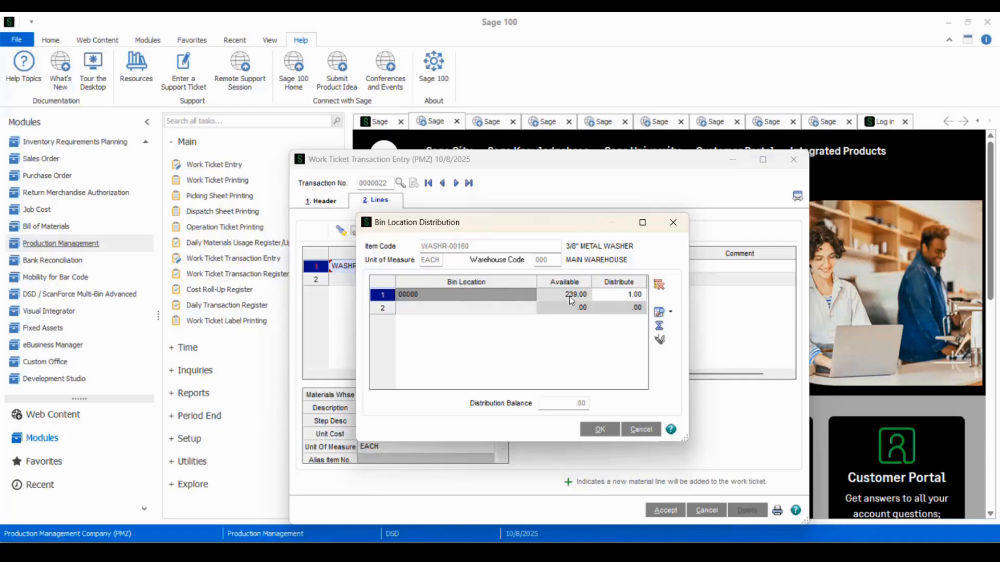
# - Accept the distribution of quantity 1 of WASHR-00160 from bin 00000
pyautogui.click(638, 294)
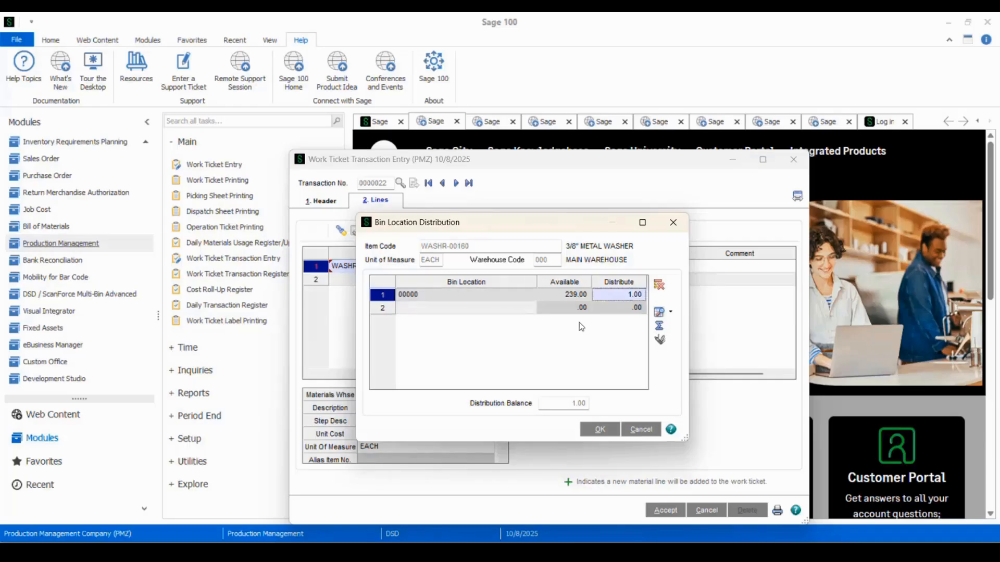
pyautogui.click(600, 430)
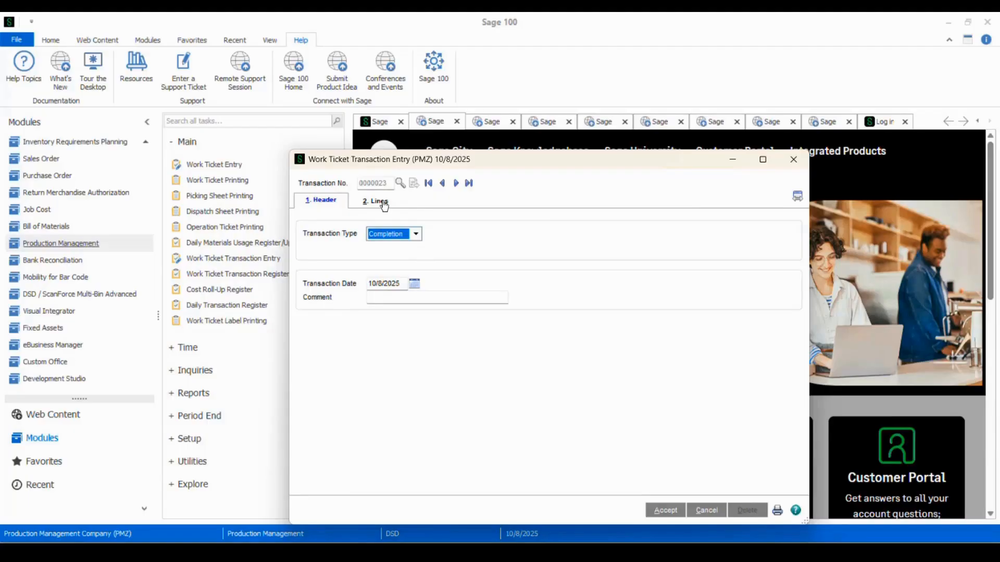
# - Add the MB1000 MOTHERBOARD work ticket with quantity 1 to the Completion transaction and view its bin location distribution
pyautogui.click(376, 201)
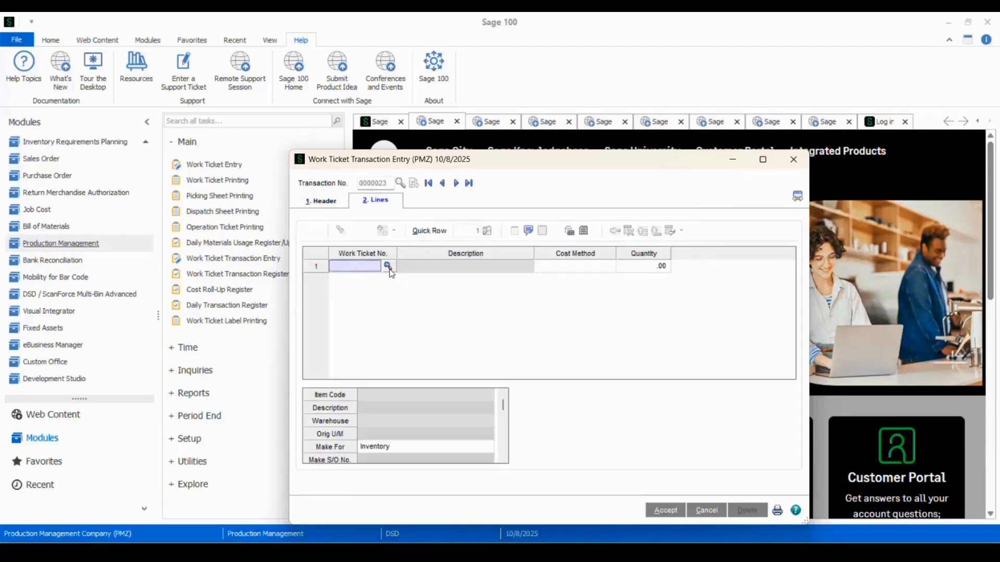
pyautogui.click(388, 267)
pyautogui.doubleClick(442, 250)
pyautogui.press('Tab')
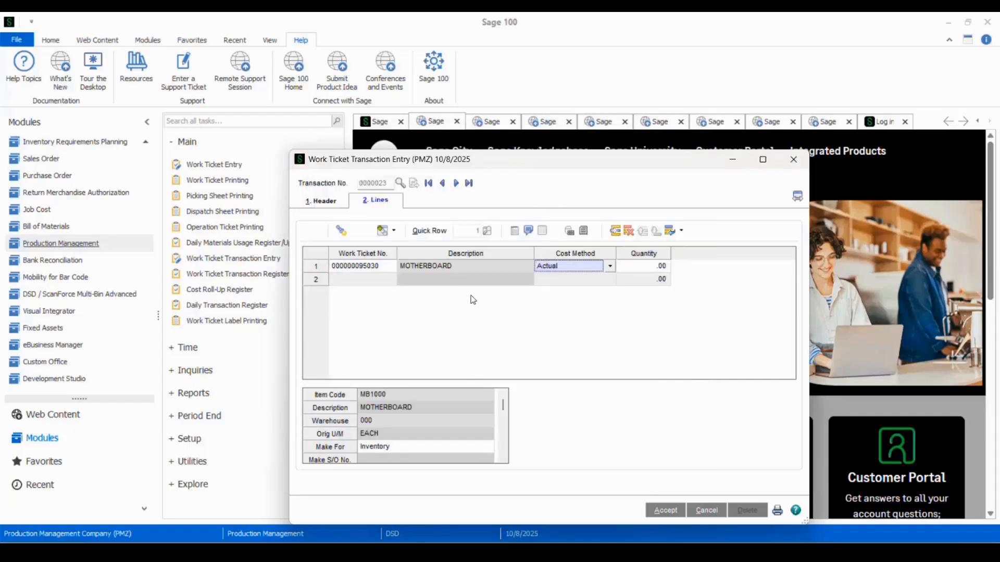
pyautogui.click(638, 266)
pyautogui.write('1')
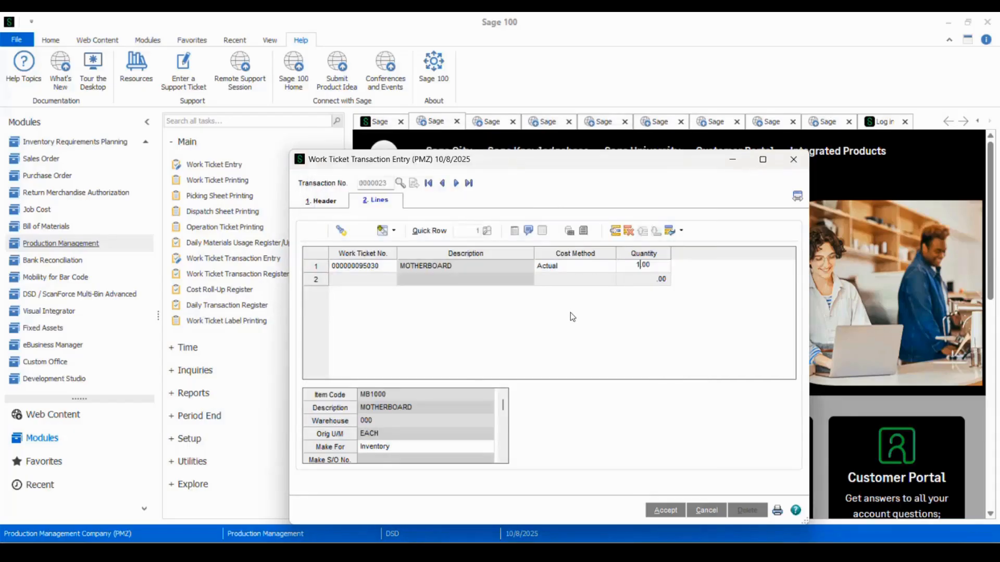
pyautogui.press('Tab')
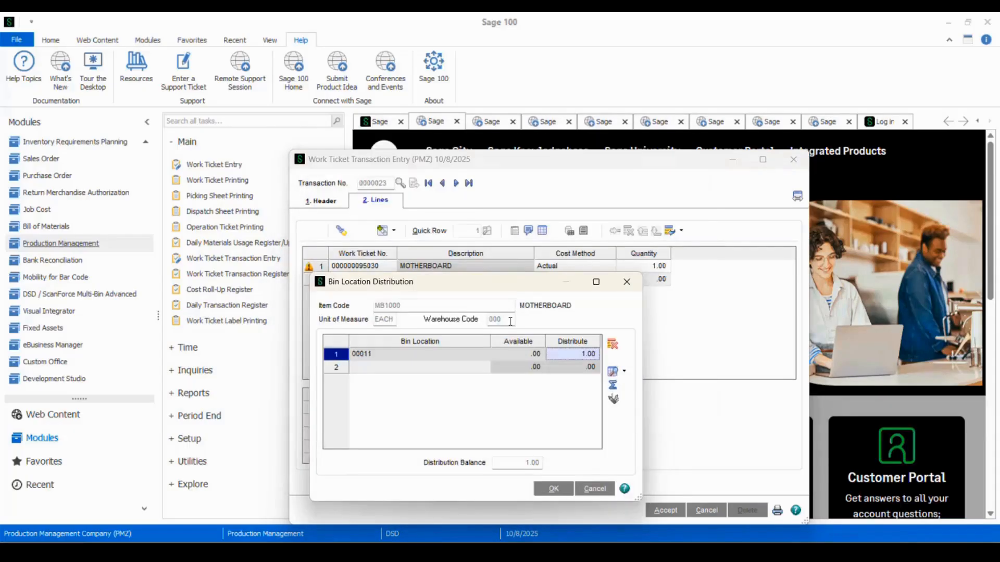
pyautogui.moveTo(530, 286); pyautogui.dragTo(571, 179)
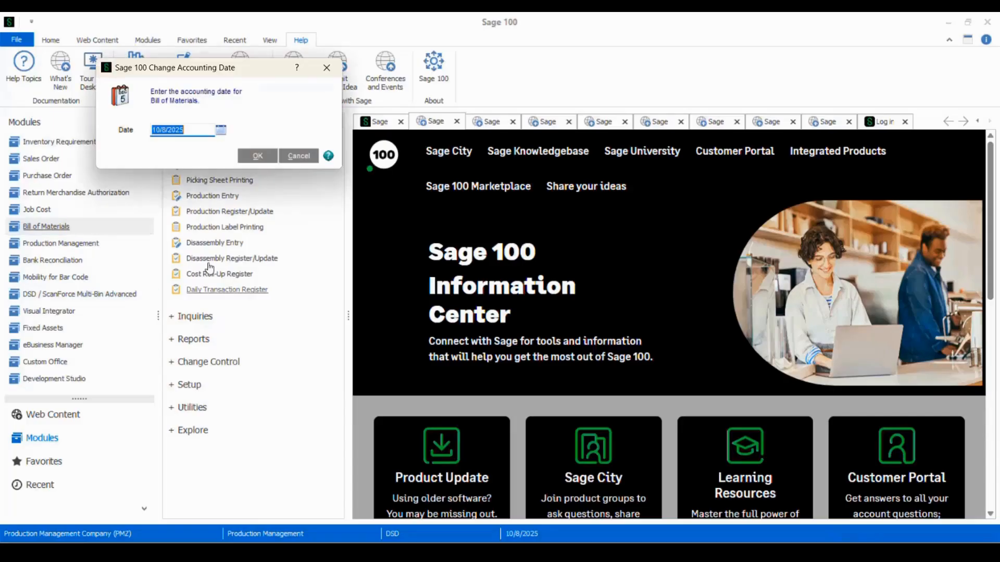
# - Create a Bill of Materials production entry with the next number for bill BOARD-04230 and quantity 1, keeping the accounting date
pyautogui.click(256, 157)
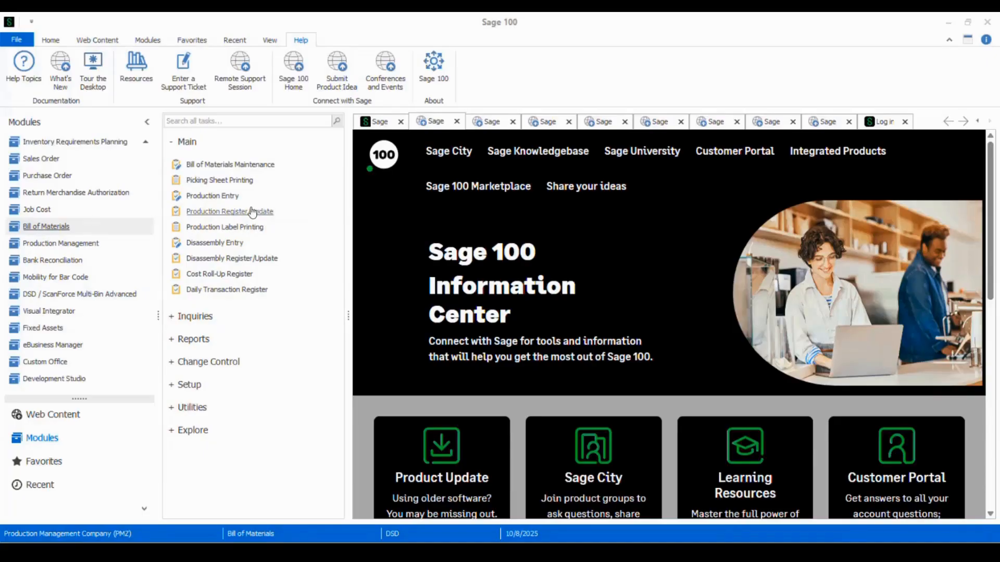
pyautogui.click(230, 197)
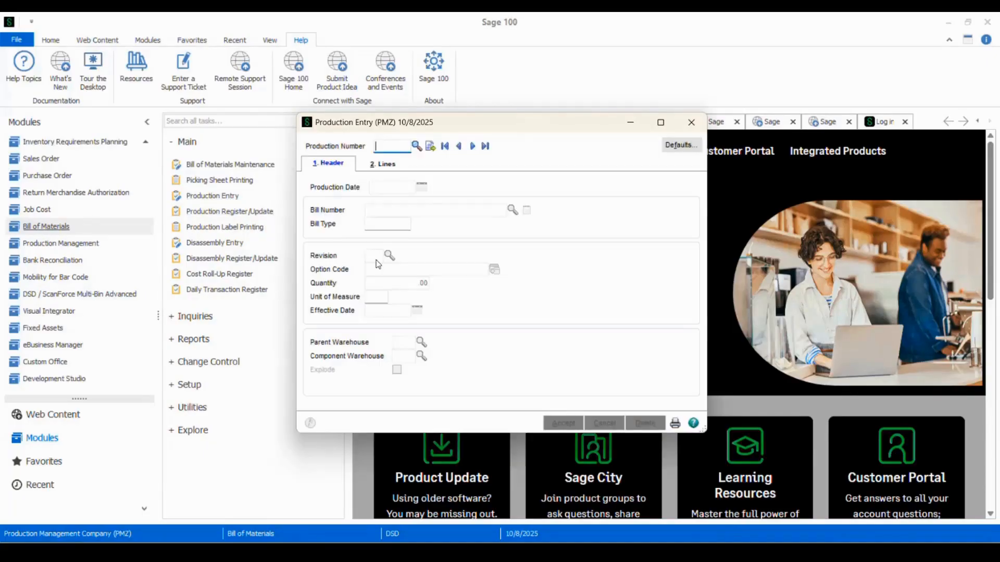
pyautogui.click(430, 146)
pyautogui.click(513, 209)
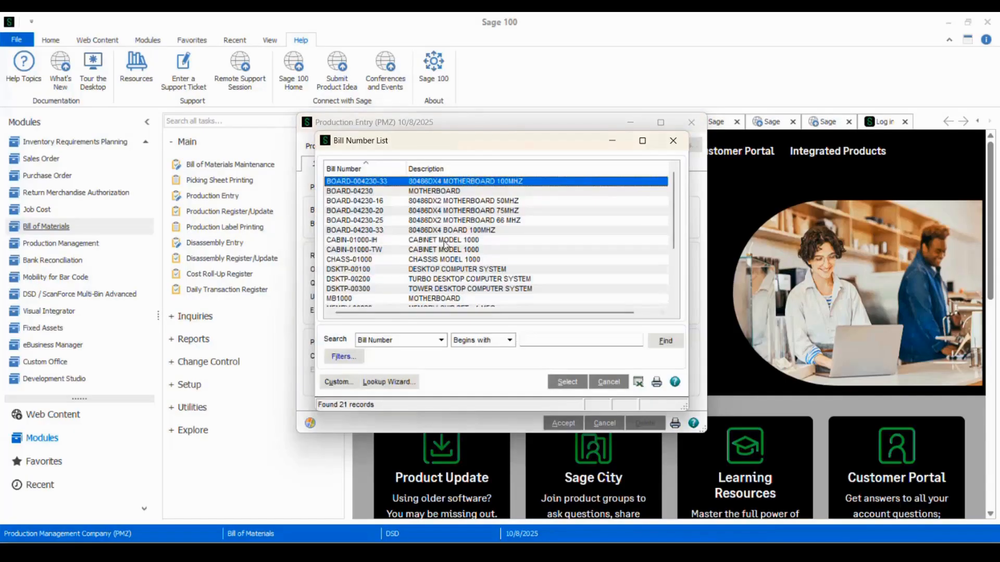
pyautogui.doubleClick(447, 191)
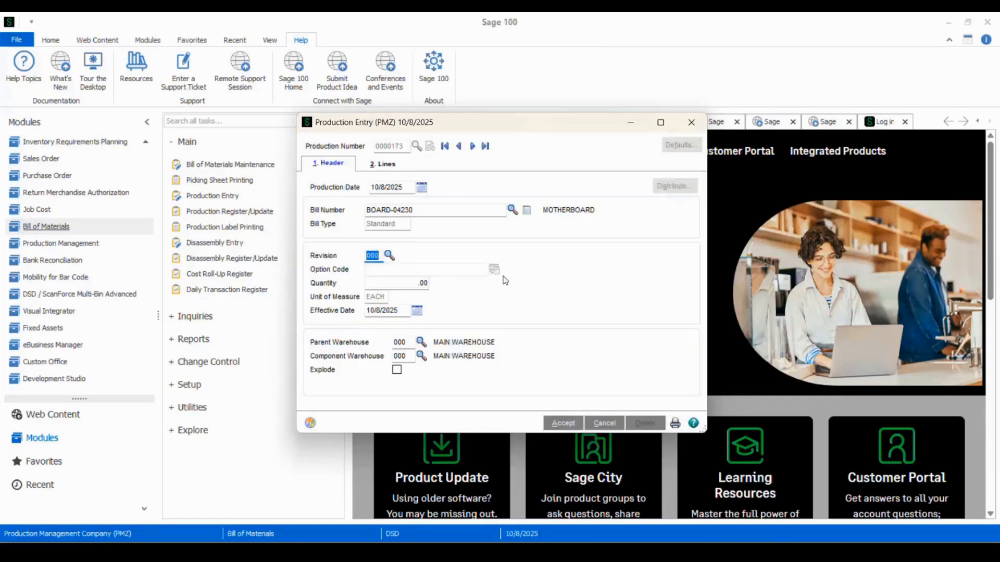
pyautogui.press('Tab')
pyautogui.write('1')
pyautogui.press('Tab')
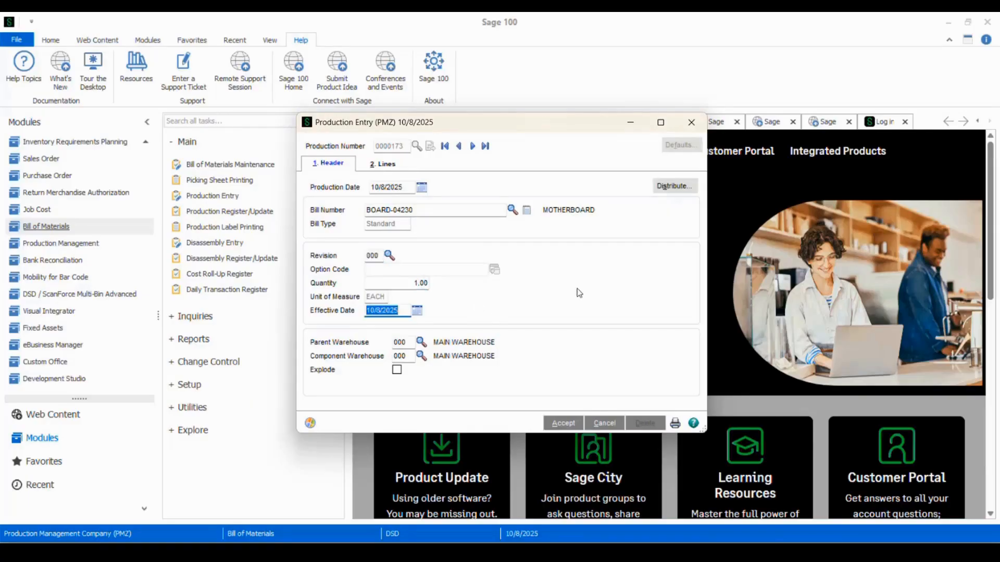
# - Distribute quantity 1 of the parent item BOARD-04230 to bin location 00000
pyautogui.click(678, 189)
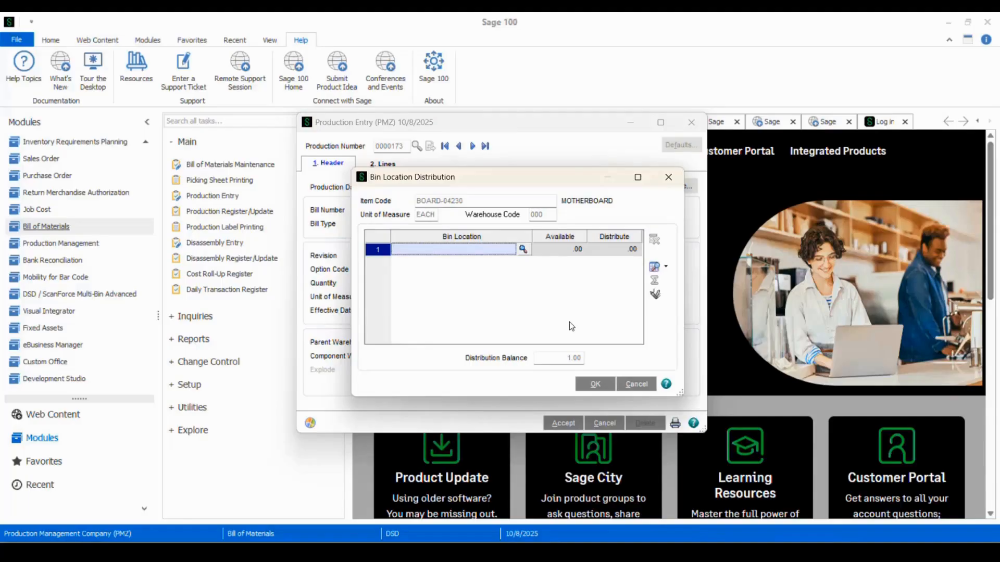
pyautogui.click(522, 249)
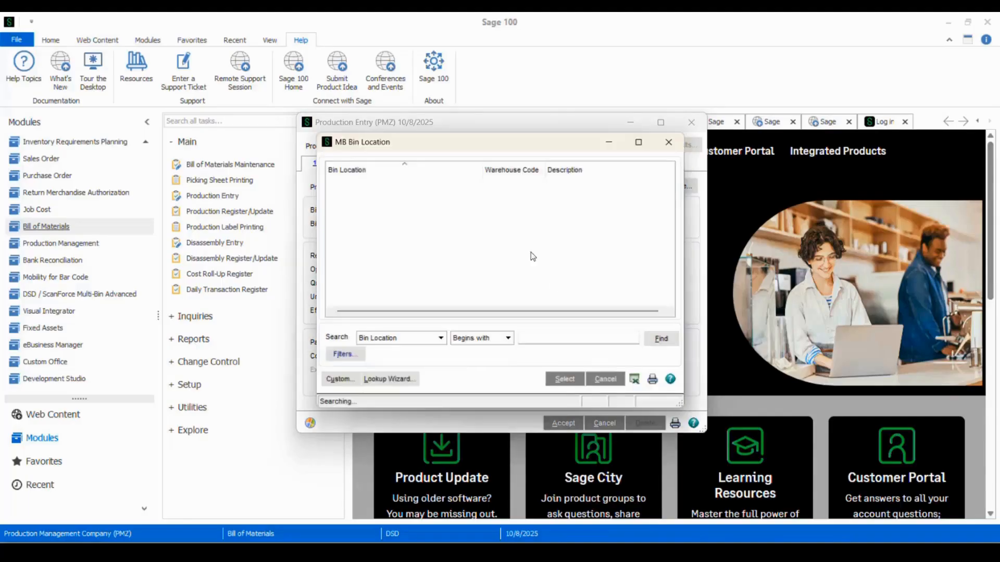
pyautogui.doubleClick(550, 185)
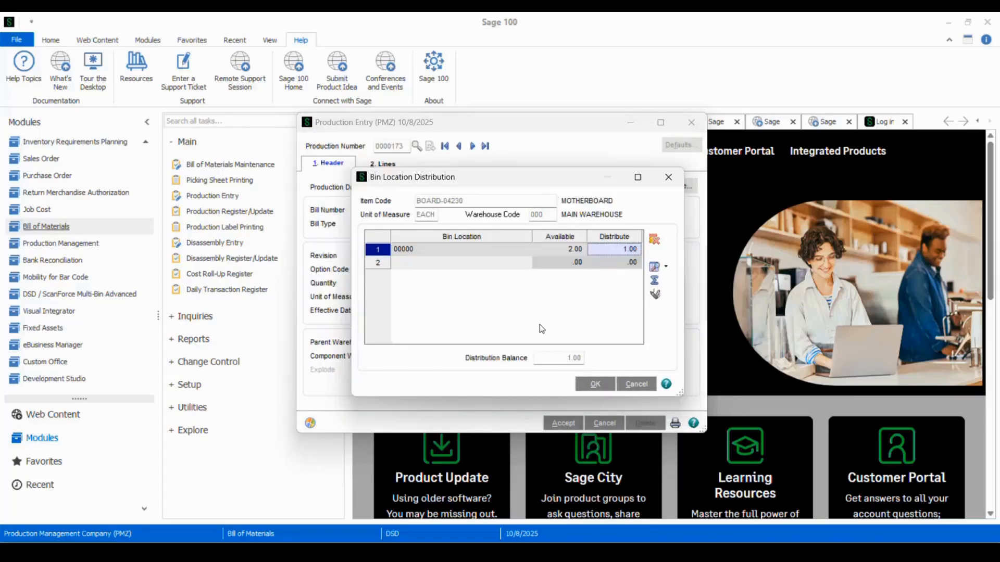
pyautogui.click(604, 384)
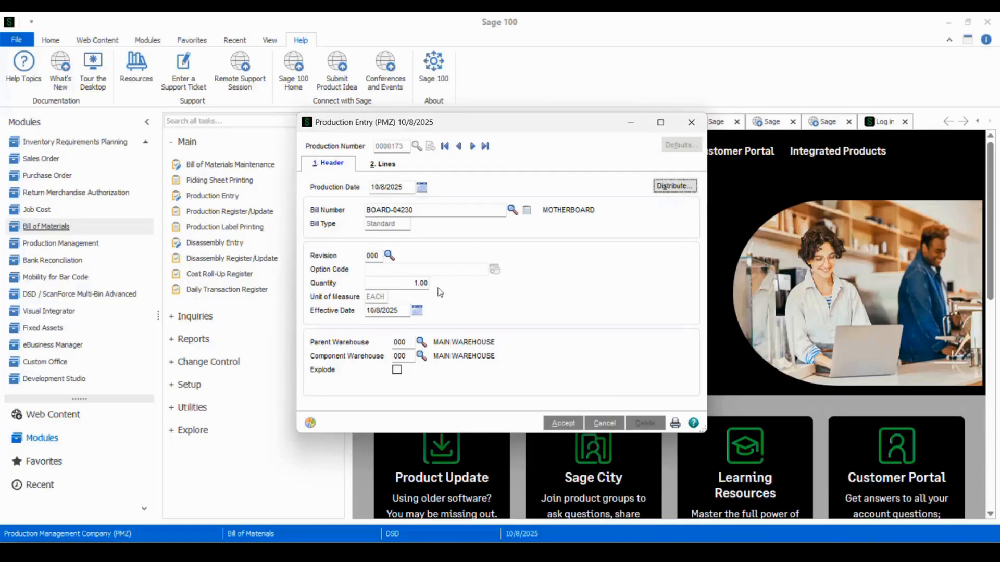
# - Distribute quantity 4 of component line BTTRY-98422 from bin location 00000, and go to the CAPAC-14549 line
pyautogui.click(391, 165)
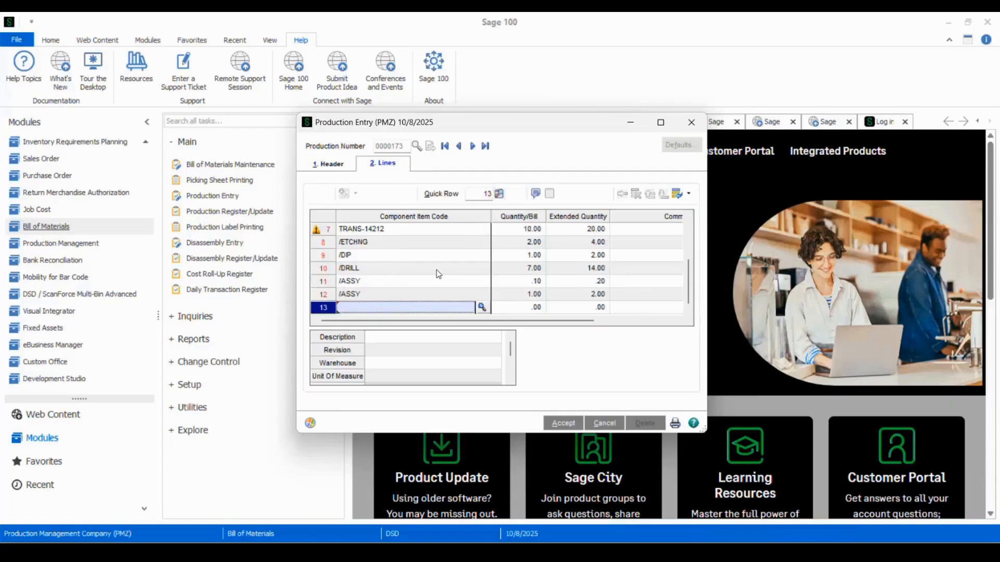
pyautogui.click(429, 241)
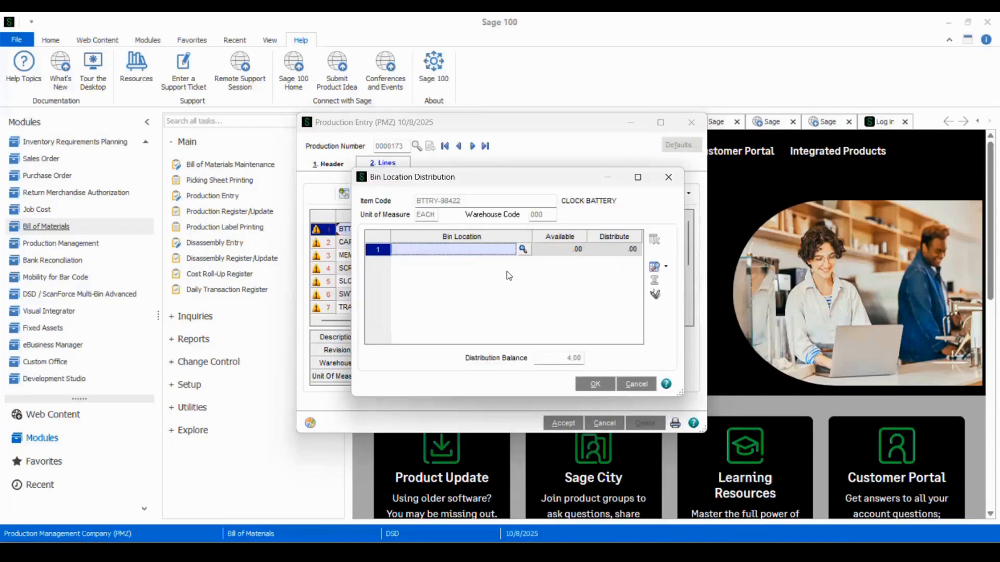
pyautogui.click(522, 250)
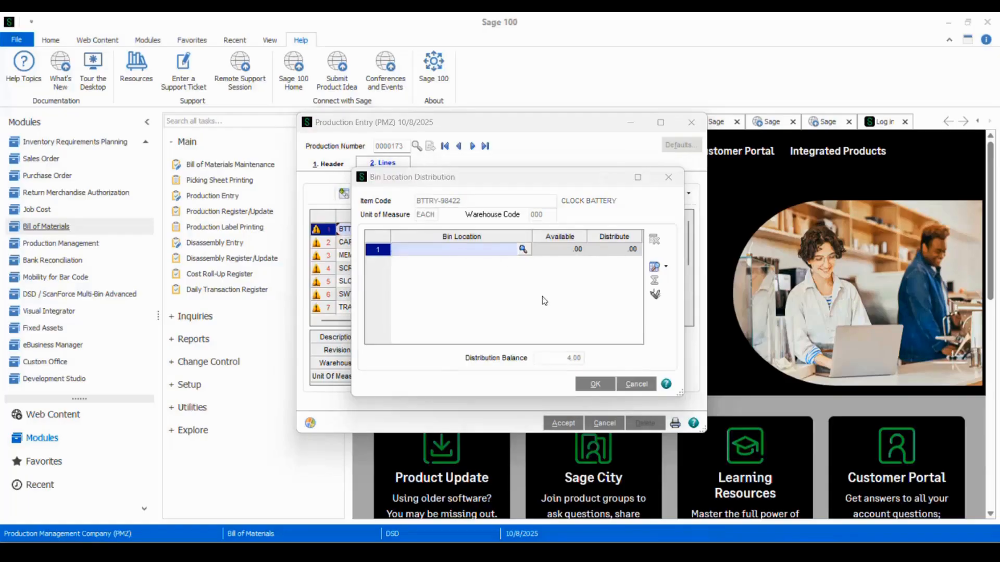
pyautogui.doubleClick(563, 182)
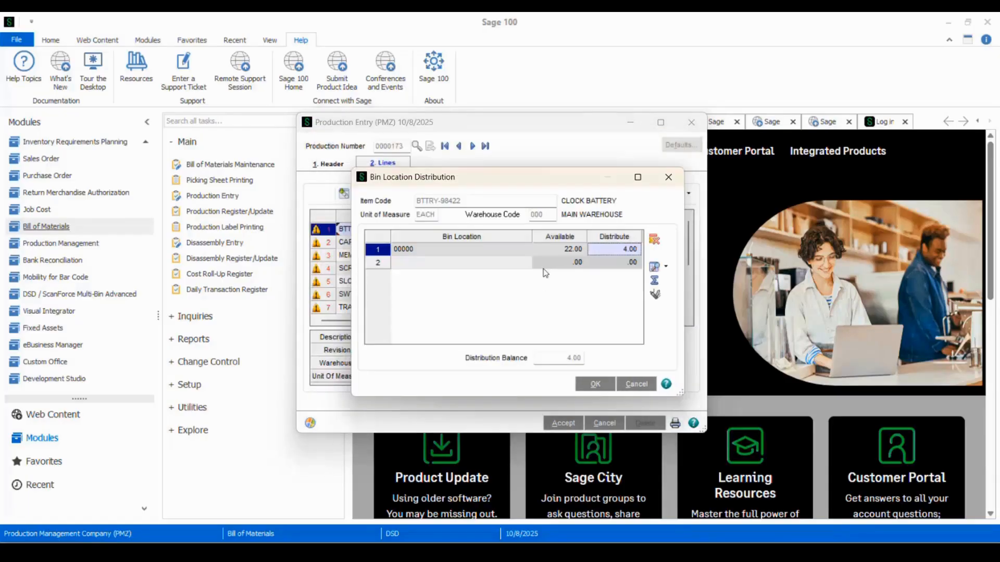
pyautogui.click(597, 386)
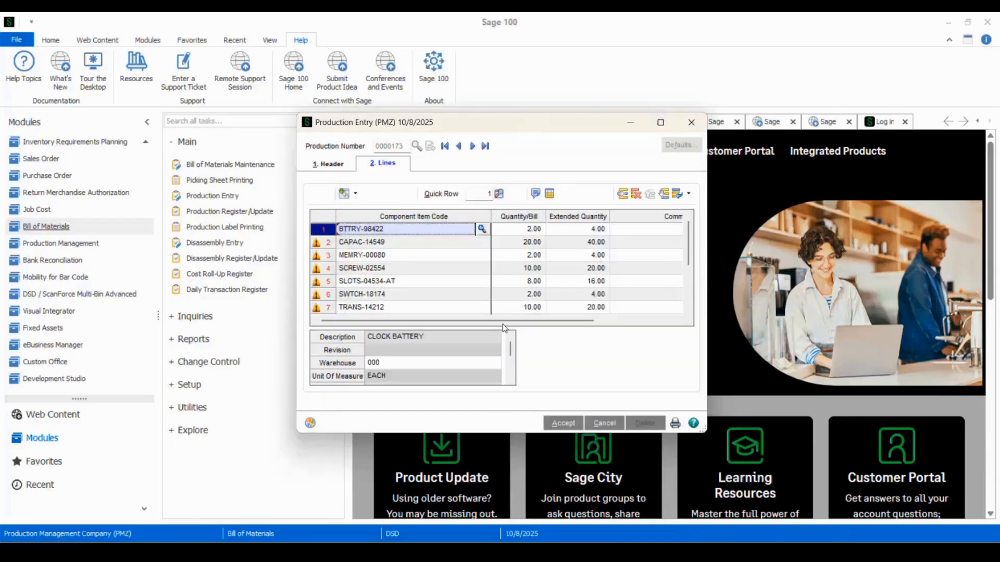
pyautogui.click(408, 241)
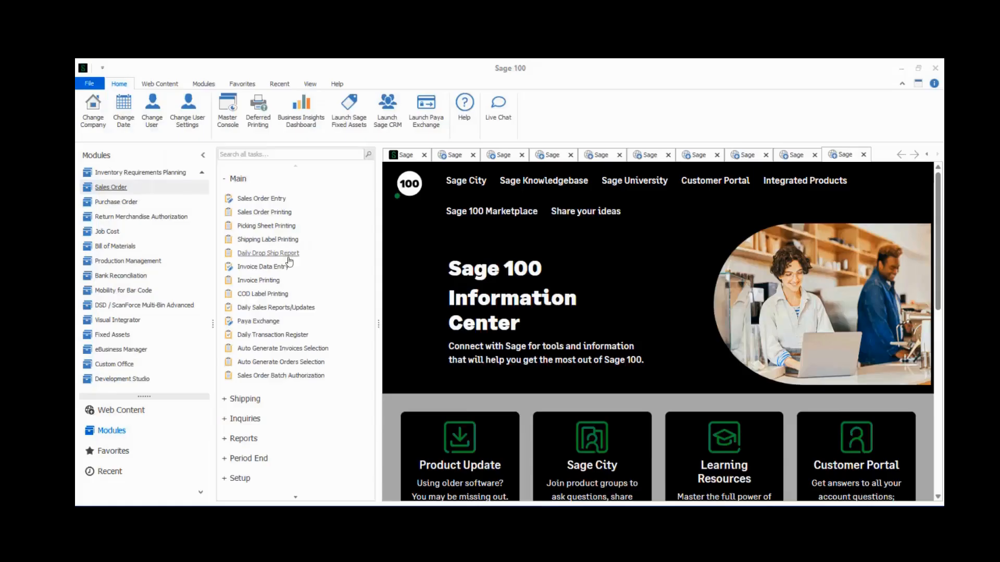
# - Enable Auto-Allocate and Populate 'Available' Fields in the Multi-Bin options of Sales Order Picking Sheet Printing
pyautogui.click(291, 228)
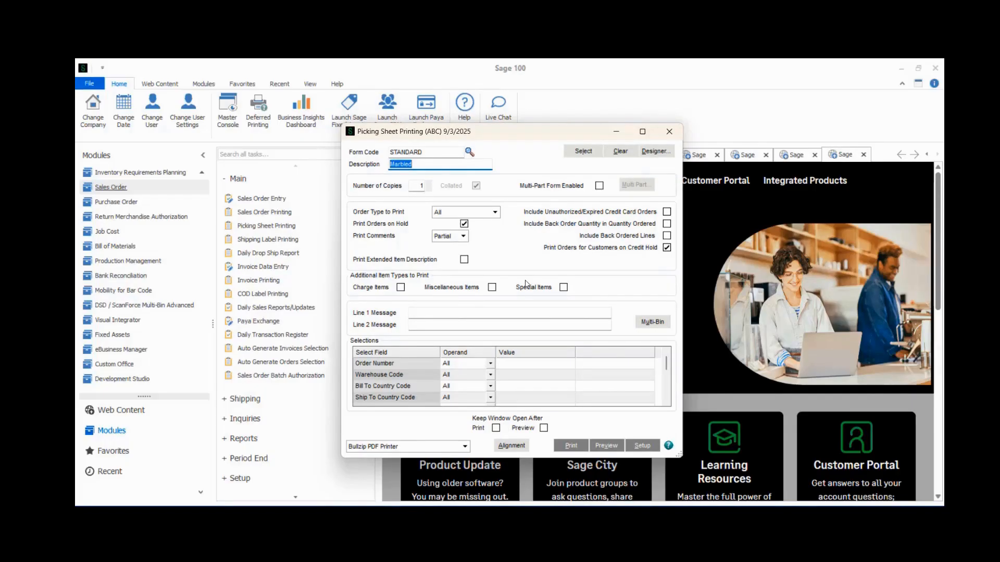
pyautogui.click(654, 322)
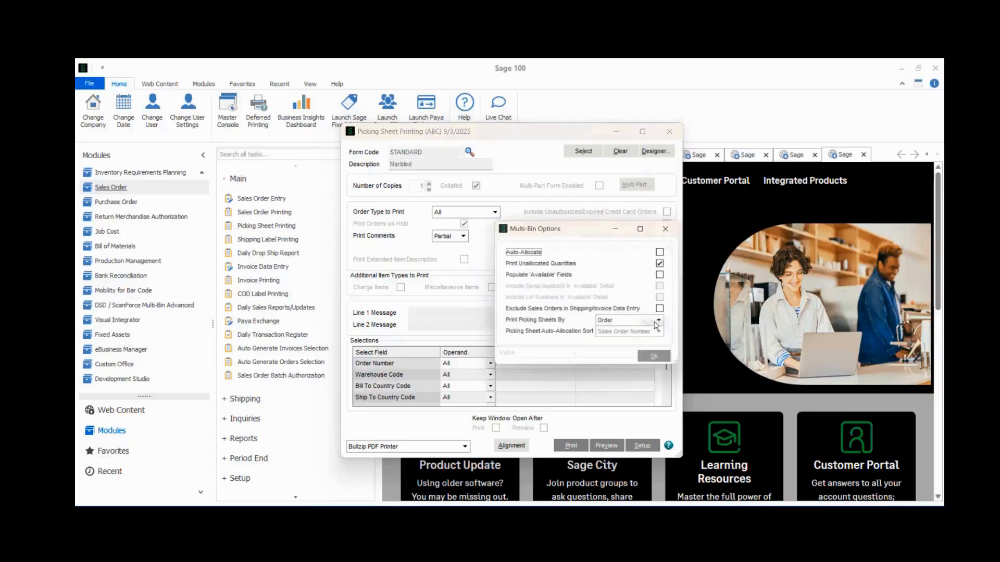
pyautogui.click(668, 252)
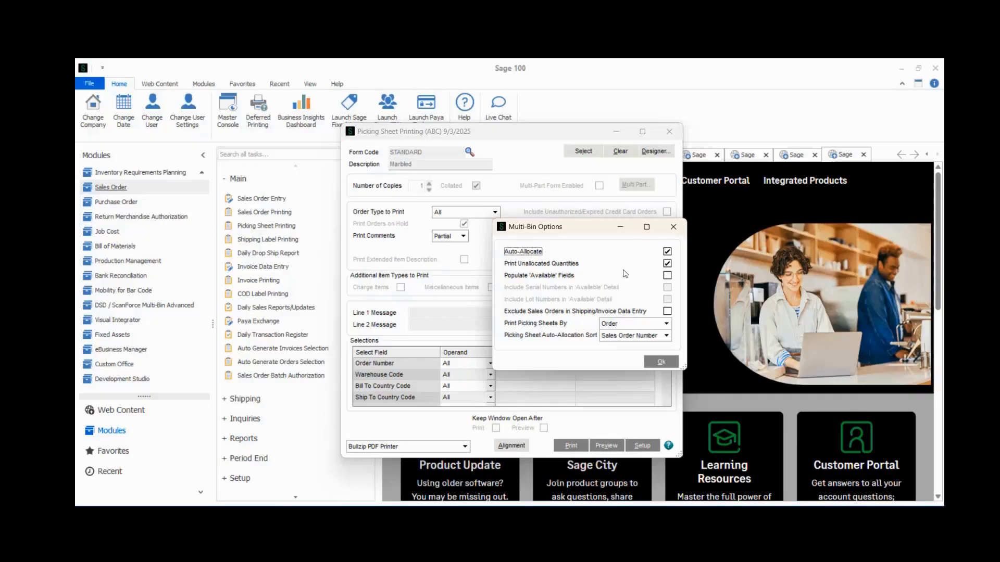
pyautogui.click(668, 276)
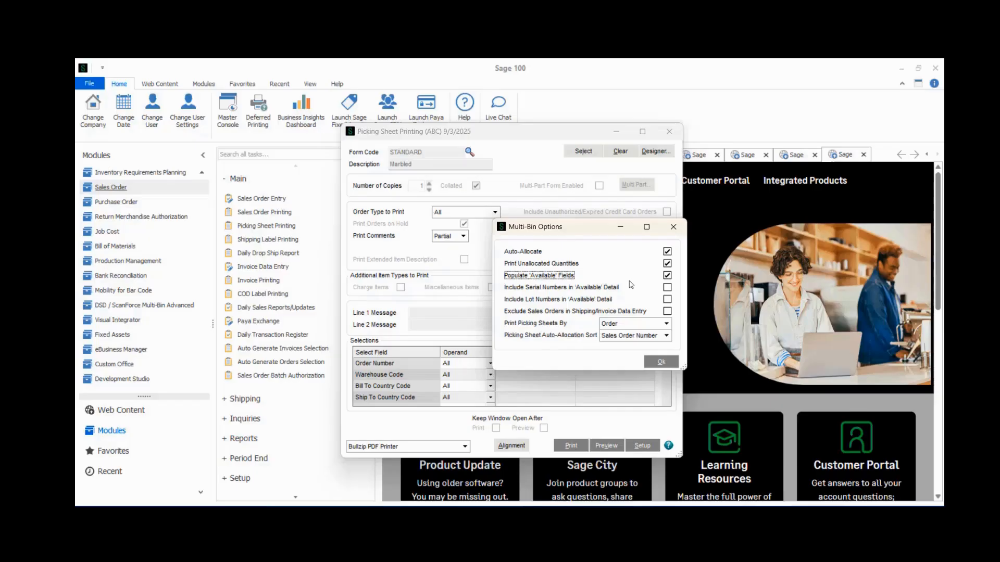
# - Try the Print Picking Sheets By options Order, Bin / Item and Bin / Item / Order, and view the auto-allocation sort choices
pyautogui.click(667, 324)
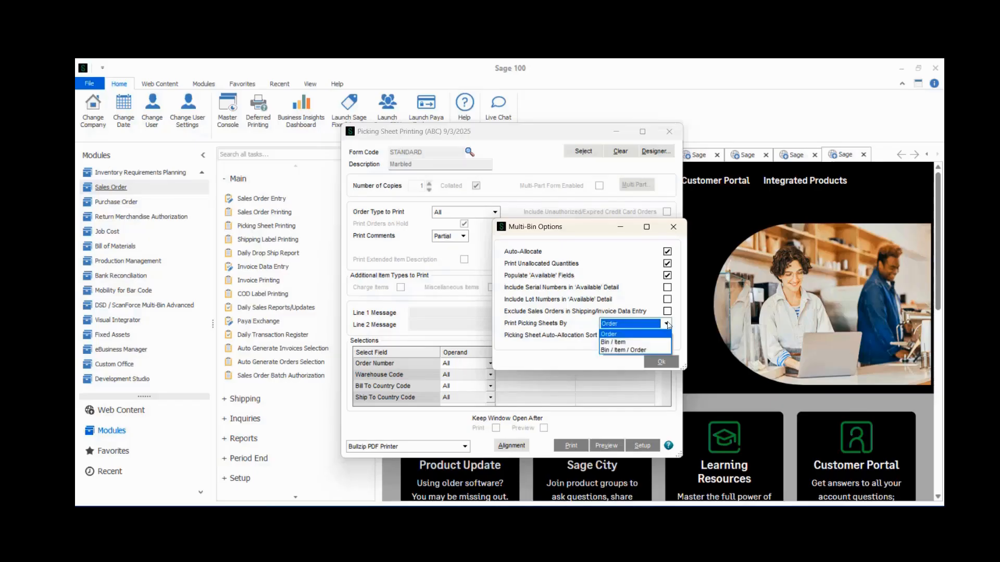
pyautogui.click(638, 335)
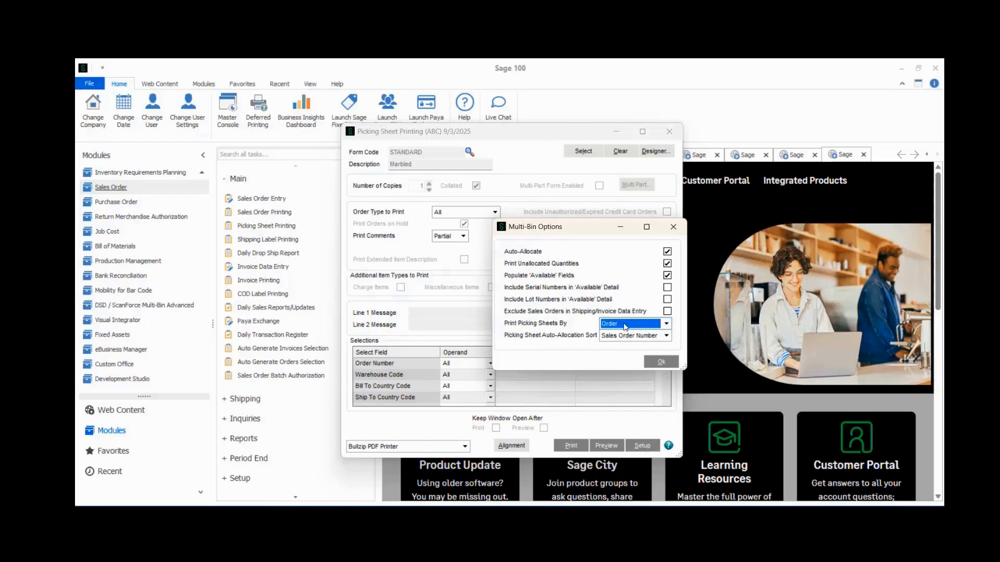
pyautogui.click(659, 326)
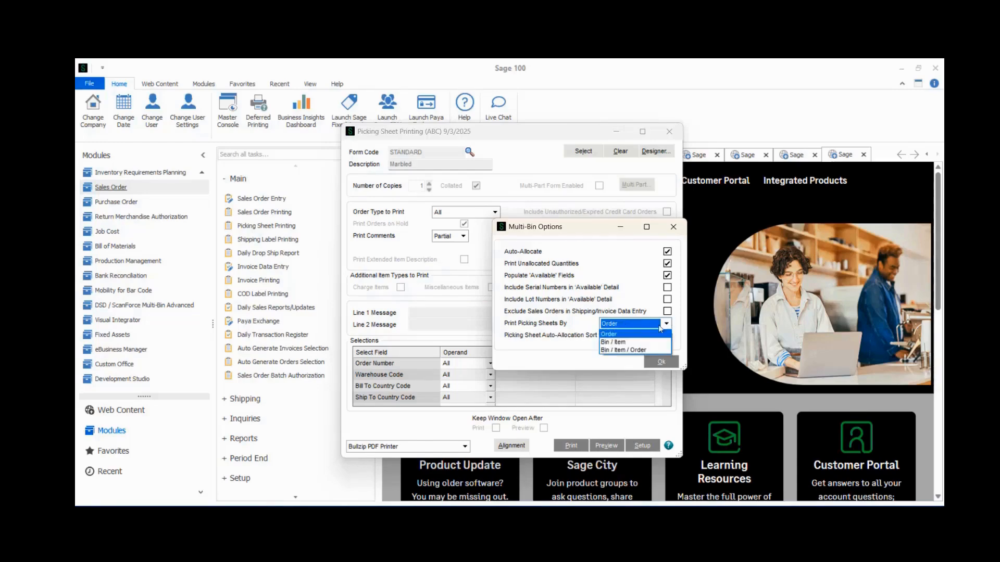
pyautogui.click(648, 345)
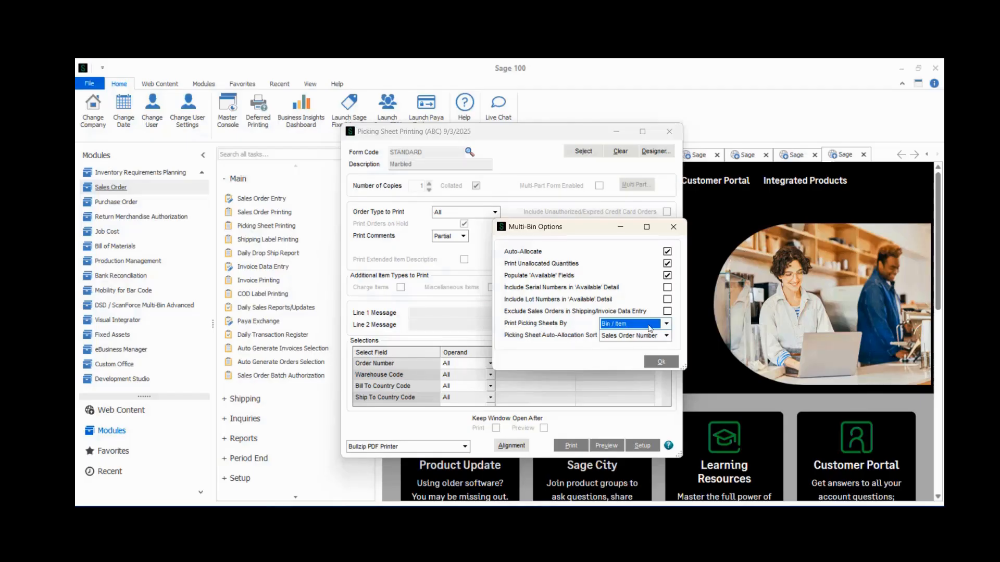
pyautogui.click(666, 324)
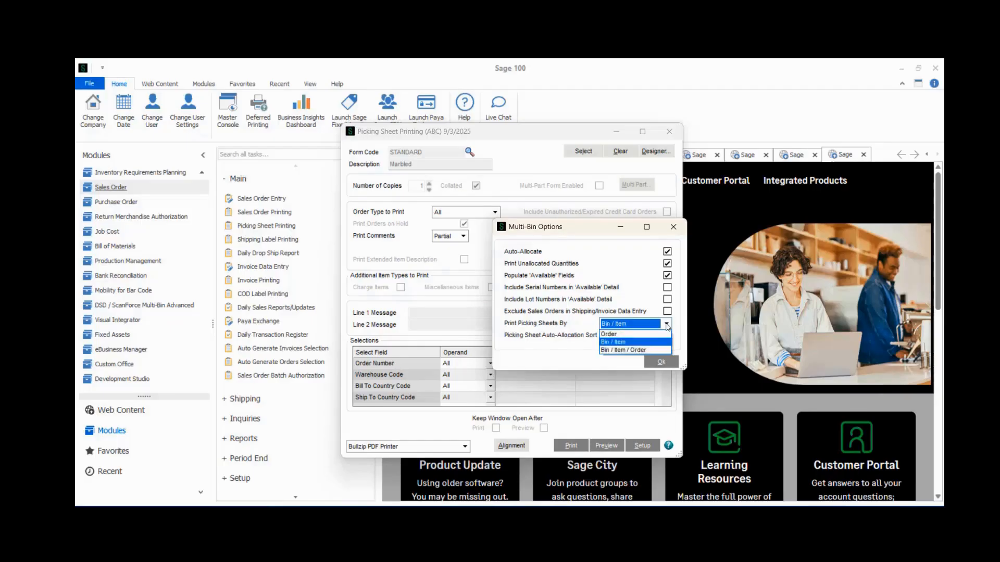
pyautogui.click(649, 349)
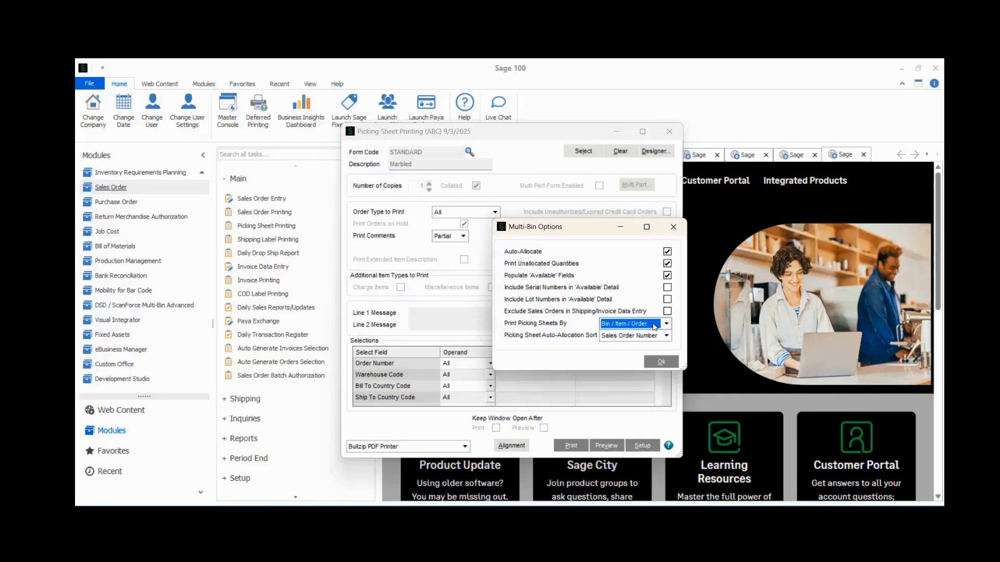
pyautogui.click(654, 326)
pyautogui.click(655, 342)
pyautogui.click(666, 336)
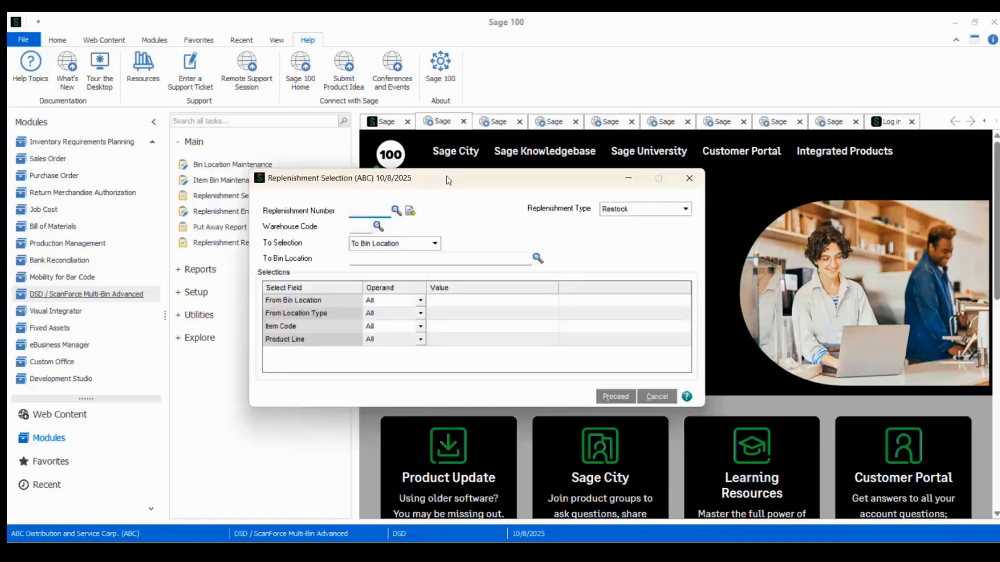
# - Set the replenishment type to Put Away in Replenishment Selection
pyautogui.click(660, 211)
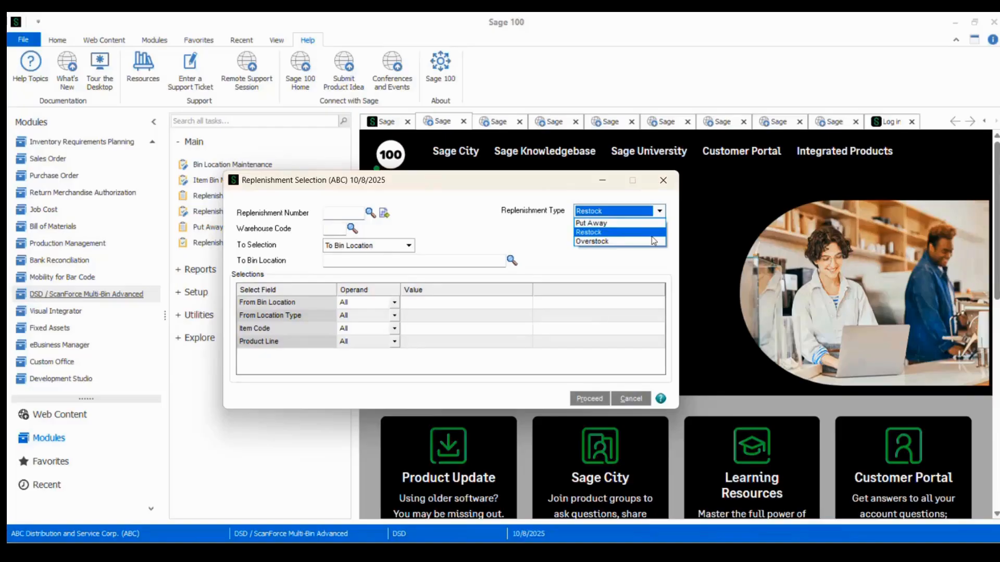
pyautogui.click(653, 223)
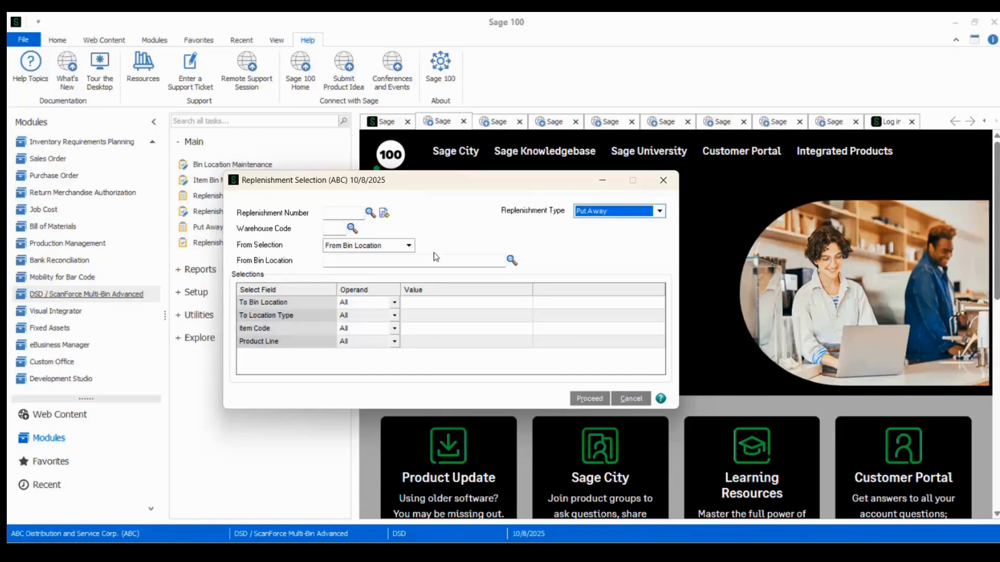
# - Try the Restock and Overstock replenishment types to compare their selection fields, and return the type to Put Away
pyautogui.click(430, 317)
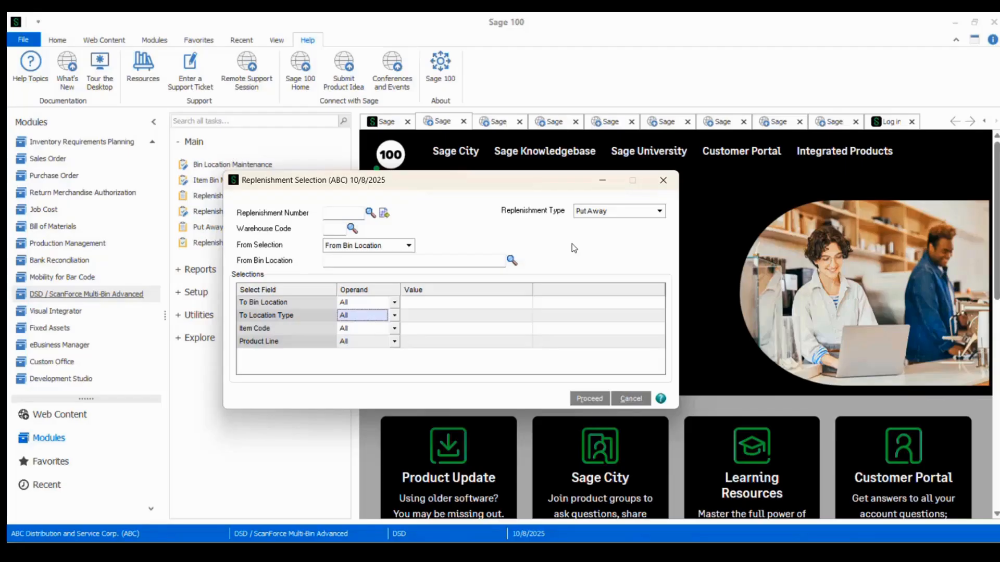
pyautogui.click(659, 210)
pyautogui.click(657, 232)
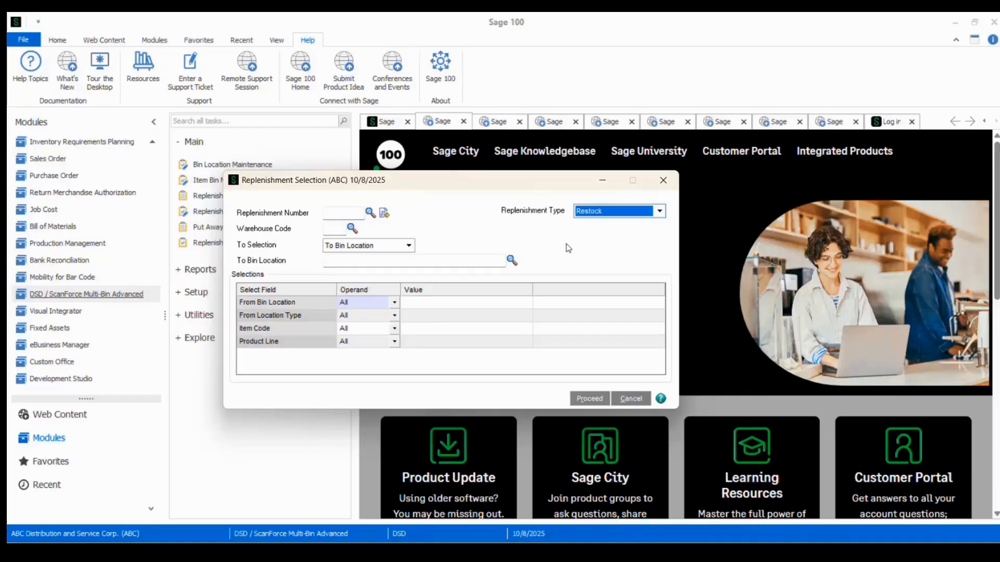
pyautogui.click(660, 212)
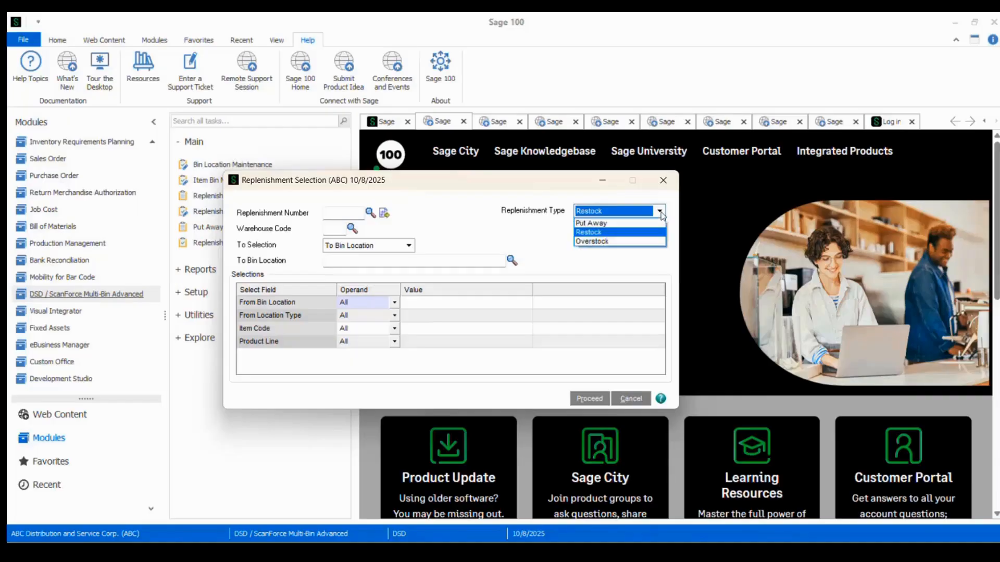
pyautogui.click(645, 242)
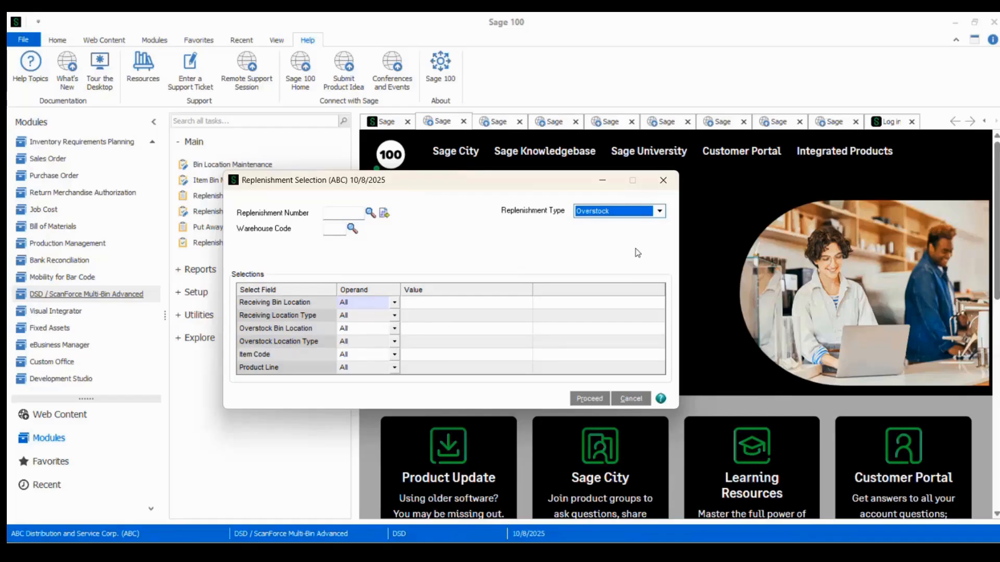
pyautogui.click(659, 211)
pyautogui.click(656, 225)
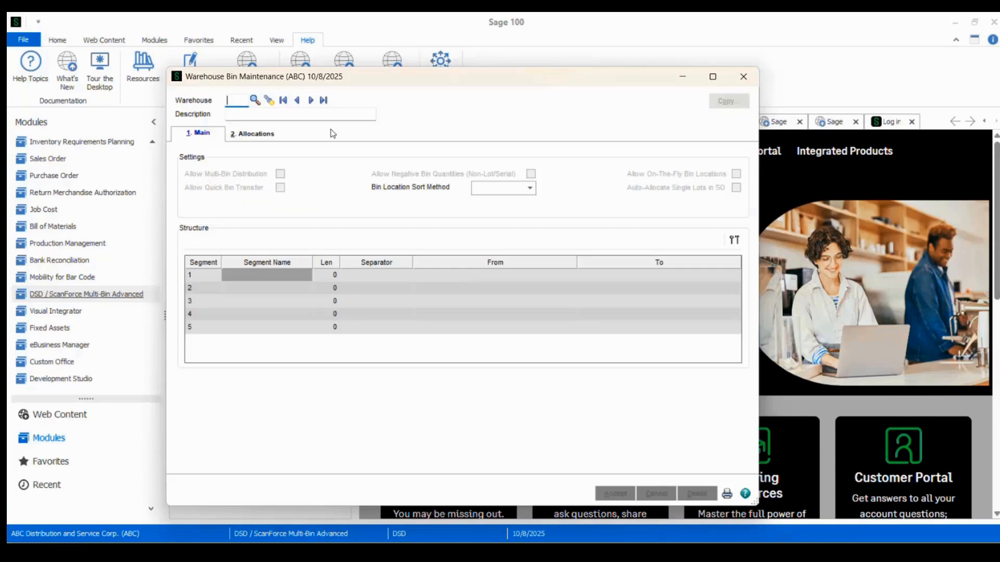
# - Examine the default bin location and auto-allocation settings for Replenish / Put Away in warehouse 000's Warehouse Bin Maintenance
pyautogui.click(311, 100)
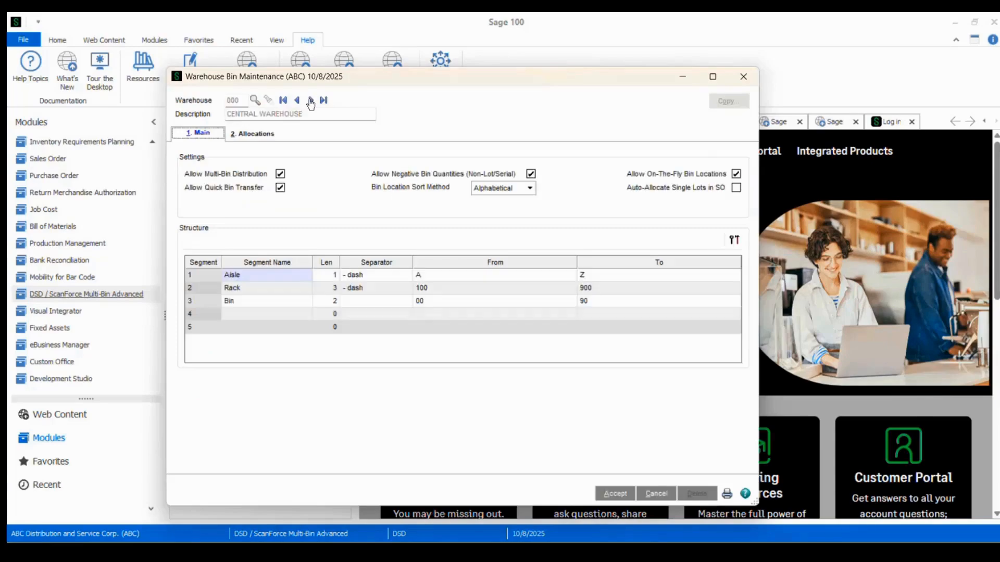
pyautogui.click(259, 134)
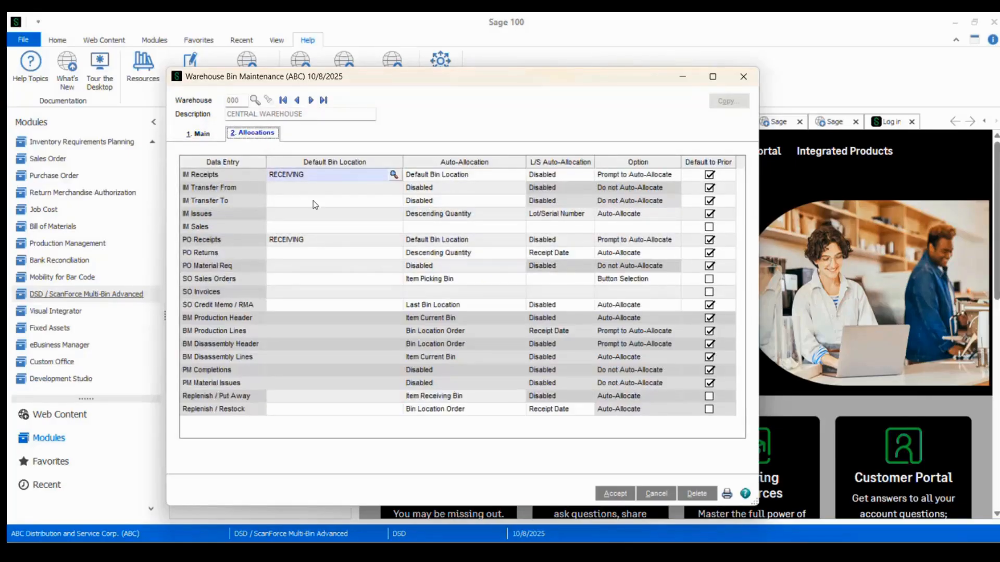
pyautogui.click(338, 395)
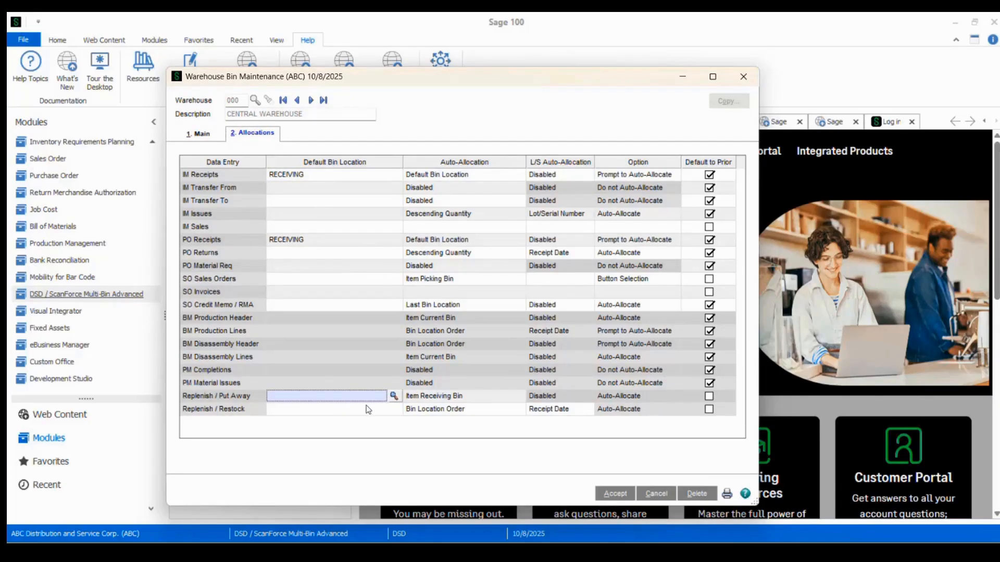
pyautogui.click(476, 396)
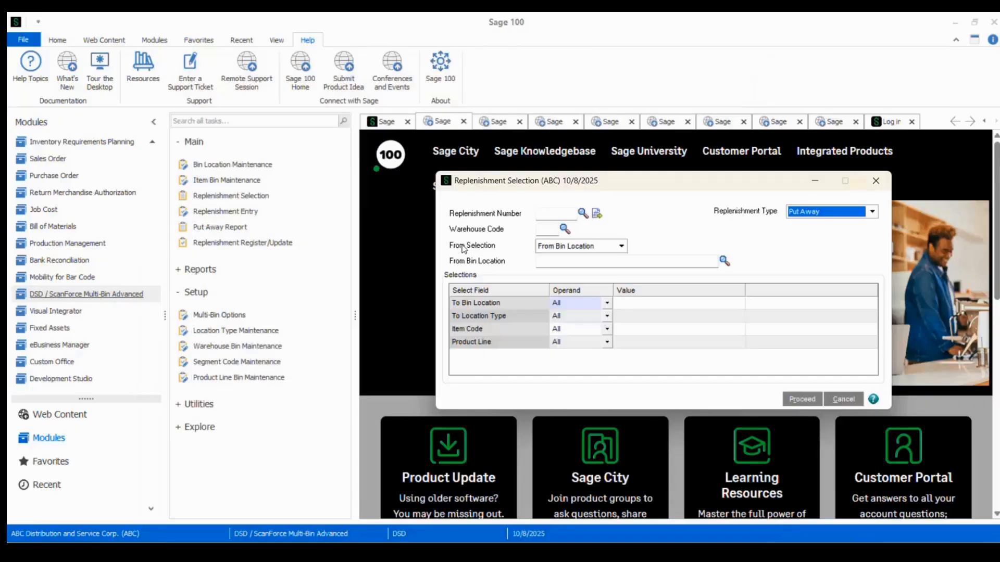
# - Assign the next replenishment number in Replenishment Selection and set the warehouse code to 001, East Warehouse
pyautogui.moveTo(575, 180); pyautogui.dragTo(395, 181)
pyautogui.click(415, 215)
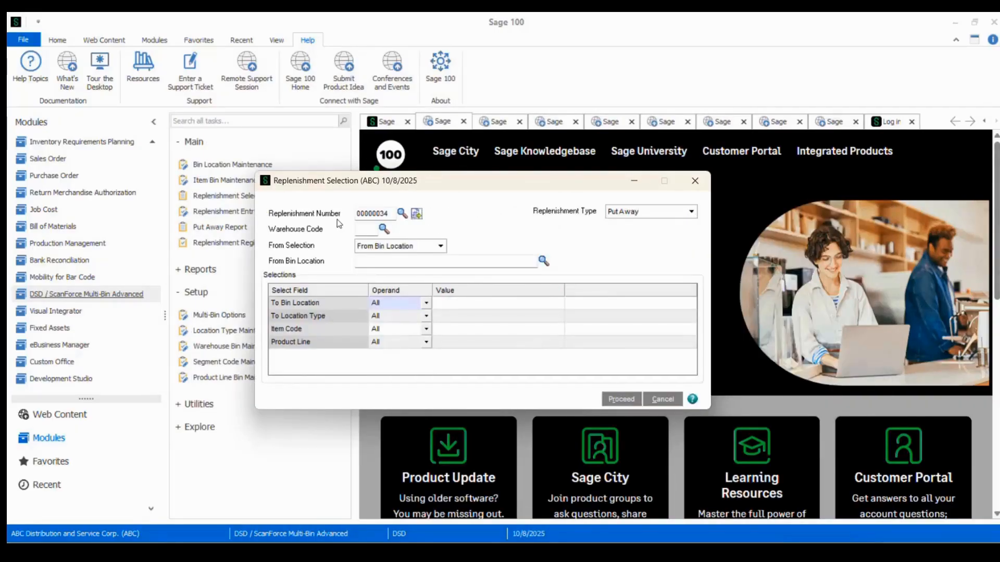
pyautogui.click(384, 228)
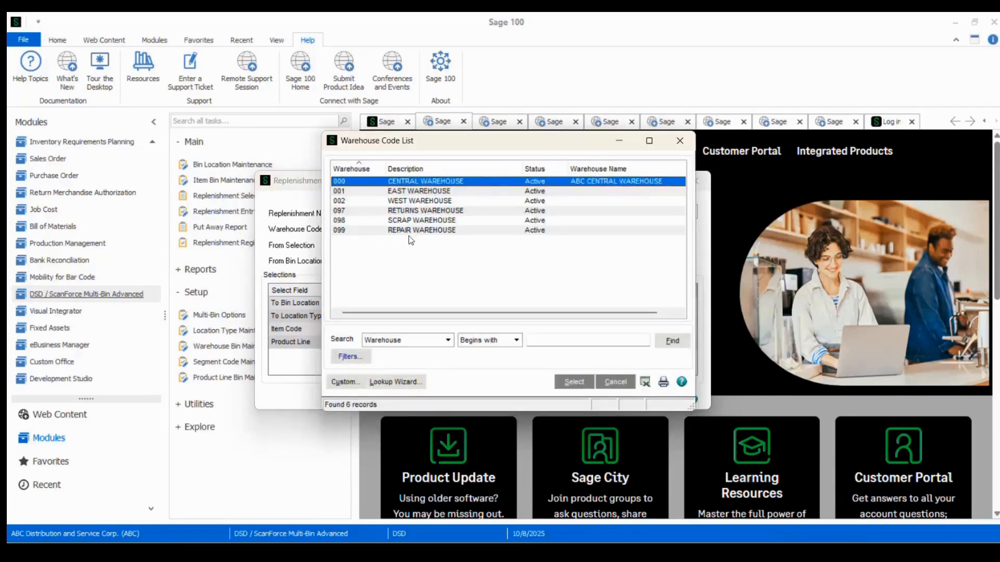
pyautogui.doubleClick(418, 190)
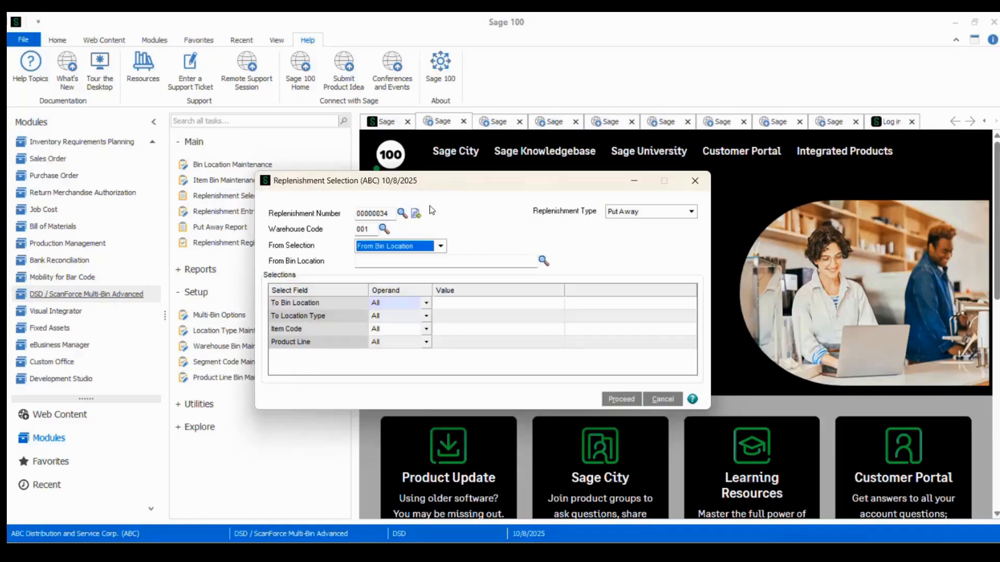
# - Try the From Location Type selection, return to From Bin Location, and choose RECEIVING as the From Bin Location
pyautogui.click(441, 246)
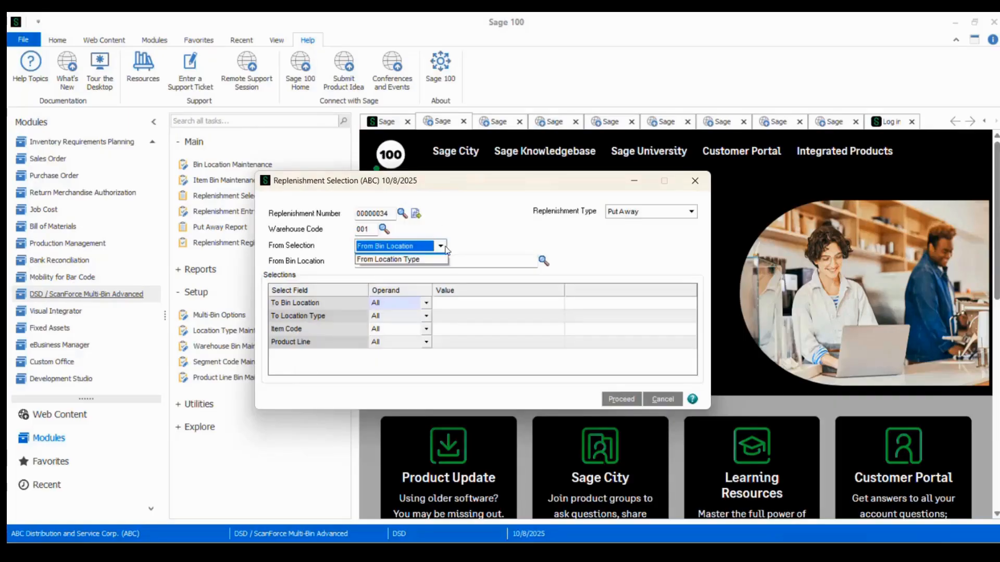
pyautogui.click(443, 267)
pyautogui.click(441, 246)
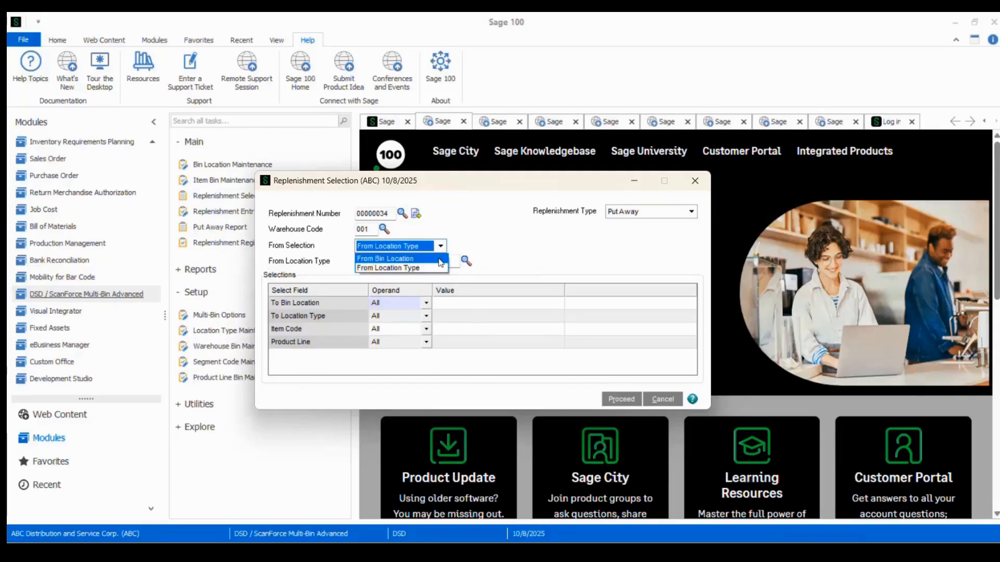
pyautogui.click(440, 258)
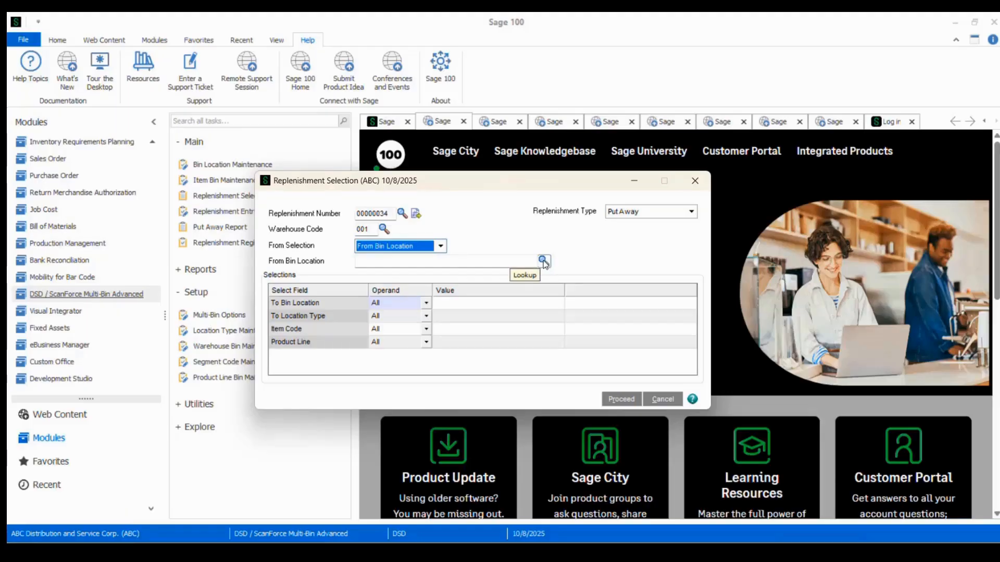
pyautogui.click(543, 261)
pyautogui.scroll(-10, 473, 274)
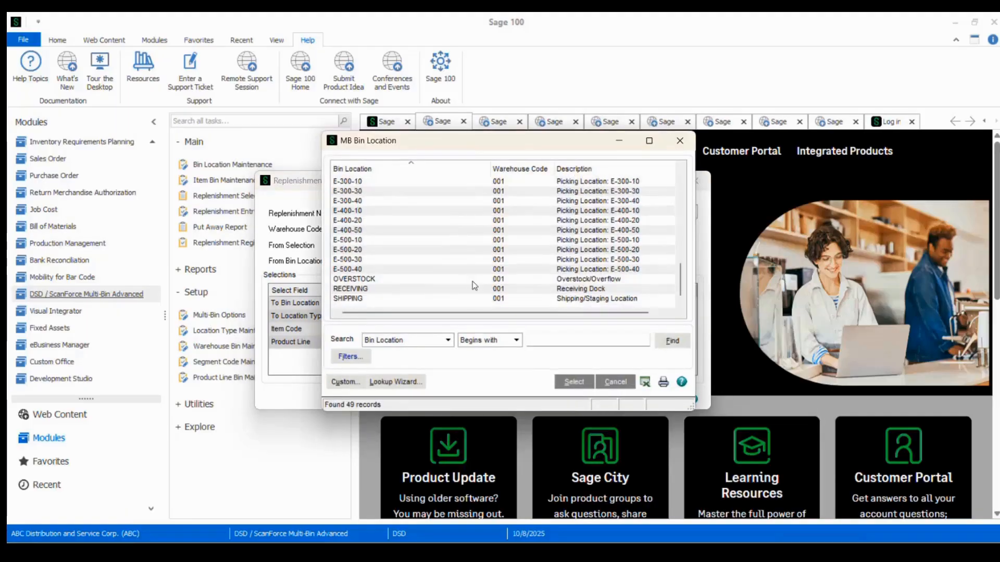
pyautogui.doubleClick(484, 288)
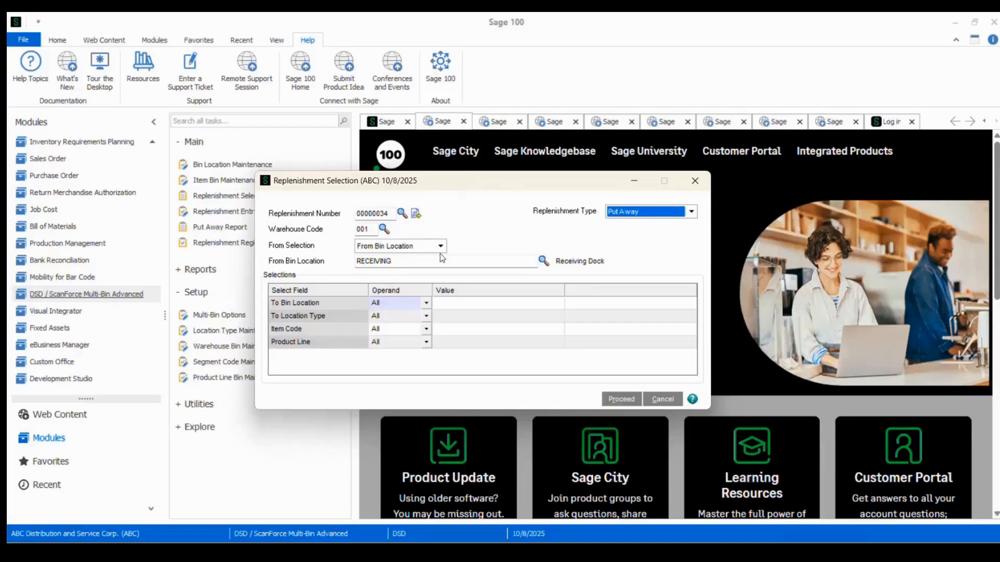
# - Run the put-away selection with item code and product line left at All
pyautogui.click(492, 329)
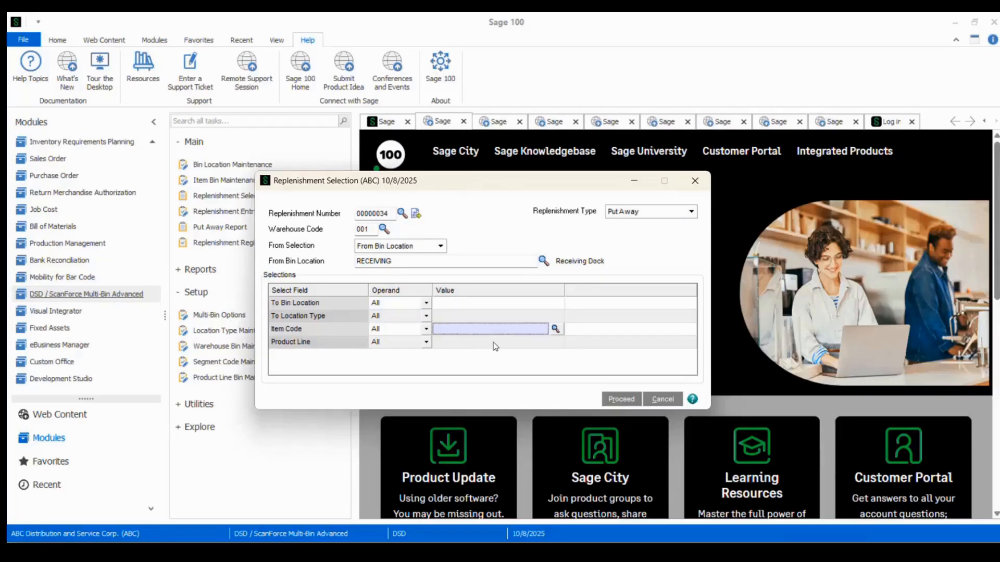
pyautogui.click(493, 342)
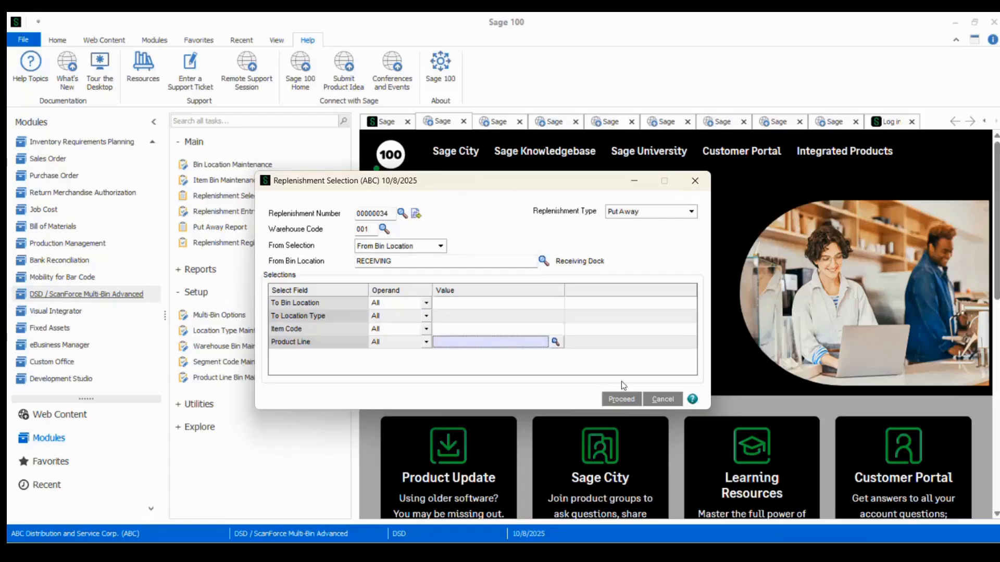
pyautogui.click(621, 399)
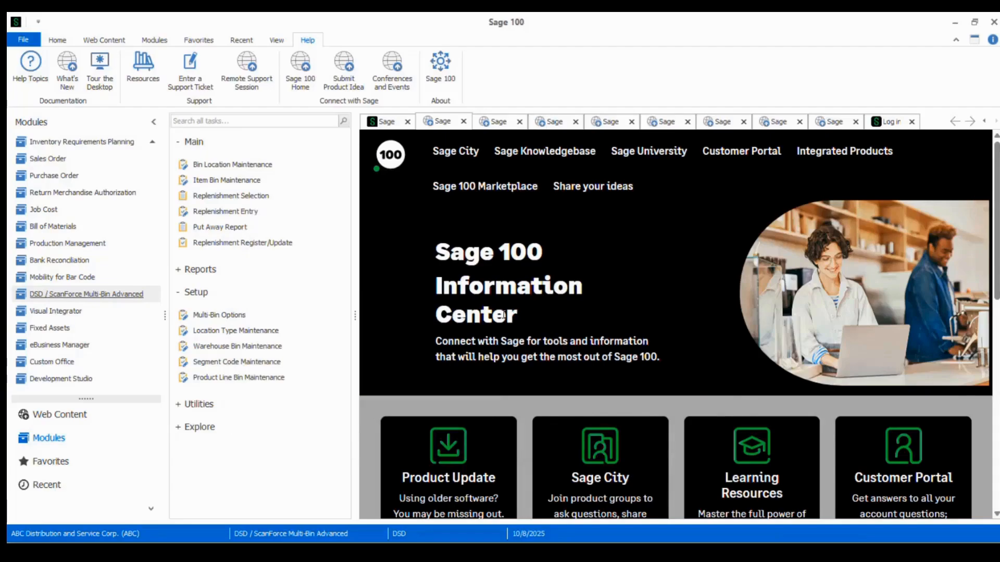
# - Load the generated warehouse 001 replenishment in Replenishment Entry and check its header date and warehouse code
pyautogui.click(241, 212)
pyautogui.moveTo(468, 128); pyautogui.dragTo(482, 174)
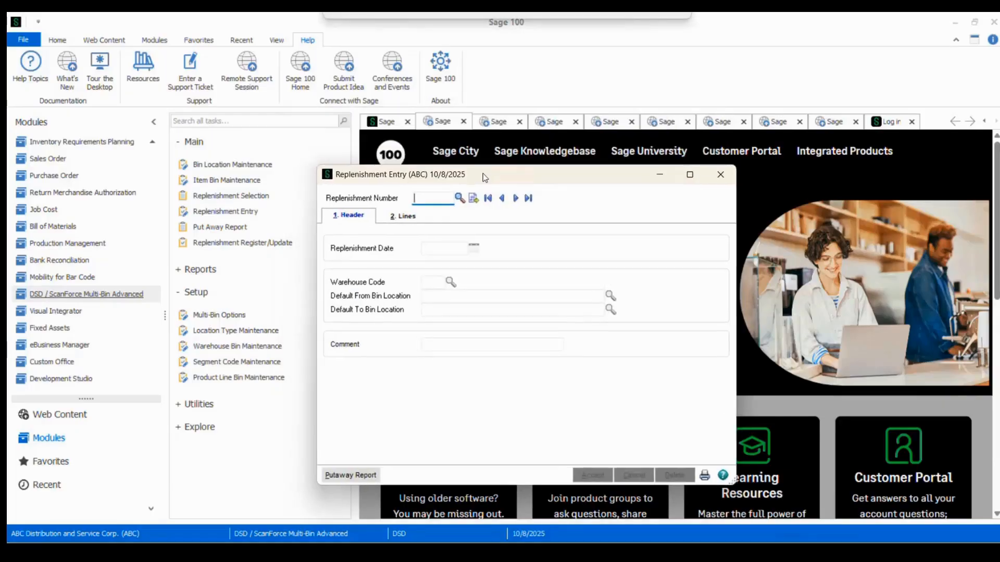
pyautogui.click(513, 199)
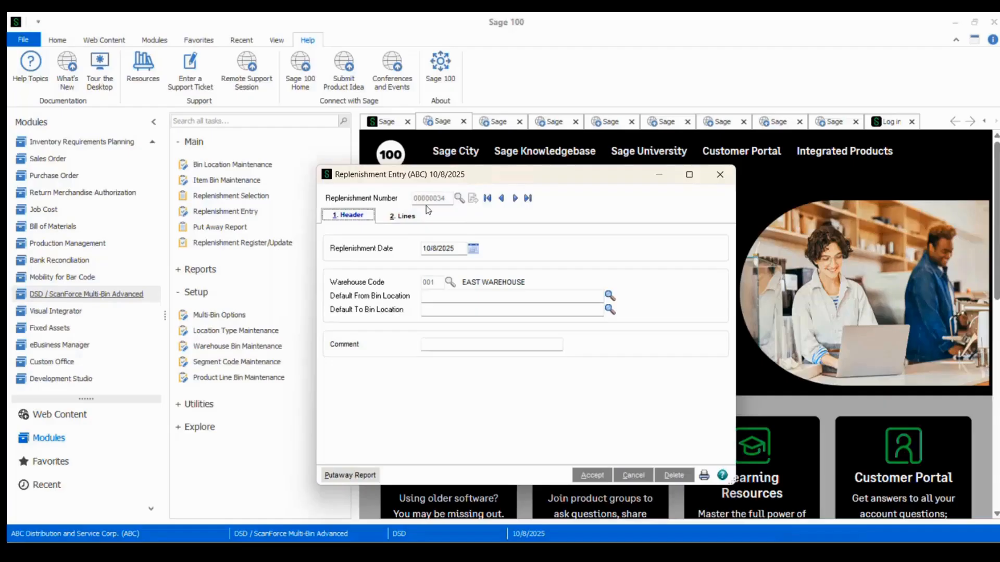
pyautogui.click(451, 247)
pyautogui.moveTo(451, 247); pyautogui.dragTo(386, 254)
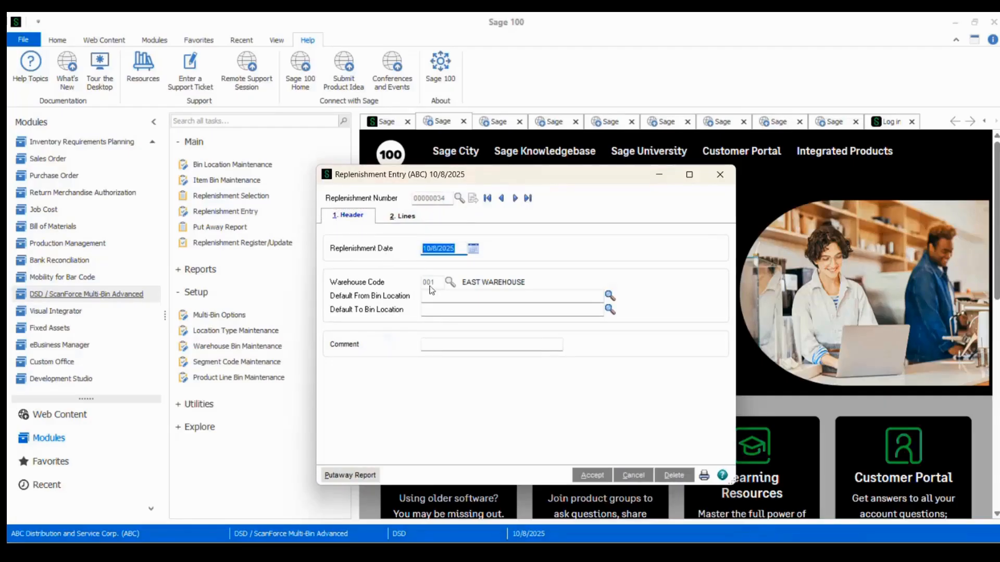
# - Review the replenishment lines for item codes, From and To Bin Locations, lot/serial number and quantities to transfer
pyautogui.click(399, 221)
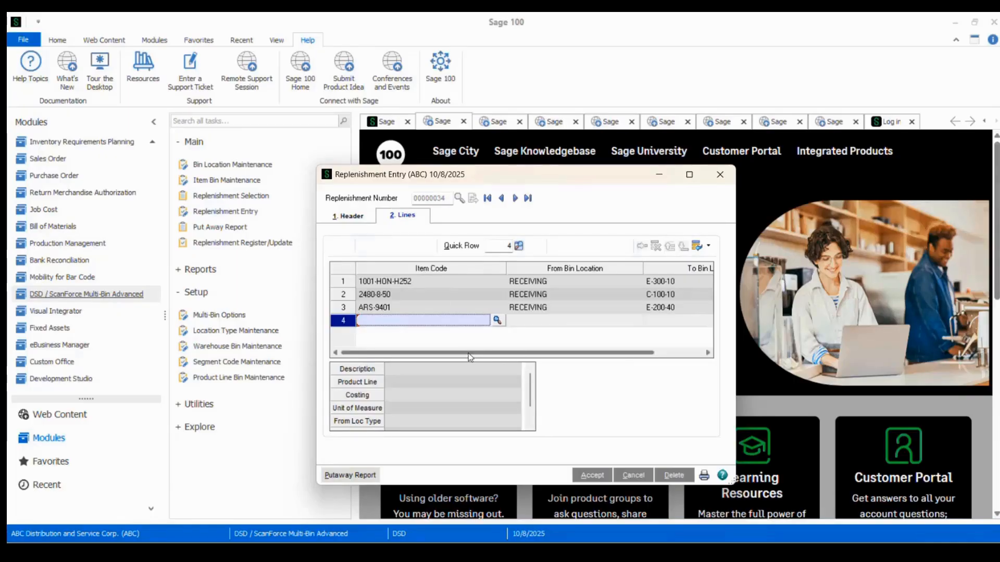
pyautogui.moveTo(504, 362); pyautogui.dragTo(535, 358)
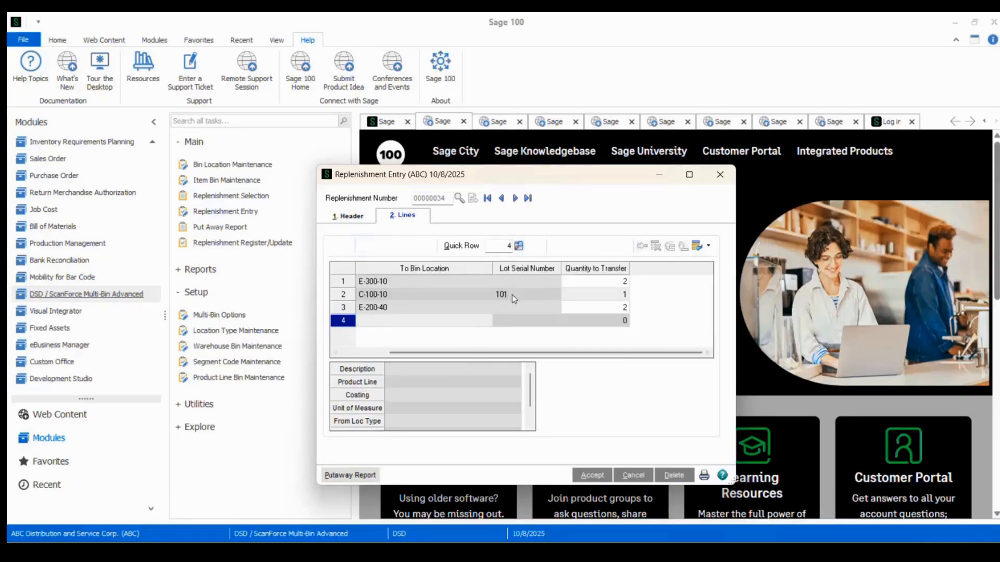
pyautogui.click(442, 283)
pyautogui.click(443, 297)
pyautogui.click(446, 307)
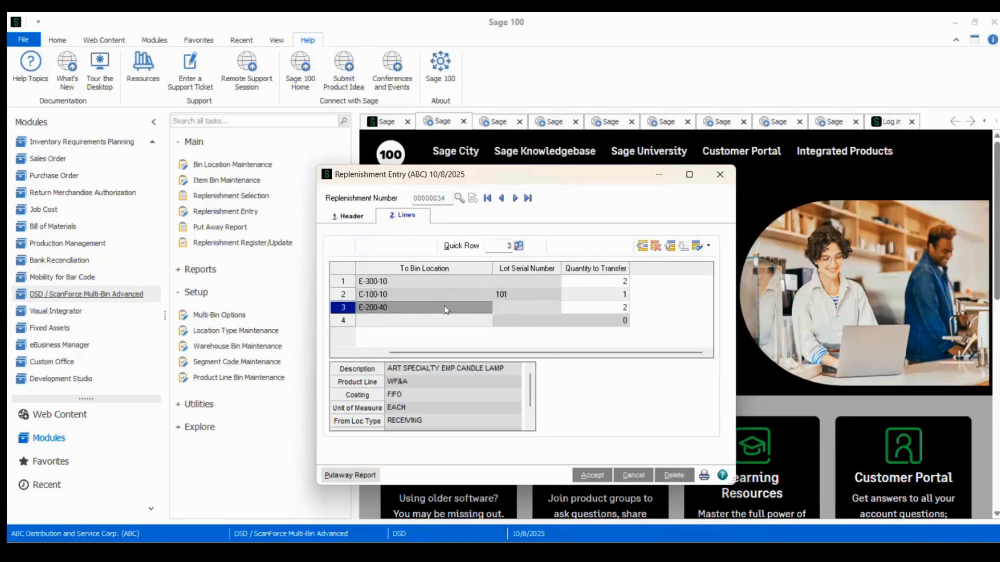
pyautogui.moveTo(457, 355); pyautogui.dragTo(397, 357)
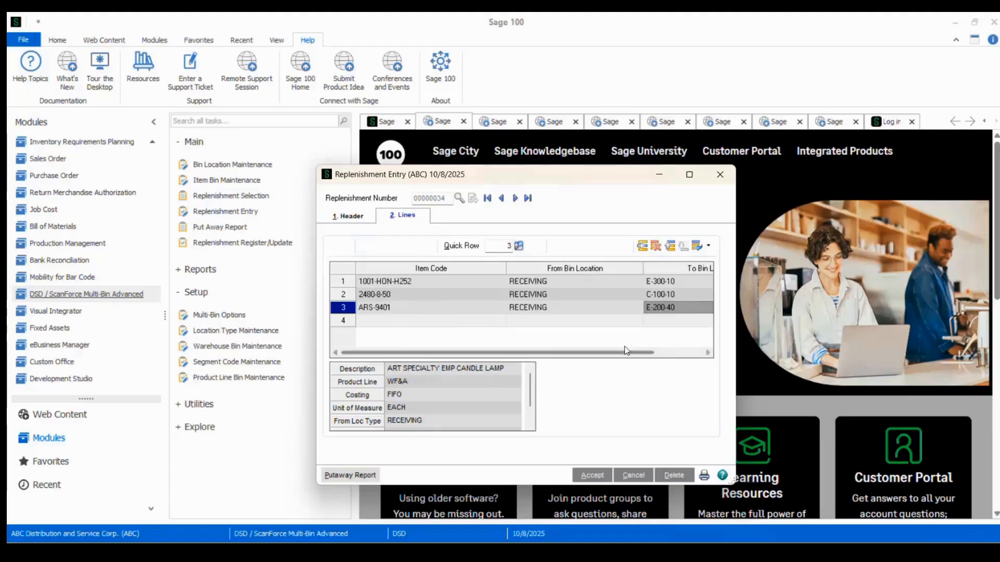
# - Check the To Bin Locations and the first line's quantity to transfer, and accept and close the replenishment entry
pyautogui.click(664, 285)
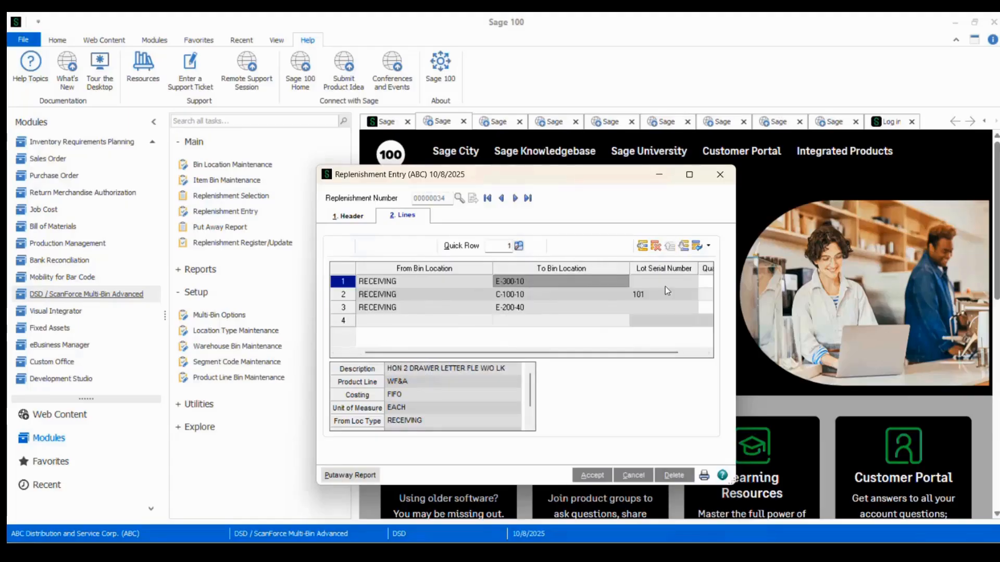
pyautogui.click(585, 295)
pyautogui.click(585, 306)
pyautogui.click(568, 285)
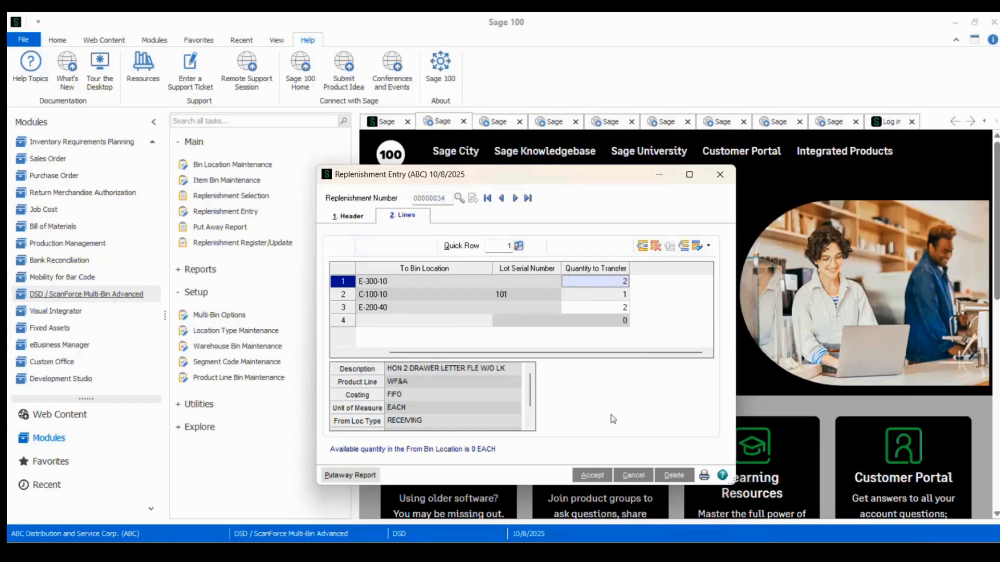
pyautogui.click(592, 475)
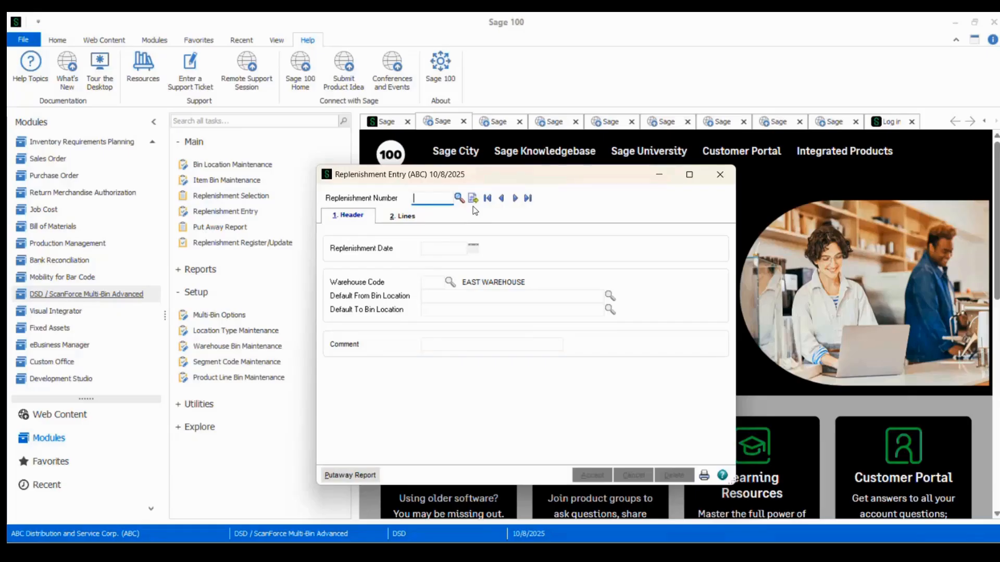
pyautogui.click(718, 179)
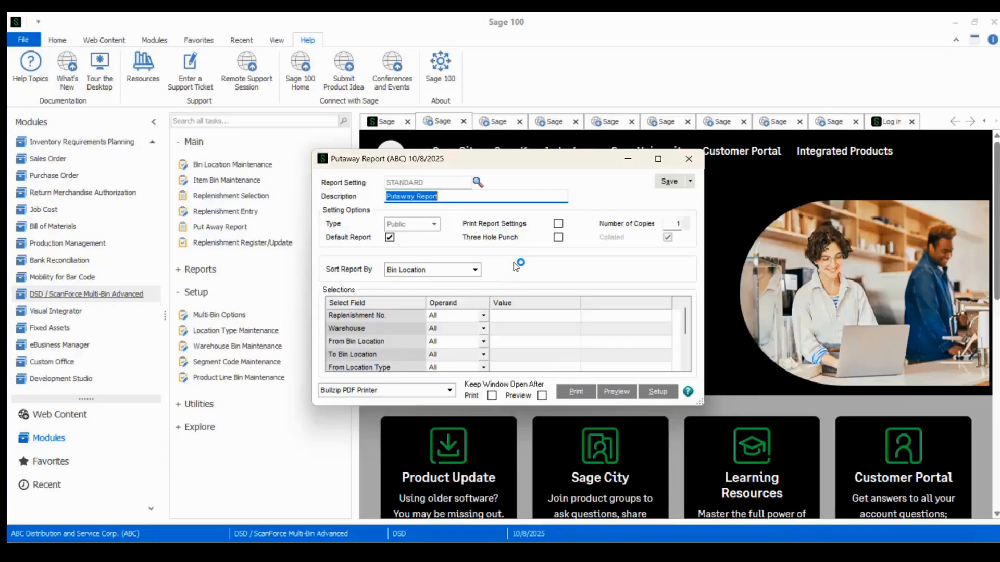
# - Preview the Putaway Report sorted by Bin Location, widen the preview to examine all columns, and close it
pyautogui.click(622, 394)
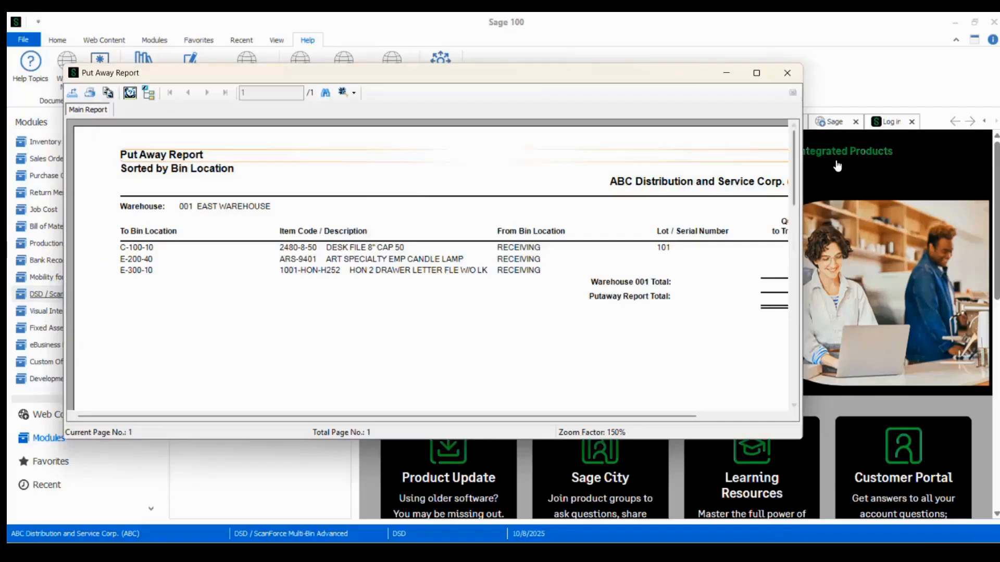
pyautogui.moveTo(806, 184); pyautogui.dragTo(918, 187)
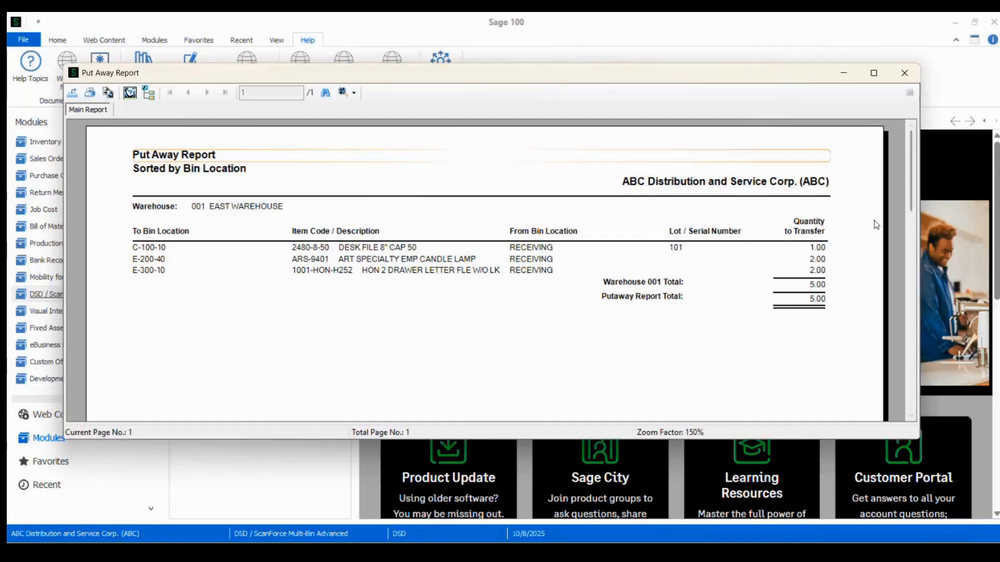
pyautogui.click(209, 153)
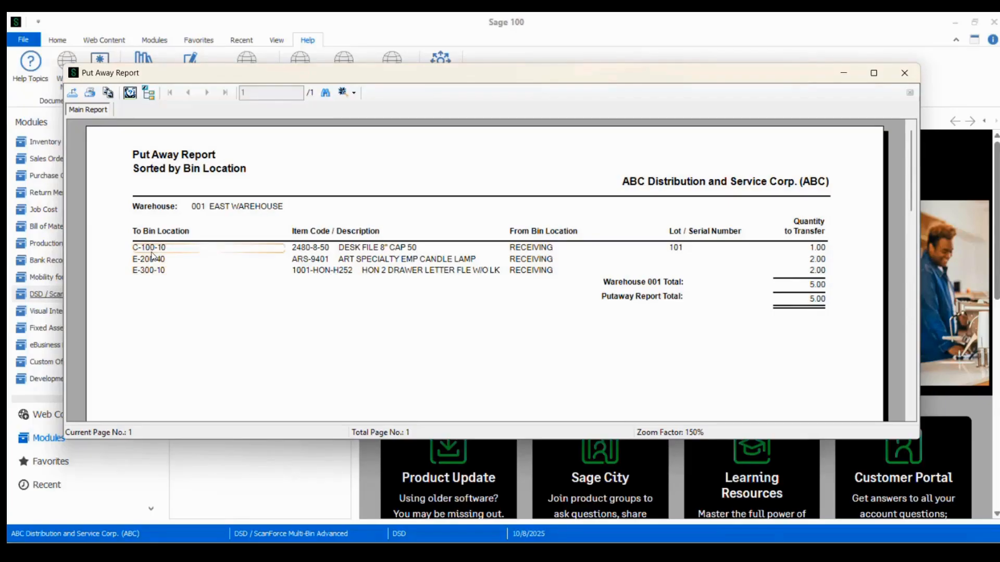
pyautogui.click(906, 78)
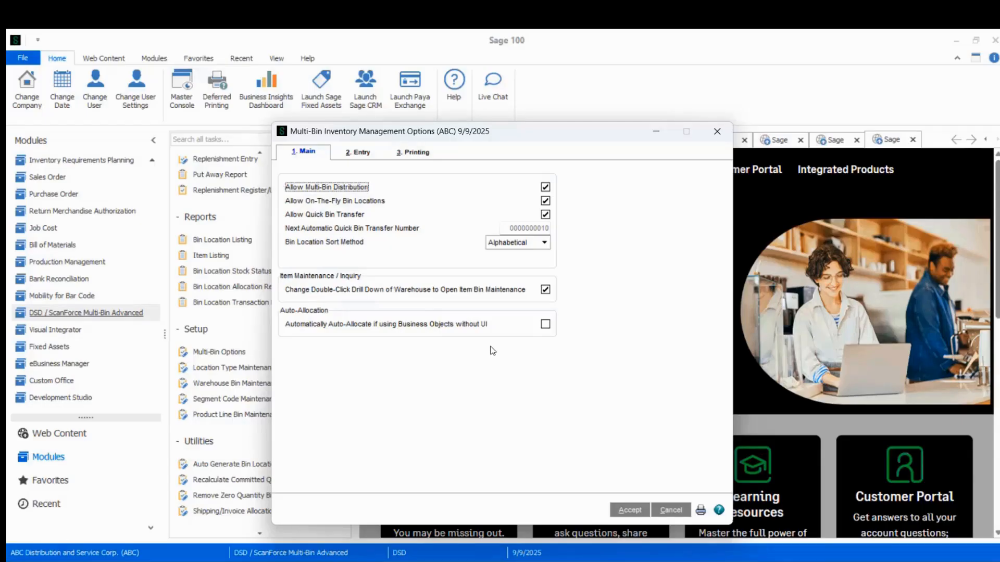
# - Review the Entry and Printing settings in Multi-Bin Options, including the P/O Receipts recap sort choices, keeping picking sheets printed by Order
pyautogui.click(358, 151)
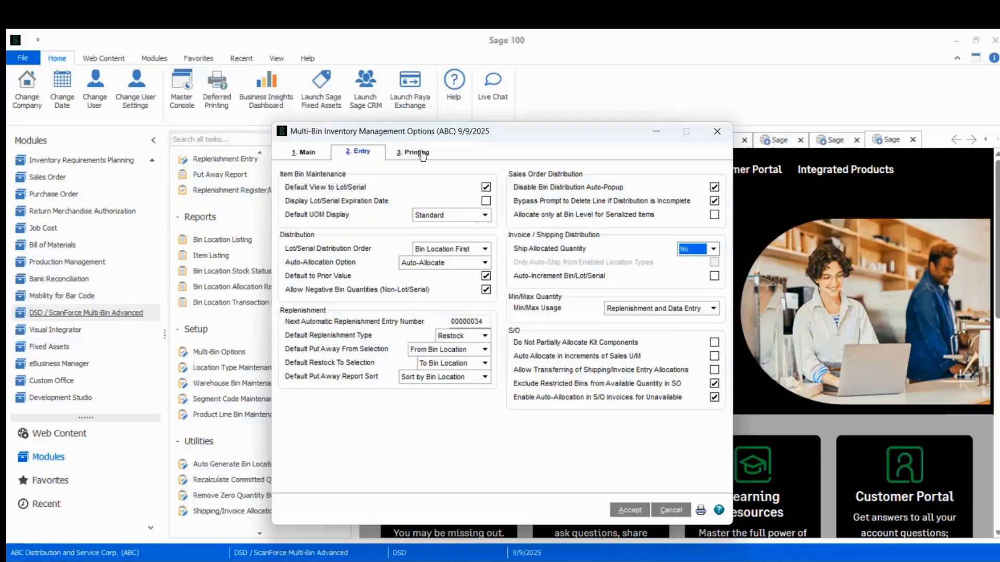
pyautogui.click(422, 154)
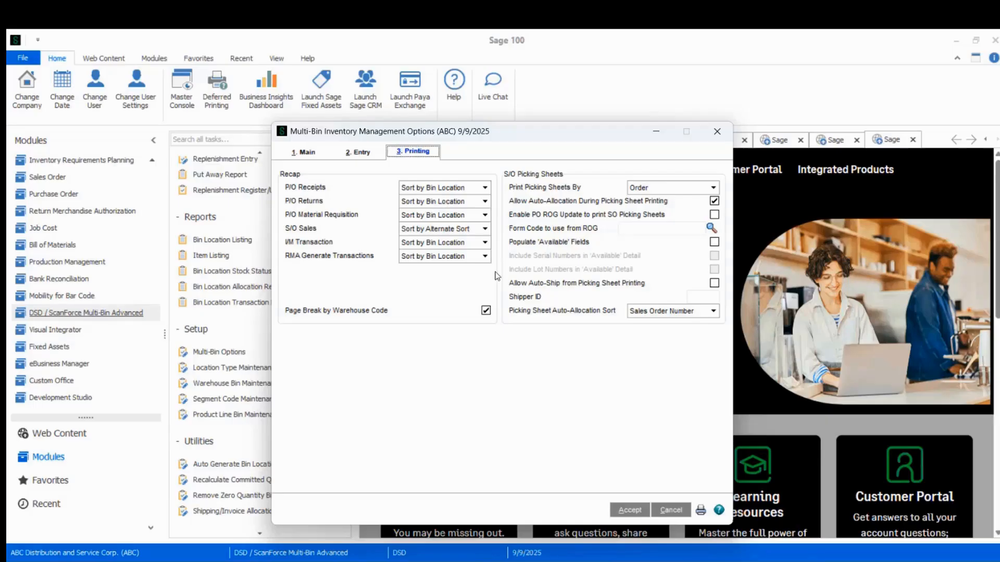
pyautogui.click(484, 187)
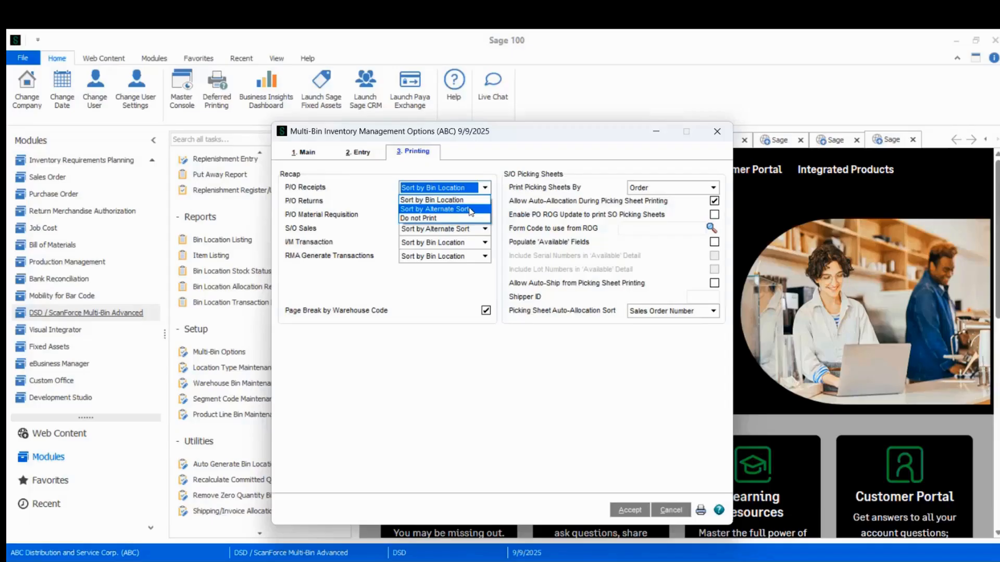
pyautogui.press('Escape')
pyautogui.click(714, 188)
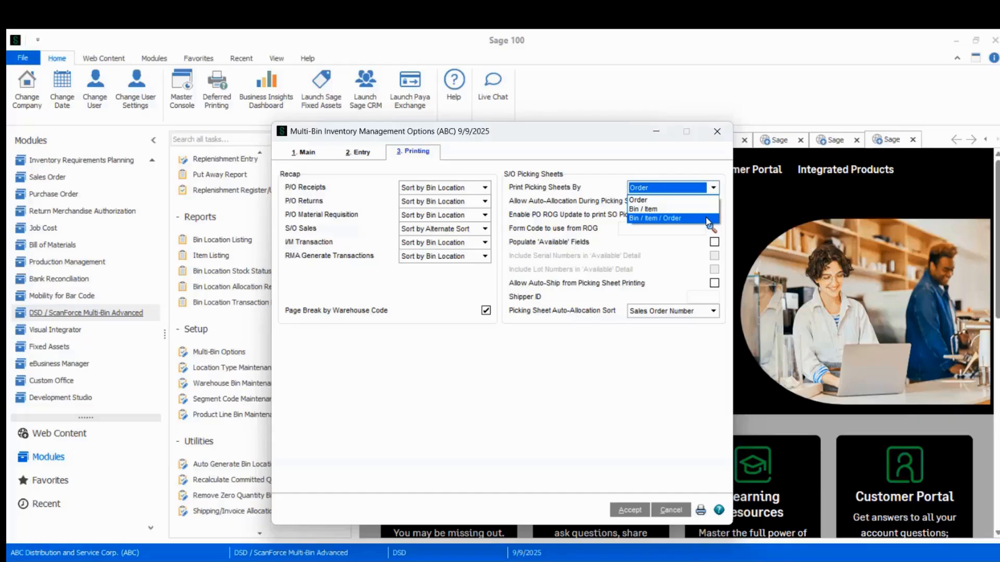
pyautogui.click(651, 201)
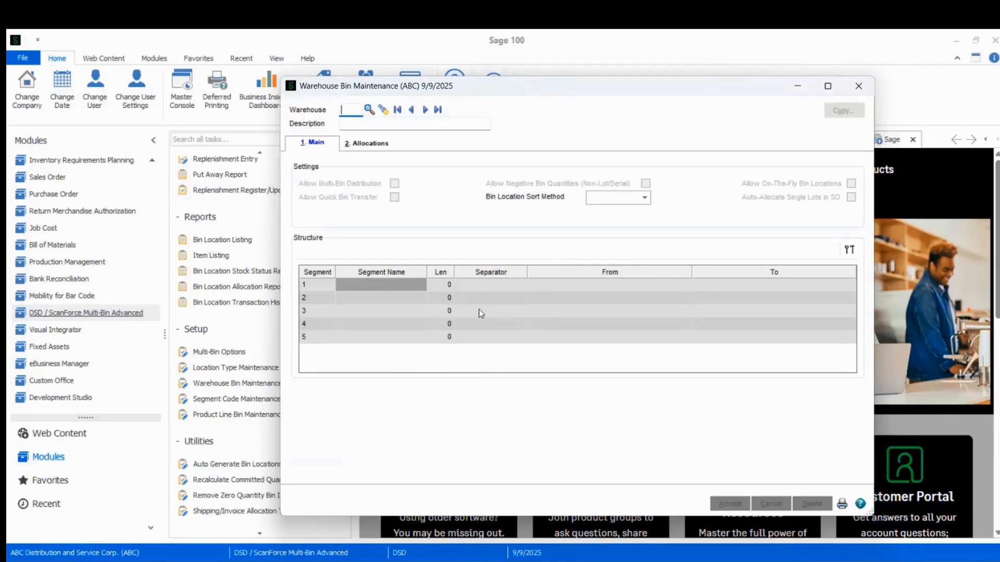
# - Load warehouse 000 in Warehouse Bin Maintenance and check its settings and bin location sort method choices
pyautogui.click(422, 110)
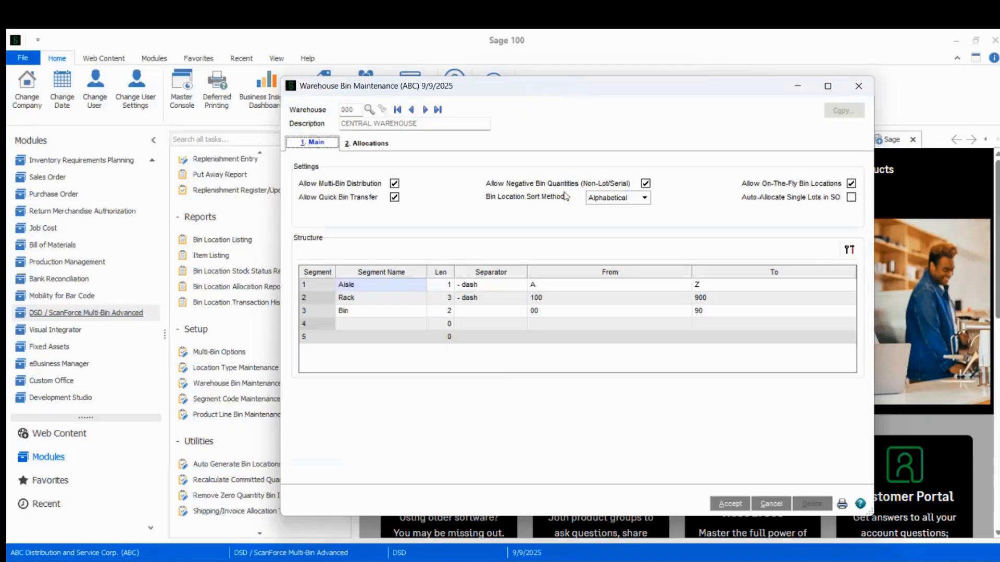
pyautogui.click(645, 198)
pyautogui.click(702, 202)
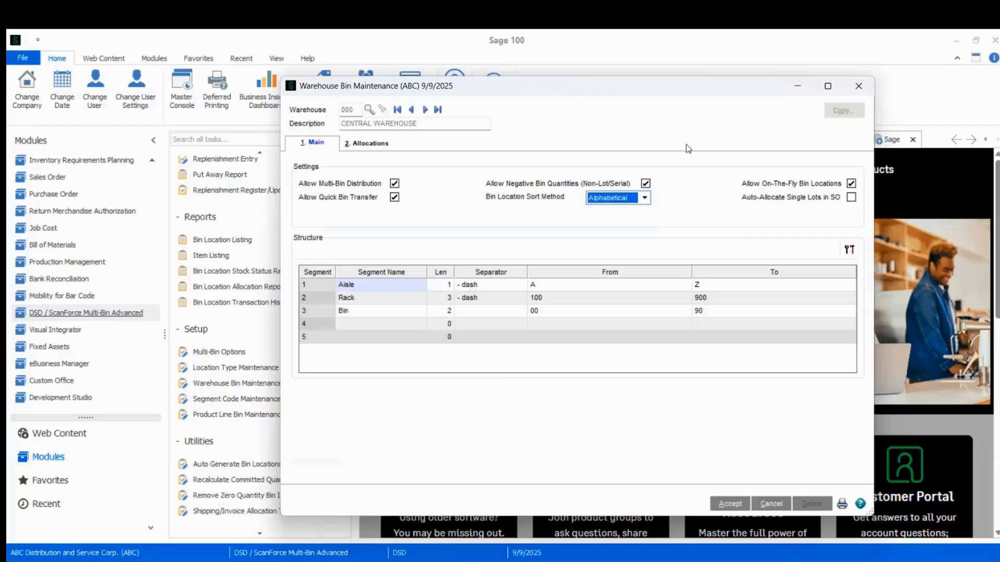
pyautogui.moveTo(651, 94); pyautogui.dragTo(539, 99)
# - Open the segment codes for warehouse 000's Aisle segment and examine the code list
pyautogui.click(267, 293)
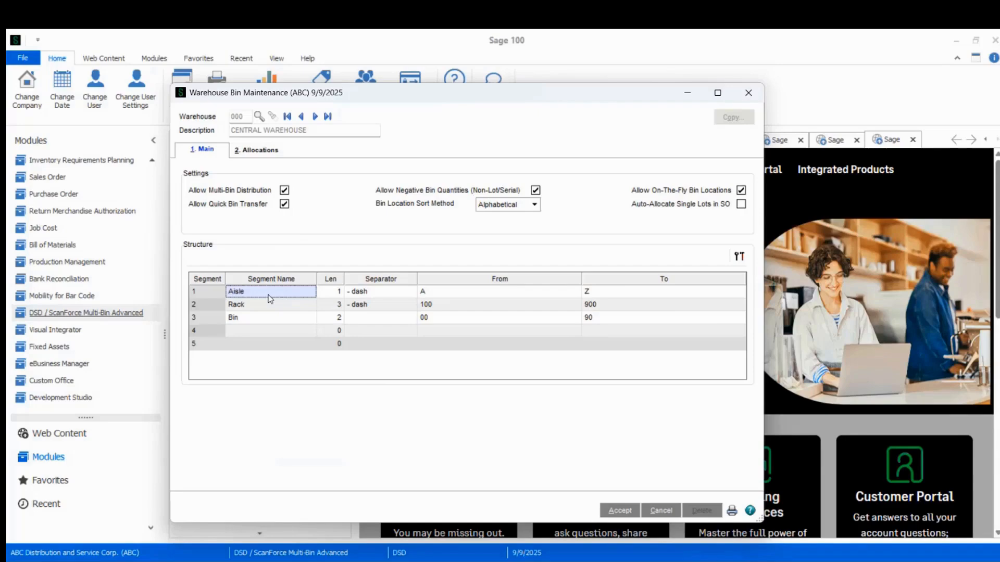
pyautogui.click(442, 292)
pyautogui.click(739, 257)
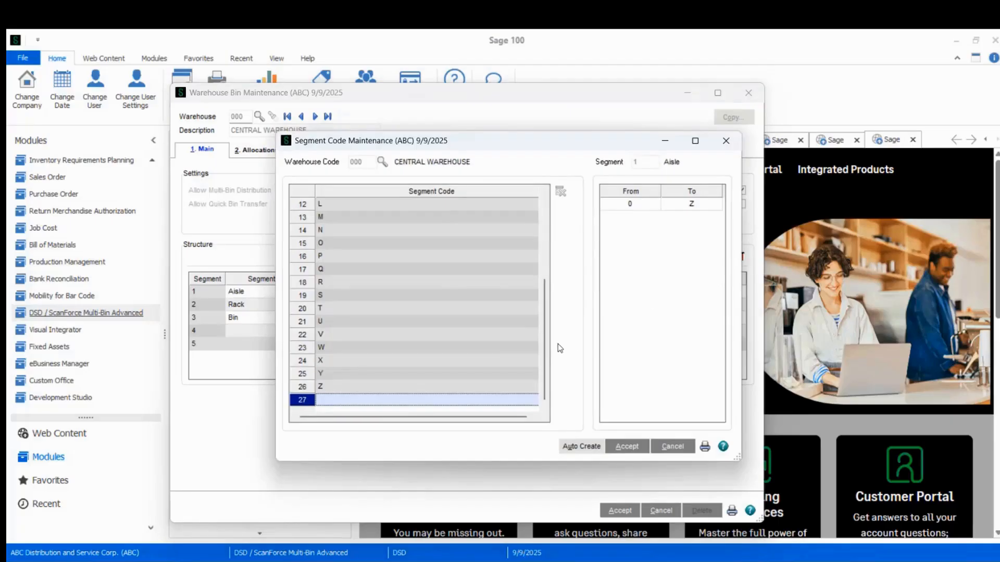
pyautogui.moveTo(544, 359); pyautogui.dragTo(548, 275)
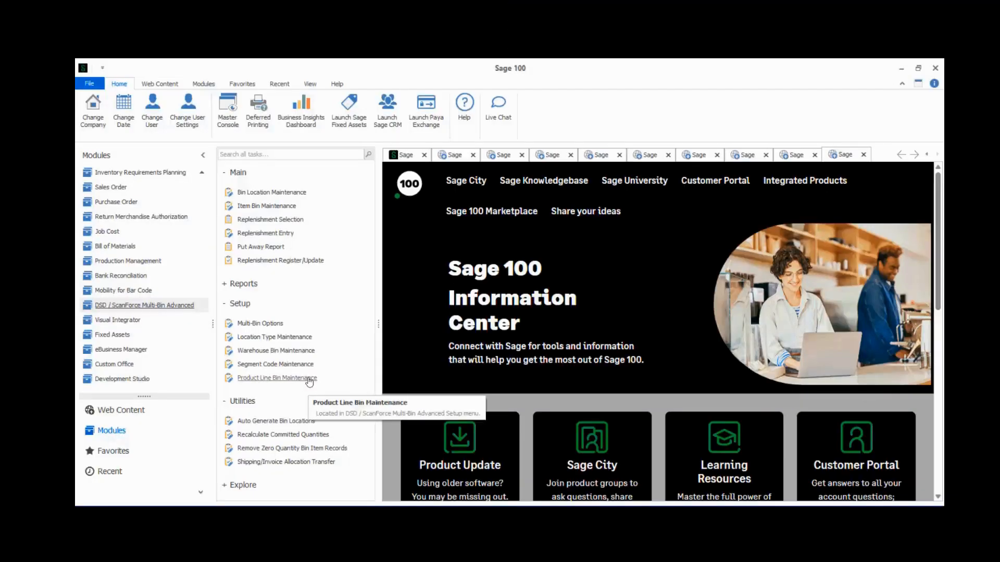
# - Open Product Line Bin Maintenance and load product line WF&A for warehouse 001 to examine its default bin locations
pyautogui.click(309, 380)
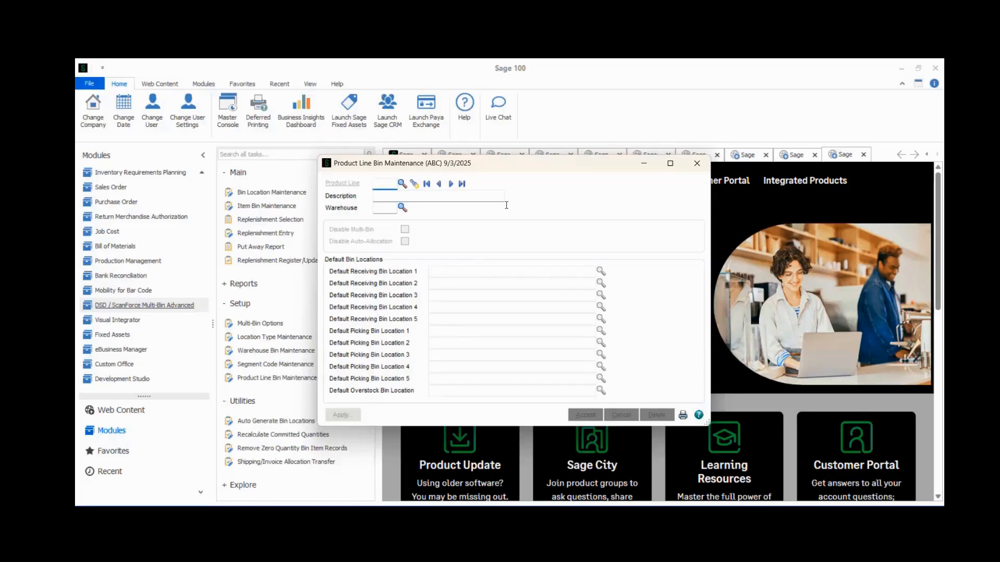
pyautogui.click(452, 185)
pyautogui.click(402, 185)
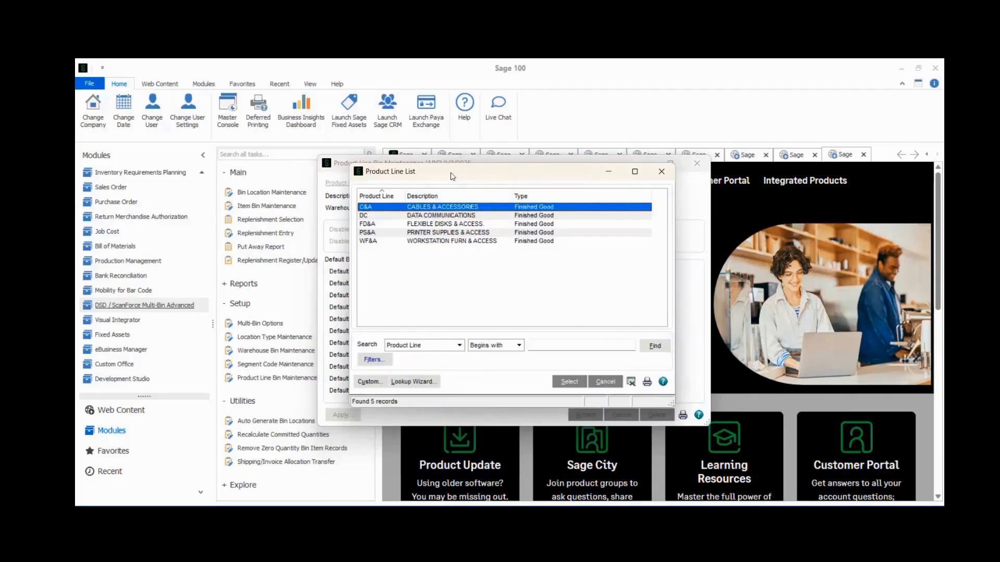
pyautogui.moveTo(448, 174); pyautogui.dragTo(530, 201)
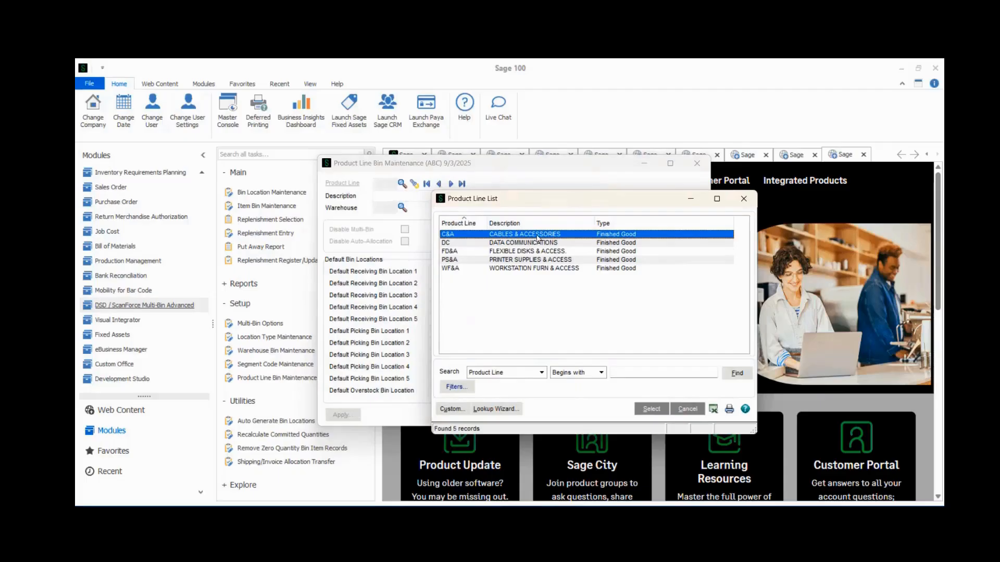
pyautogui.doubleClick(528, 268)
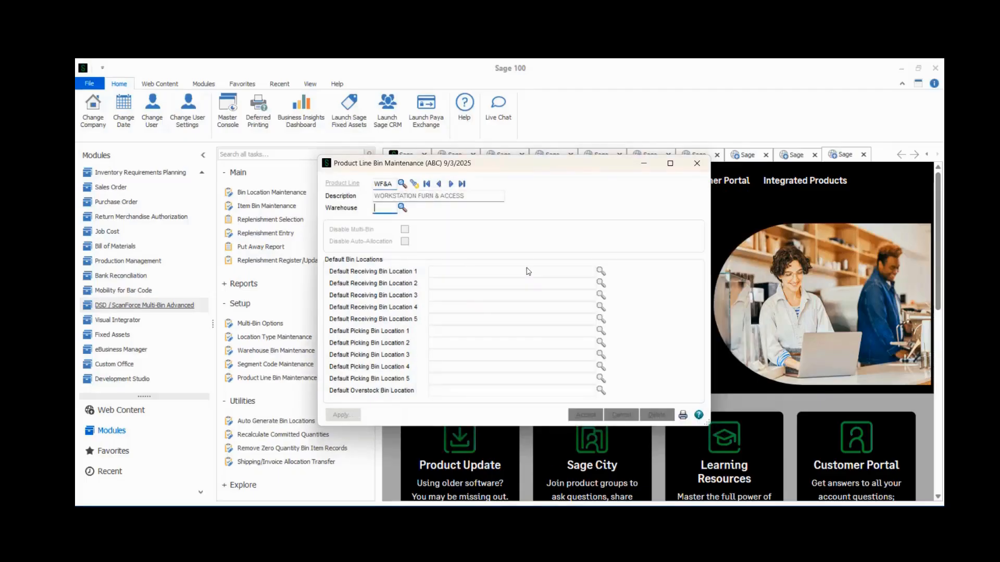
pyautogui.click(402, 207)
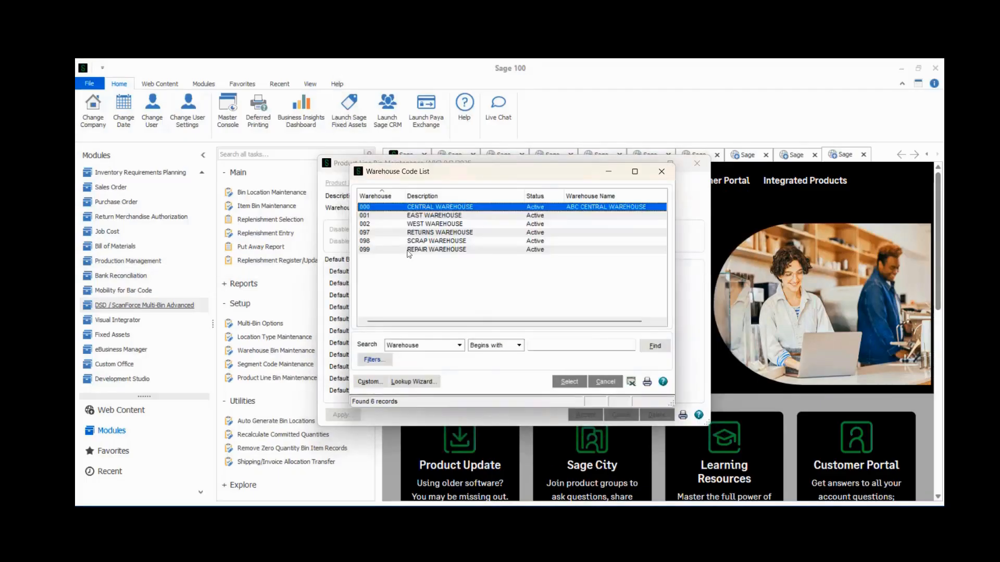
pyautogui.doubleClick(415, 219)
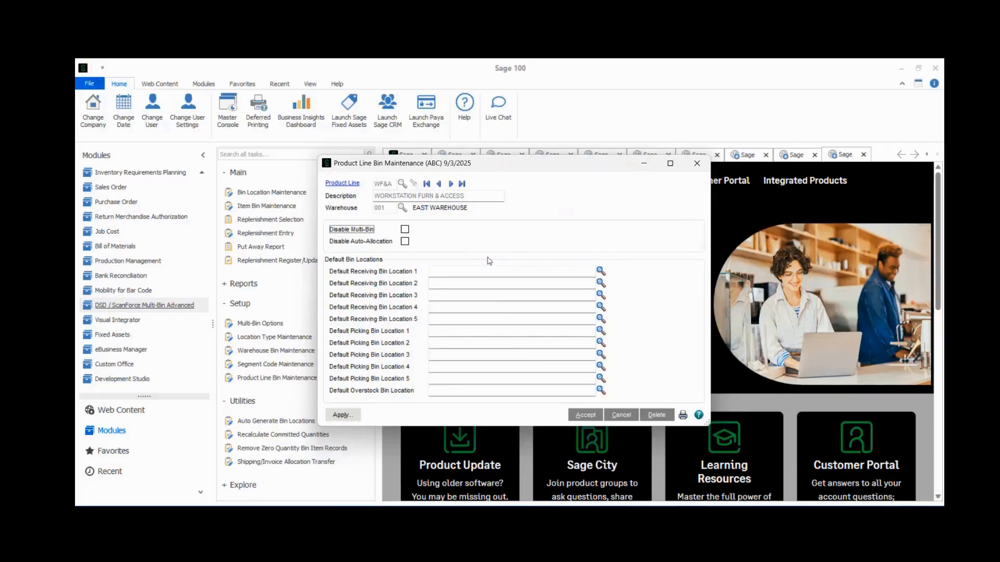
# - Load item 1001-HON-H252 in Item Bin Maintenance and compare its default bin locations with the Product Line Bin Maintenance fields
pyautogui.click(272, 207)
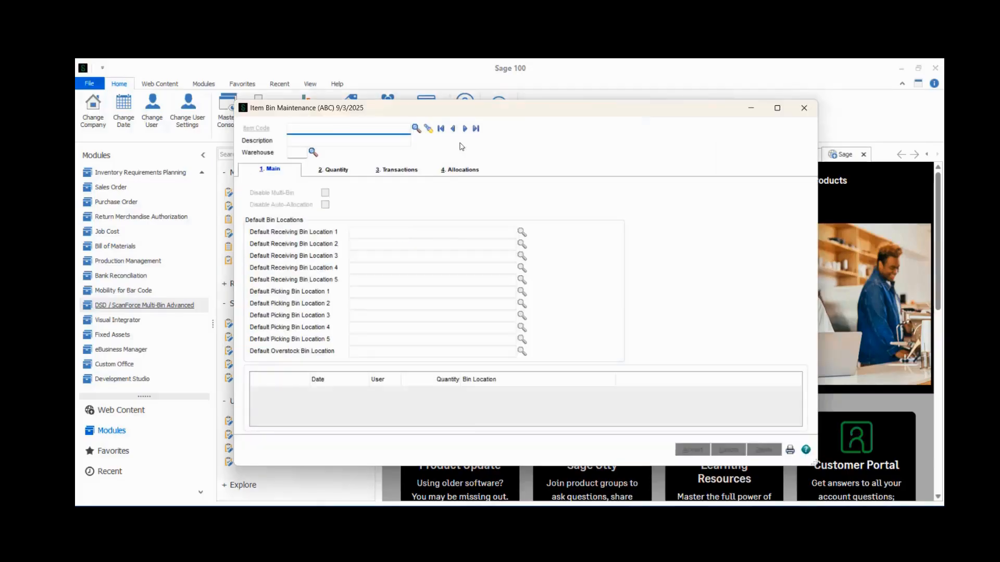
pyautogui.click(465, 129)
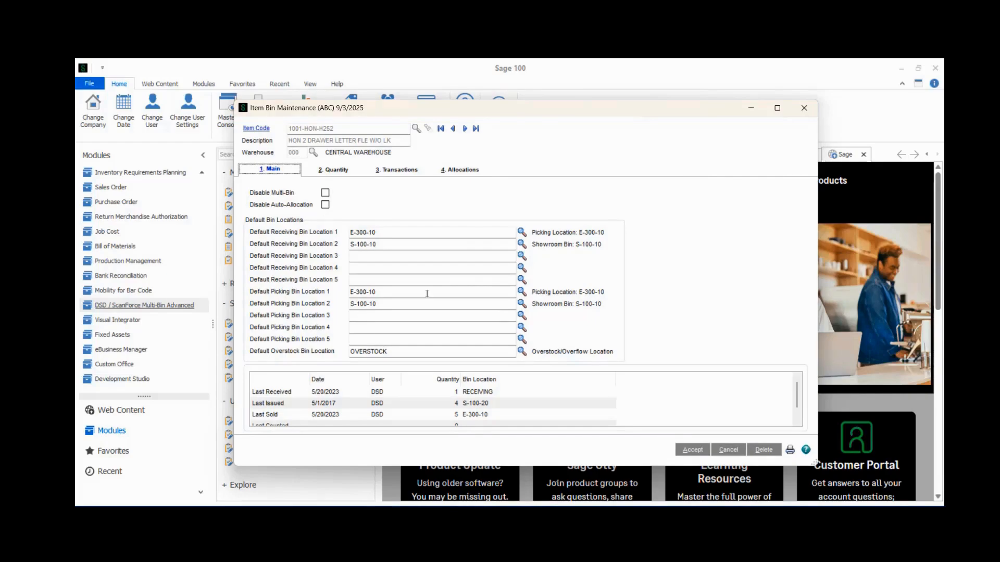
pyautogui.hotkey('alt', 'Tab')
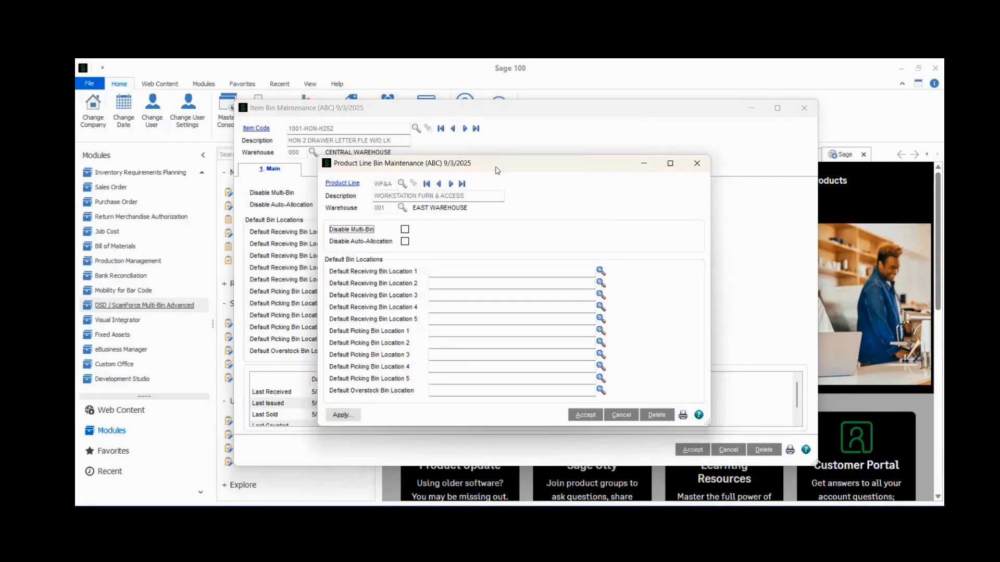
pyautogui.moveTo(495, 167); pyautogui.dragTo(673, 143)
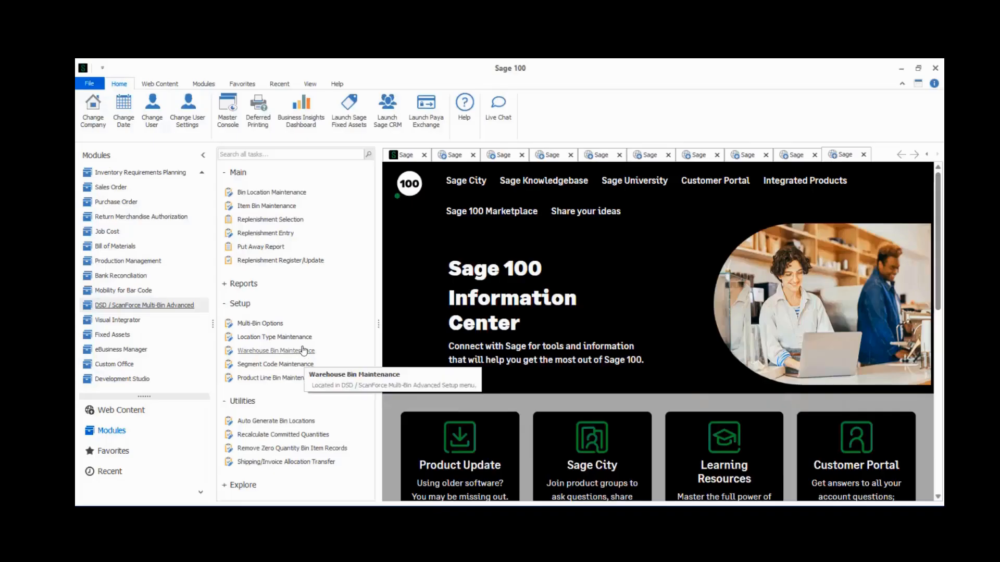
# - Load the RECEIVING location type in Location Type Maintenance and check its disallowed transactions
pyautogui.click(301, 339)
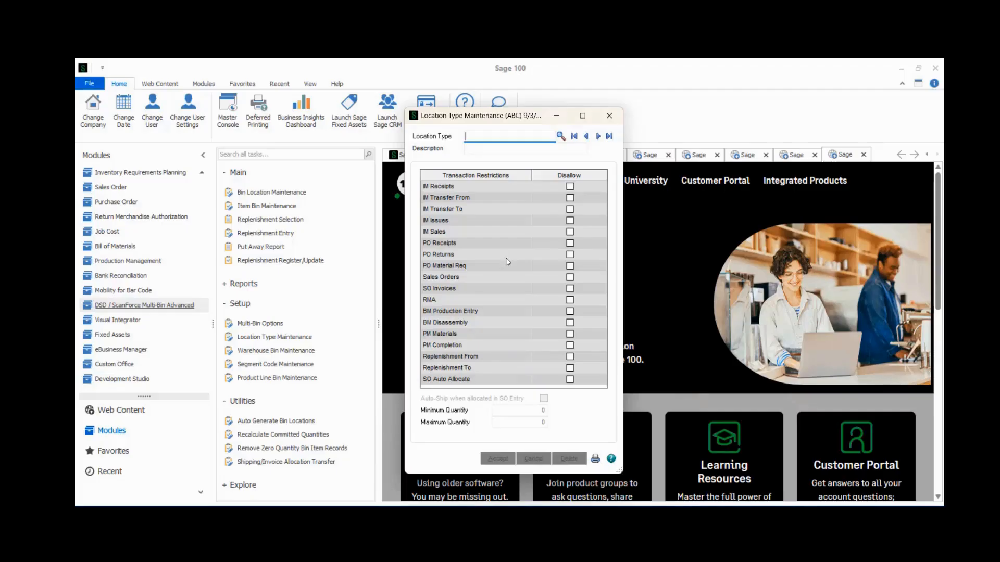
pyautogui.click(561, 136)
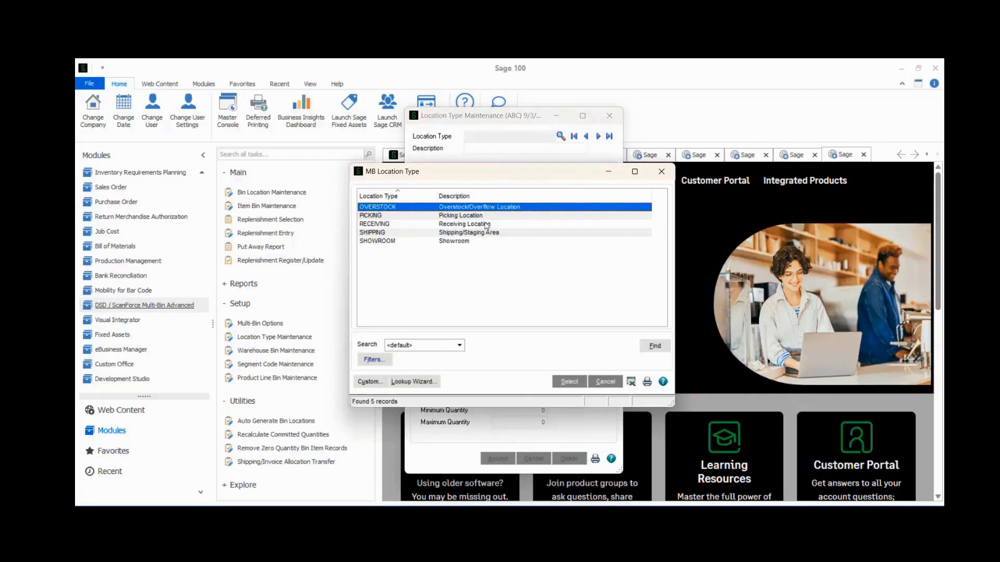
pyautogui.doubleClick(486, 224)
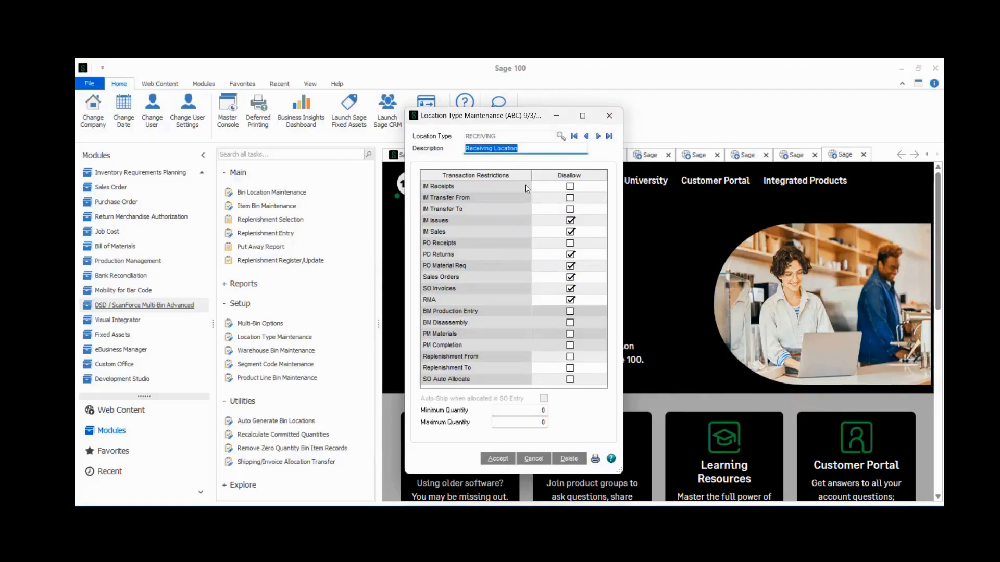
# - Load bin A-100-00 of warehouse 000 in Bin Location Maintenance and check its location type alongside Location Type Maintenance
pyautogui.click(296, 193)
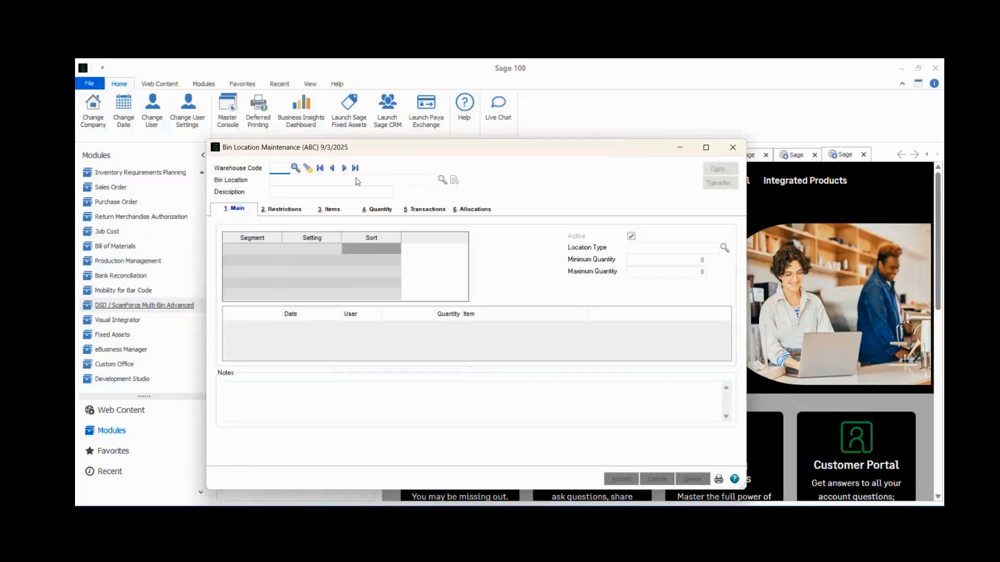
pyautogui.click(344, 168)
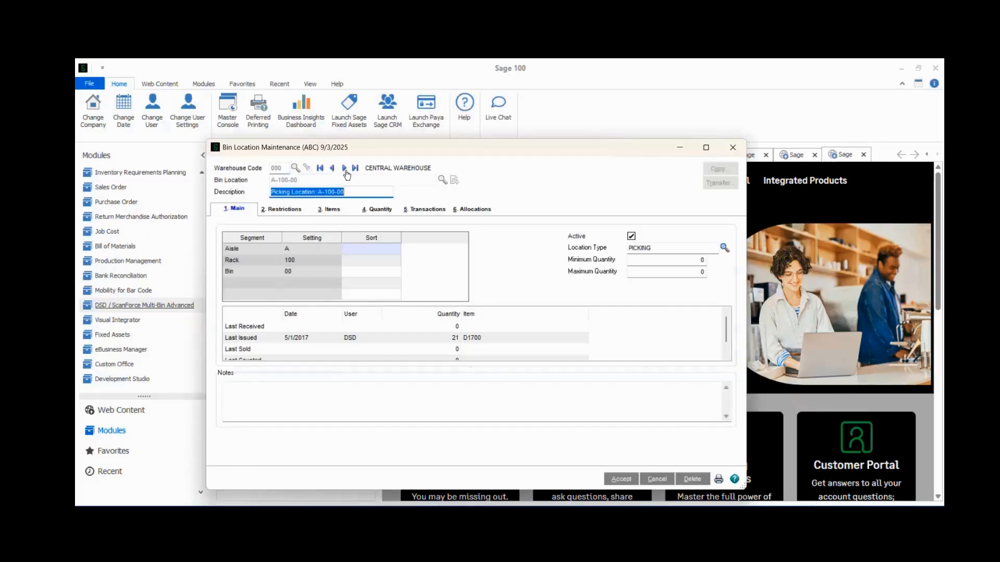
pyautogui.click(668, 248)
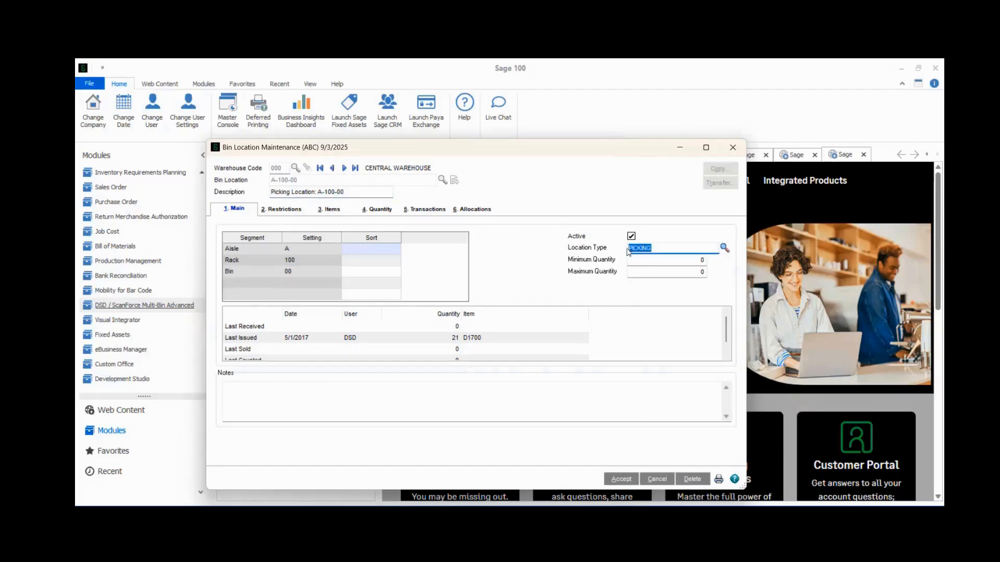
pyautogui.moveTo(540, 147); pyautogui.dragTo(451, 120)
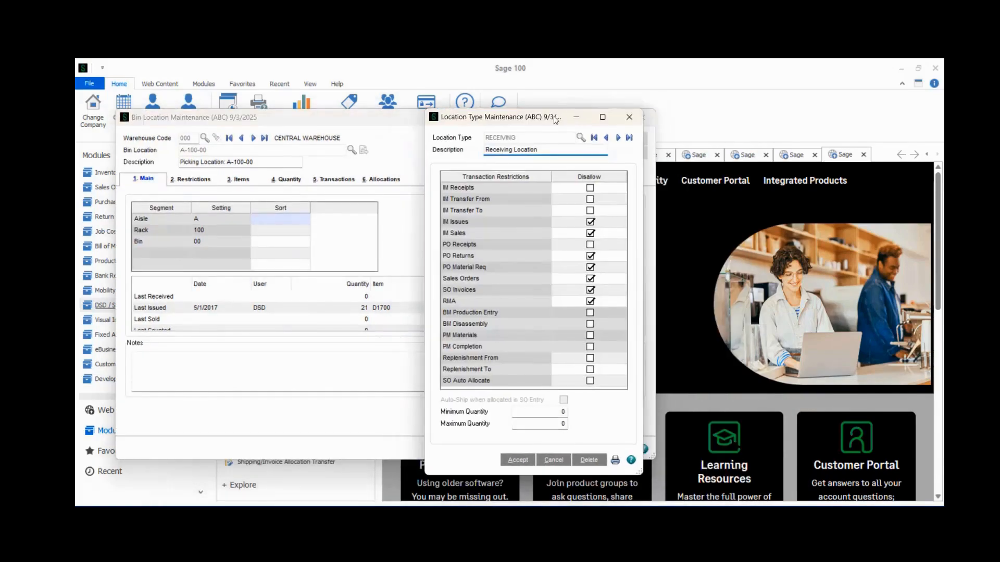
pyautogui.moveTo(521, 109); pyautogui.dragTo(726, 115)
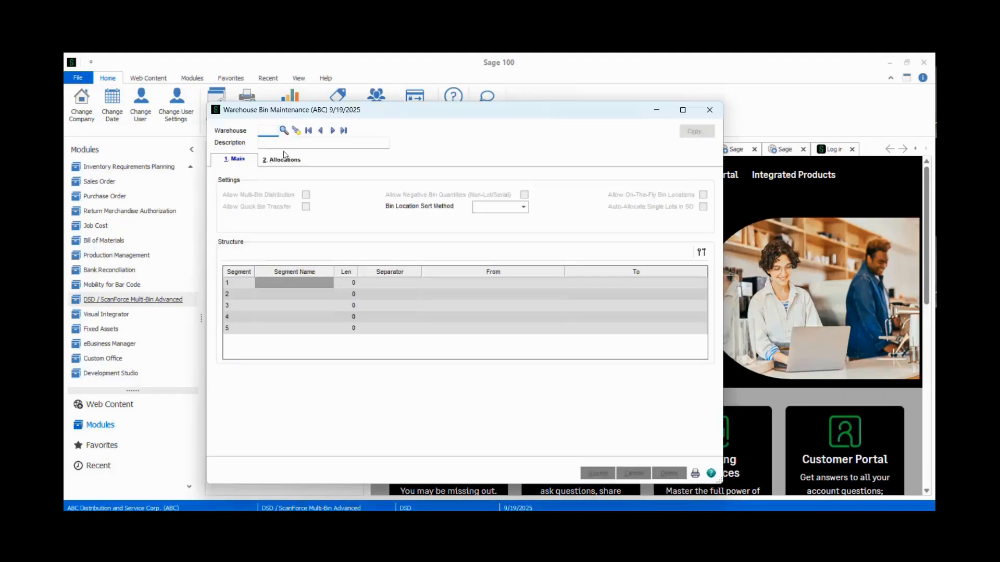
# - Load scrap warehouse 098 in Warehouse Bin Maintenance and enable Allow Multi-Bin Distribution, accepting the transfer of items to its default bin location
pyautogui.click(283, 131)
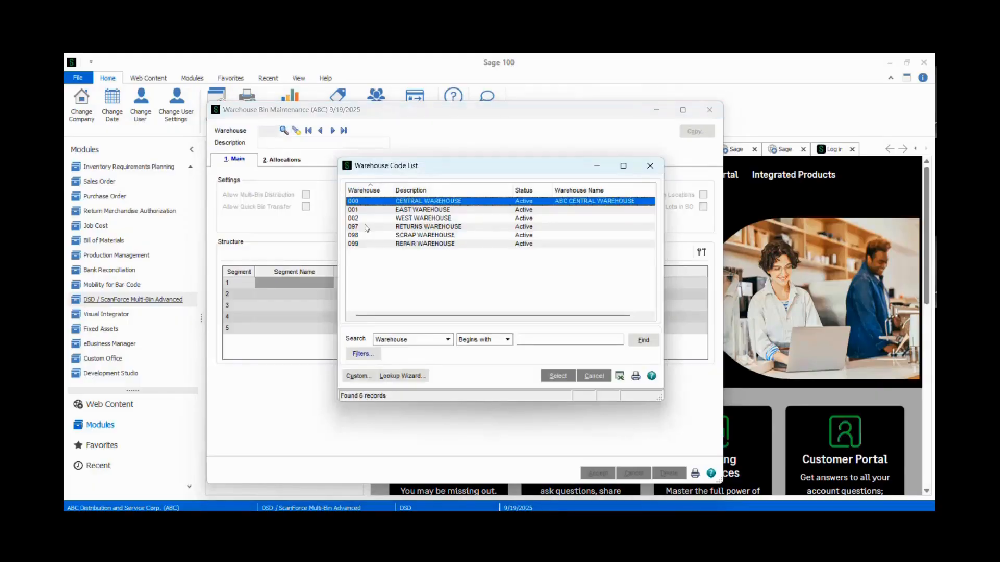
pyautogui.doubleClick(396, 235)
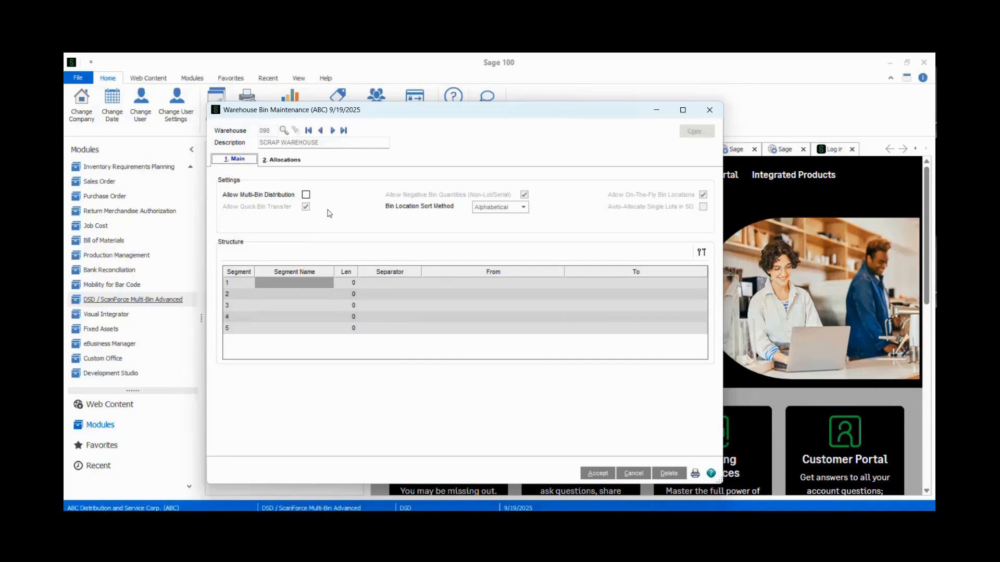
pyautogui.click(305, 194)
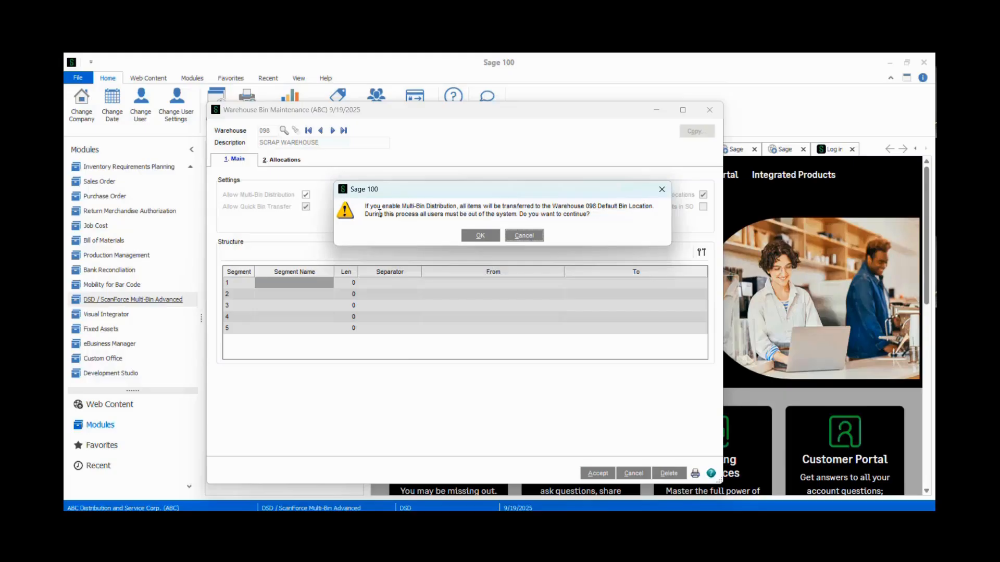
pyautogui.click(480, 235)
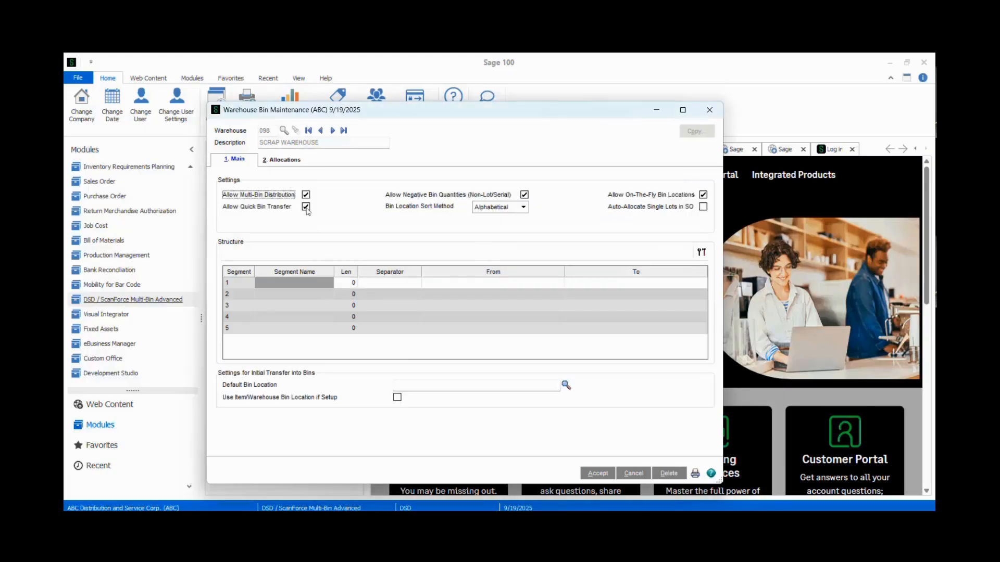
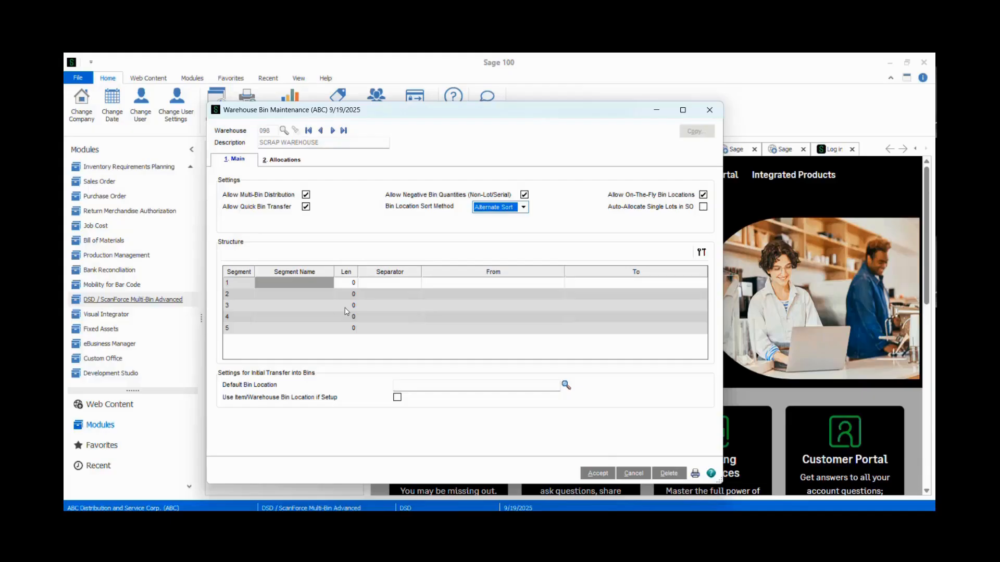
# - Define bin structure segment 1 of warehouse 098 as Zone, length 1, dash separator, ranging from 1 to 9
pyautogui.press('Tab')
pyautogui.write('Zone')
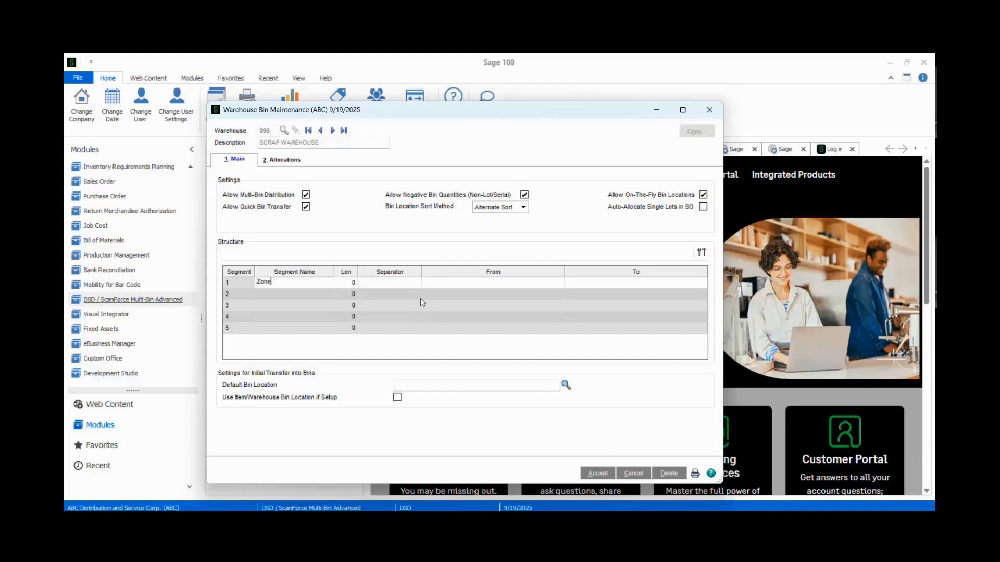
pyautogui.press('Tab')
pyautogui.write('1')
pyautogui.press('Tab')
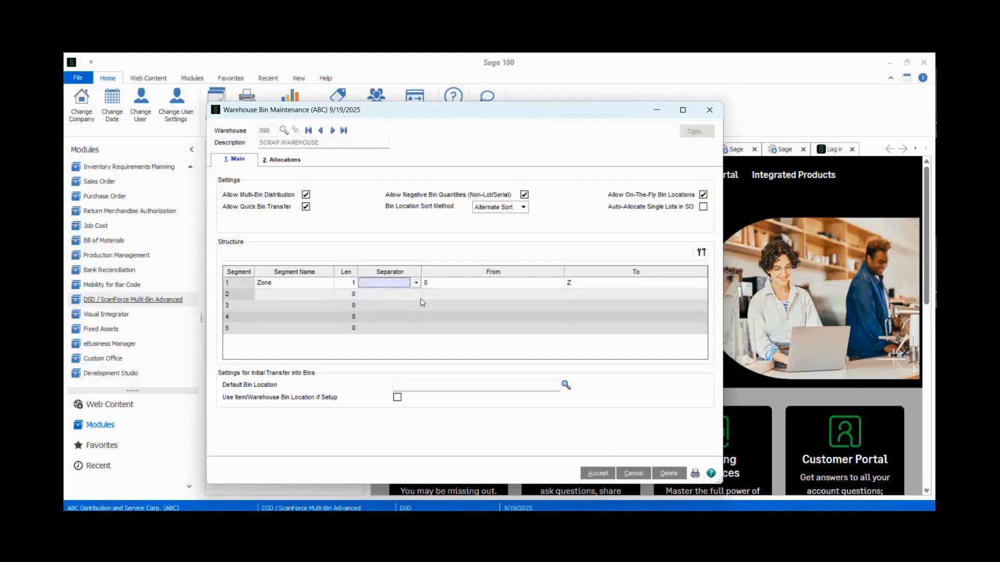
pyautogui.click(416, 286)
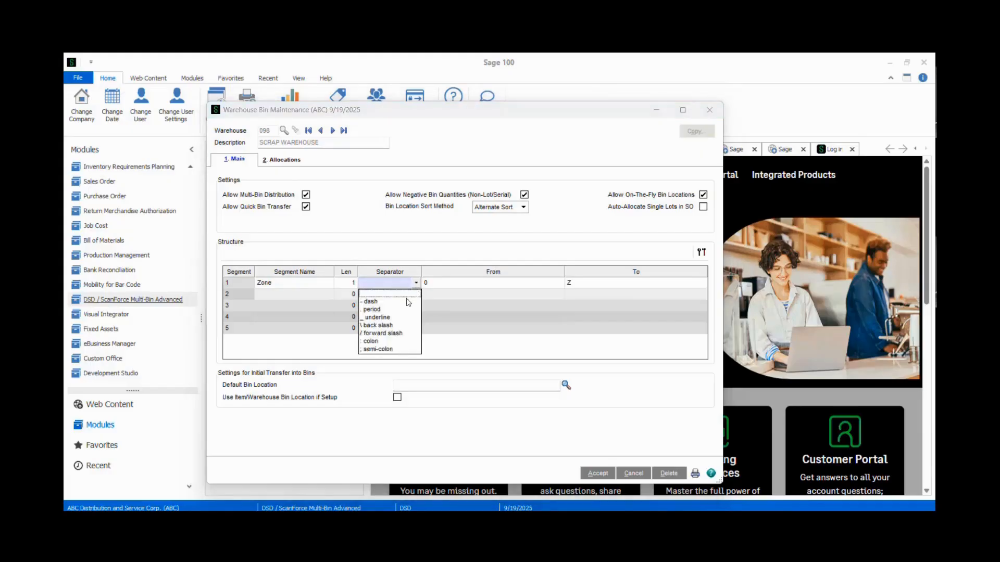
pyautogui.click(409, 301)
pyautogui.click(457, 285)
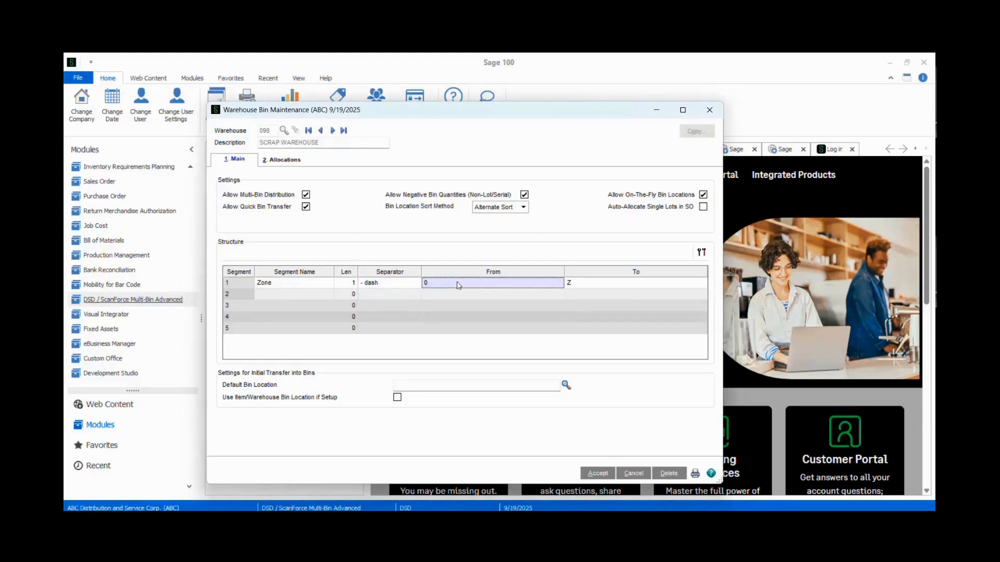
pyautogui.write('1')
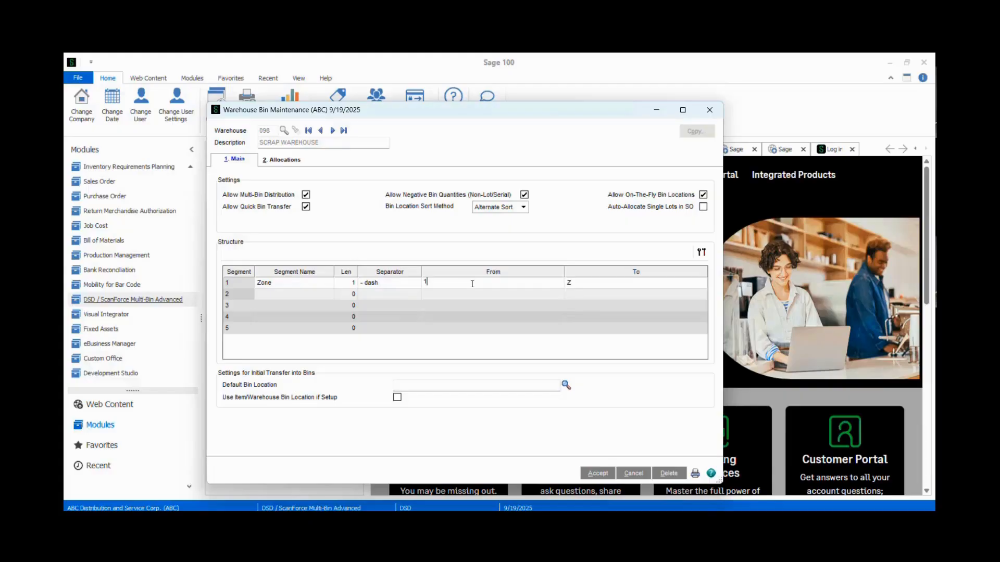
pyautogui.click(566, 292)
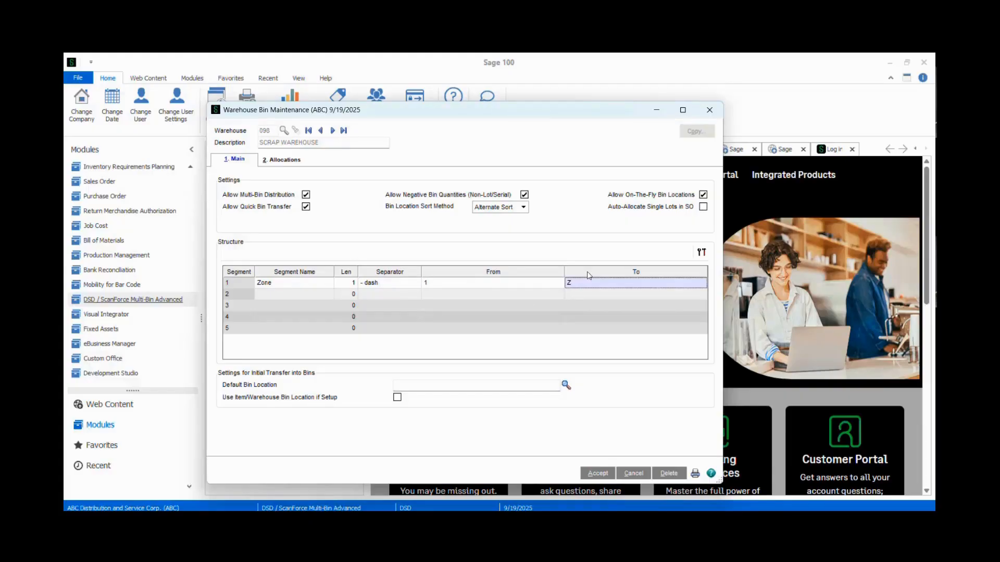
pyautogui.write('9')
# - Define bin structure segment 2 as Aisle, length 3, dash separator, ranging from 001 to 999
pyautogui.click(330, 296)
pyautogui.write('Aisle')
pyautogui.press('Tab')
pyautogui.write('3')
pyautogui.click(386, 295)
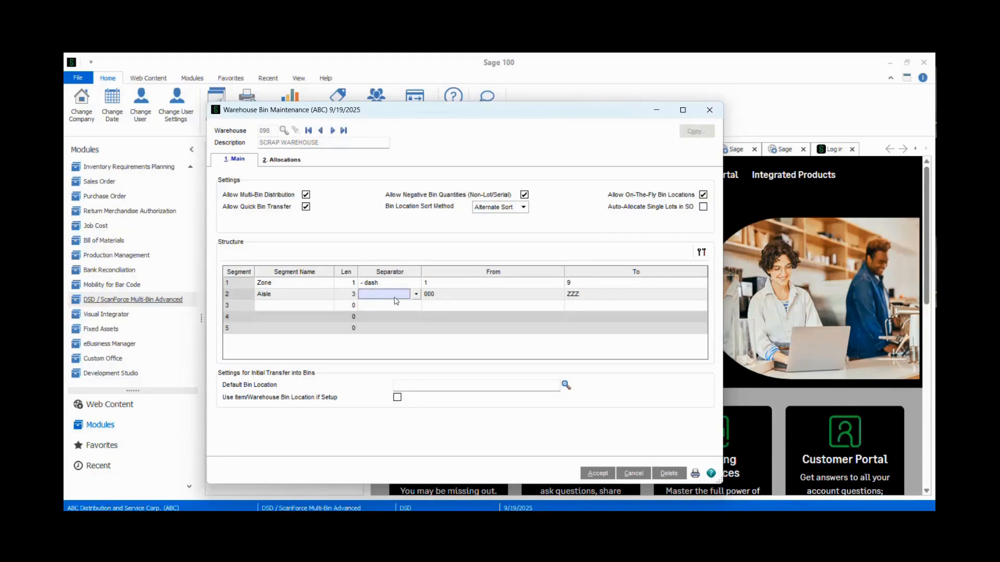
pyautogui.click(448, 296)
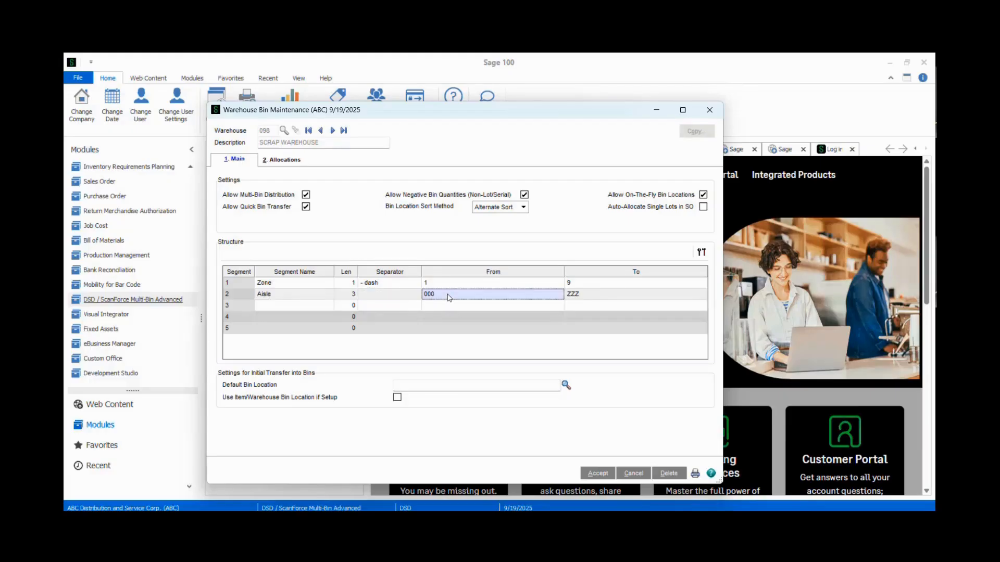
pyautogui.write('001')
pyautogui.press('Tab')
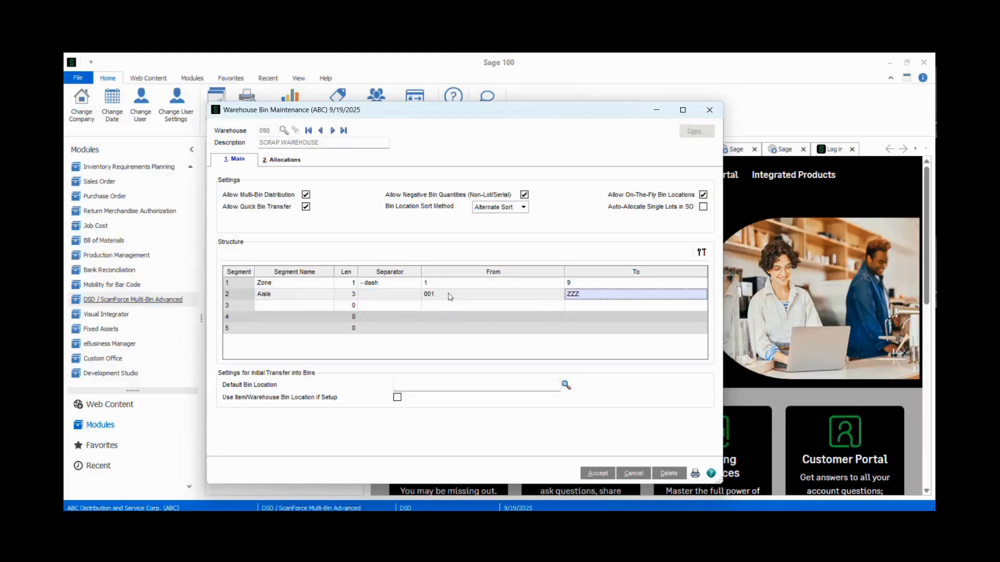
pyautogui.write('999')
pyautogui.click(417, 296)
pyautogui.click(416, 295)
pyautogui.click(406, 312)
# - Define bin structure segment 3 as Bin Location, length 2, no separator, ranging from 01 to 99
pyautogui.click(278, 306)
pyautogui.write('Bin Location')
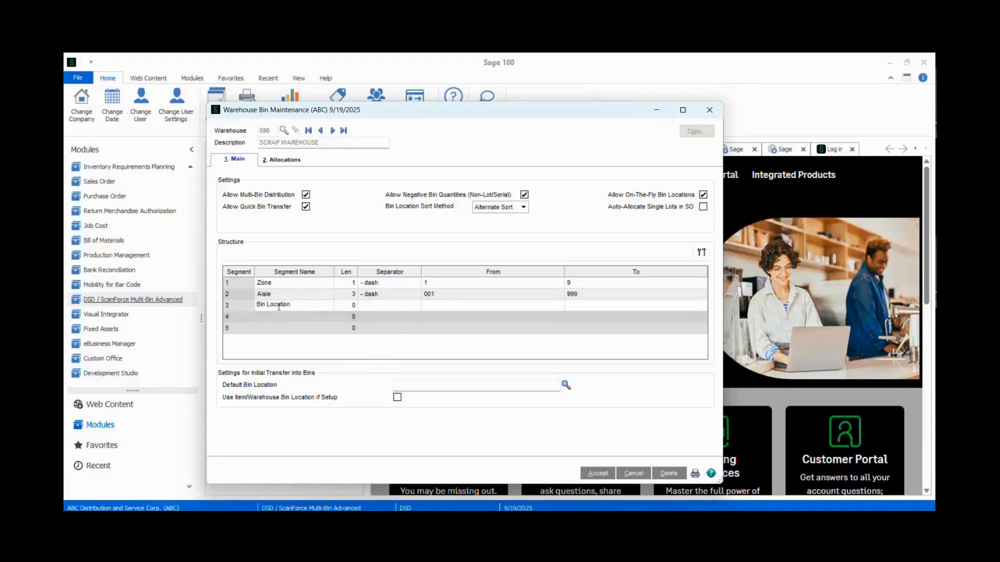
pyautogui.press('Tab')
pyautogui.write('2')
pyautogui.press('Tab')
pyautogui.press('Tab')
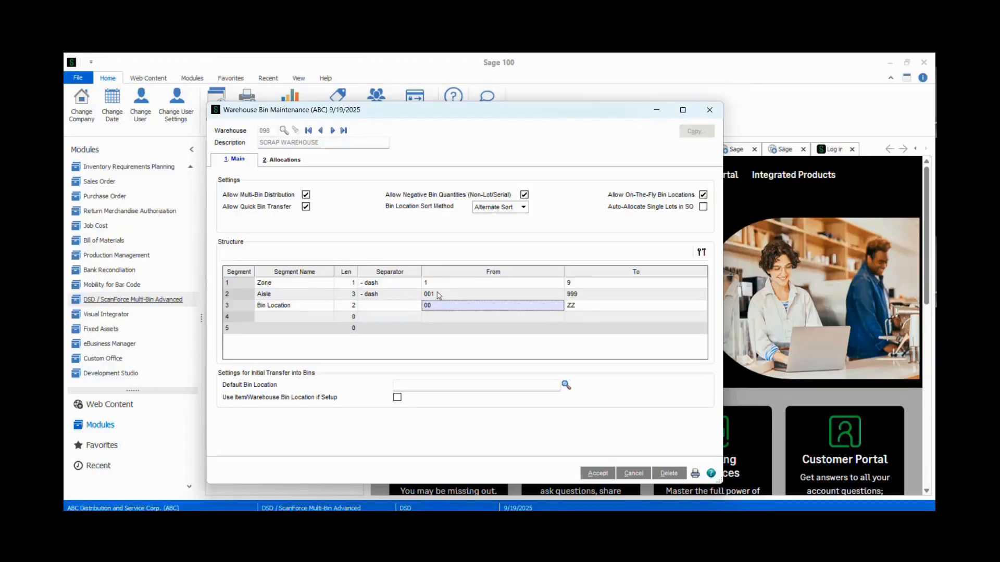
pyautogui.write('01')
pyautogui.press('Tab')
pyautogui.write('99')
pyautogui.press('Tab')
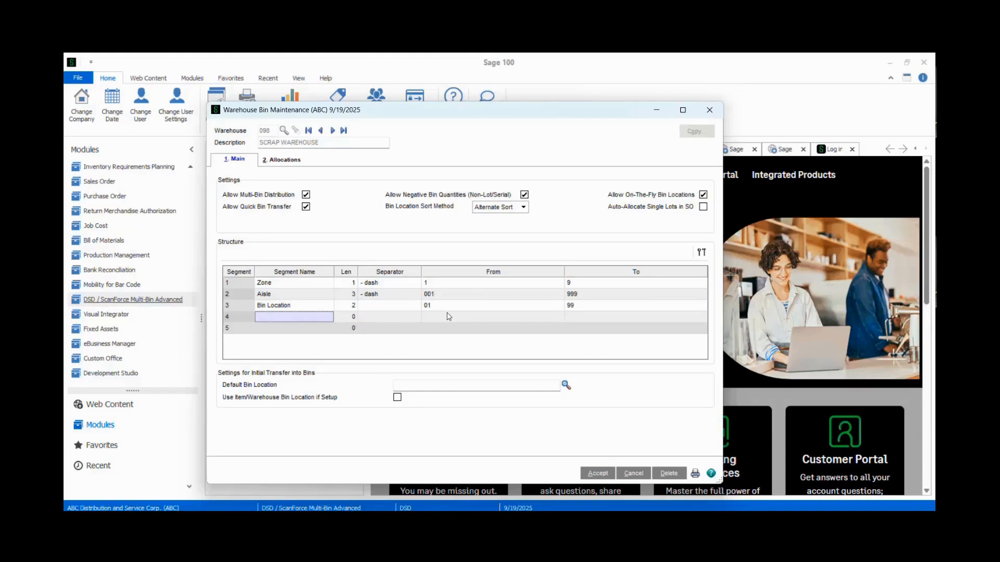
# - Create default bin location 1-001-01 described as Bin 1-001-01, enable Use Item/Warehouse Bin Location if Setup, and accept the warehouse setup
pyautogui.press('Tab')
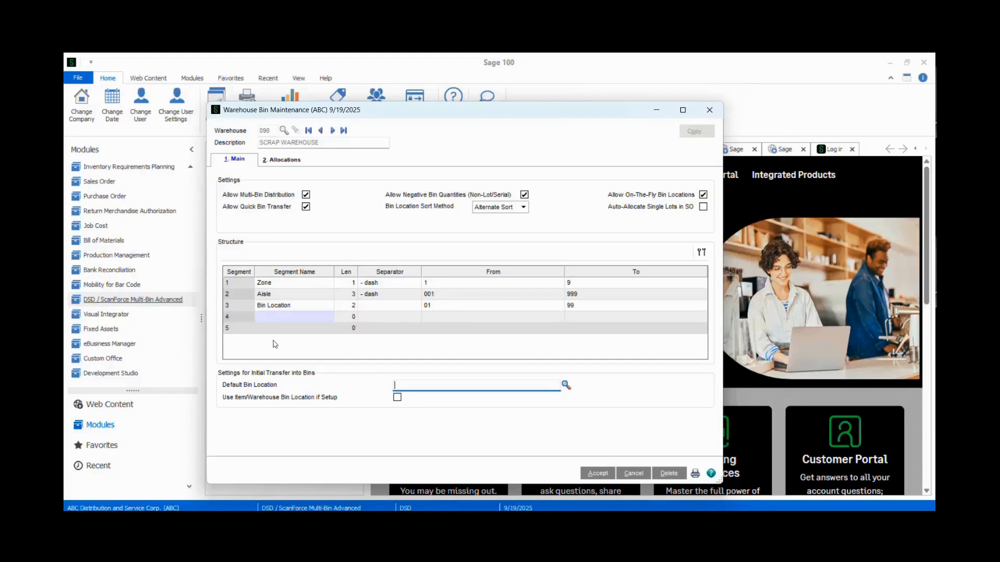
pyautogui.write('1-001-01')
pyautogui.press('Tab')
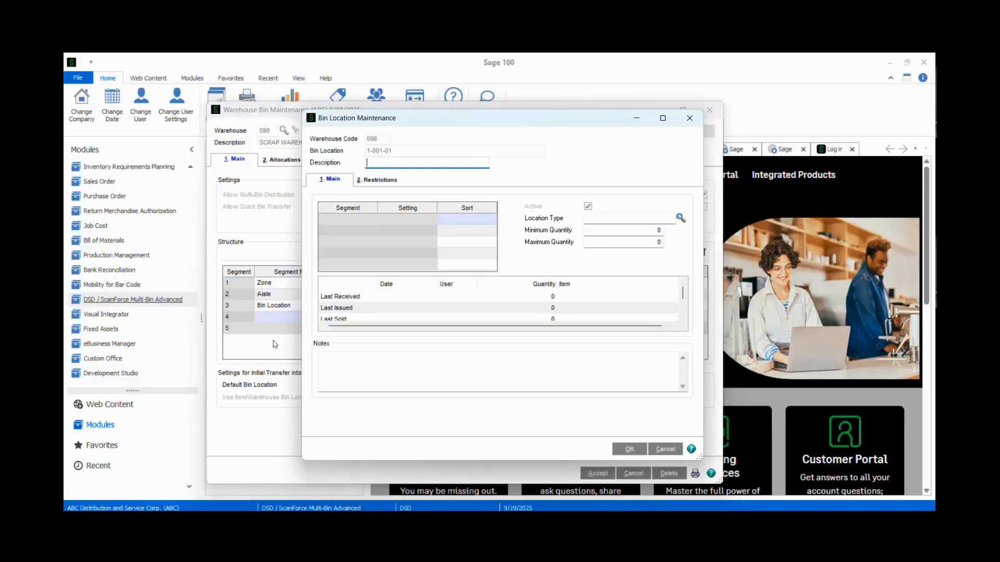
pyautogui.write('Bin 1-001-01')
pyautogui.press('Tab')
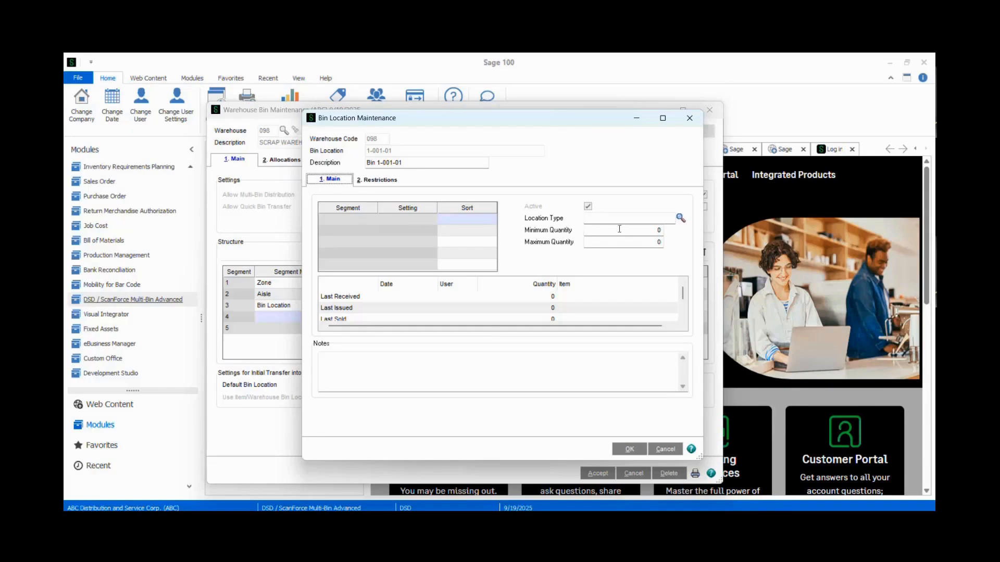
pyautogui.click(630, 448)
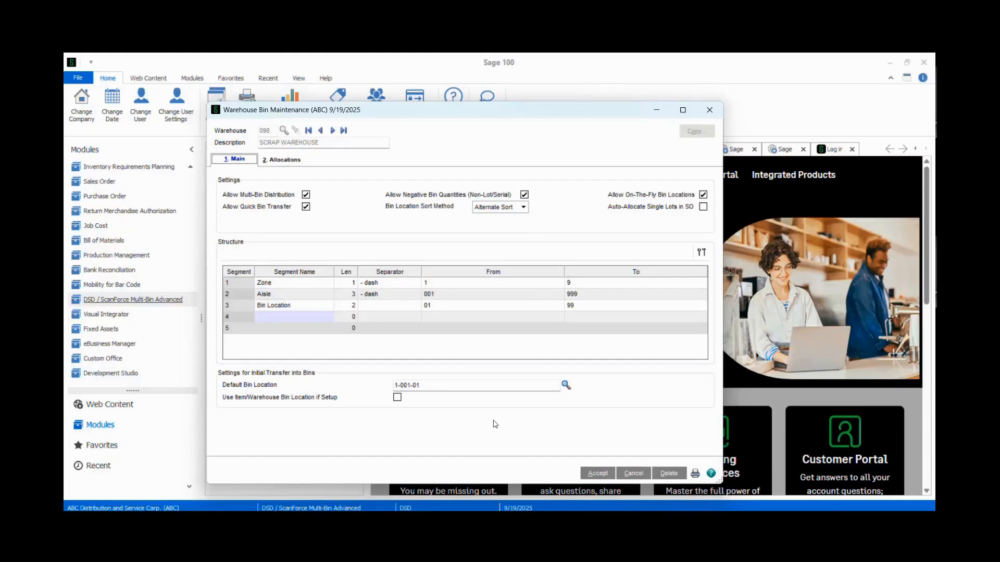
pyautogui.click(397, 397)
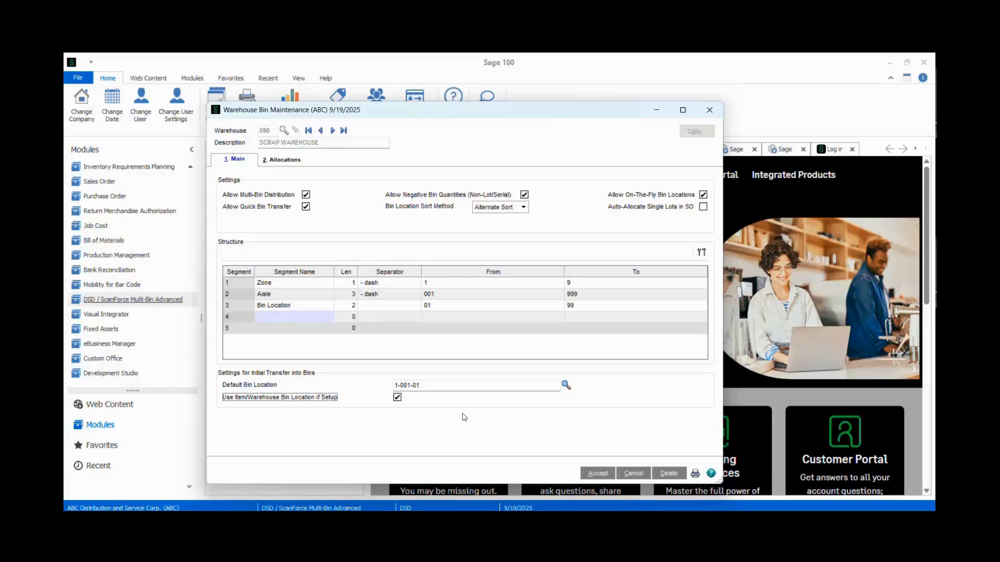
pyautogui.click(598, 473)
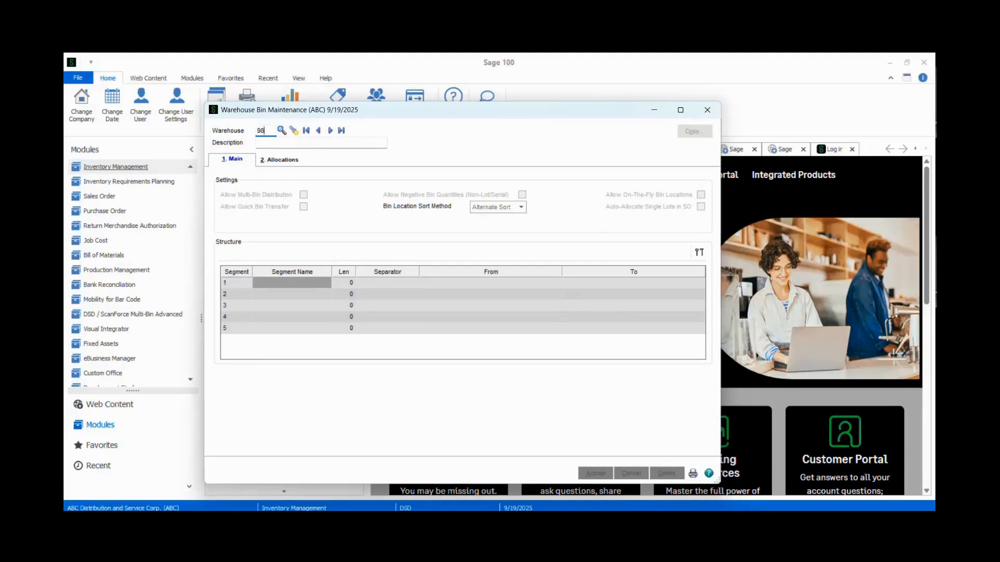
# - Reload warehouse 098 in Warehouse Bin Maintenance and auto-create the Zone segment codes from 1 to 9
pyautogui.press('Tab')
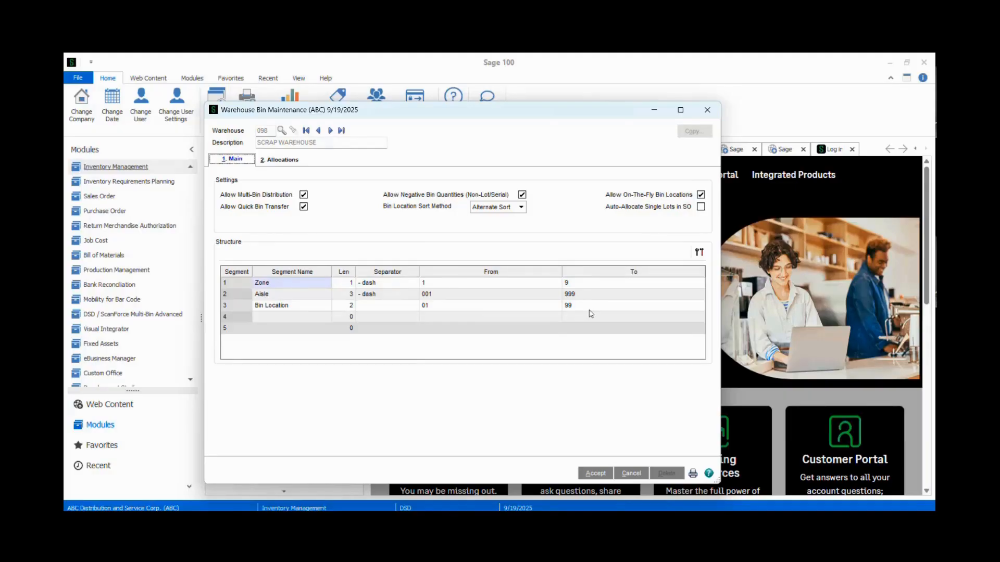
pyautogui.click(315, 287)
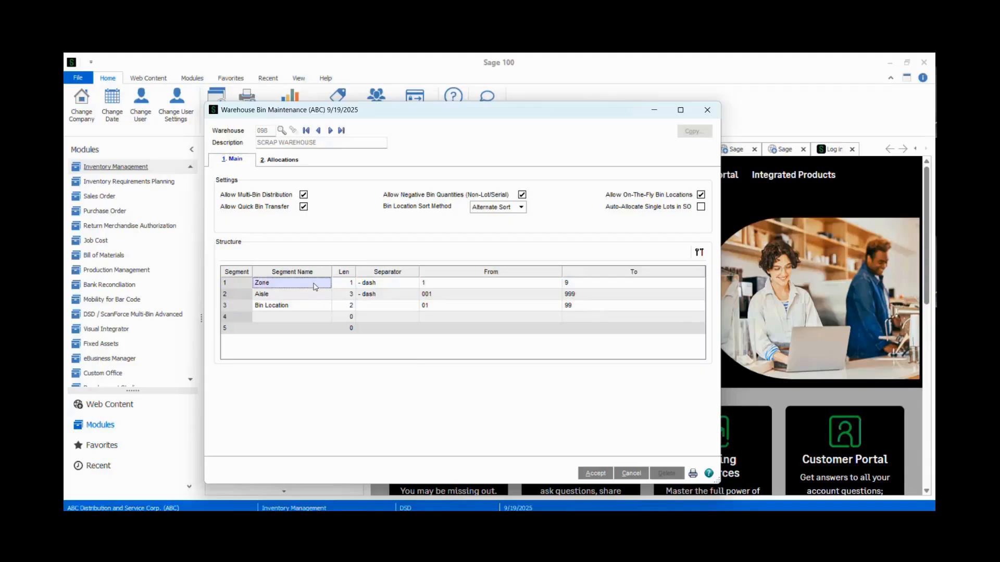
pyautogui.click(699, 254)
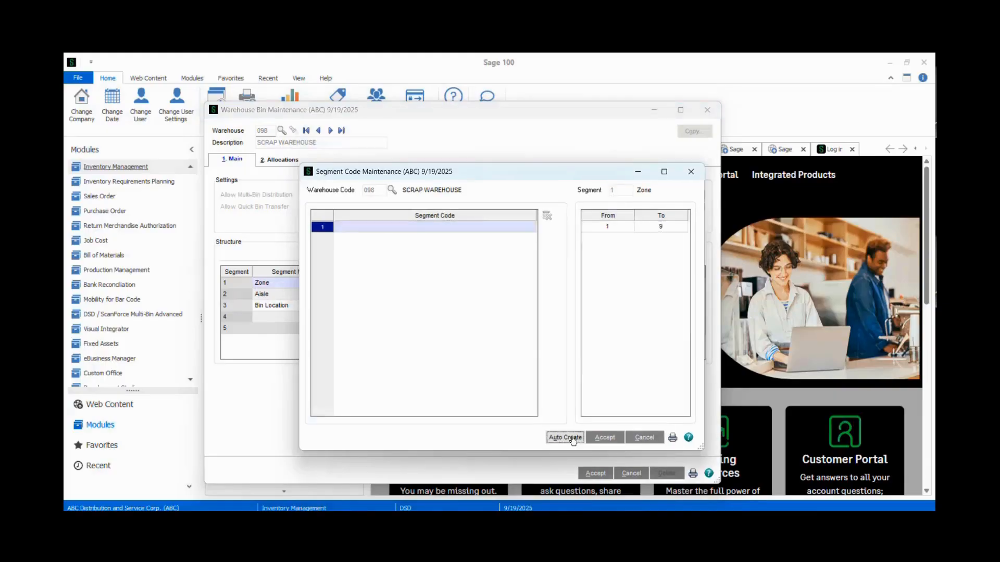
pyautogui.click(572, 438)
pyautogui.click(363, 229)
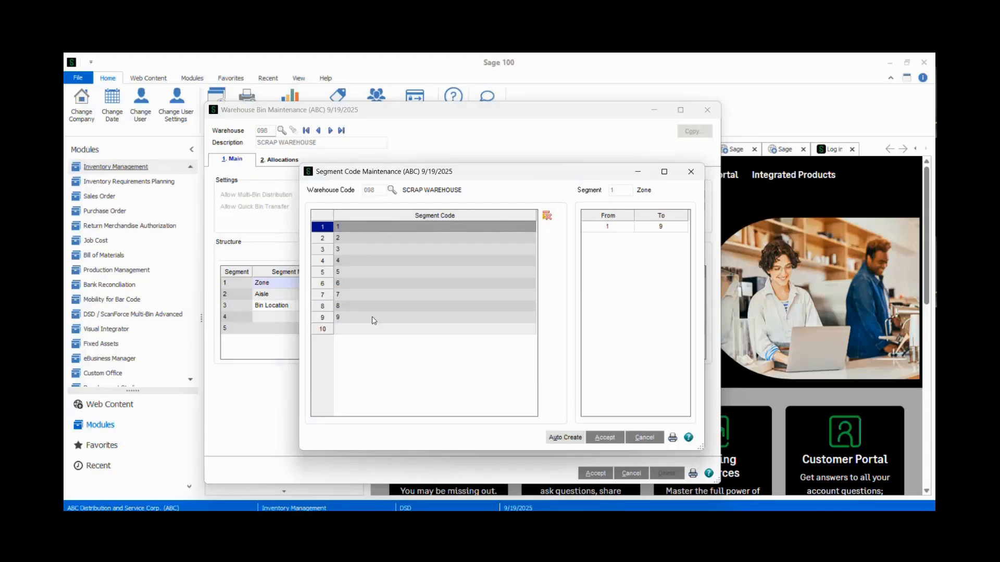
pyautogui.click(606, 436)
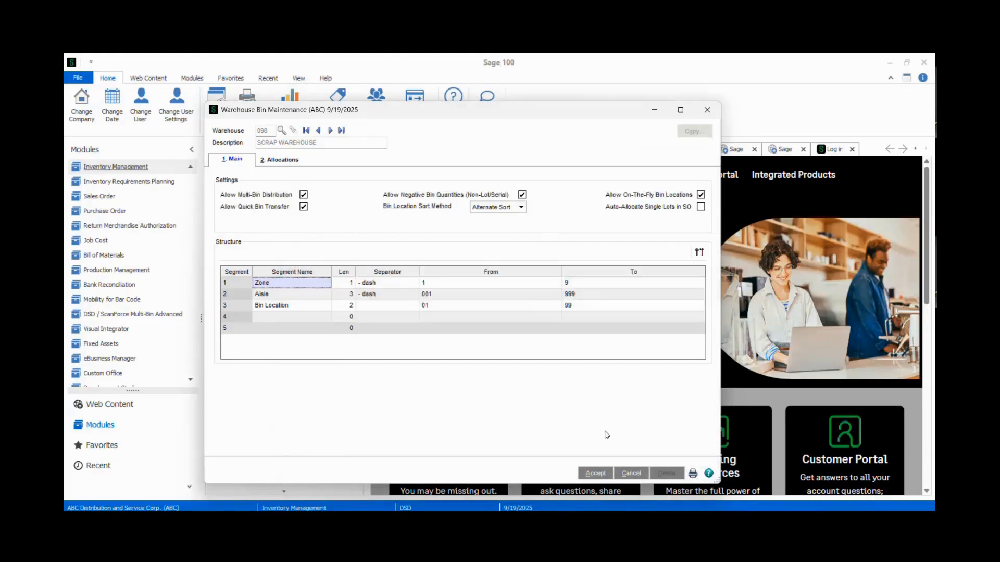
# - Auto-create the Aisle segment codes using digit ranges 0 to 0, 0 to 9 and 1 to 9
pyautogui.click(317, 295)
pyautogui.click(698, 253)
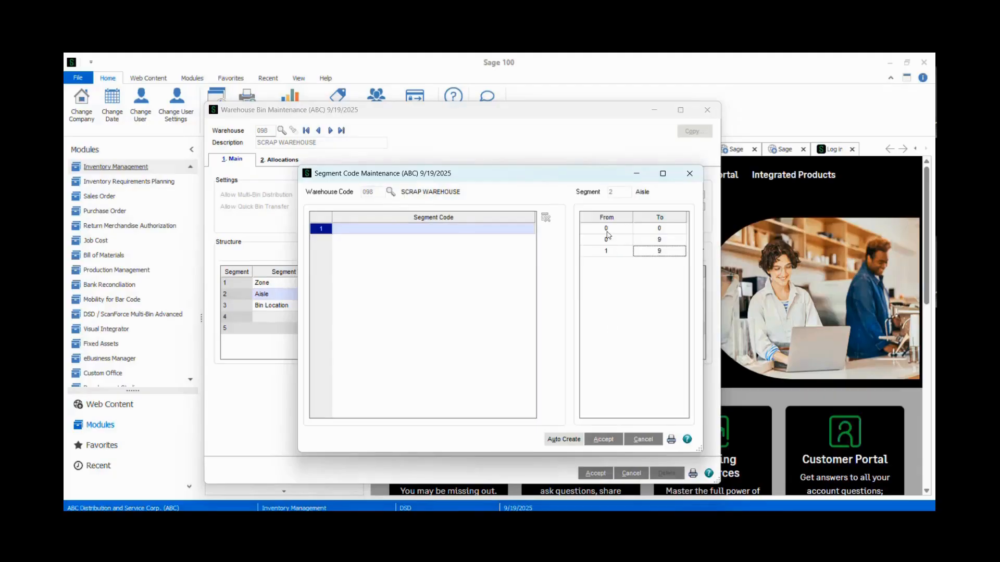
pyautogui.click(569, 440)
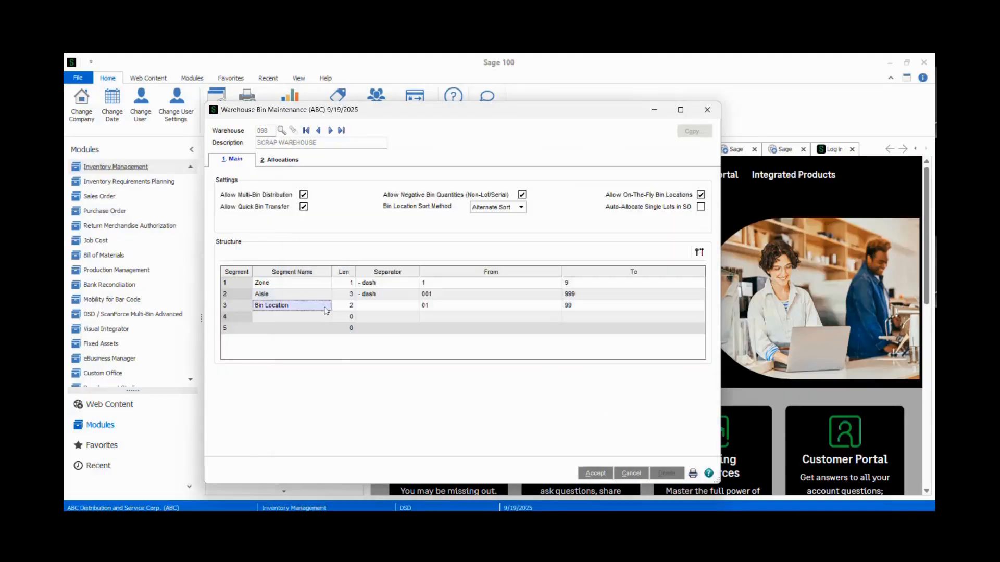
# - Auto-create the Bin Location segment codes using digit ranges 0 to 9 and 1 to 9, and accept them
pyautogui.click(699, 253)
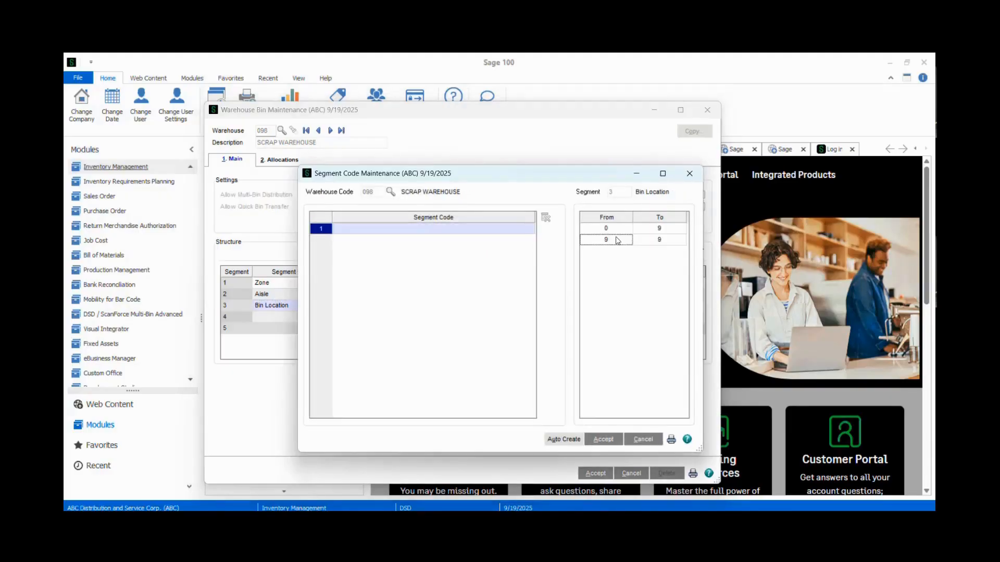
pyautogui.write('1')
pyautogui.press('Tab')
pyautogui.write('9')
pyautogui.click(567, 440)
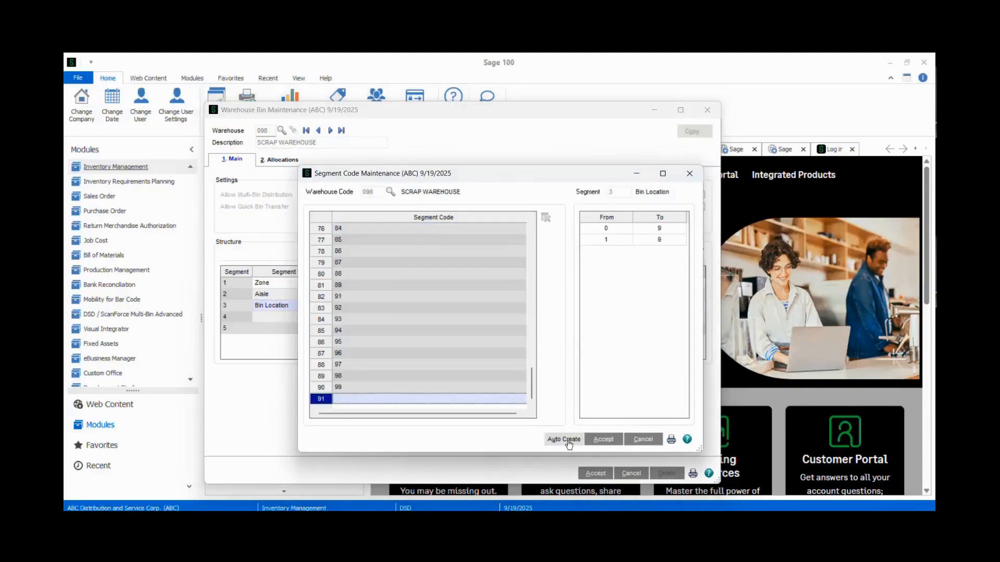
pyautogui.moveTo(534, 384); pyautogui.dragTo(533, 222)
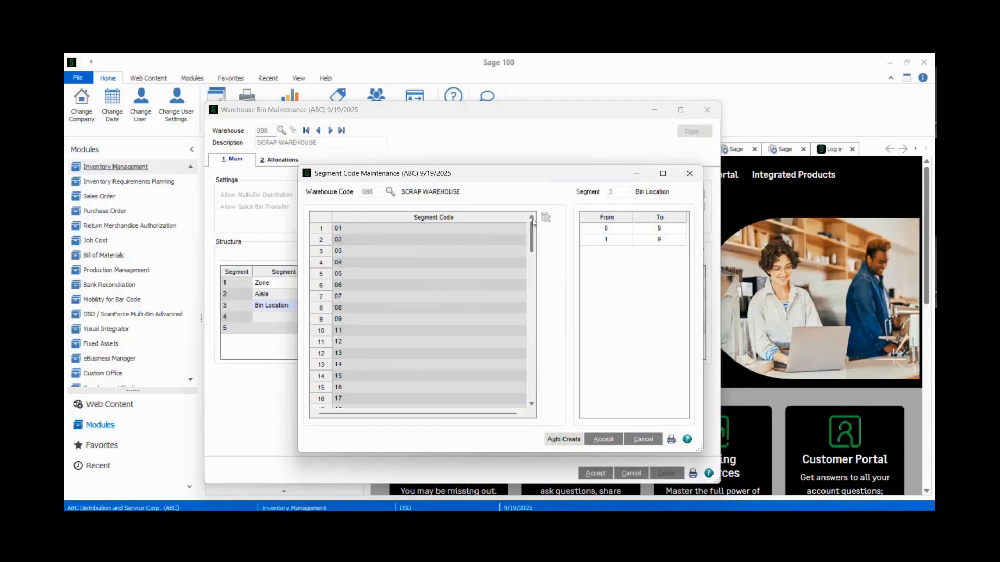
pyautogui.click(359, 229)
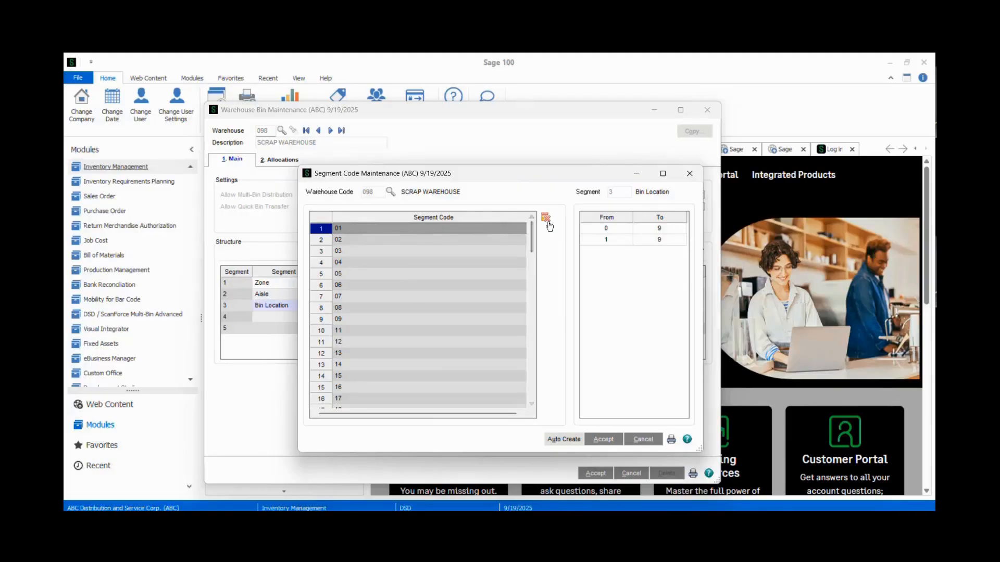
pyautogui.click(604, 439)
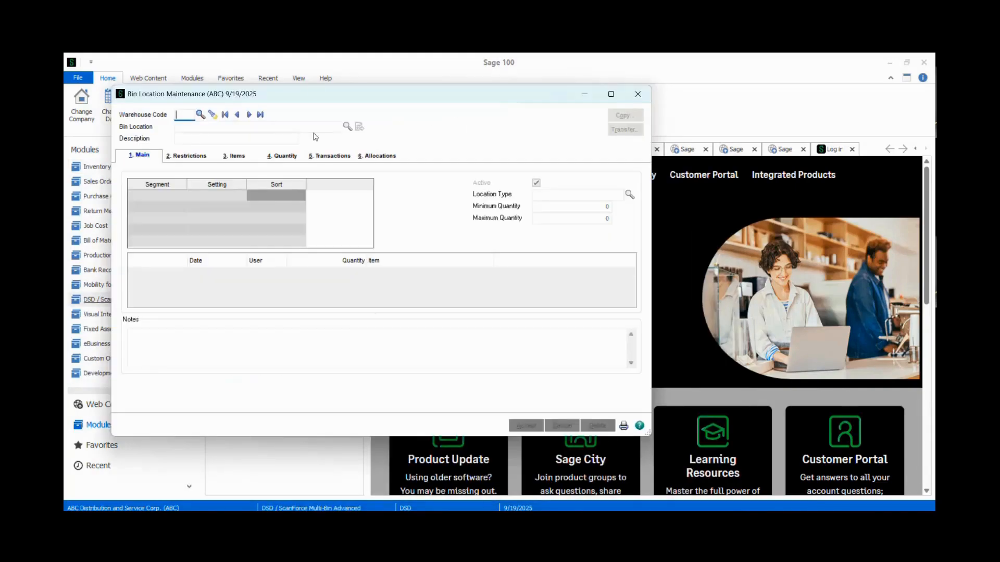
# - Create bin location 1-002-02 for warehouse 098 in Bin Location Maintenance
pyautogui.moveTo(323, 101); pyautogui.dragTo(485, 173)
pyautogui.write('098')
pyautogui.press('Tab')
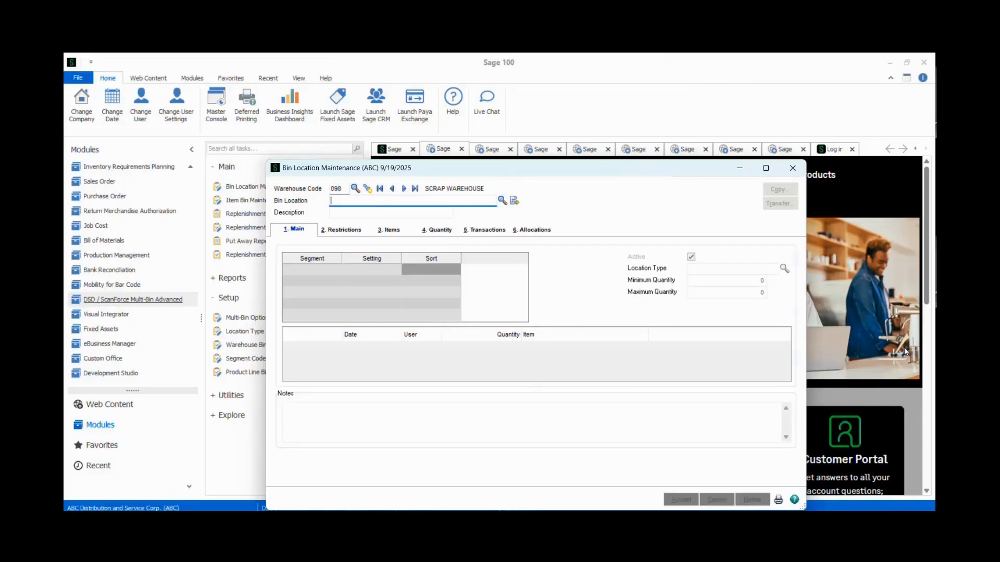
pyautogui.write('1-002-02')
pyautogui.press('Tab')
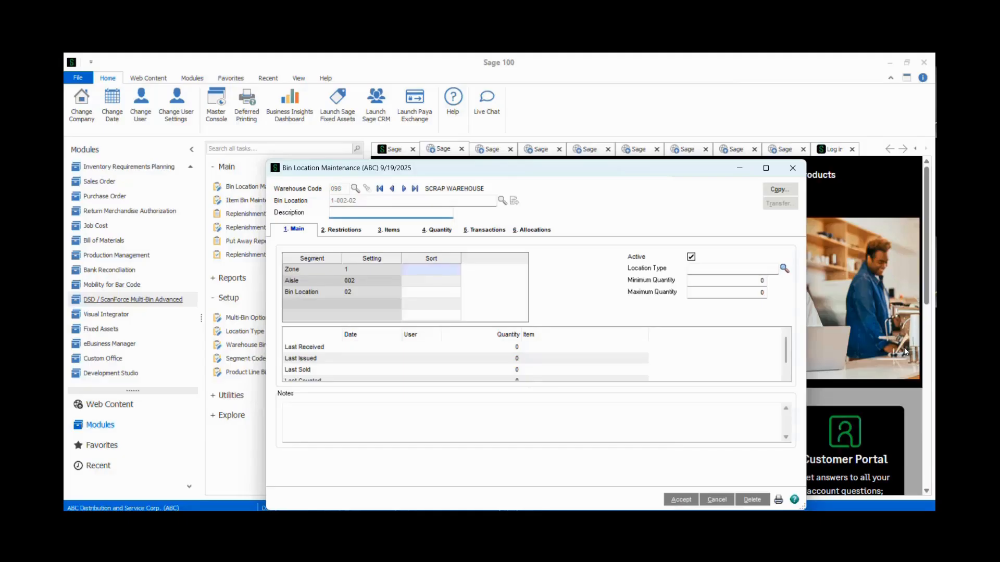
# - Describe the new bin as Bin 1-002-02, assign it the PICKING location type, and view its restrictions
pyautogui.write('Bin 1-002-02')
pyautogui.click(784, 268)
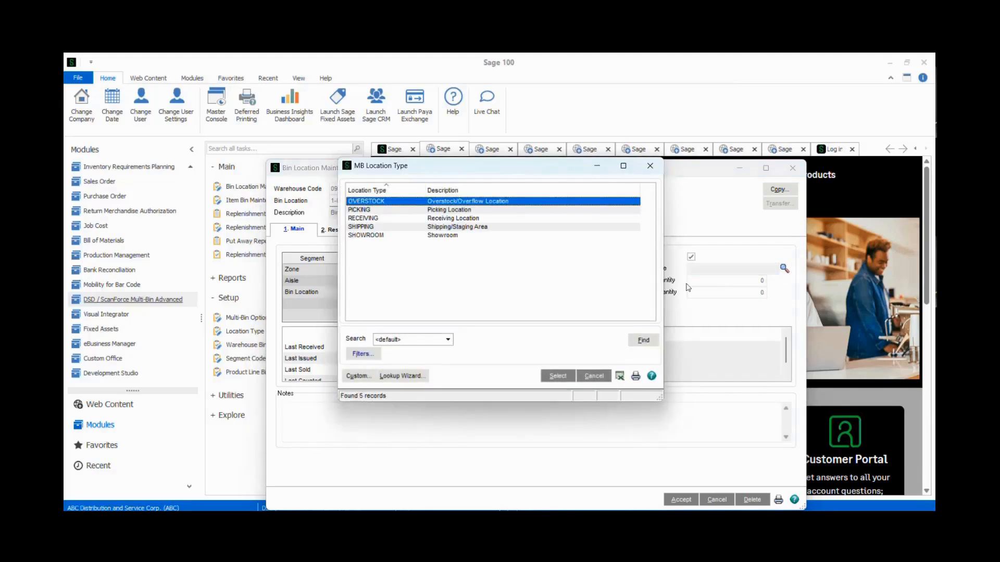
pyautogui.moveTo(508, 166); pyautogui.dragTo(593, 221)
pyautogui.click(527, 266)
pyautogui.click(642, 431)
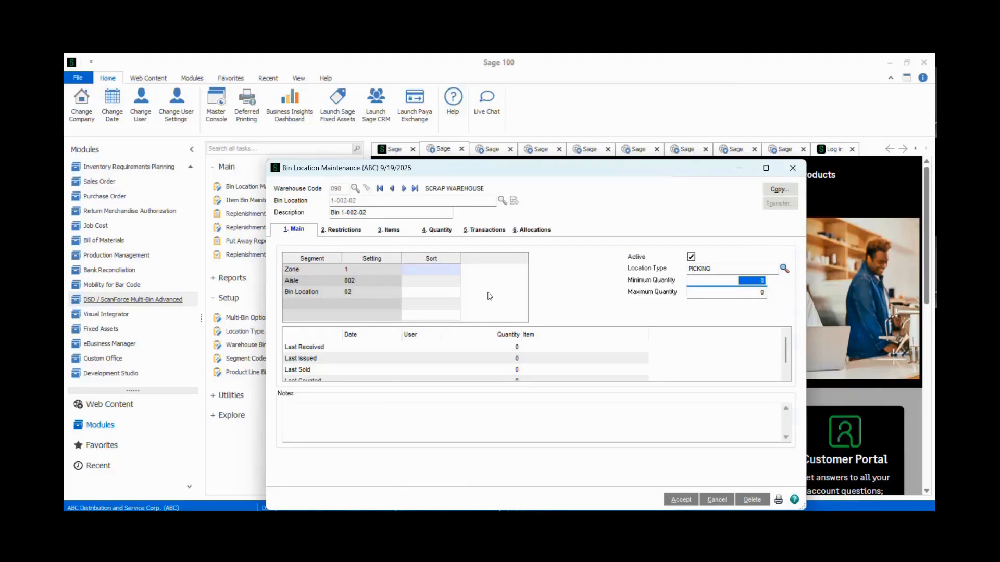
pyautogui.click(352, 230)
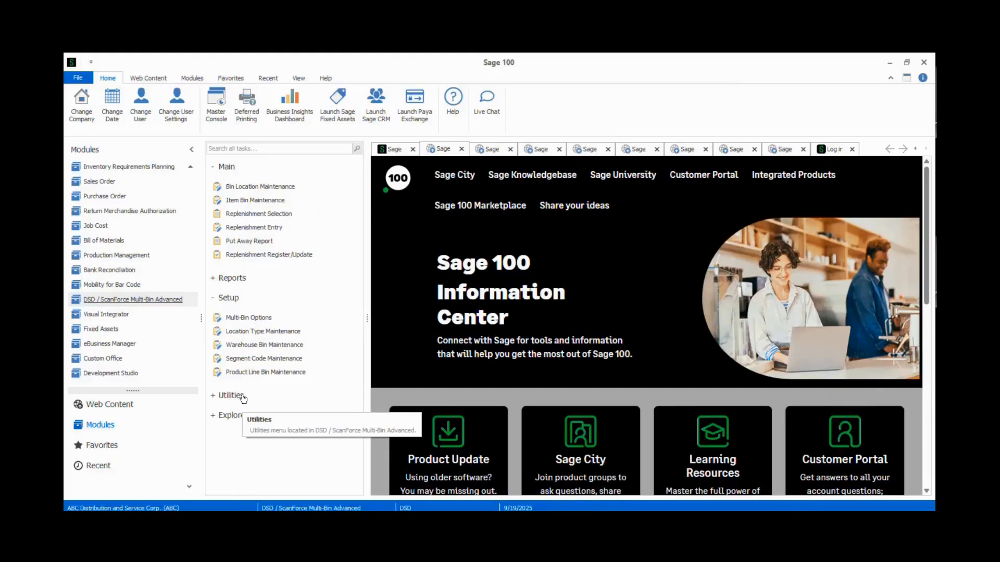
# - Start Auto Generate Bin Locations for warehouse 098 with the Create action, using bin 1-002-02 as the bin to copy from
pyautogui.click(242, 397)
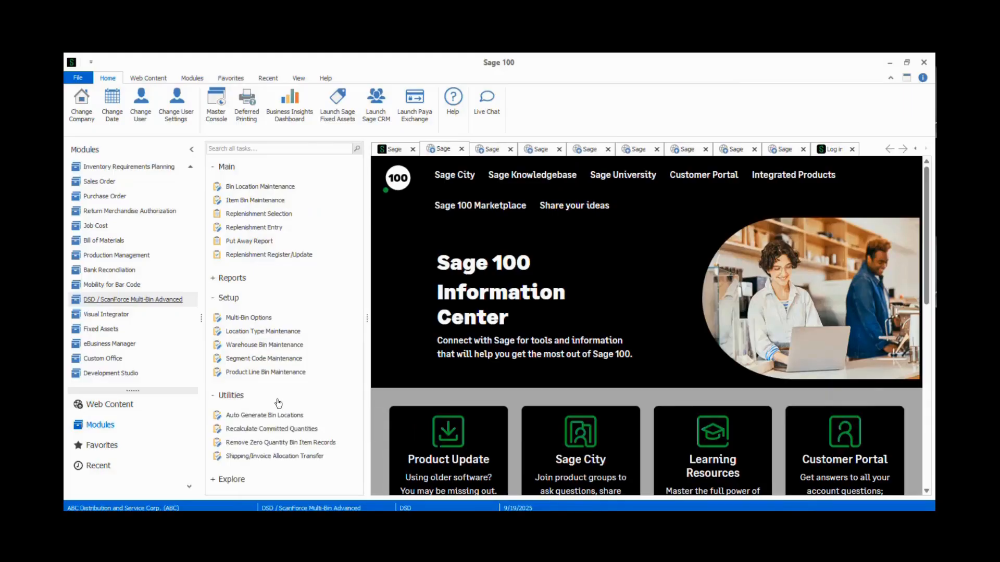
pyautogui.click(306, 416)
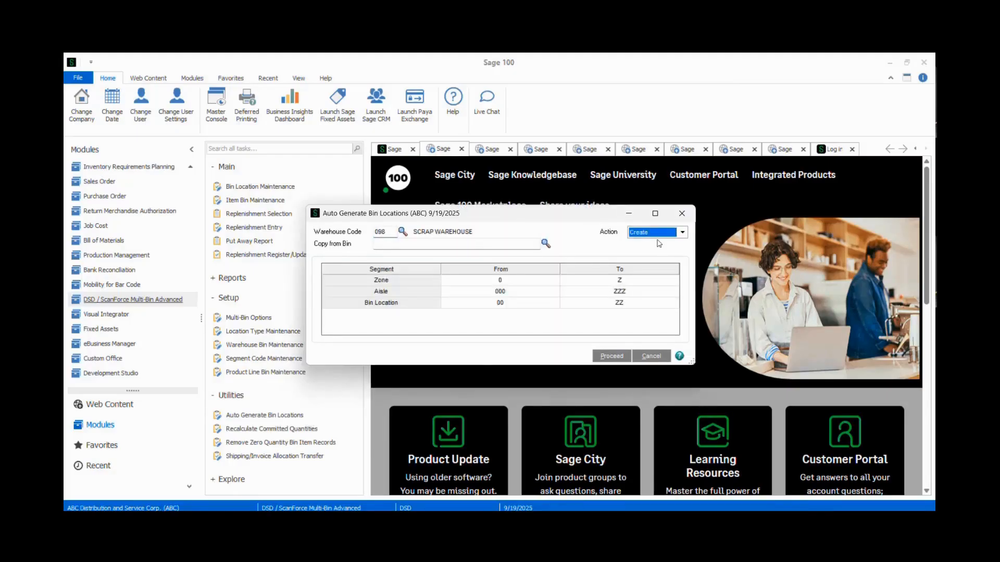
pyautogui.click(684, 233)
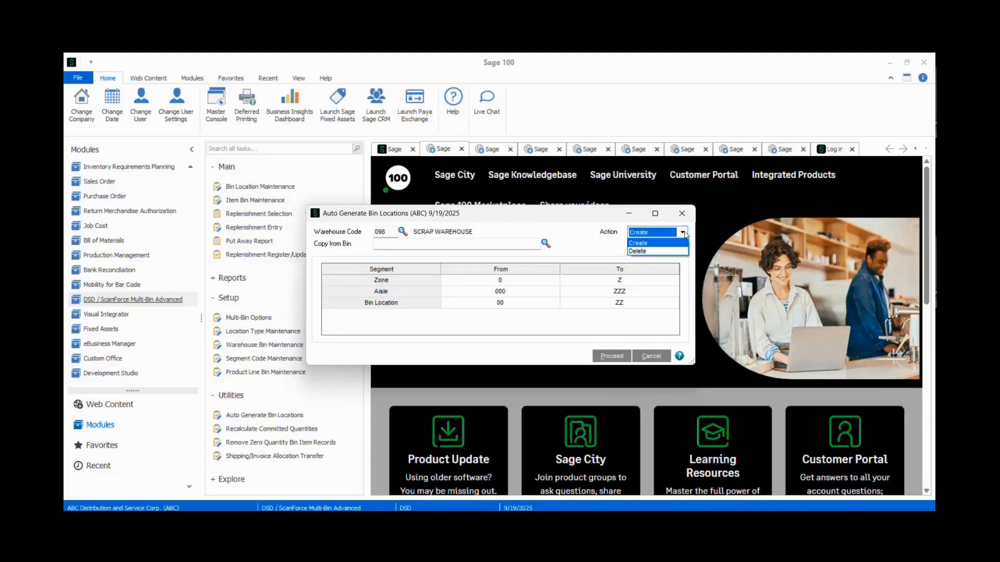
pyautogui.click(684, 234)
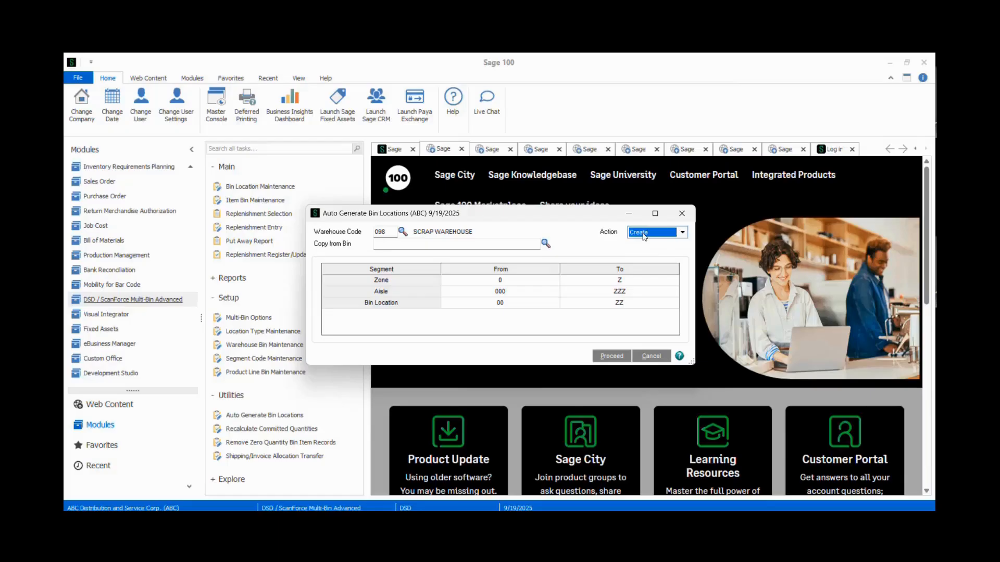
pyautogui.click(545, 243)
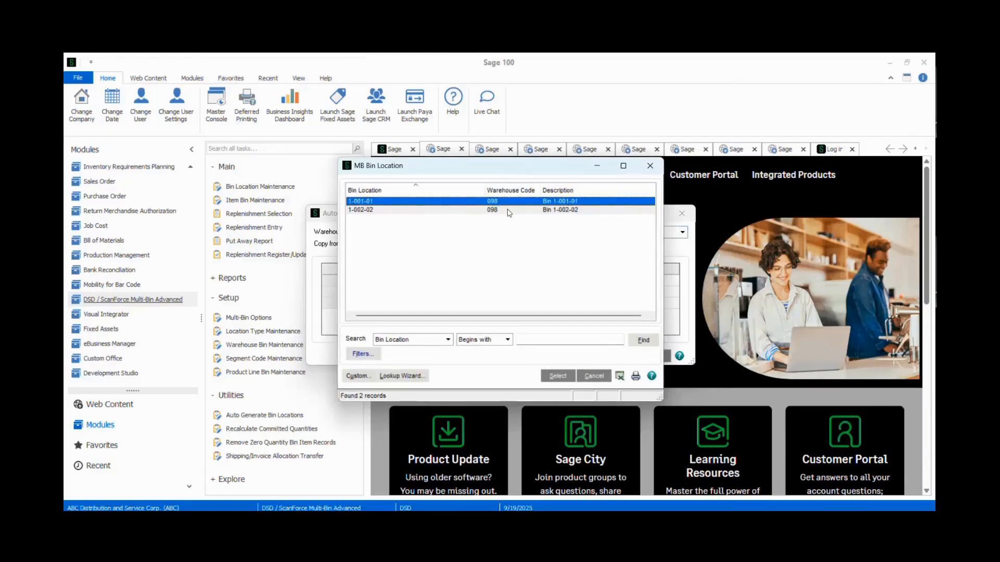
pyautogui.click(508, 211)
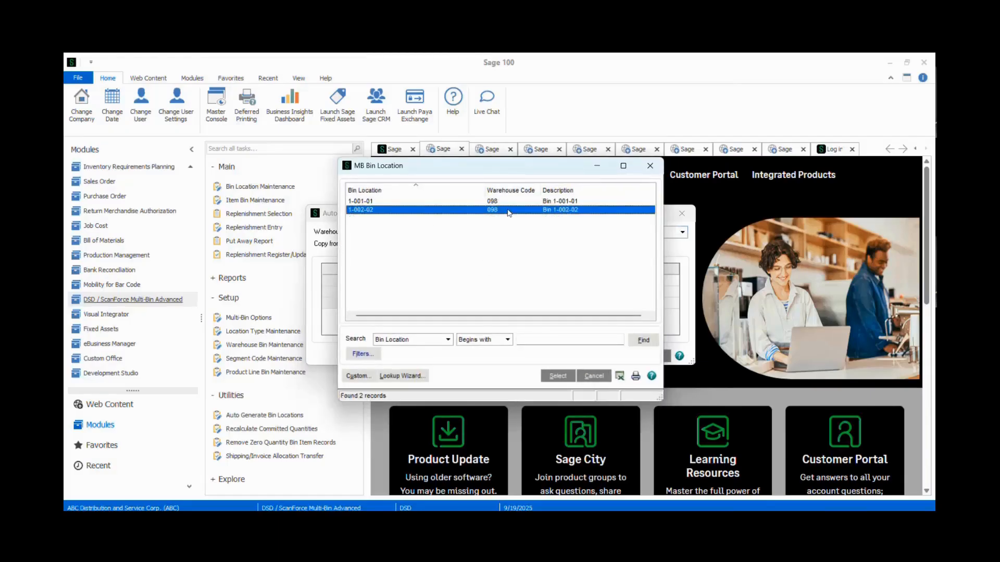
pyautogui.doubleClick(385, 210)
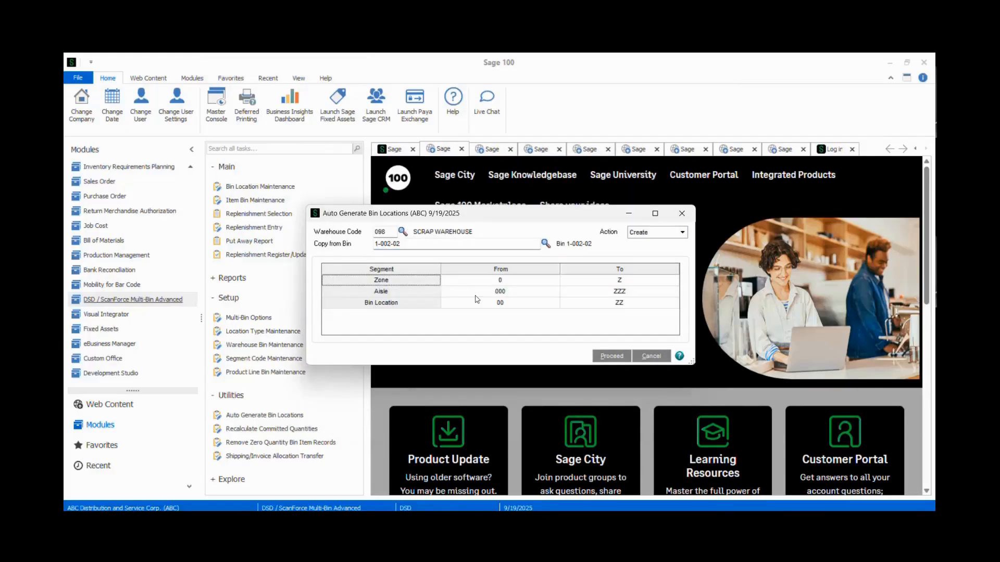
# - Limit the Zone segment of the bin generation to the range 1 to 1
pyautogui.click(502, 281)
pyautogui.write('1')
pyautogui.click(574, 282)
pyautogui.write('1')
pyautogui.press('Tab')
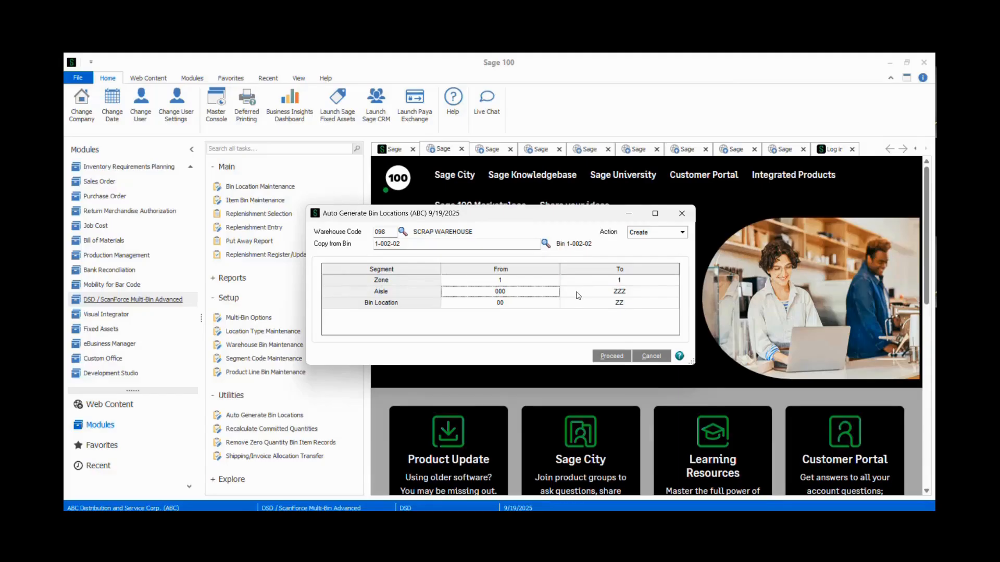
# - Create the bin locations from the entered settings, continuing past the first 1000 locations and stopping at the next continuation request
pyautogui.click(612, 356)
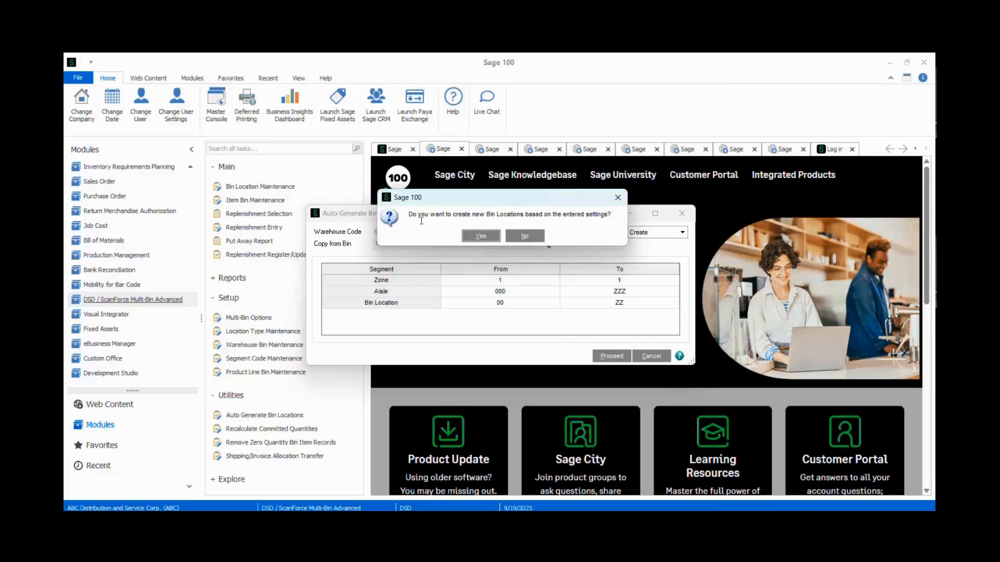
pyautogui.click(484, 238)
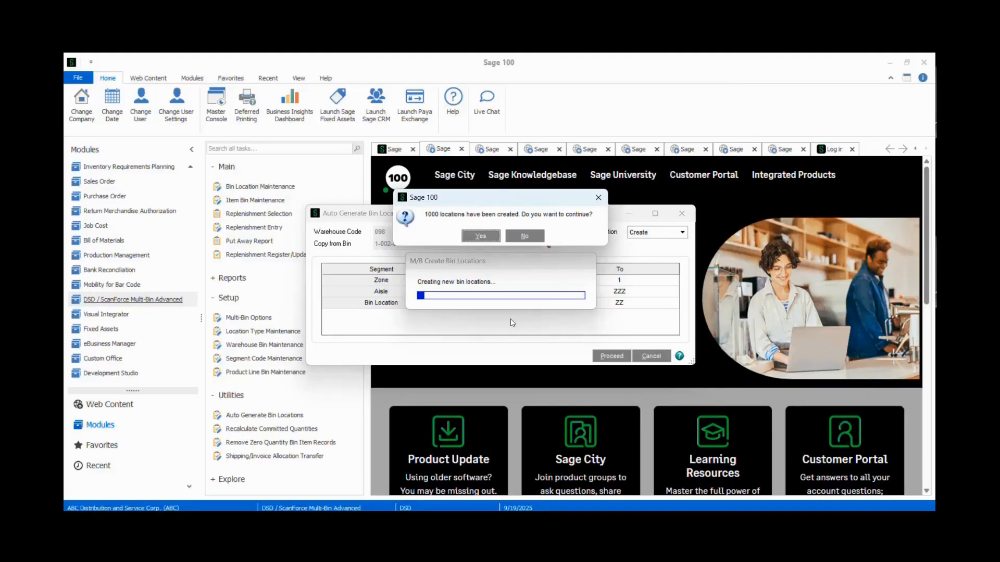
pyautogui.click(480, 237)
pyautogui.click(527, 237)
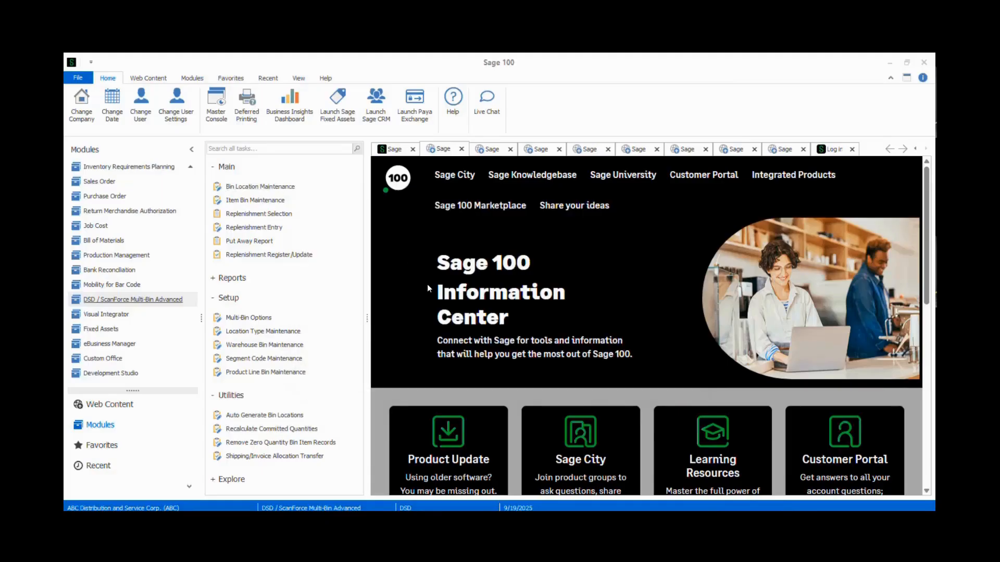
# - Look up generated bin 1-001-03 of warehouse 098 in Bin Location Maintenance and review its restrictions, then close the record
pyautogui.write('098')
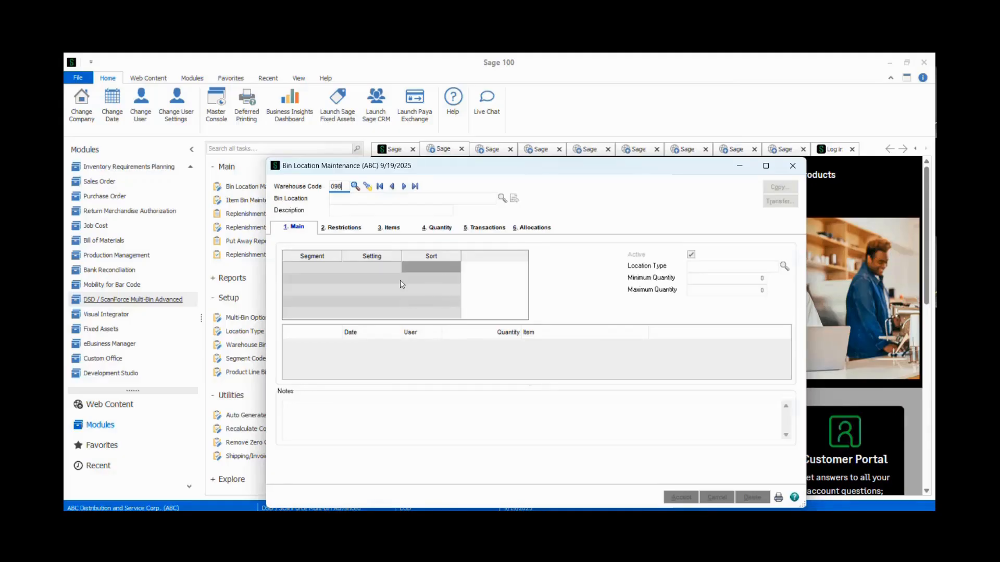
pyautogui.press('Tab')
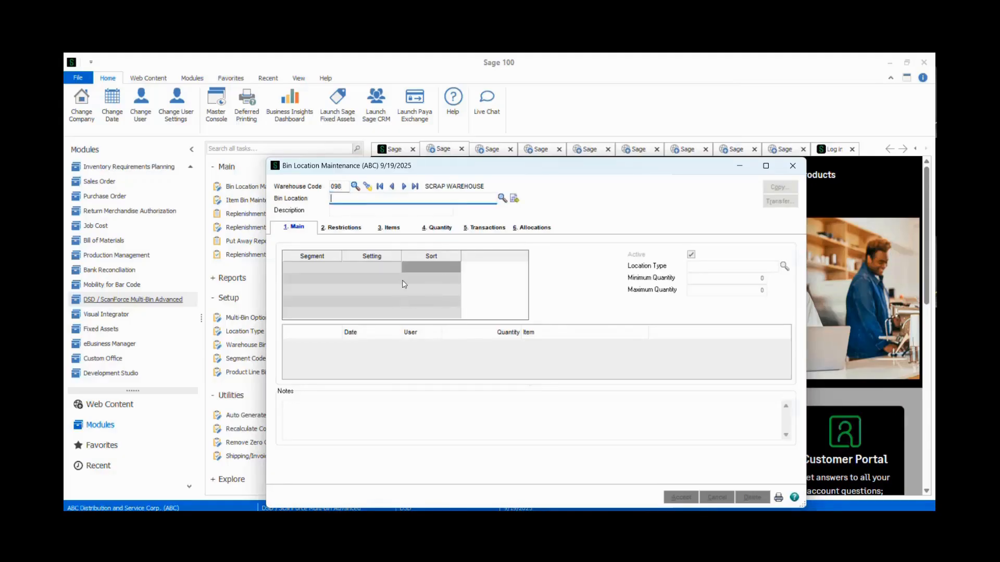
pyautogui.click(502, 198)
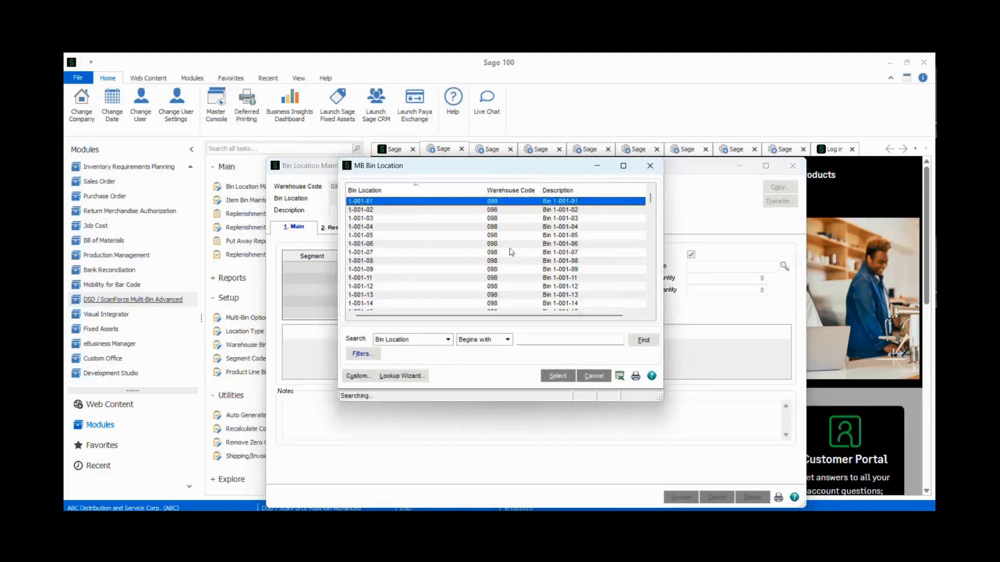
pyautogui.doubleClick(359, 219)
pyautogui.click(341, 228)
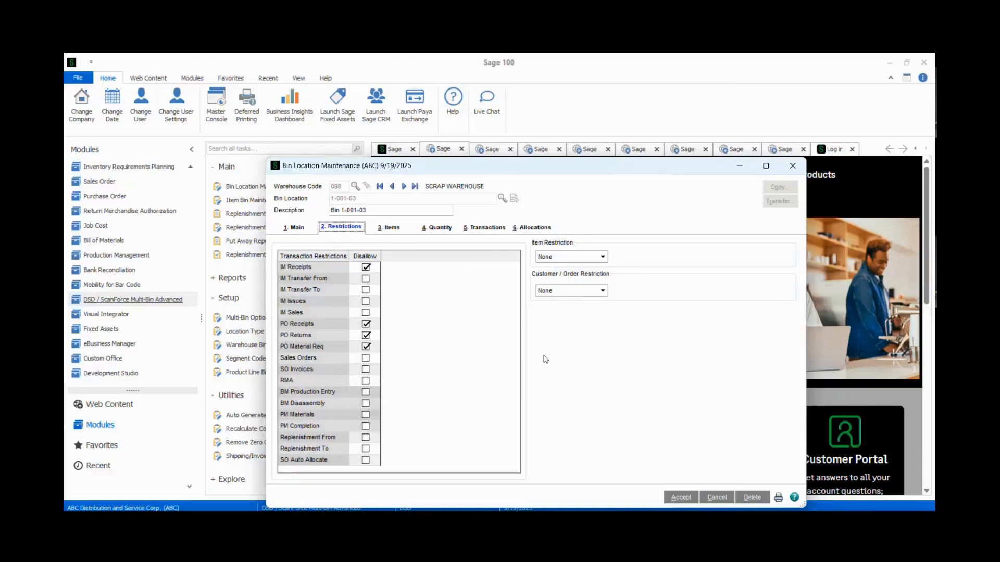
pyautogui.press('Escape')
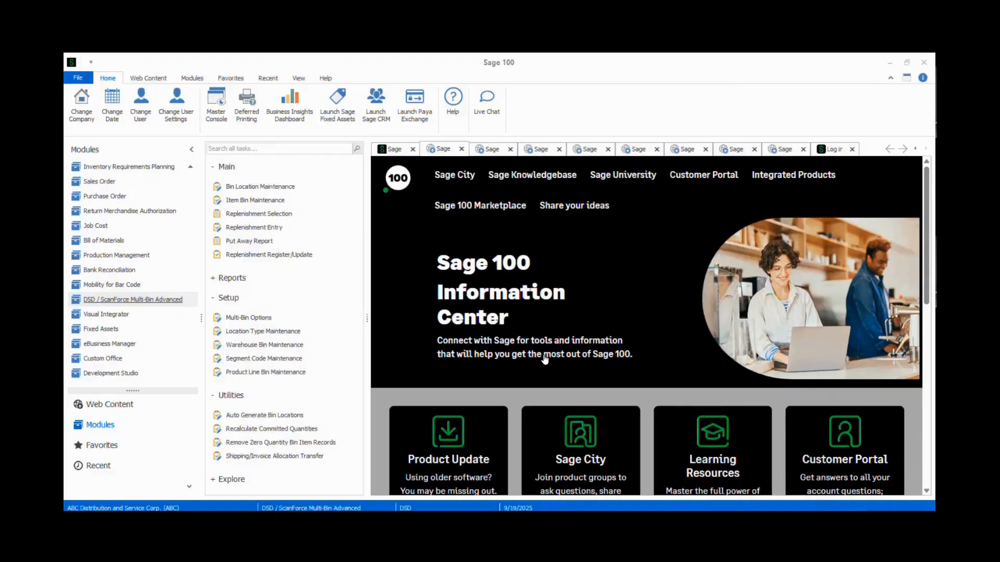